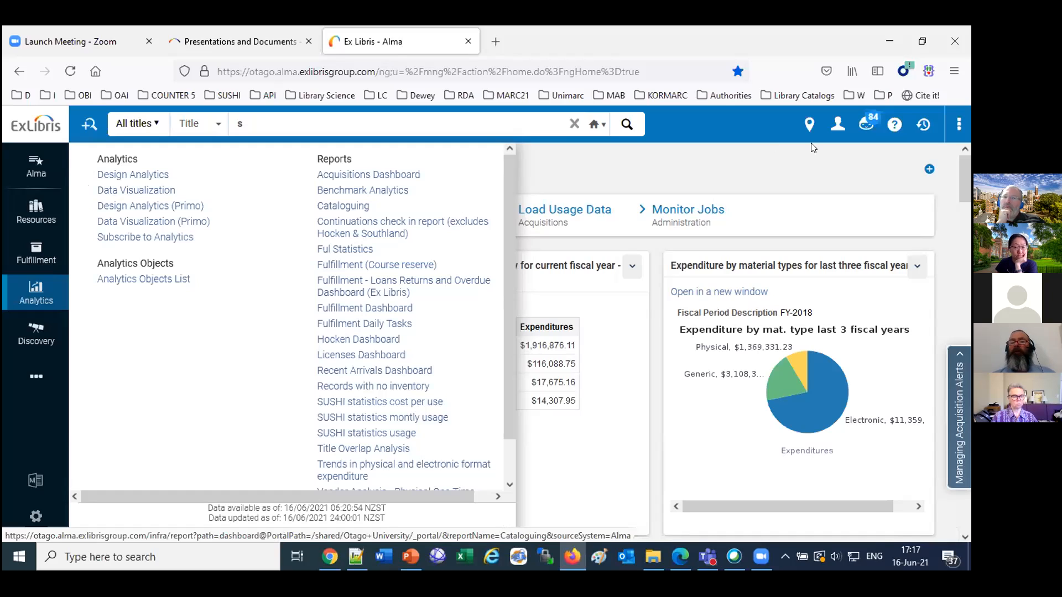
# Open the signed-in account's user details and go to its list of assigned roles.
pyautogui.click(830, 126)
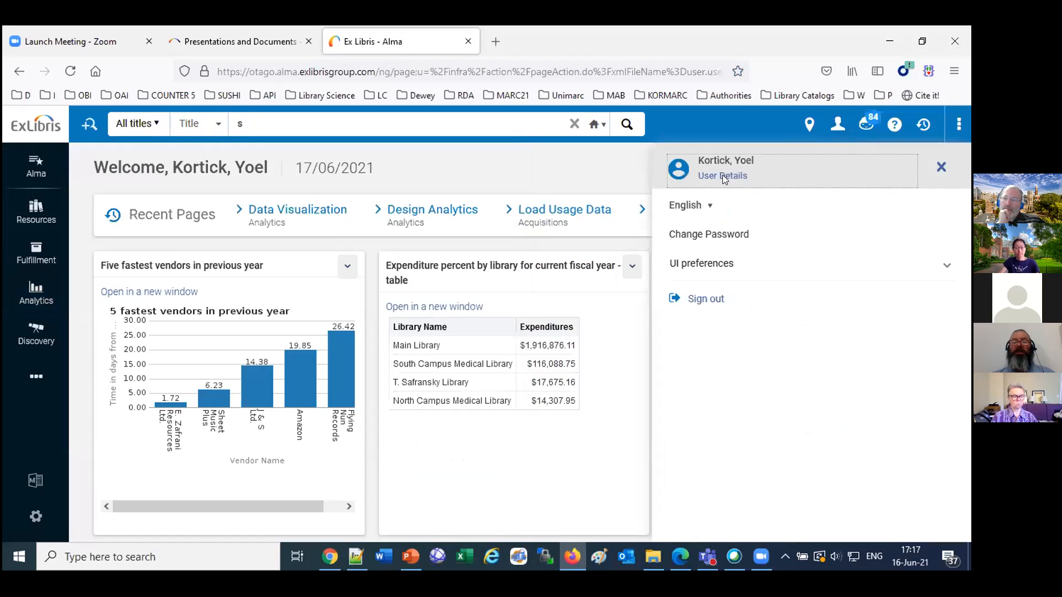
pyautogui.click(723, 175)
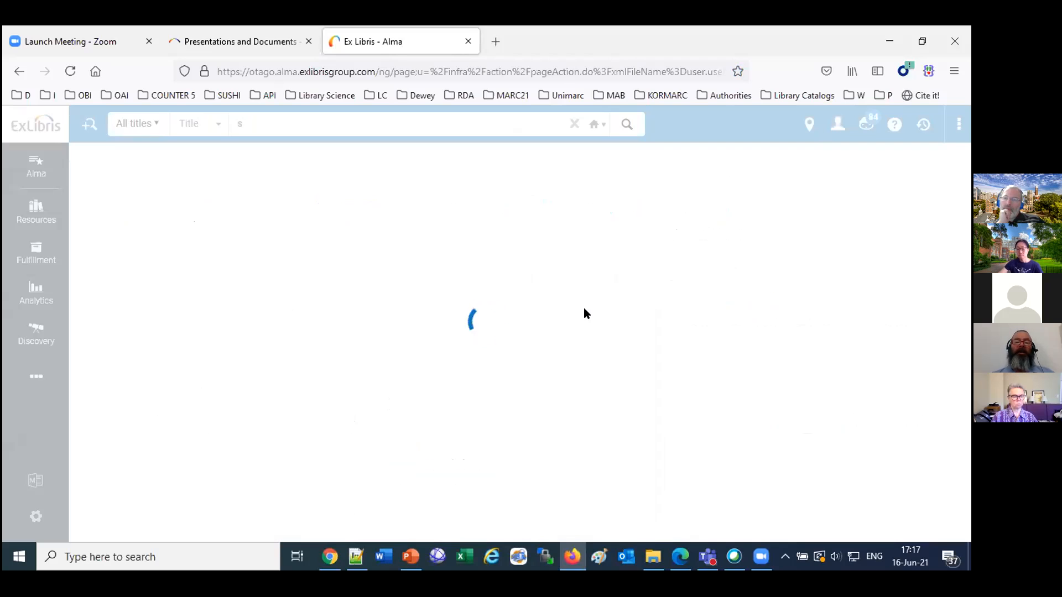
pyautogui.scroll(-10, 586, 313)
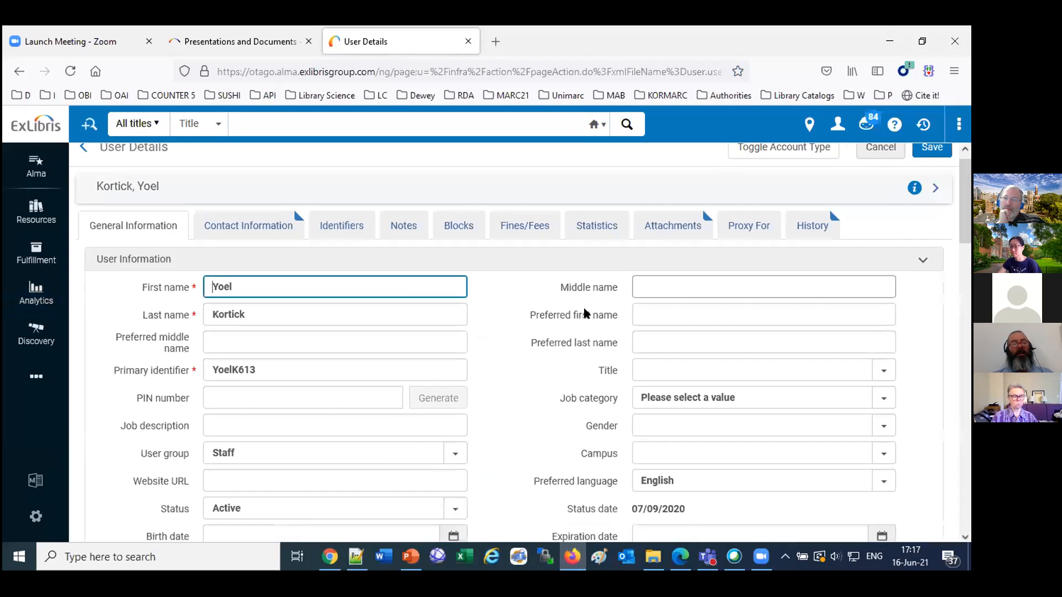
pyautogui.scroll(-10, 584, 311)
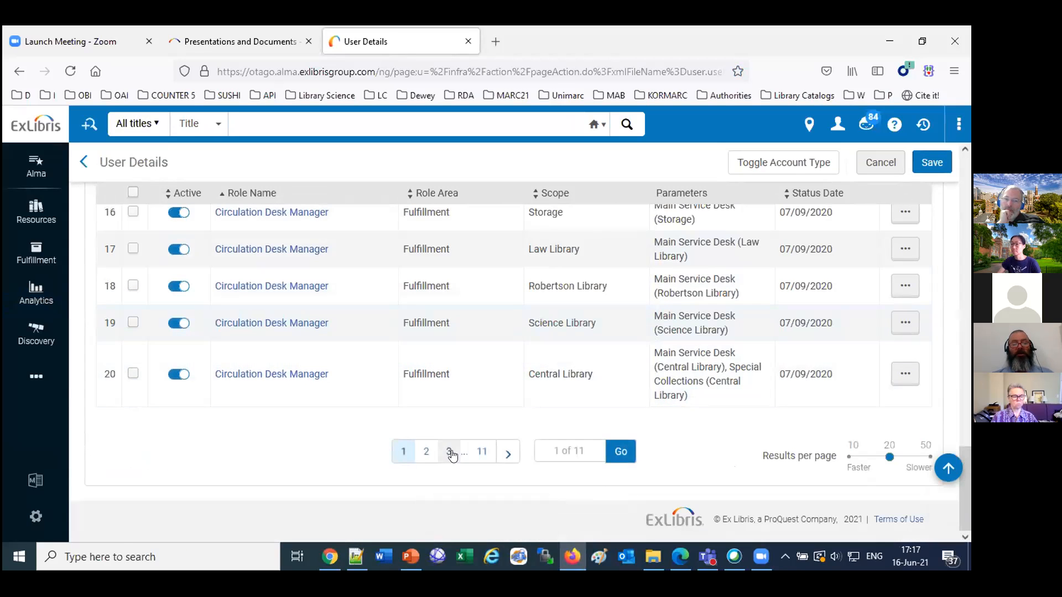
# Look through the user's roles up to page 4 and highlight the Designs Analytics role.
pyautogui.click(451, 452)
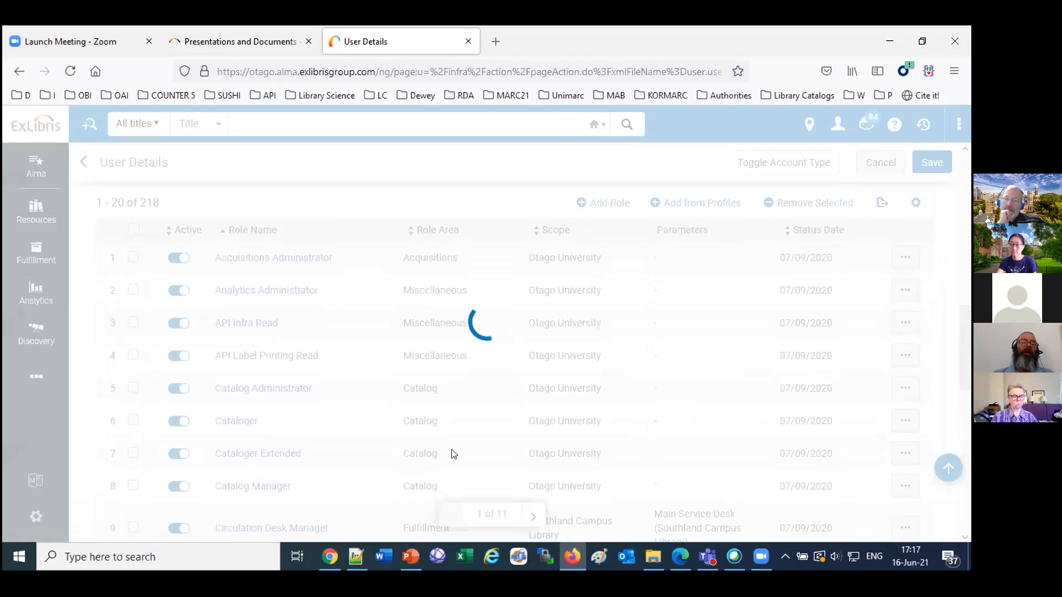
pyautogui.scroll(-3, 457, 391)
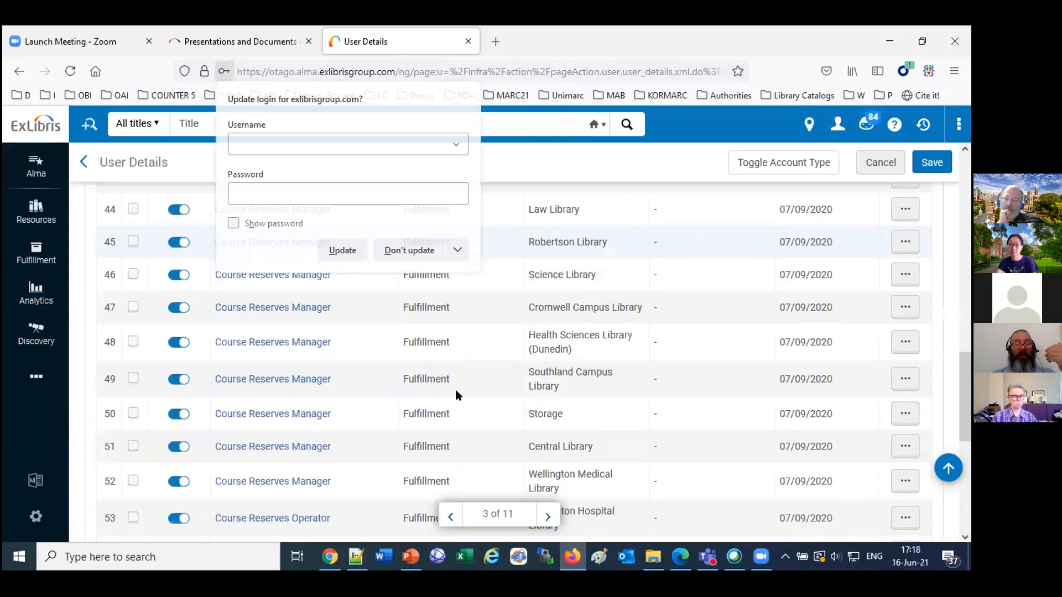
pyautogui.scroll(10, 457, 392)
pyautogui.scroll(-15, 456, 396)
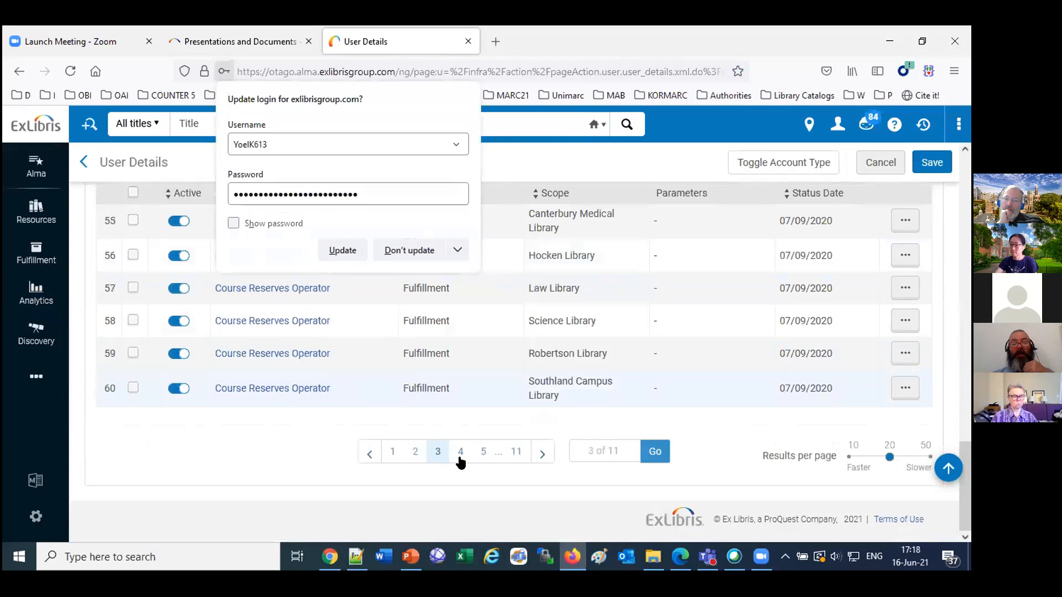
pyautogui.click(461, 452)
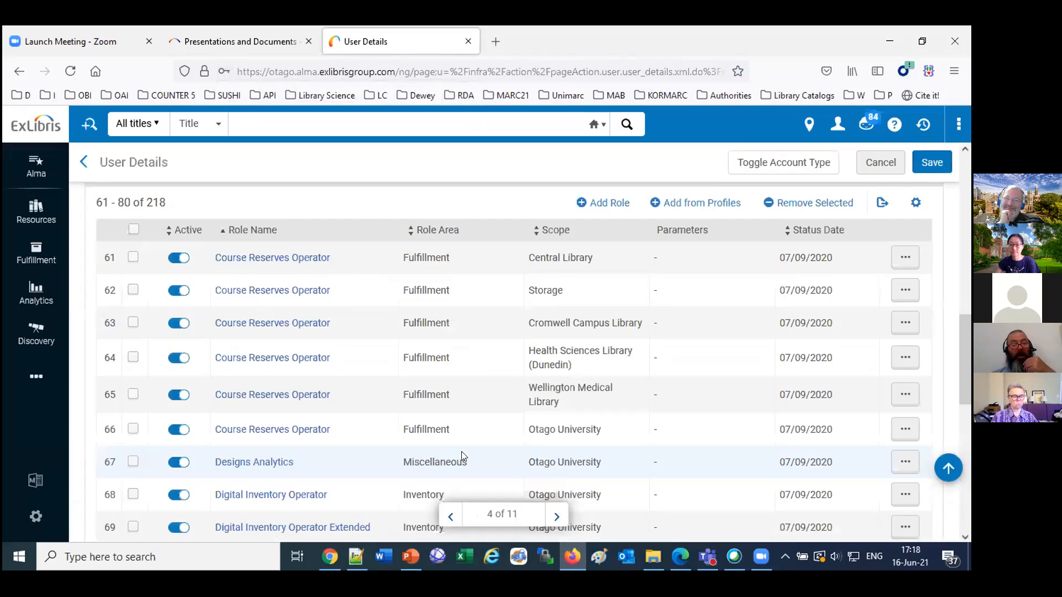
pyautogui.scroll(-7, 464, 456)
pyautogui.scroll(2, 336, 285)
pyautogui.scroll(3, 327, 324)
pyautogui.moveTo(326, 324); pyautogui.dragTo(227, 327)
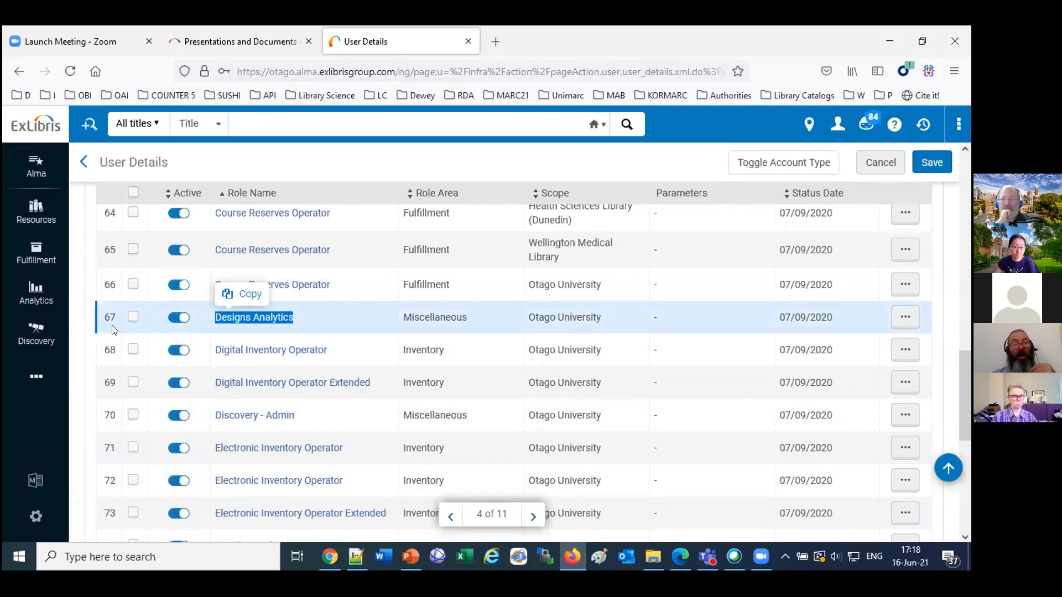
# View Alma's analytics options, and go to the Data Visualization (DV) section of the Knowledge Center's Presentations and Documents - Analytics page.
pyautogui.click(31, 301)
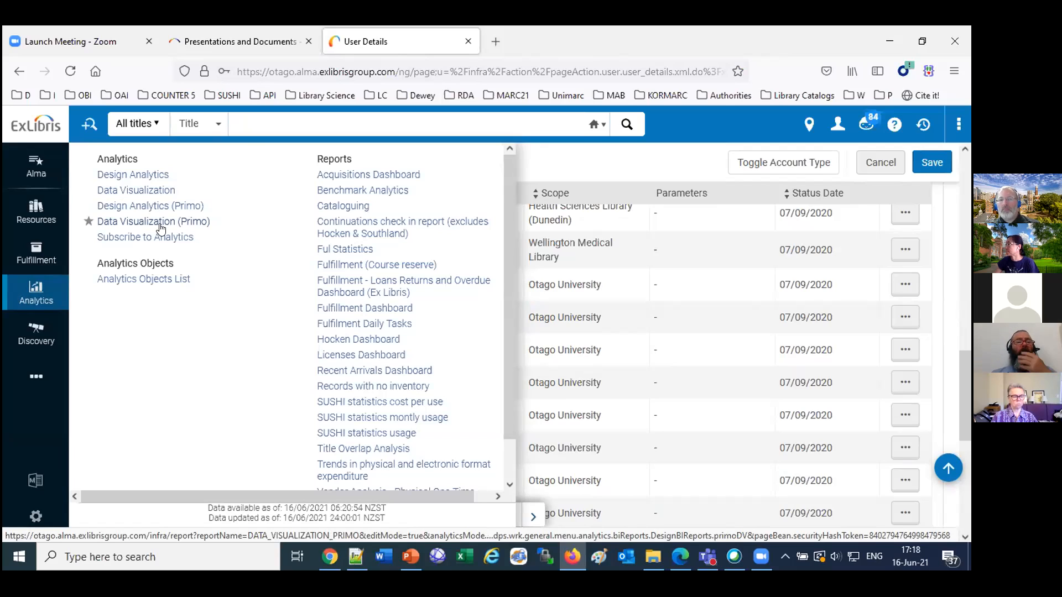
pyautogui.click(247, 41)
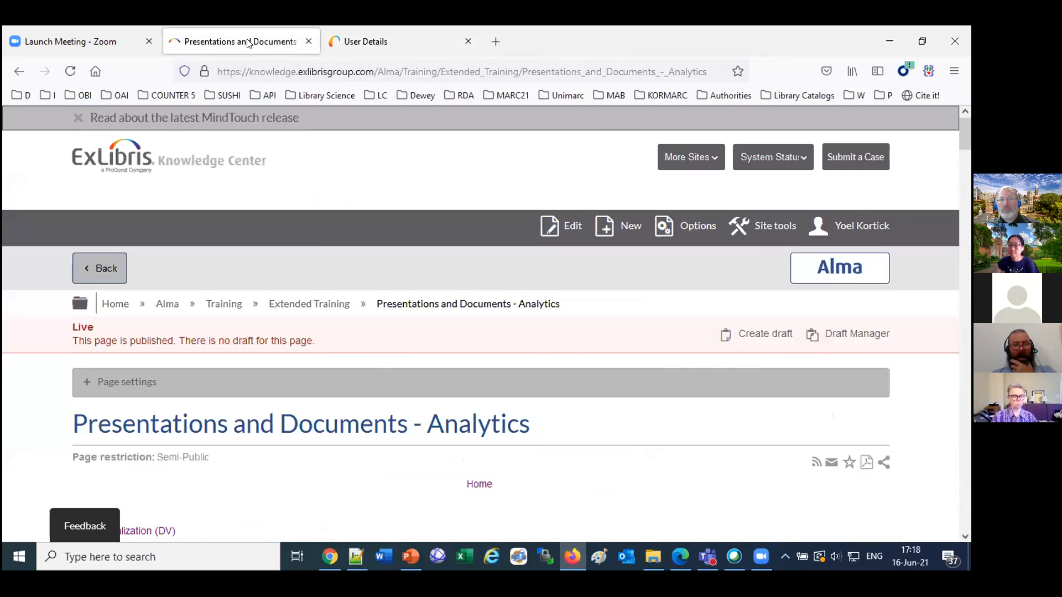
pyautogui.scroll(-3, 185, 387)
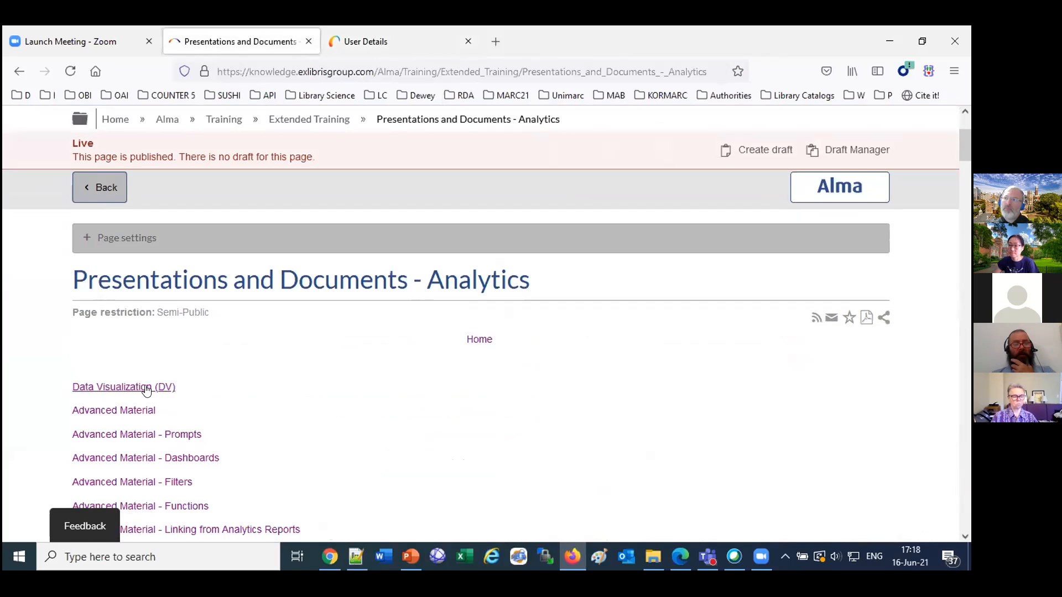
pyautogui.scroll(-3, 155, 386)
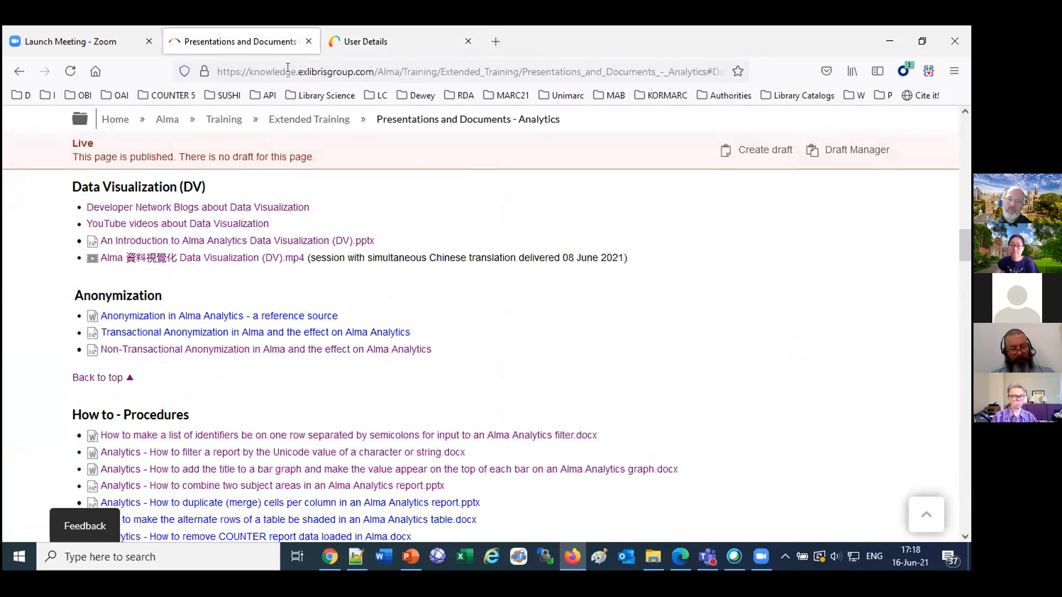
# Highlight the web address of the Presentations and Documents - Analytics page, and clear the highlight.
pyautogui.click(287, 67)
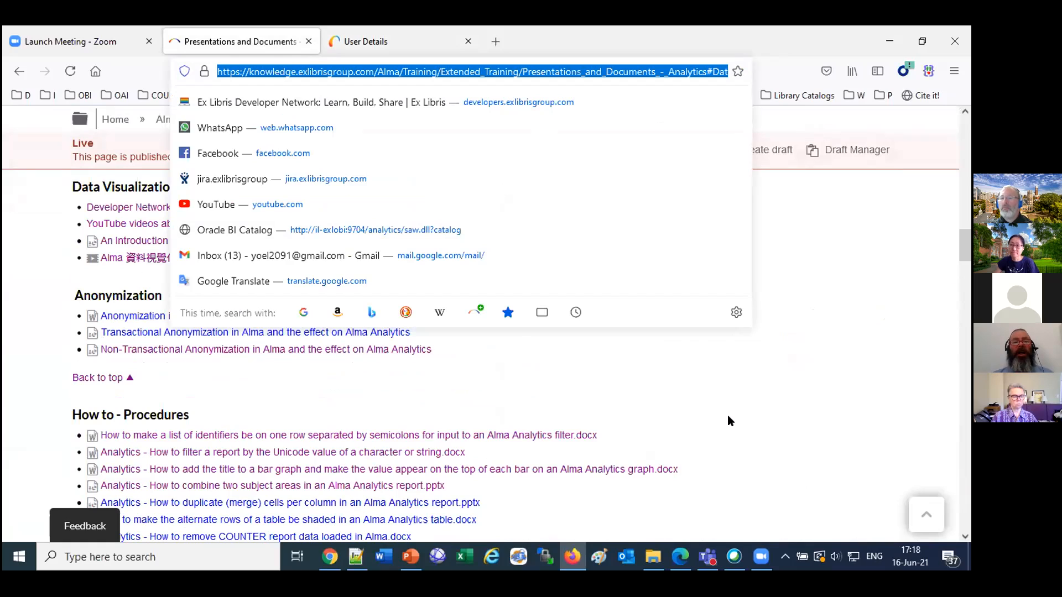
pyautogui.click(618, 123)
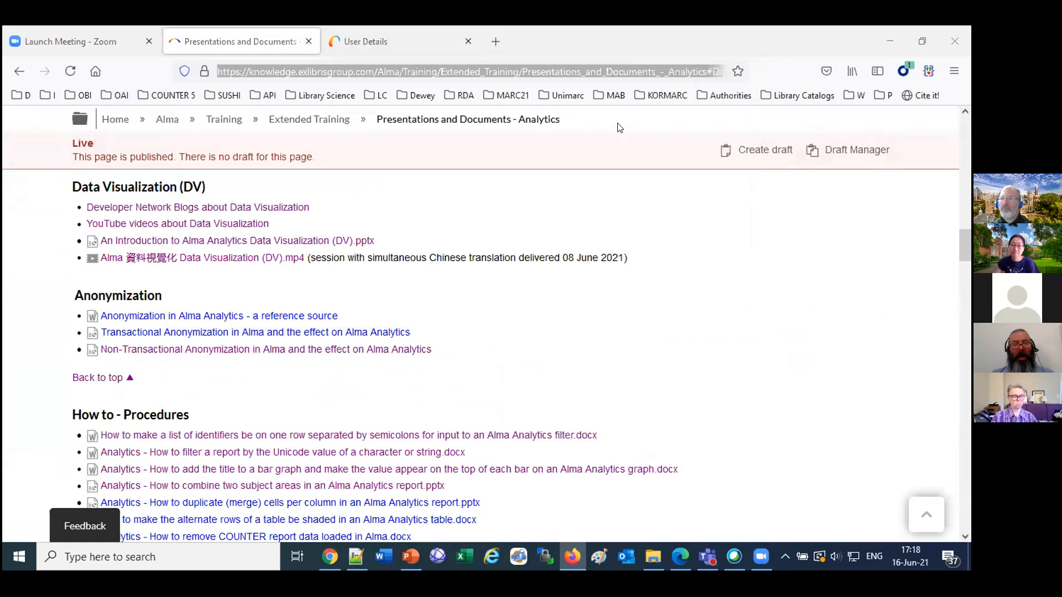
pyautogui.click(13, 309)
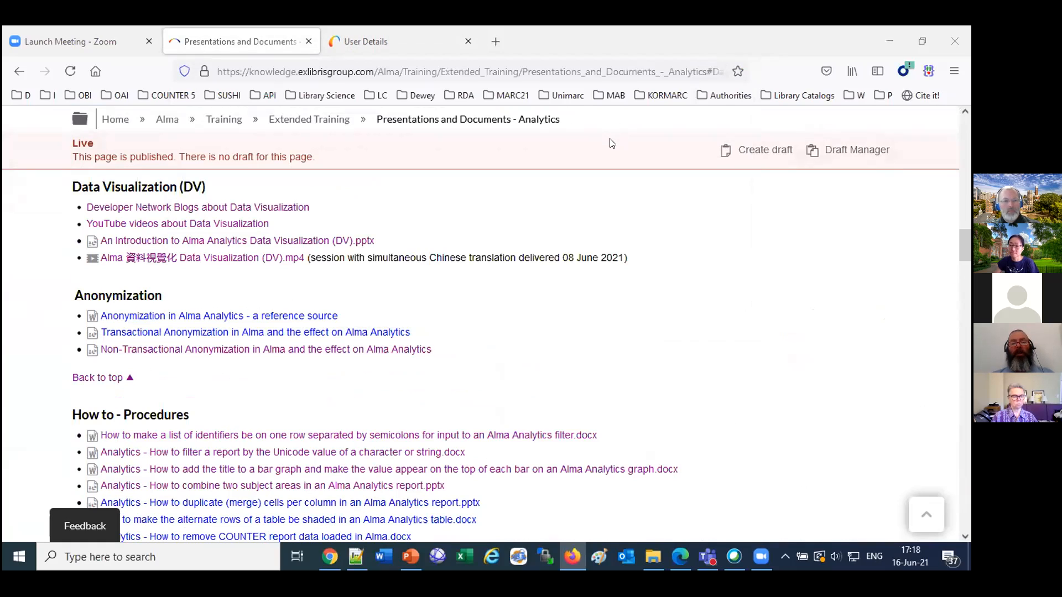
# Open the Developer Network blogs and YouTube videos about Data Visualization, each in its own new tab.
pyautogui.rightClick(242, 208)
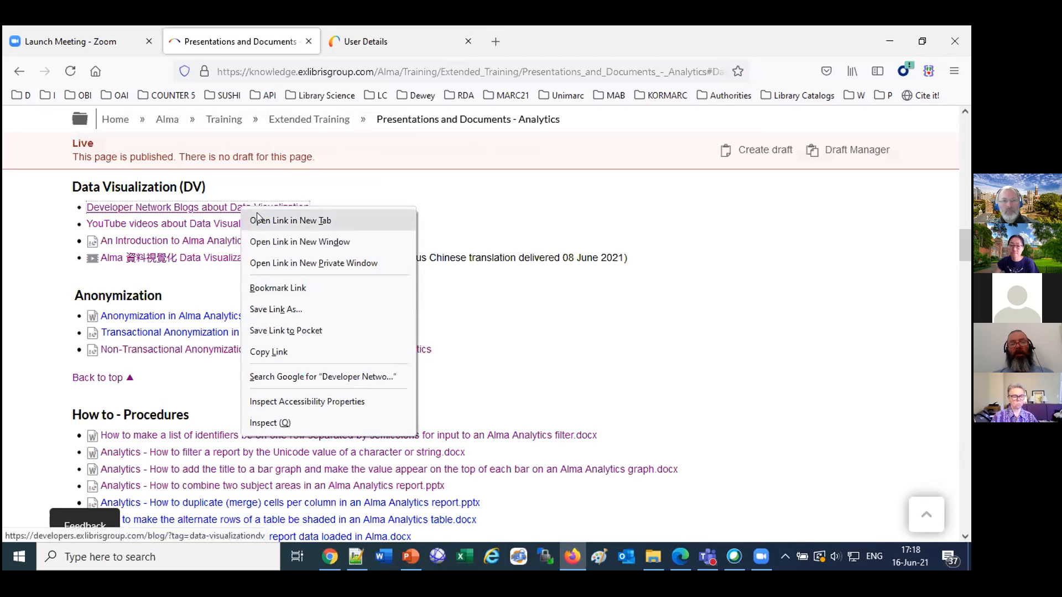
pyautogui.click(258, 219)
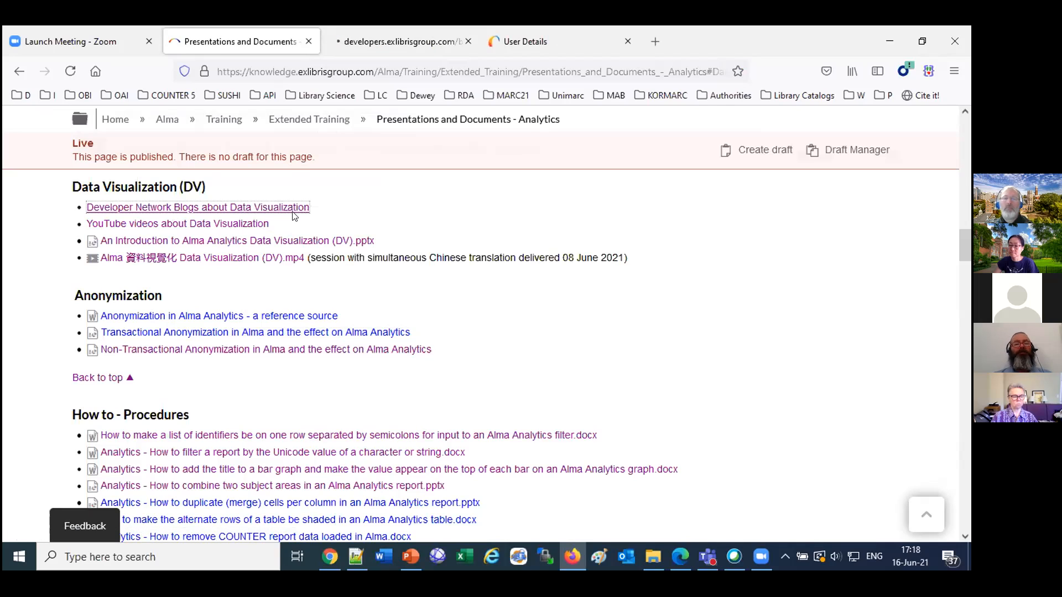
pyautogui.rightClick(237, 224)
pyautogui.click(259, 245)
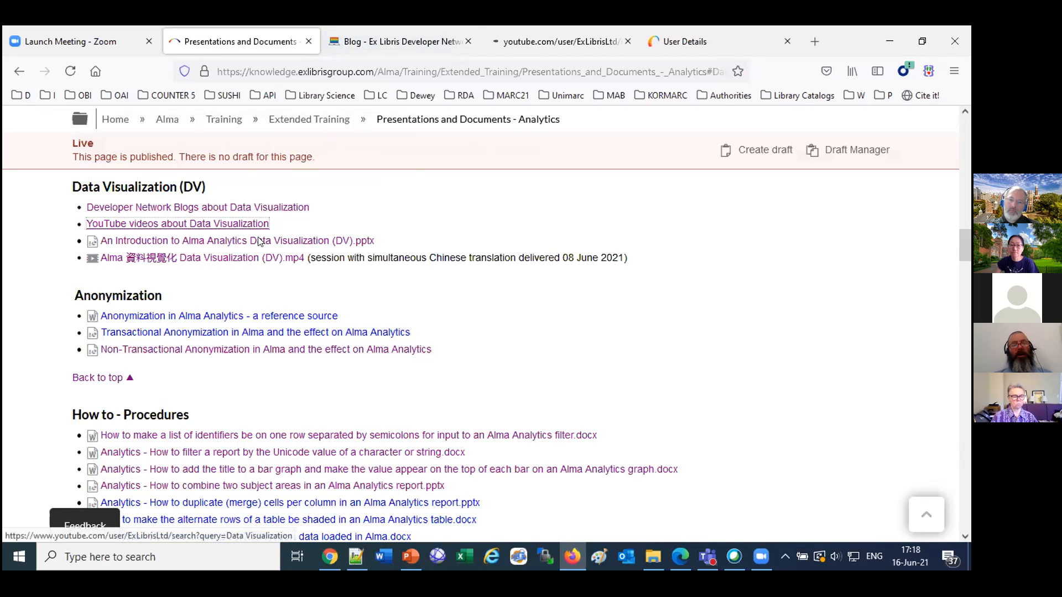
# Examine the Developer Network Tech Blog posts tagged data-visualizationdv.
pyautogui.click(396, 42)
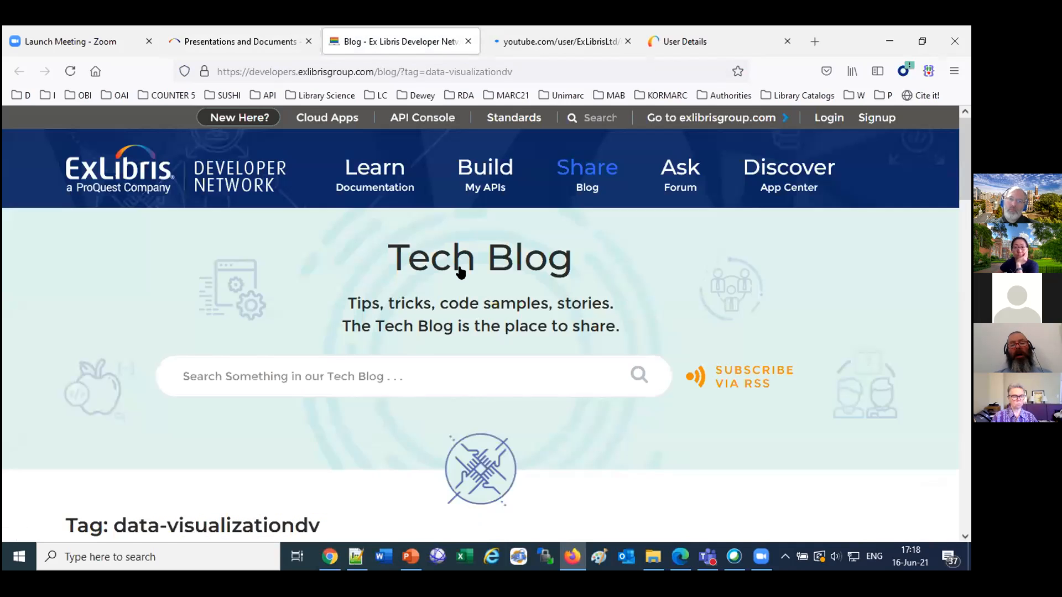
pyautogui.scroll(-5, 459, 271)
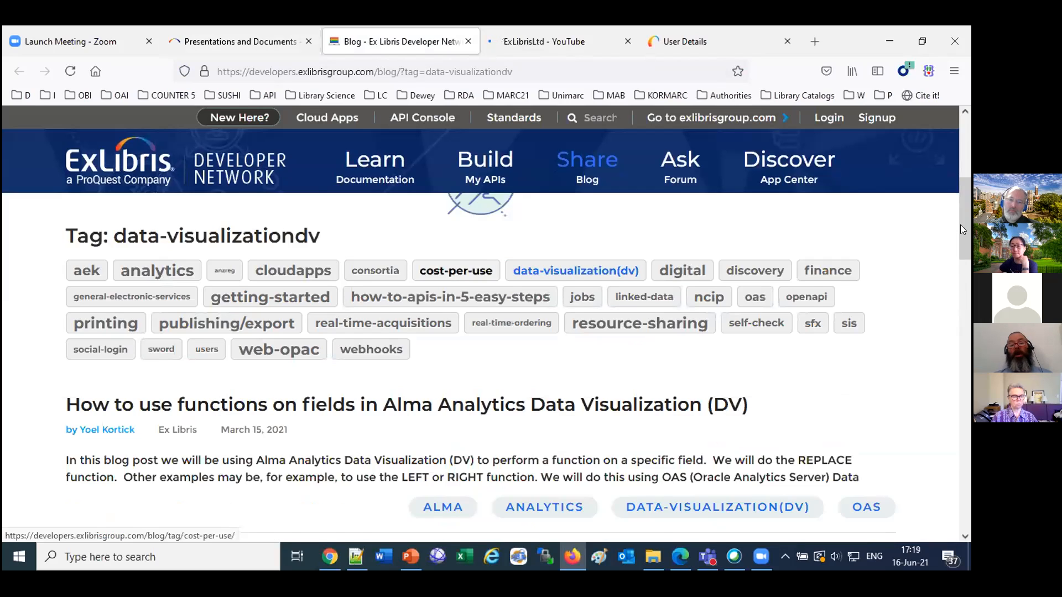
pyautogui.scroll(-1, 957, 243)
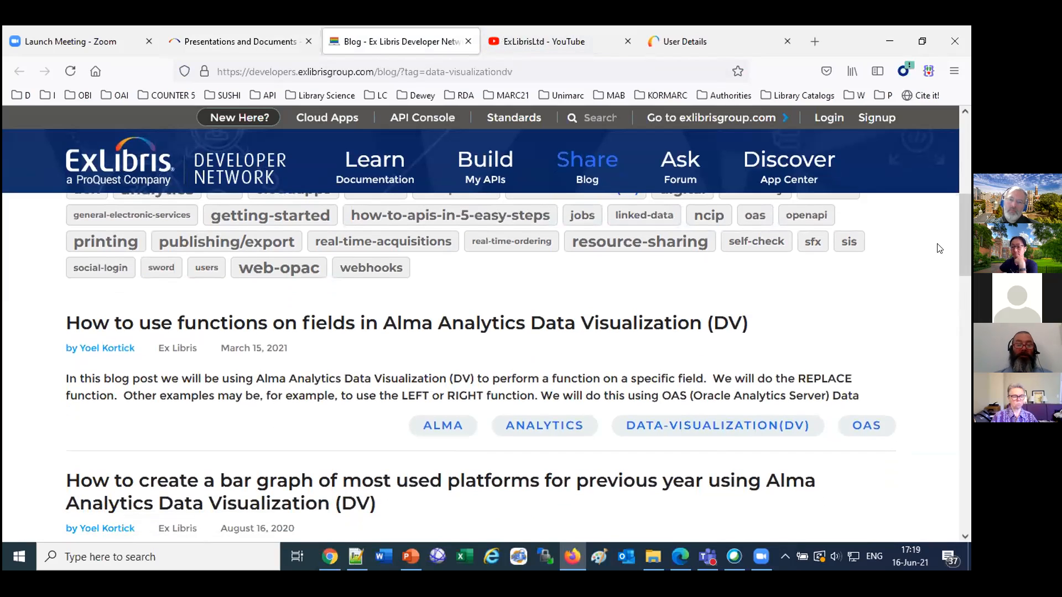
pyautogui.scroll(-2, 967, 212)
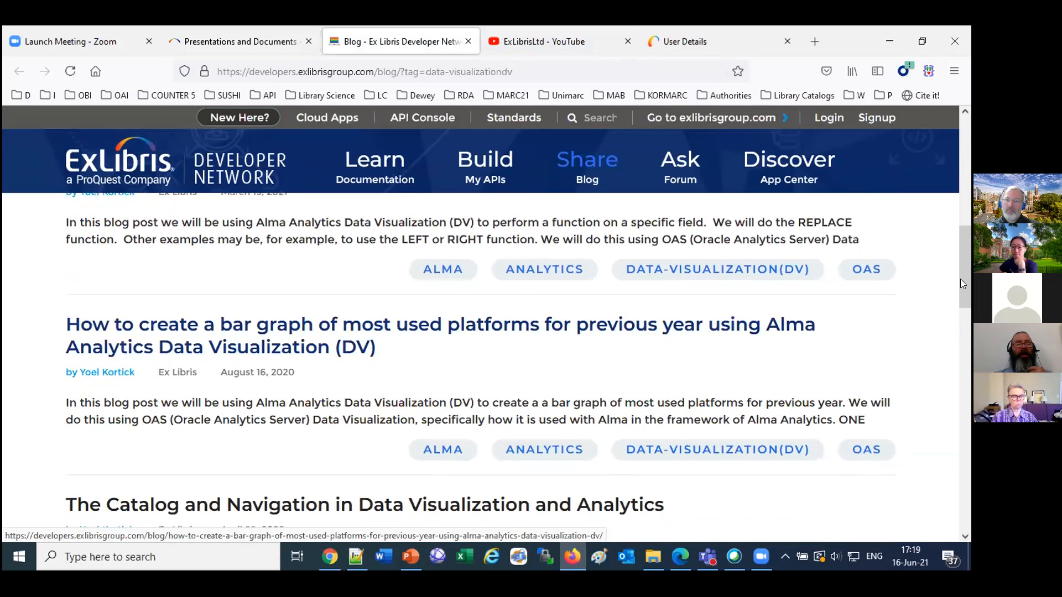
pyautogui.scroll(-2, 952, 303)
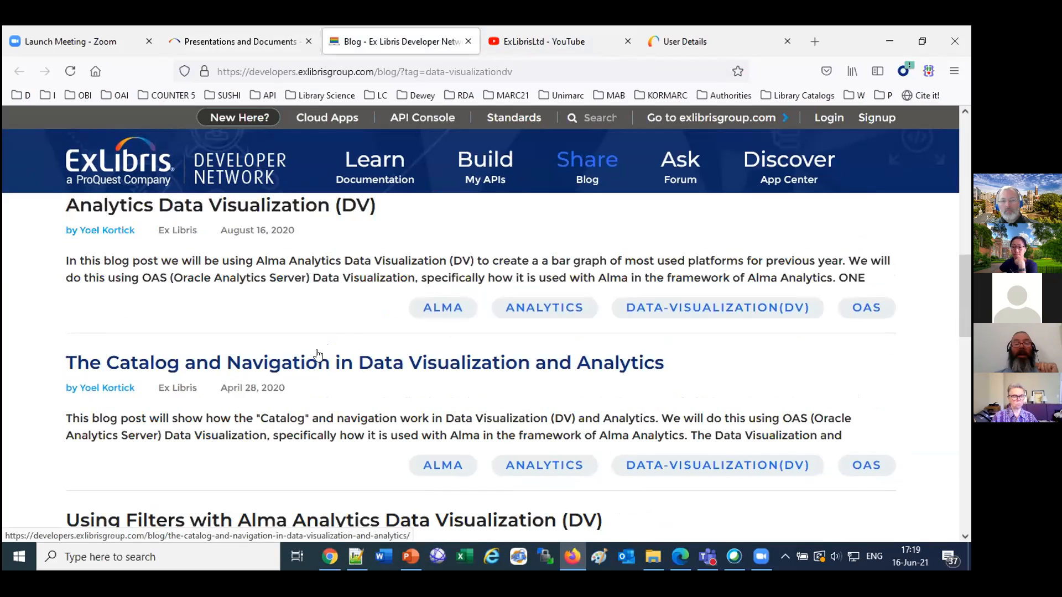
pyautogui.scroll(-2, 638, 453)
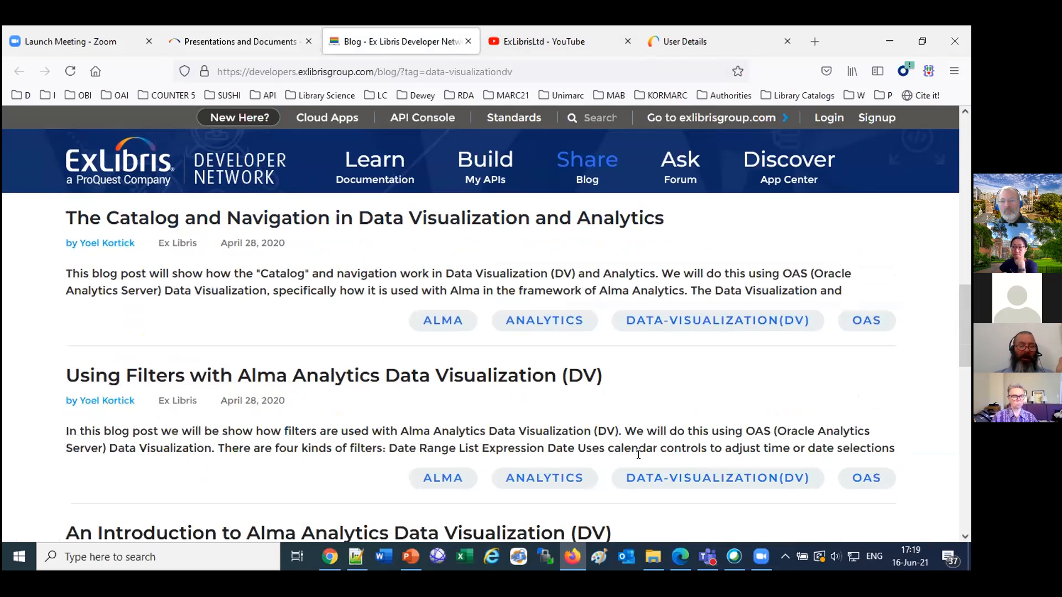
pyautogui.scroll(2, 639, 454)
pyautogui.scroll(2, 638, 453)
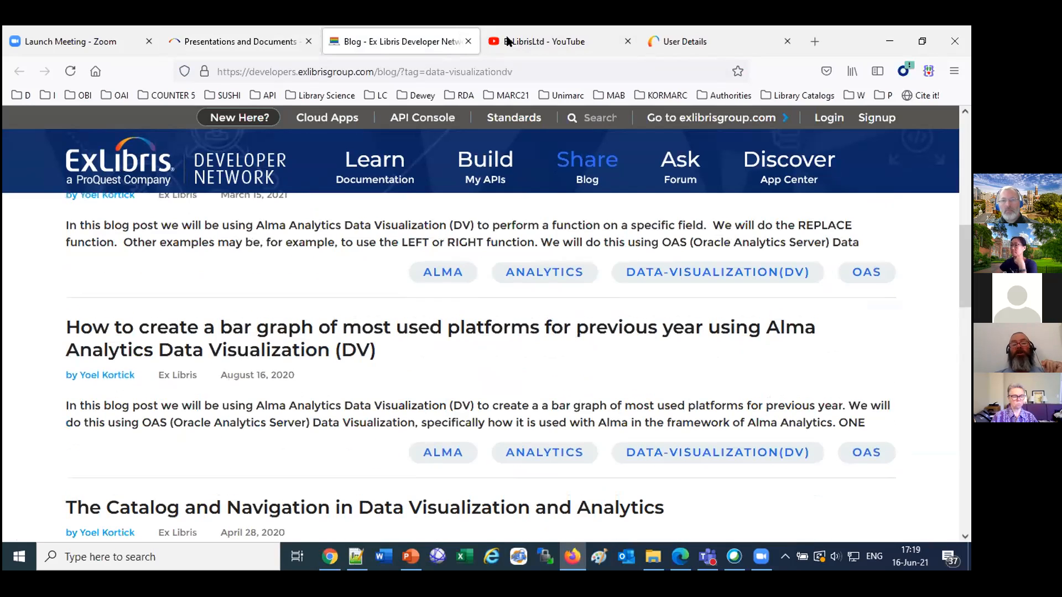
# Examine the Data Visualization videos on the ExLibrisLtd YouTube channel.
pyautogui.click(544, 40)
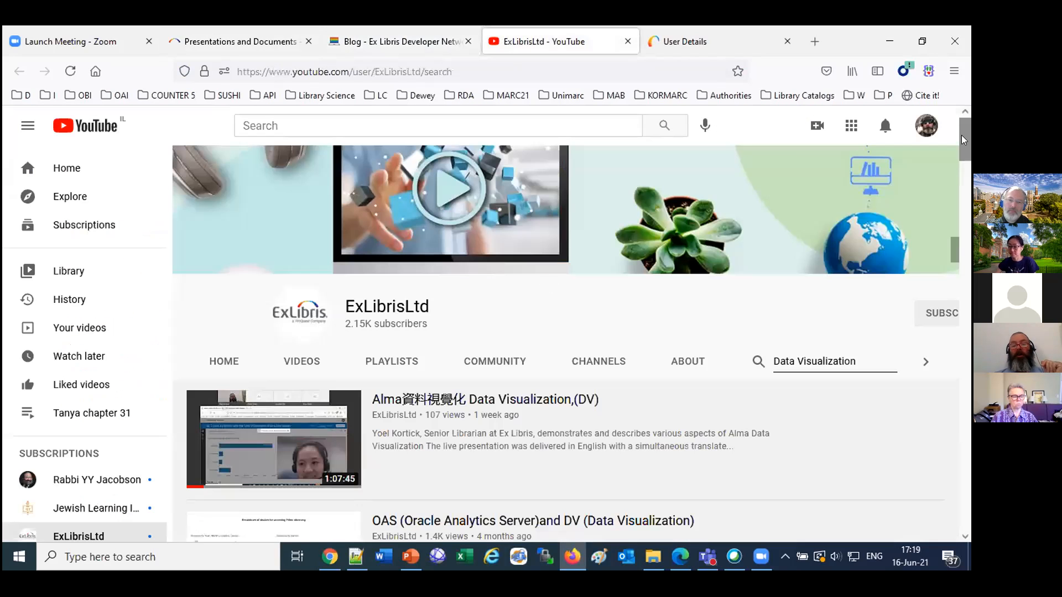
pyautogui.scroll(-2, 962, 146)
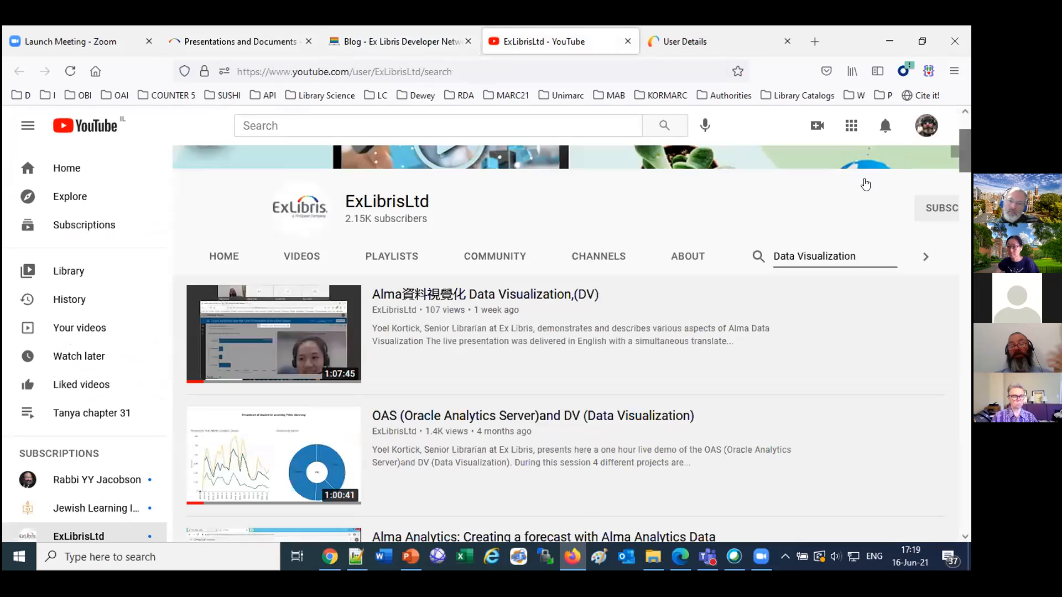
pyautogui.moveTo(499, 315)
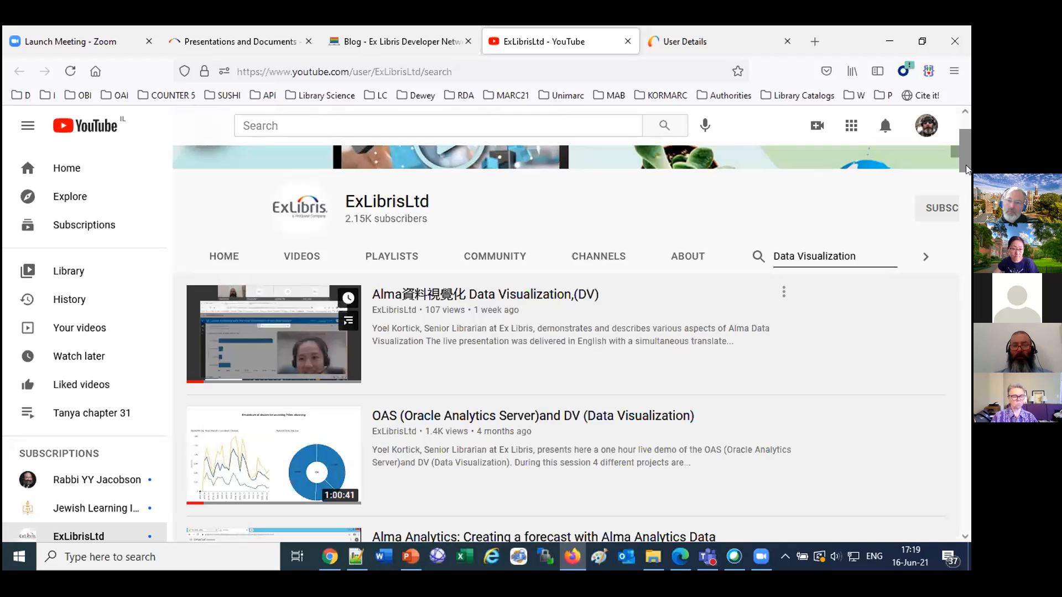
pyautogui.scroll(-4, 409, 308)
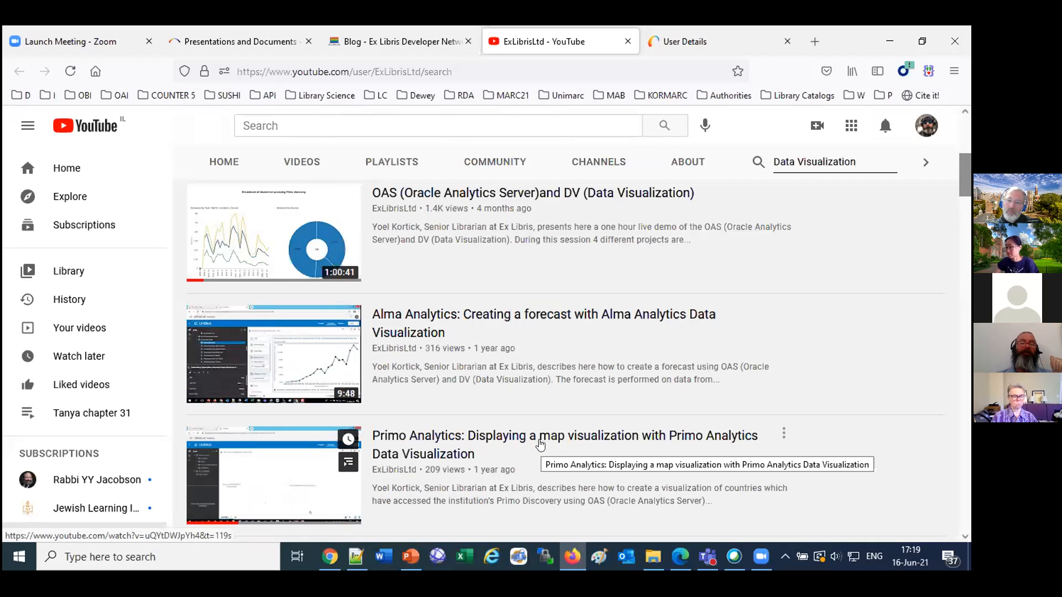
pyautogui.scroll(-3, 541, 444)
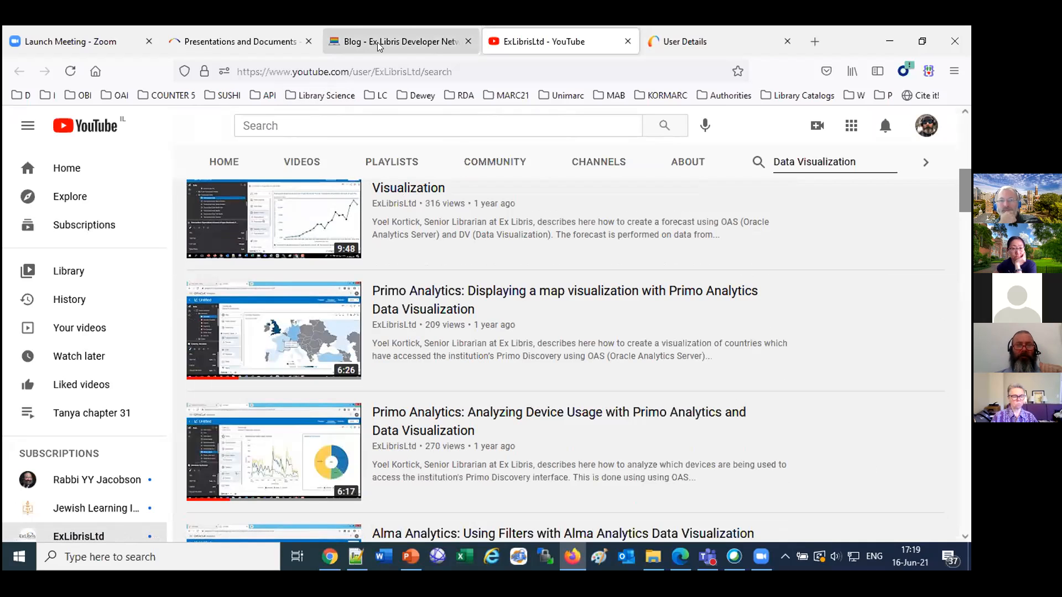
pyautogui.scroll(3, 430, 254)
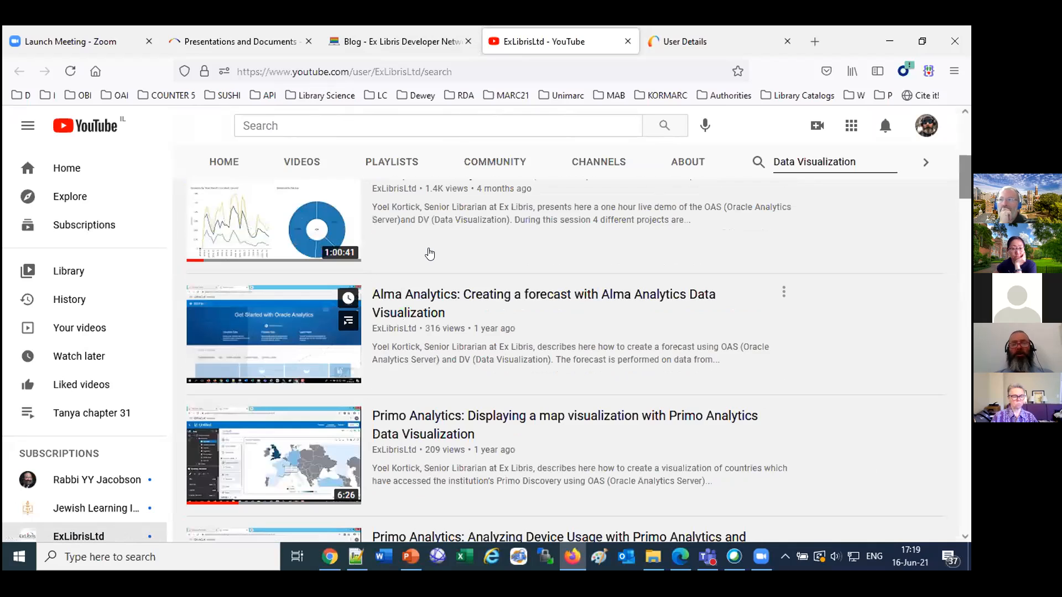
pyautogui.scroll(3, 430, 254)
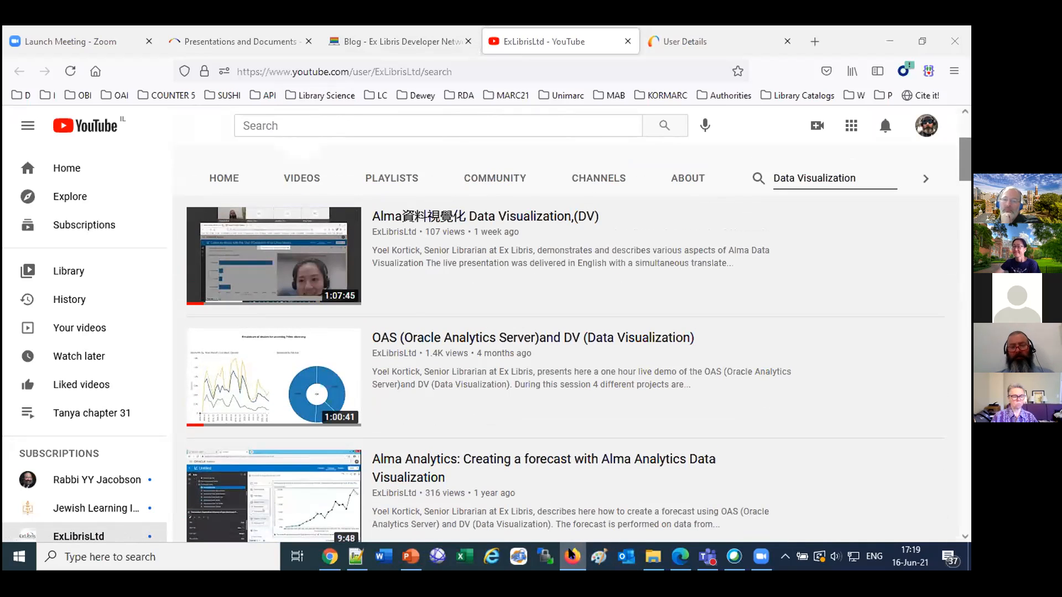
# Return to the User Details page in Alma.
pyautogui.click(410, 556)
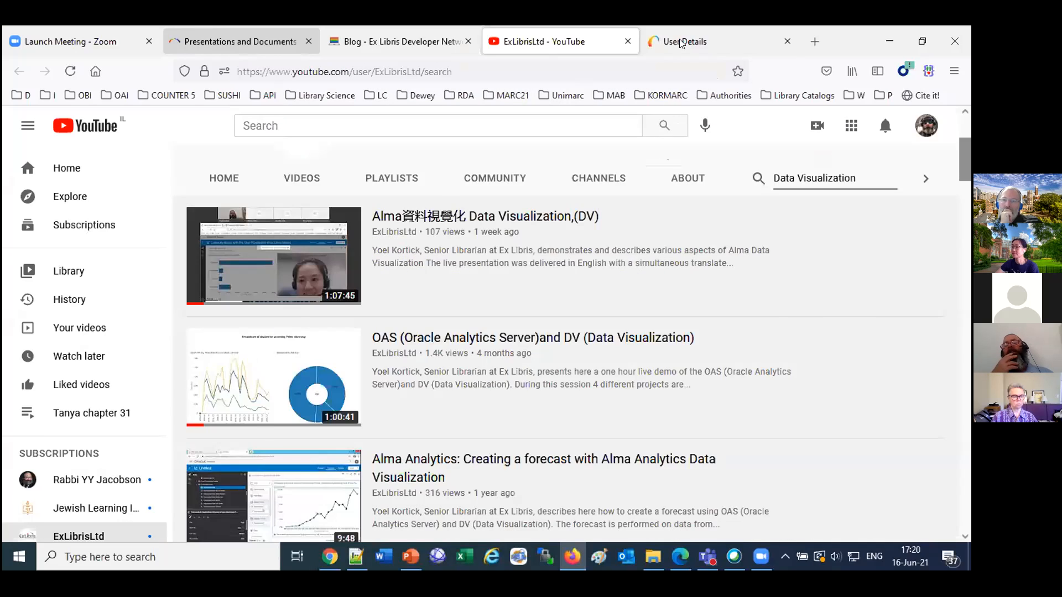
pyautogui.click(682, 43)
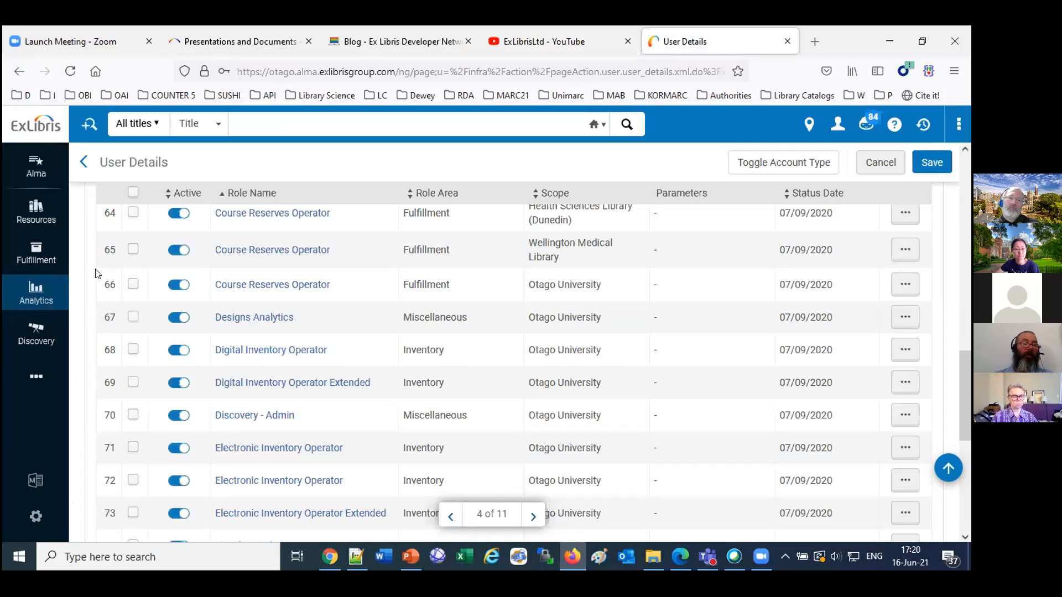
# Open Alma's Data Visualization analytics tool in its own browser tab.
pyautogui.click(25, 294)
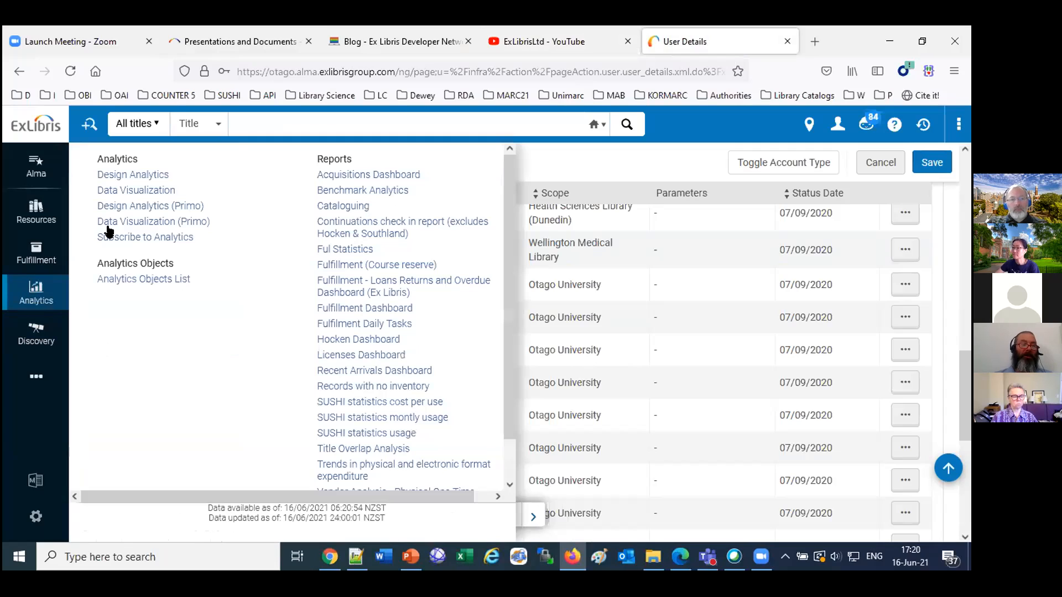
pyautogui.click(126, 191)
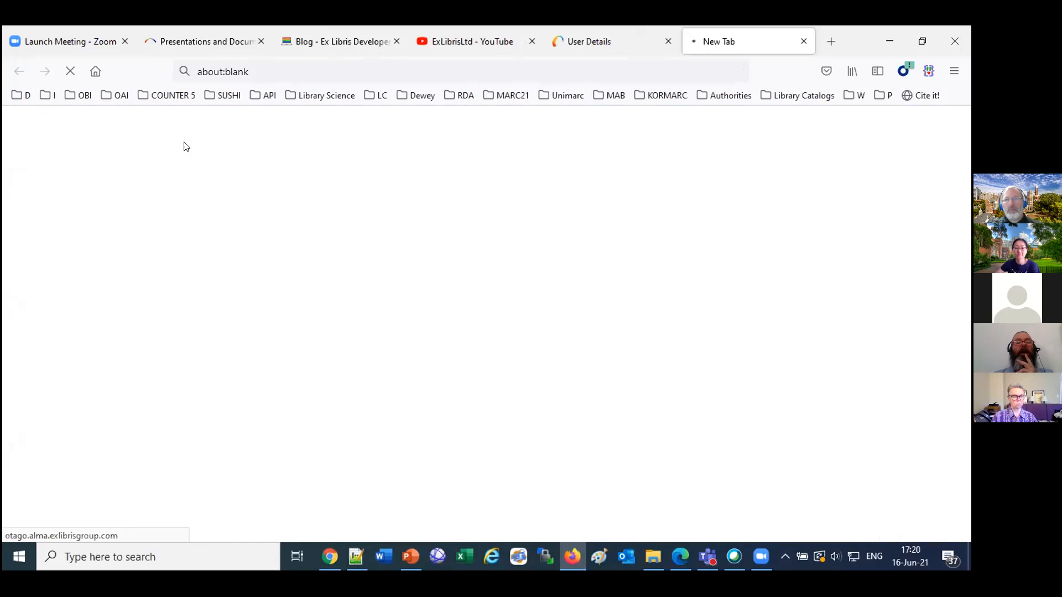
# Open the Developer Network post on creating a bar graph of most used platforms in a new tab and examine its opening instructions.
pyautogui.click(337, 41)
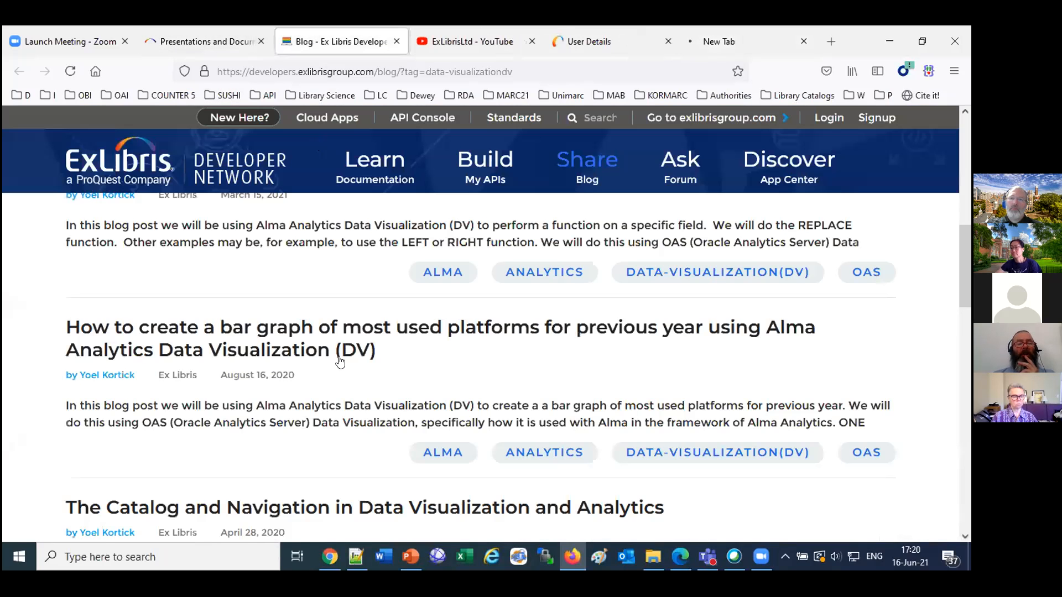
pyautogui.rightClick(331, 331)
pyautogui.click(354, 342)
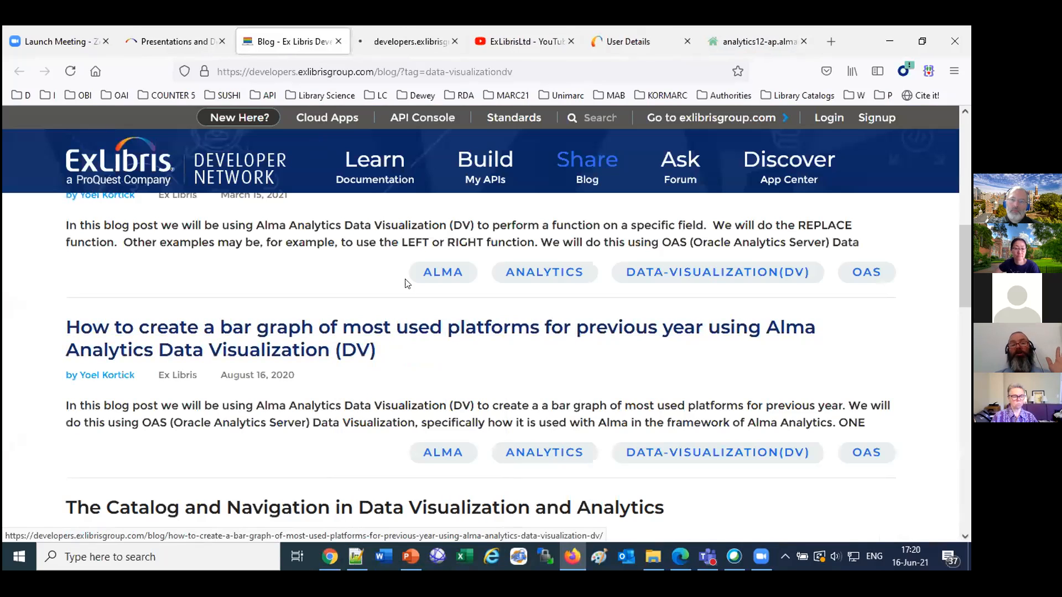
pyautogui.click(381, 39)
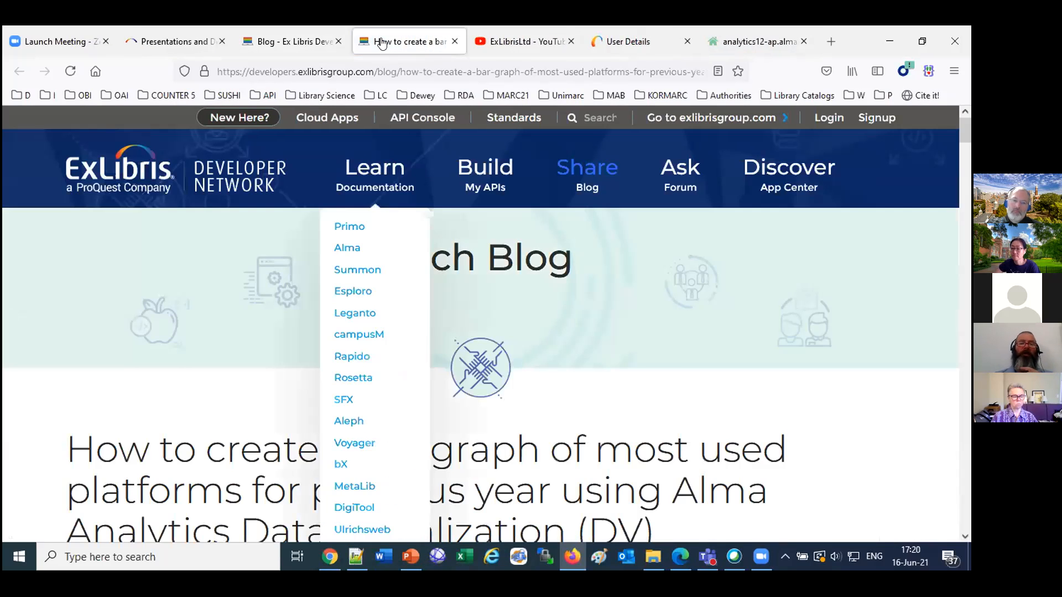
pyautogui.scroll(-3, 387, 174)
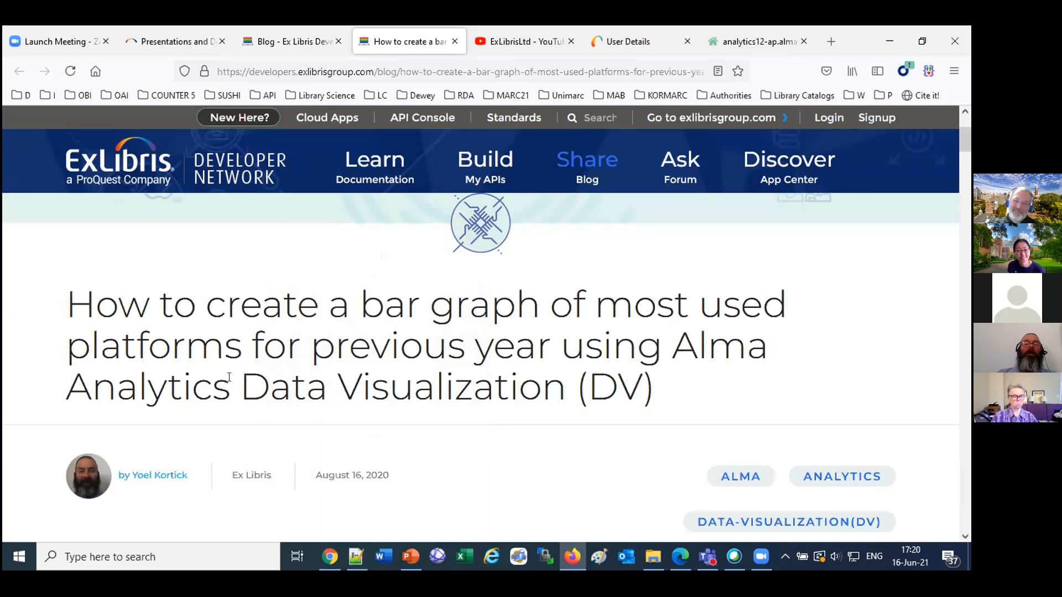
pyautogui.scroll(-10, 229, 381)
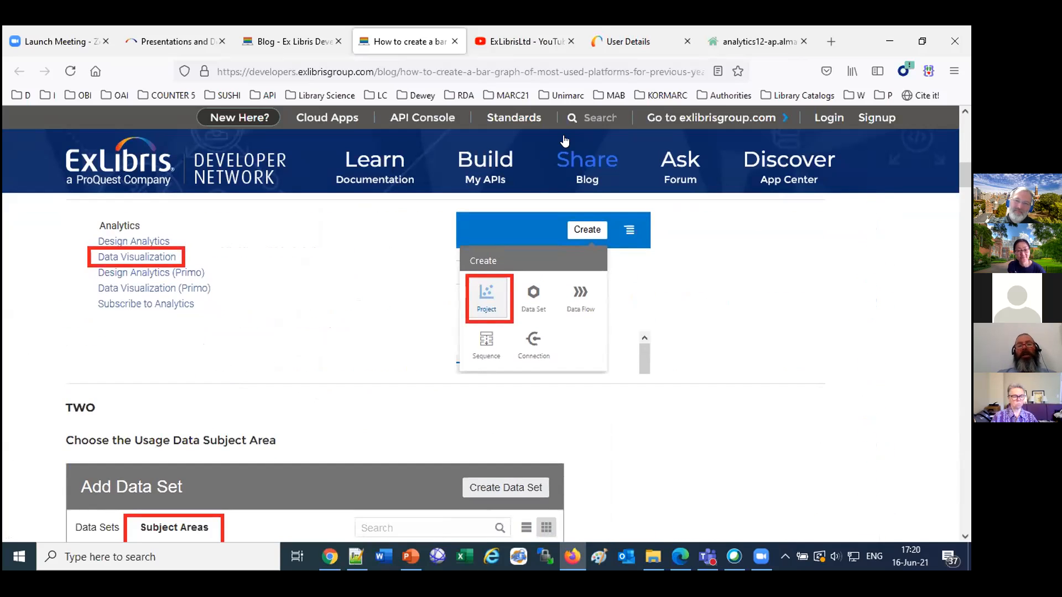
# Switch to Oracle Analytics and create a new project based on the Usage Data subject area.
pyautogui.click(739, 42)
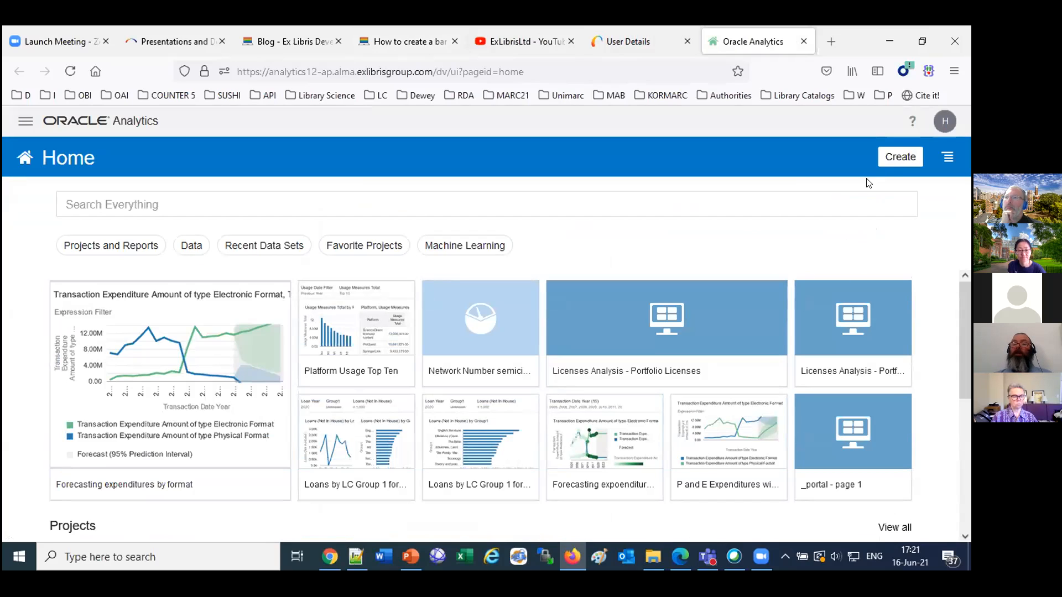
pyautogui.click(896, 157)
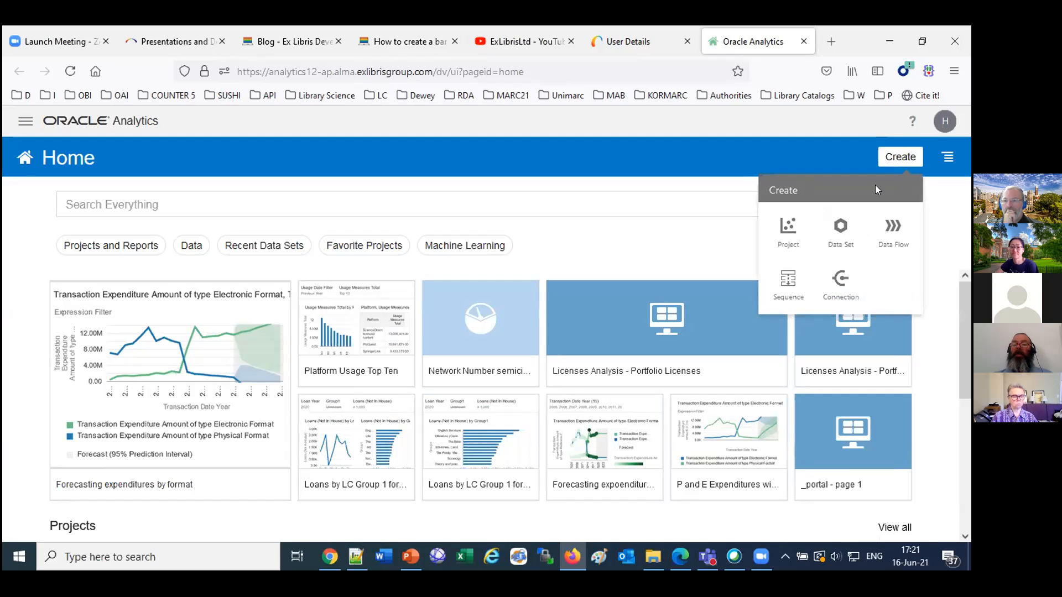
pyautogui.click(789, 225)
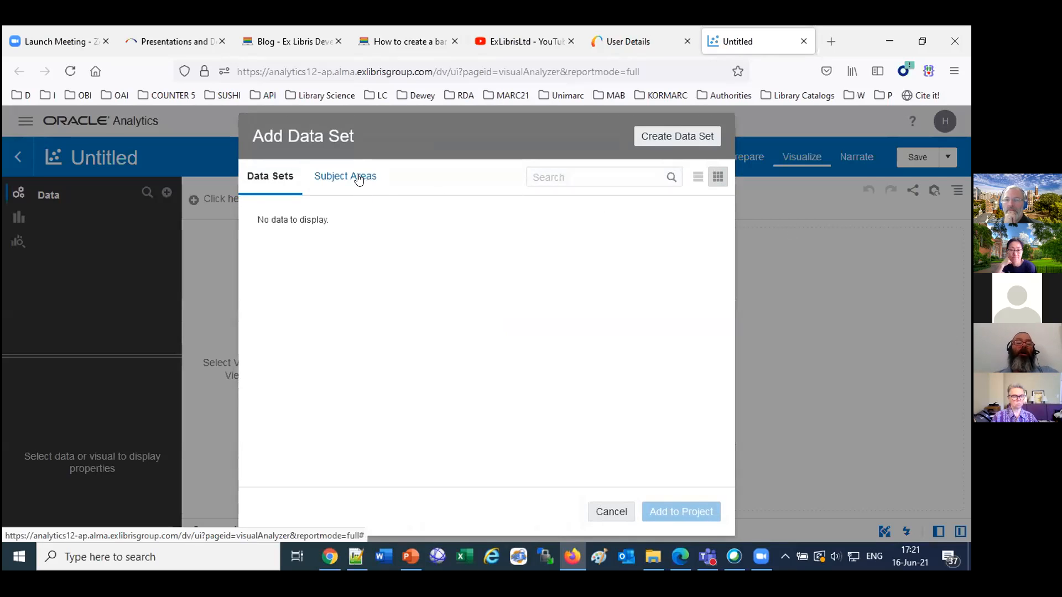
pyautogui.click(357, 177)
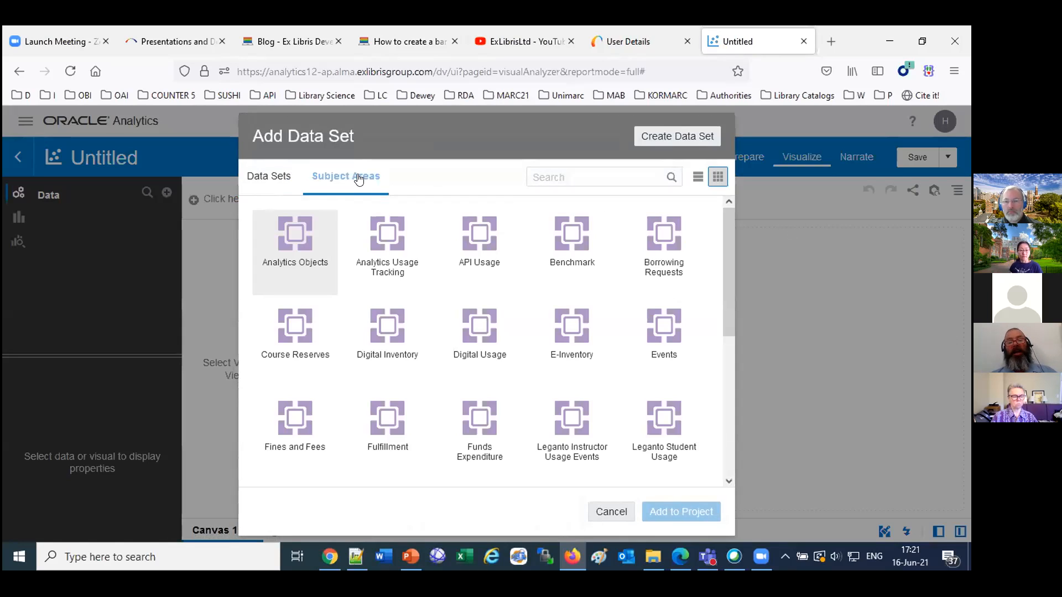
pyautogui.scroll(-5, 450, 373)
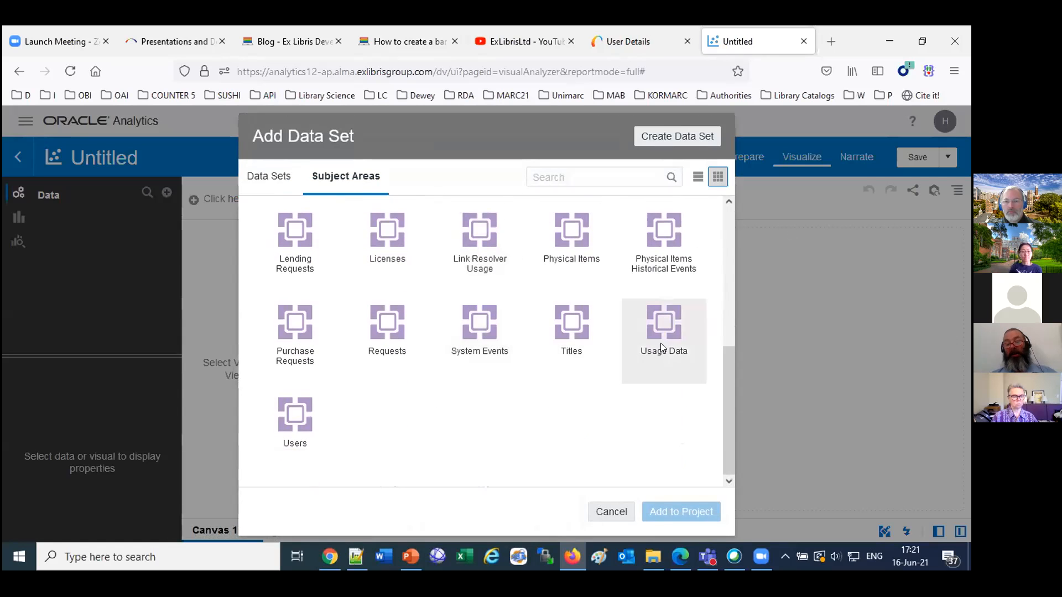
pyautogui.click(665, 331)
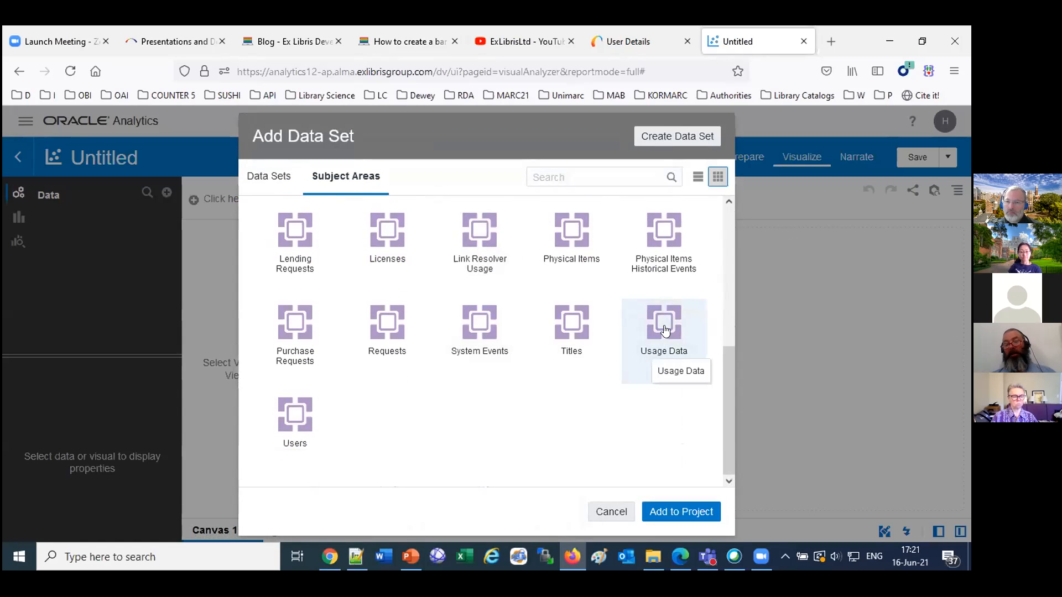
pyautogui.click(672, 513)
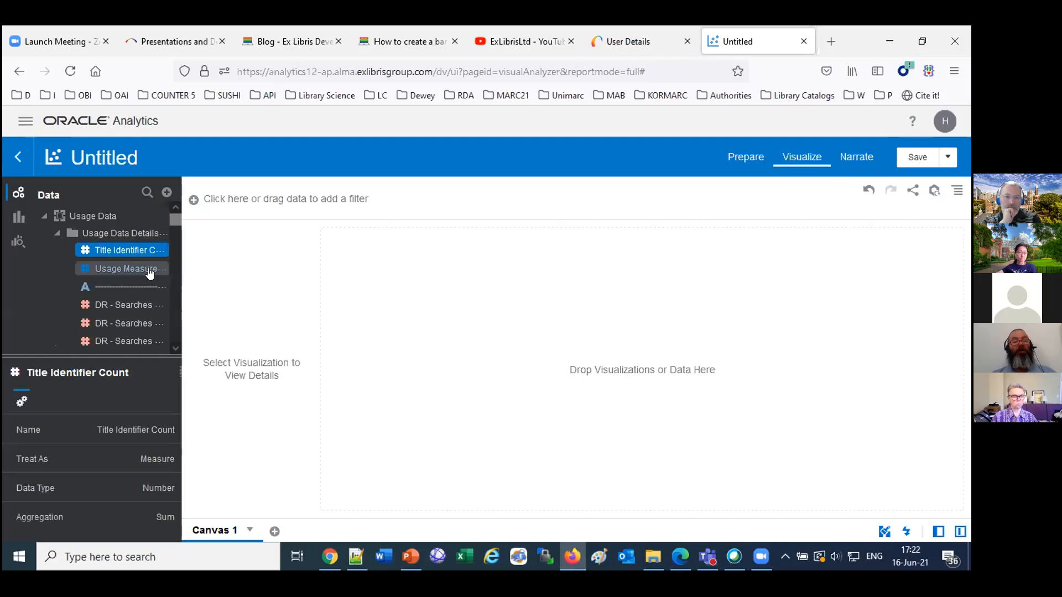
# Try Usage Measures Total on its own as a visualization on the empty canvas and remove it again.
pyautogui.moveTo(150, 272); pyautogui.dragTo(634, 322)
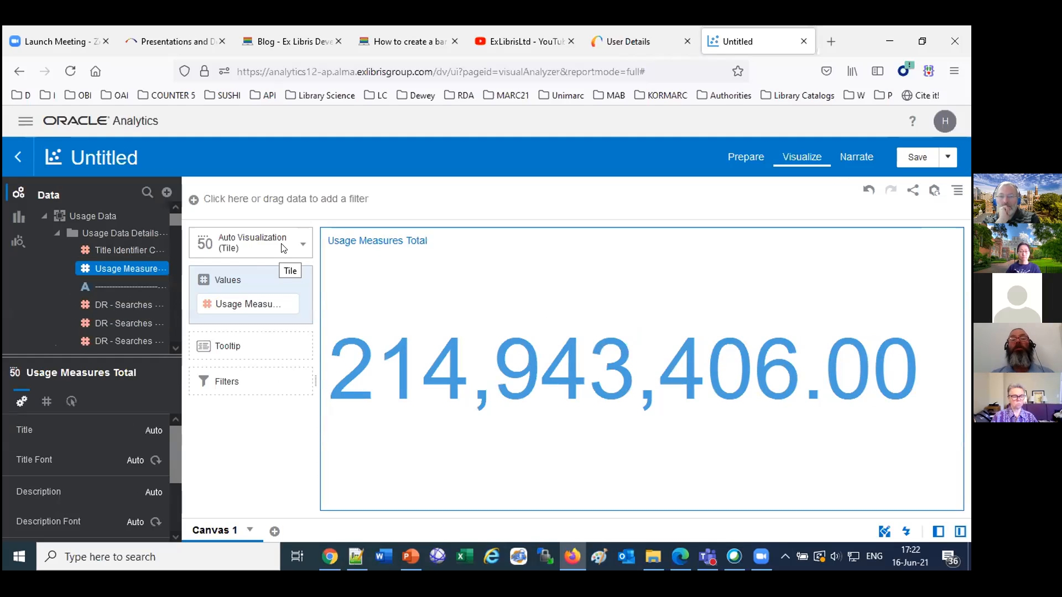
pyautogui.click(287, 300)
# Add the Platform field from the Platform folder to the canvas as a table.
pyautogui.scroll(-10, 81, 283)
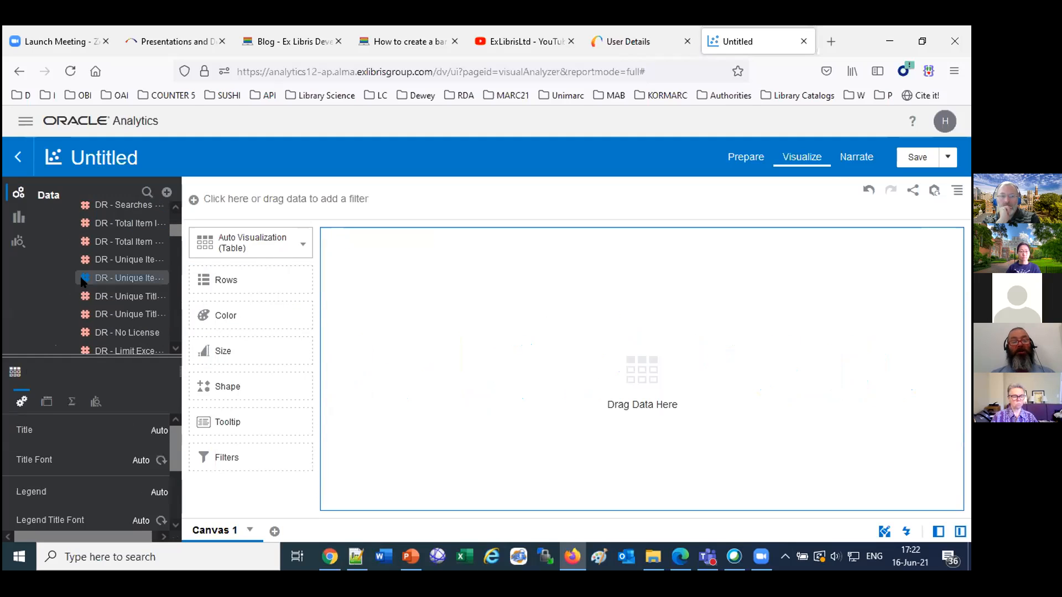
pyautogui.scroll(-10, 81, 282)
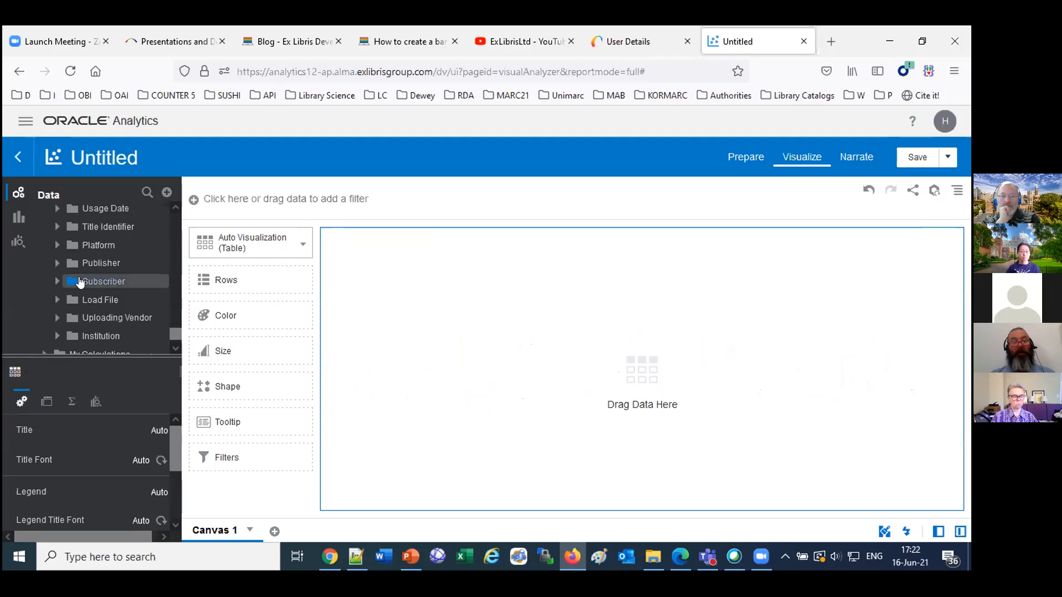
pyautogui.click(70, 246)
pyautogui.moveTo(95, 262); pyautogui.dragTo(588, 318)
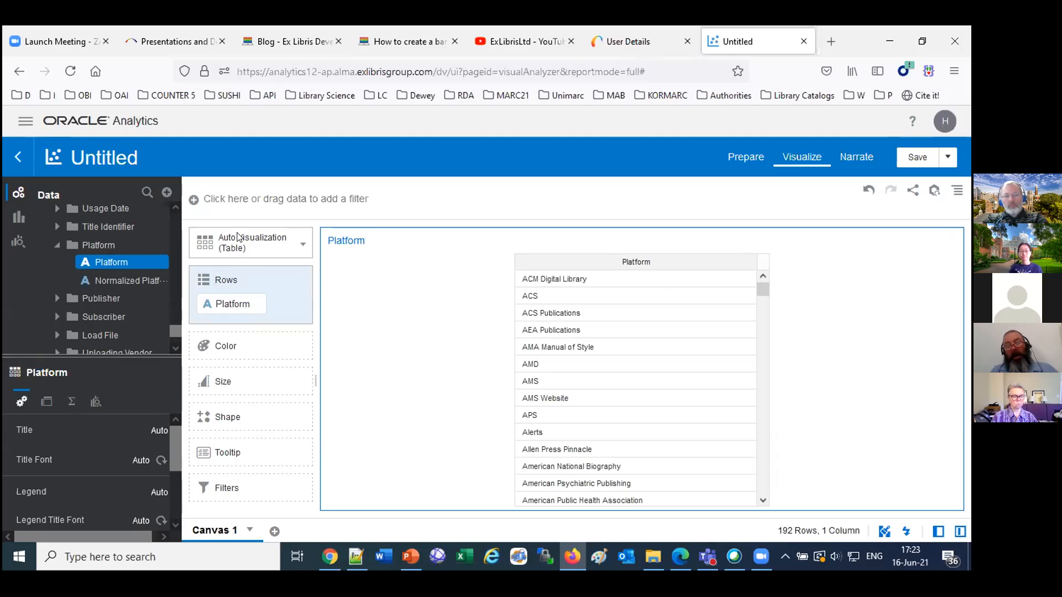
# Add Usage Measures Total to the table's rows below Platform.
pyautogui.scroll(3, 131, 220)
pyautogui.scroll(5, 121, 237)
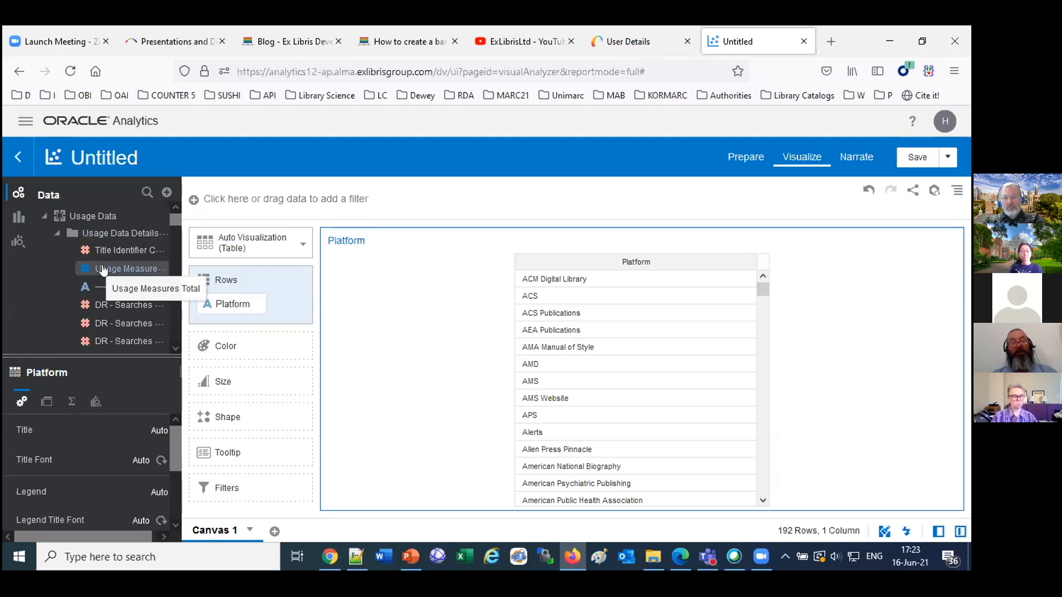
pyautogui.moveTo(103, 269); pyautogui.dragTo(236, 313)
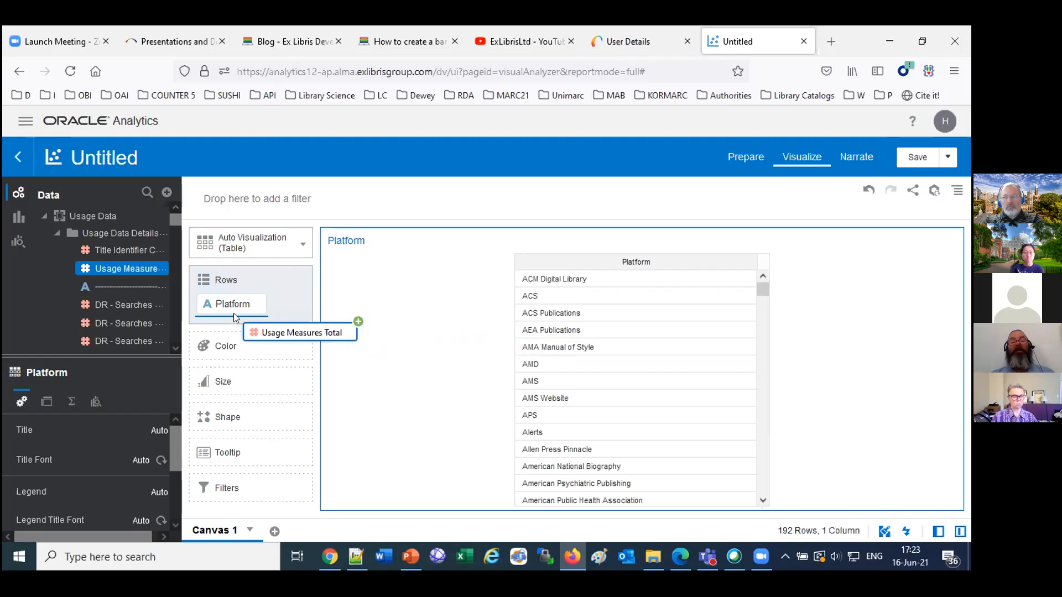
pyautogui.moveTo(234, 313); pyautogui.dragTo(234, 313)
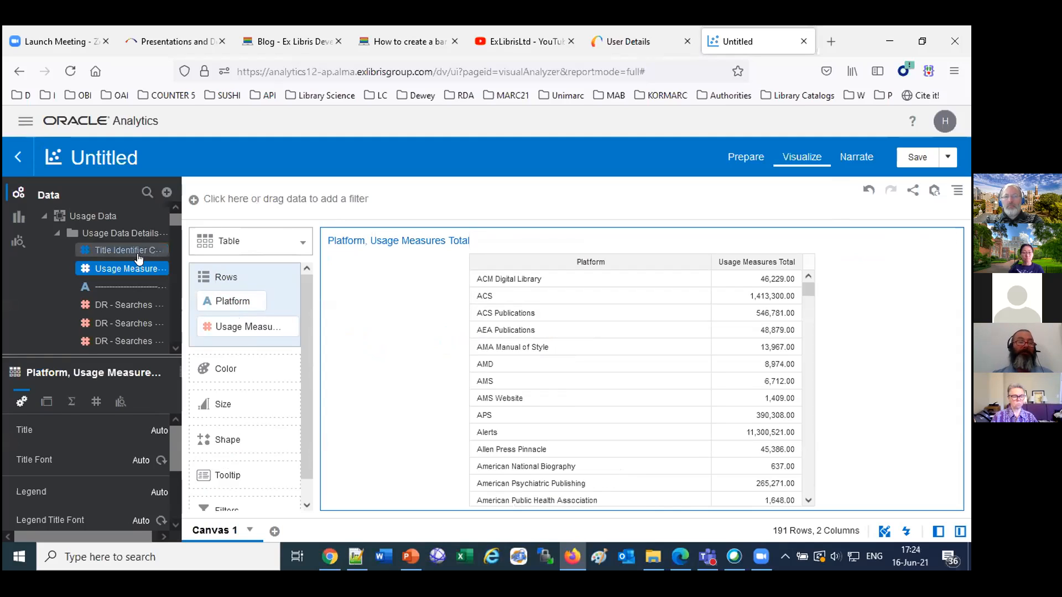
# Filter the canvas on Usage Measures Total with a range from 5,590,000 to 11,470,000, and reset the range's start to the minimum.
pyautogui.moveTo(130, 269); pyautogui.dragTo(244, 199)
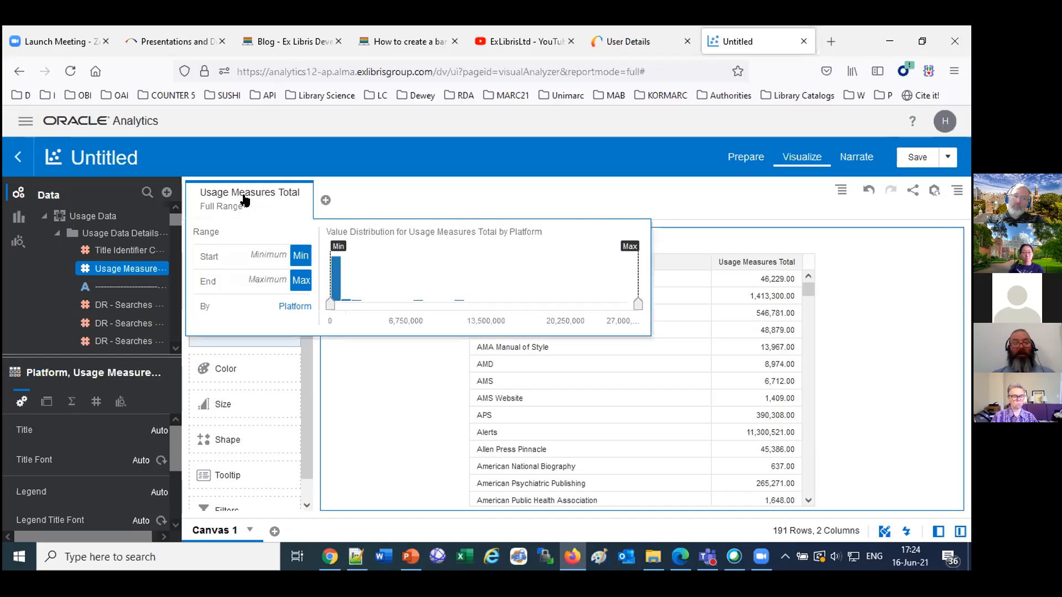
pyautogui.moveTo(330, 304); pyautogui.dragTo(393, 306)
pyautogui.moveTo(638, 306); pyautogui.dragTo(464, 308)
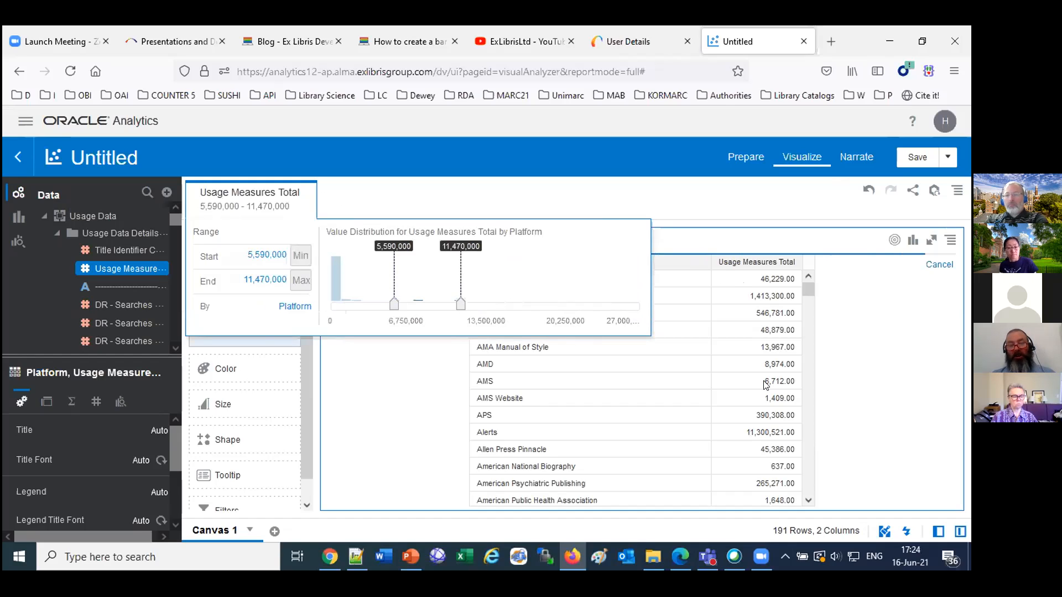
pyautogui.moveTo(388, 311); pyautogui.dragTo(326, 310)
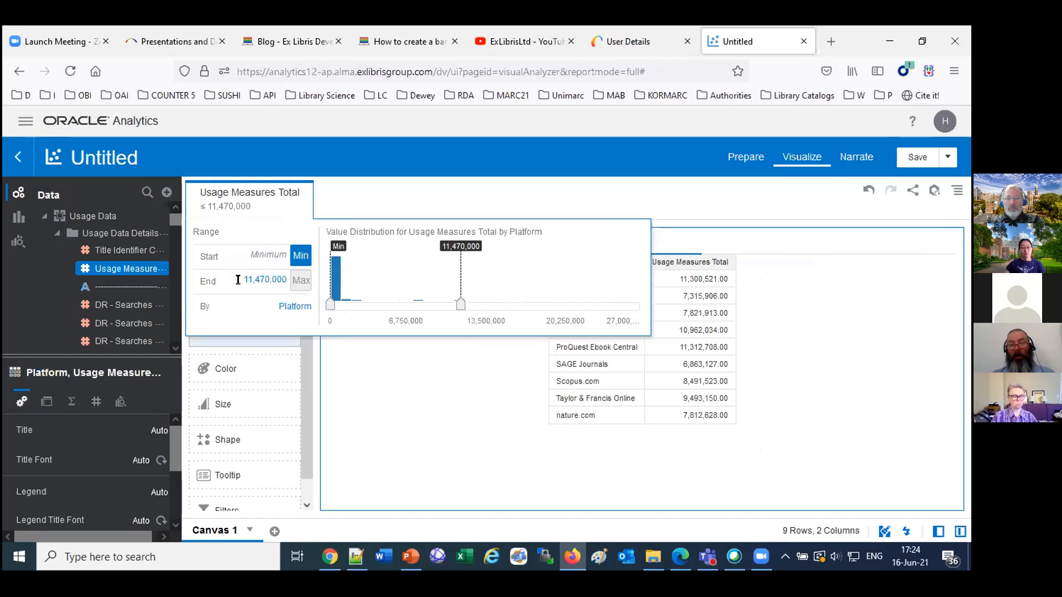
# Set the end of the Usage Measures Total filter range to 50,000.
pyautogui.moveTo(242, 280); pyautogui.dragTo(289, 281)
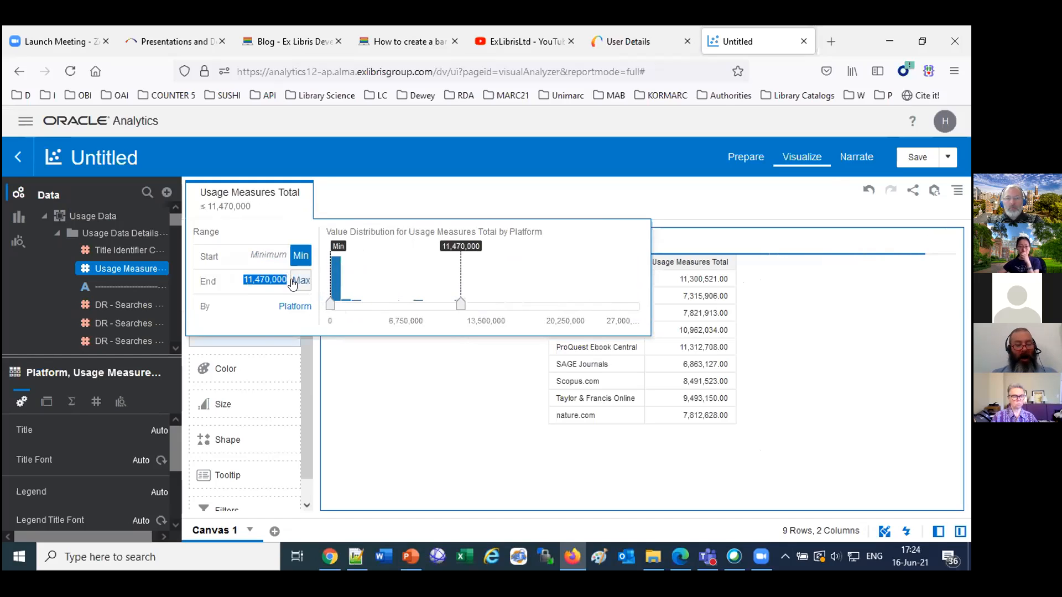
pyautogui.write('50000')
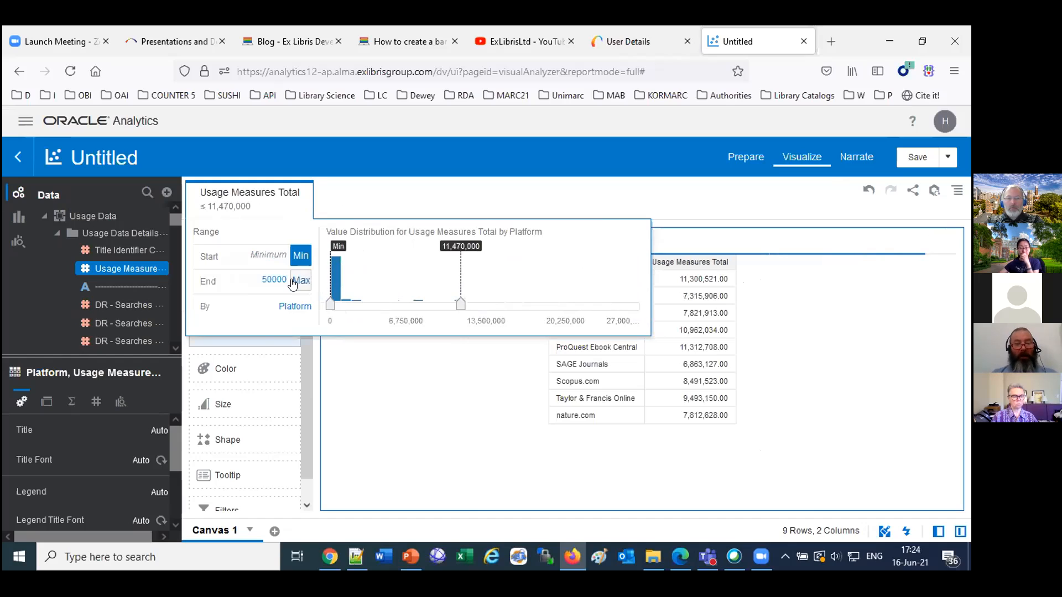
pyautogui.press('Return')
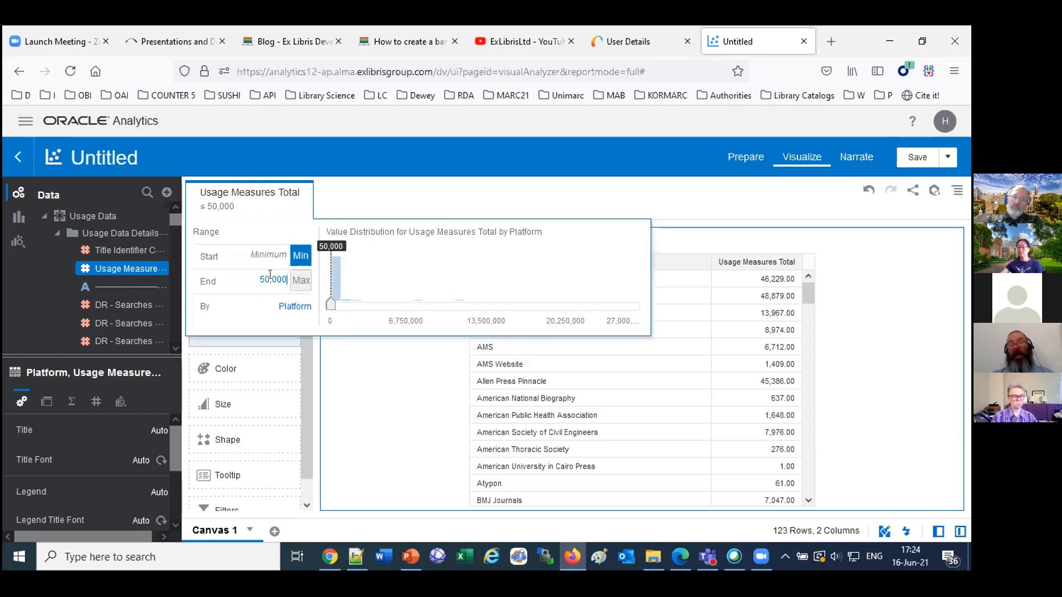
# Change the Usage Measures Total filter type to Top/Bottom N and limit it to the top 5.
pyautogui.click(301, 194)
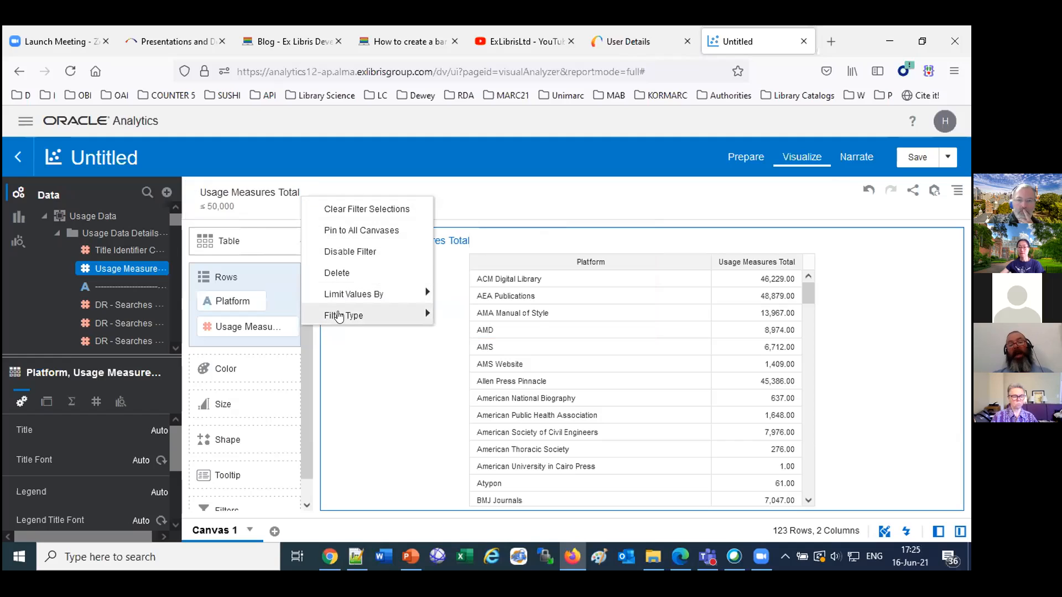
pyautogui.moveTo(340, 316)
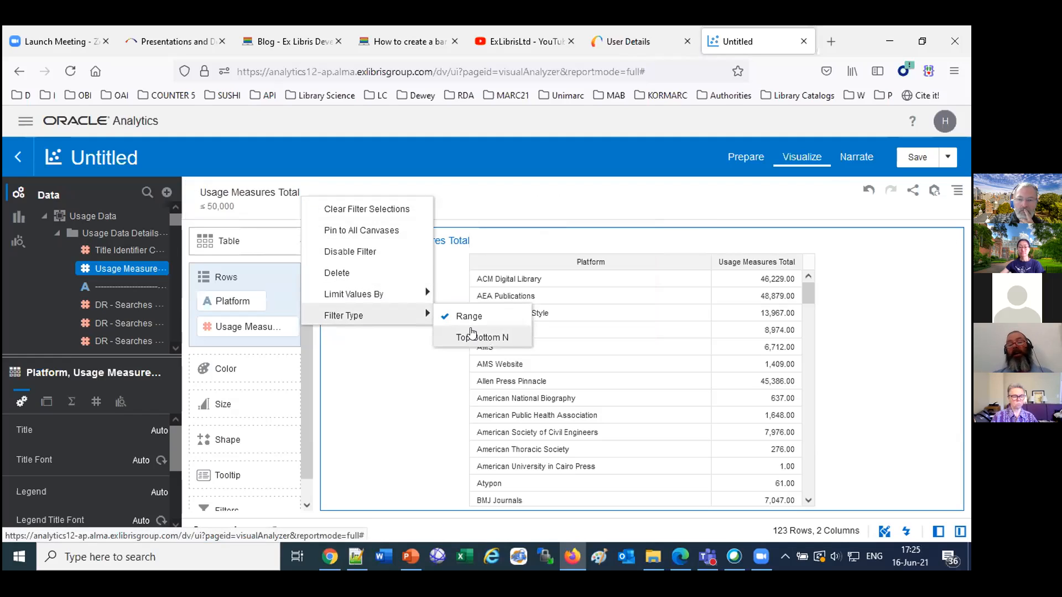
pyautogui.click(472, 333)
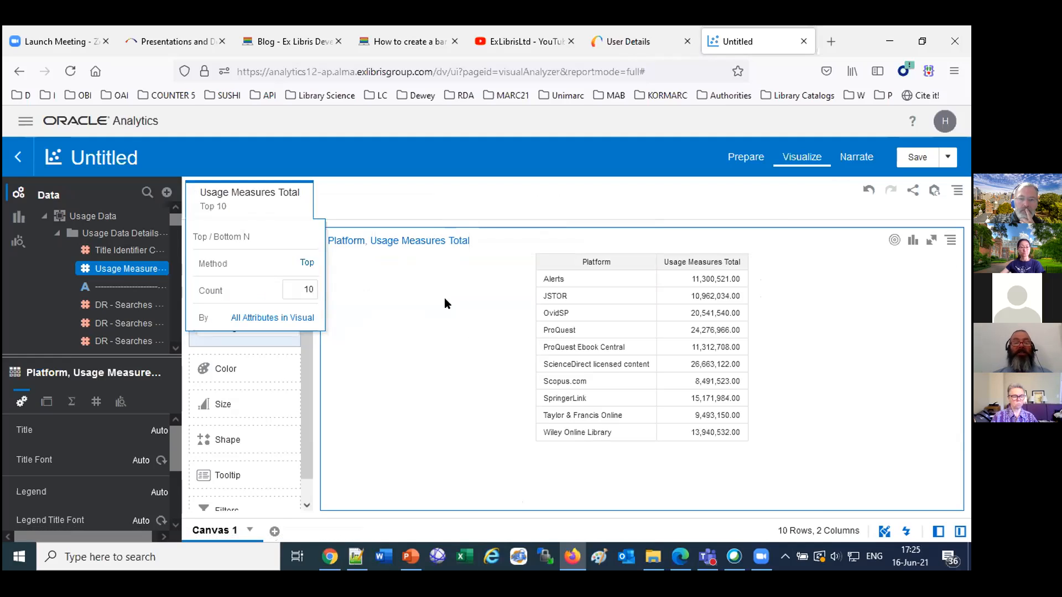
pyautogui.click(306, 264)
pyautogui.click(308, 266)
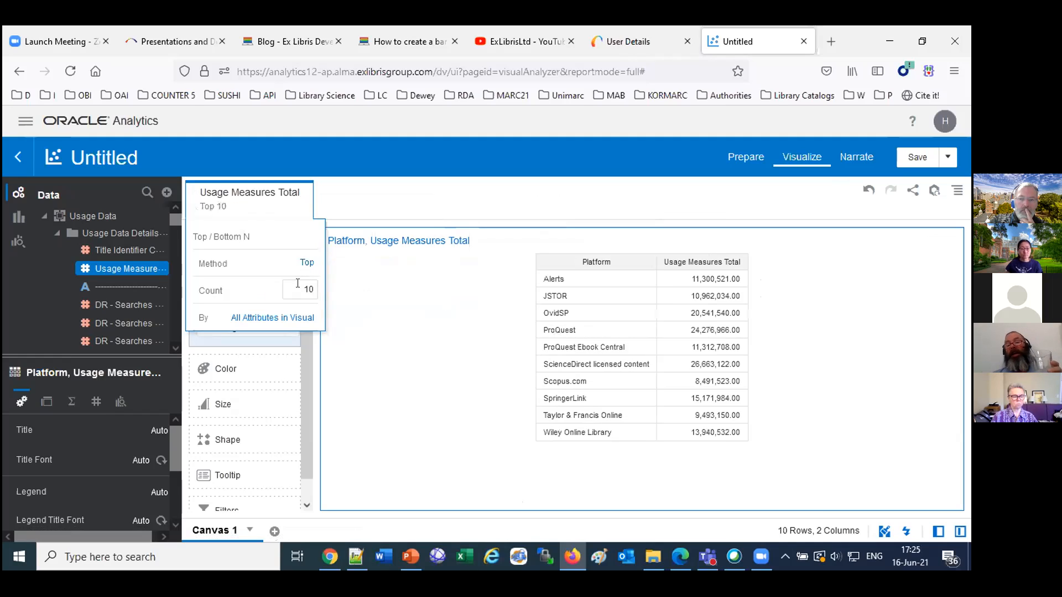
pyautogui.moveTo(297, 284); pyautogui.dragTo(337, 285)
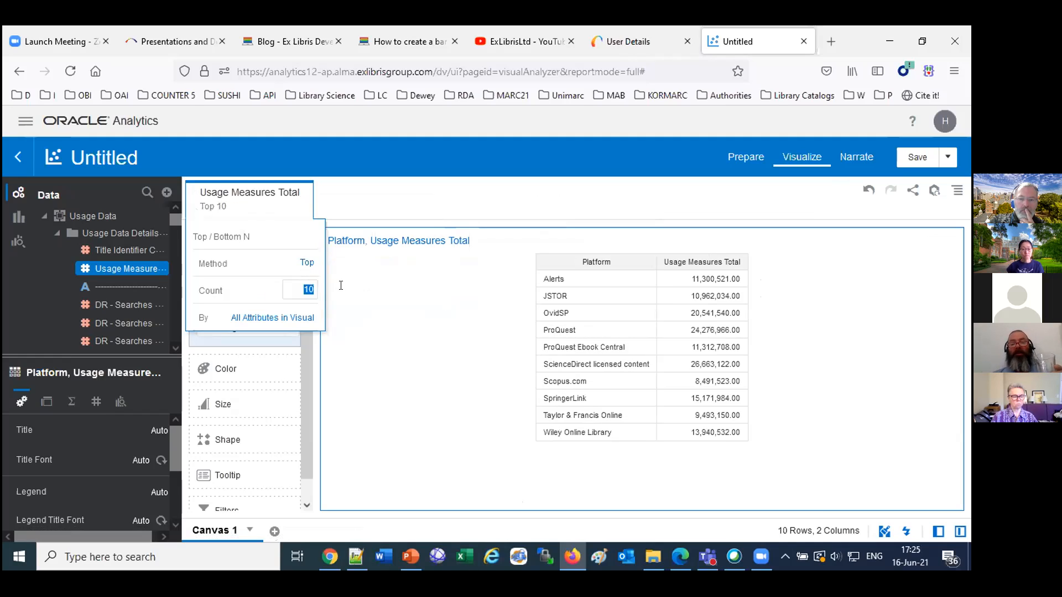
pyautogui.write('5')
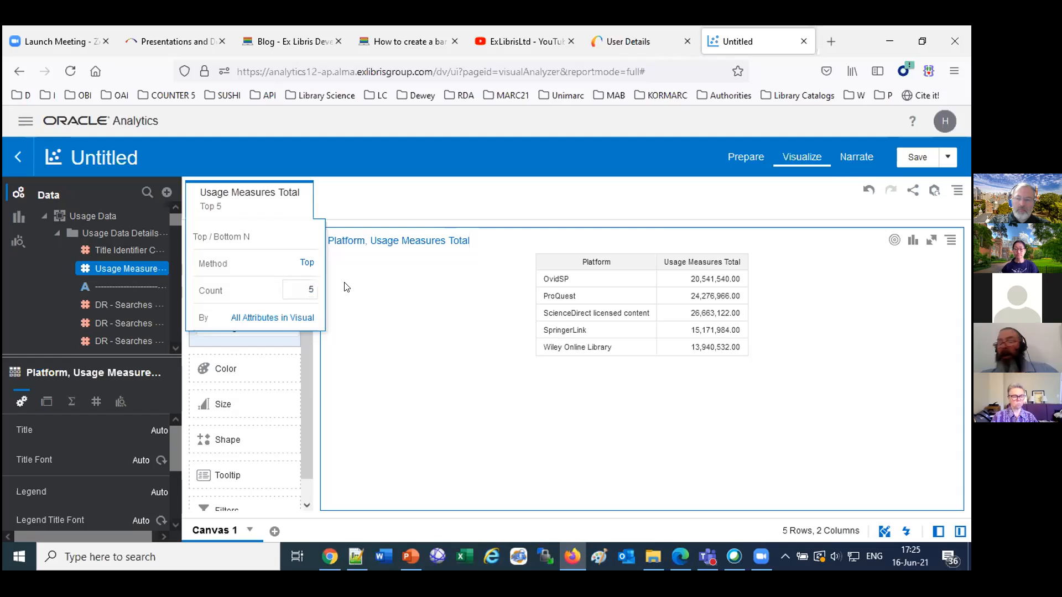
# Delete the Usage Measures Total filter from the canvas.
pyautogui.click(347, 204)
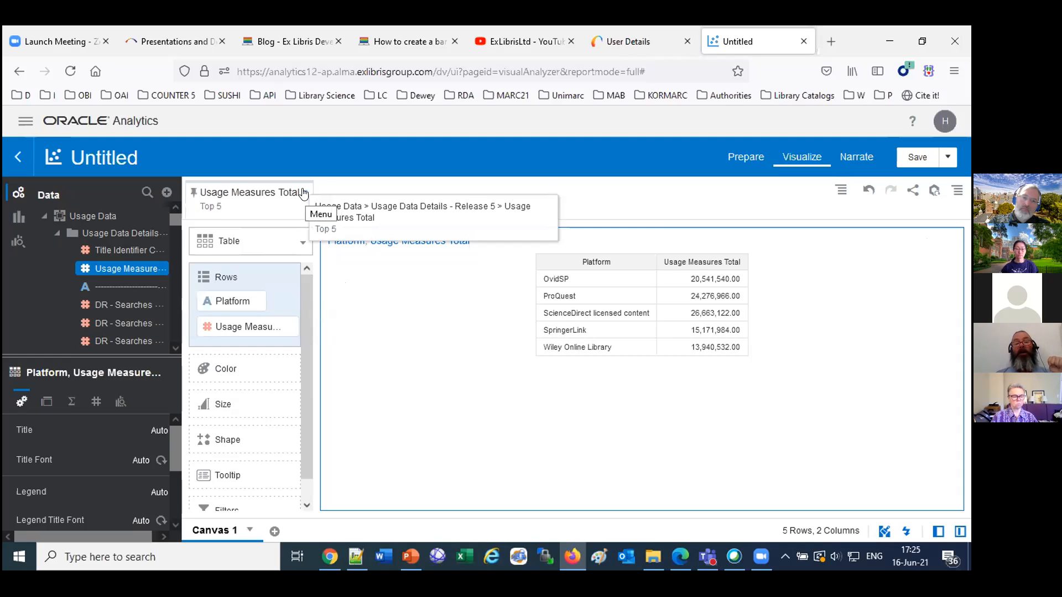
pyautogui.click(303, 192)
pyautogui.click(335, 273)
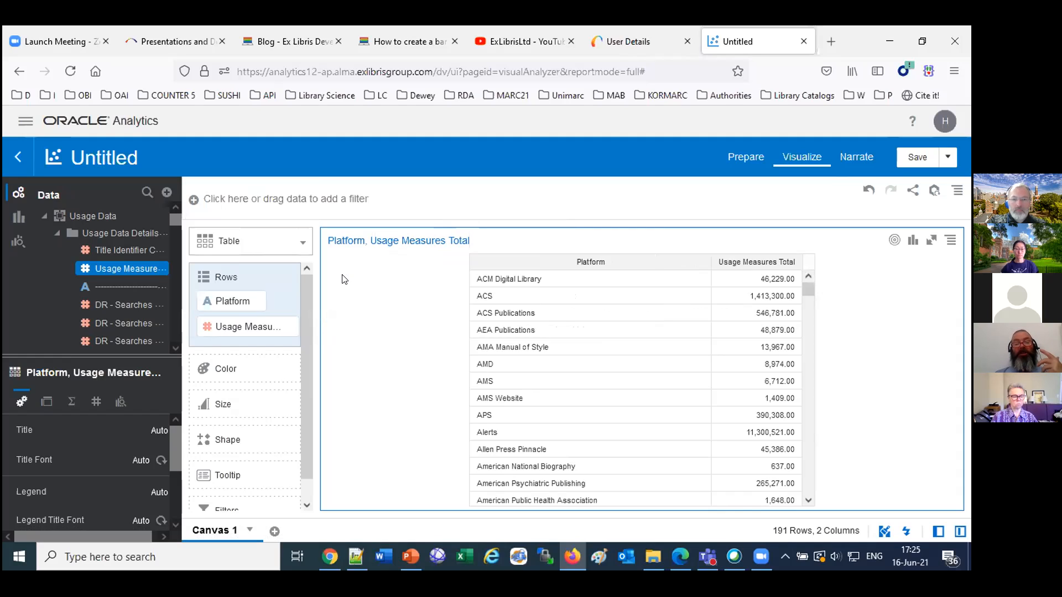
# Add an expression filter to the table with the expression Platform LIKE 'ProQ%' and validate it.
pyautogui.scroll(-1, 265, 465)
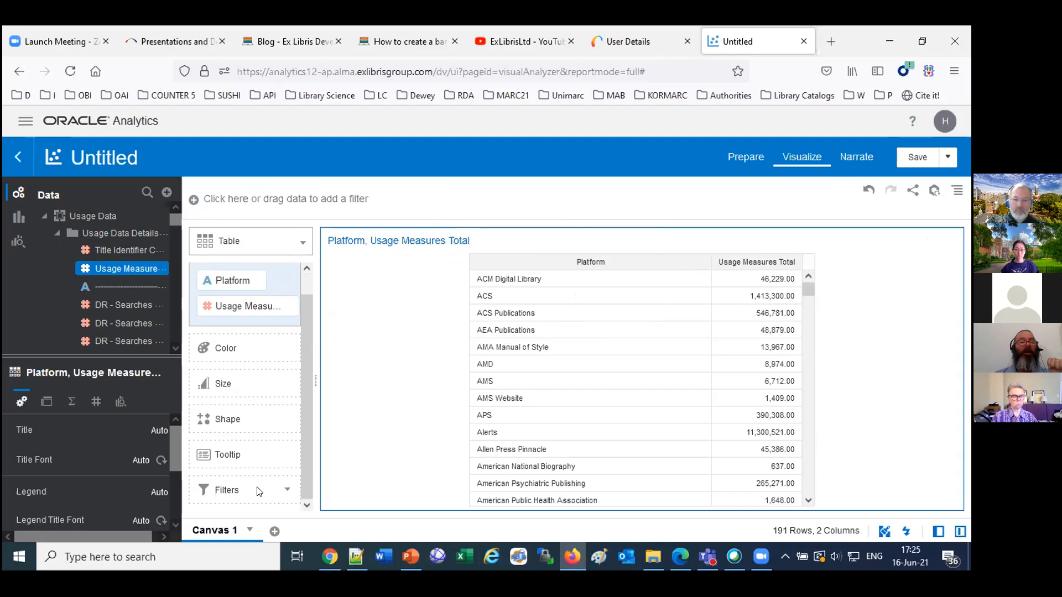
pyautogui.scroll(-10, 132, 315)
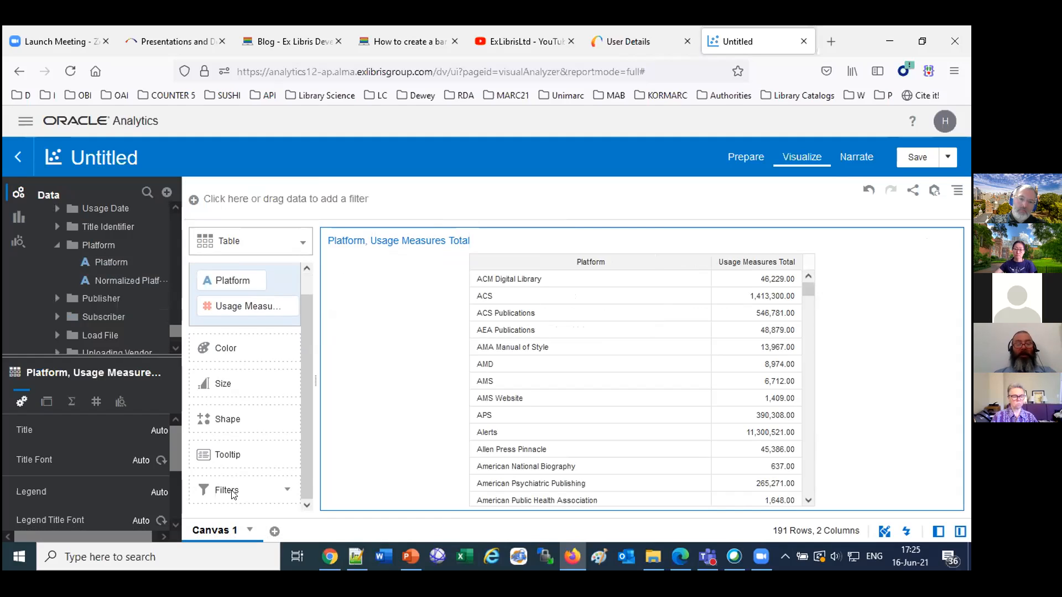
pyautogui.click(283, 492)
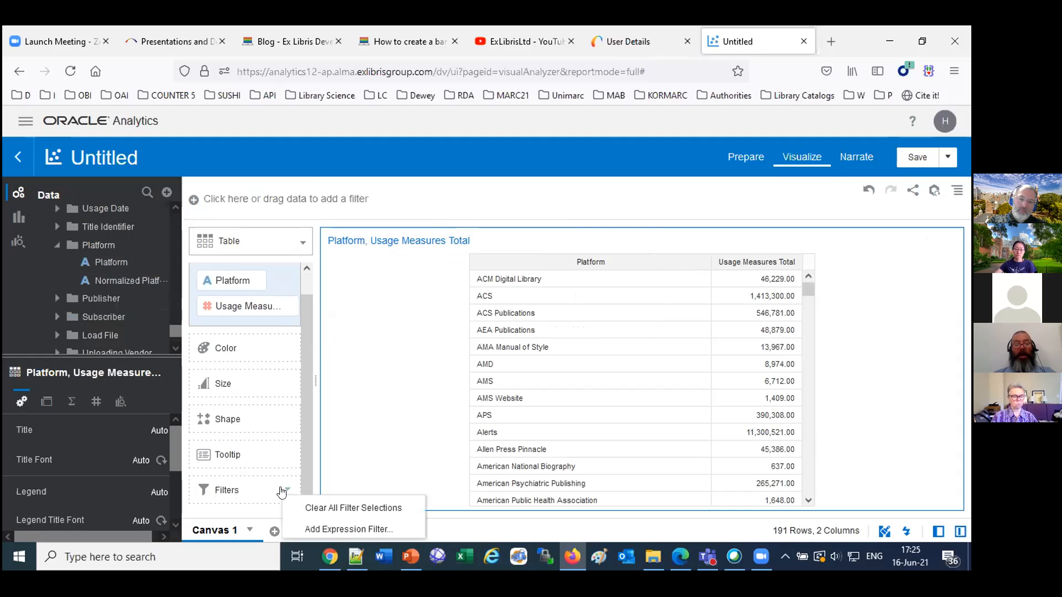
pyautogui.click(325, 527)
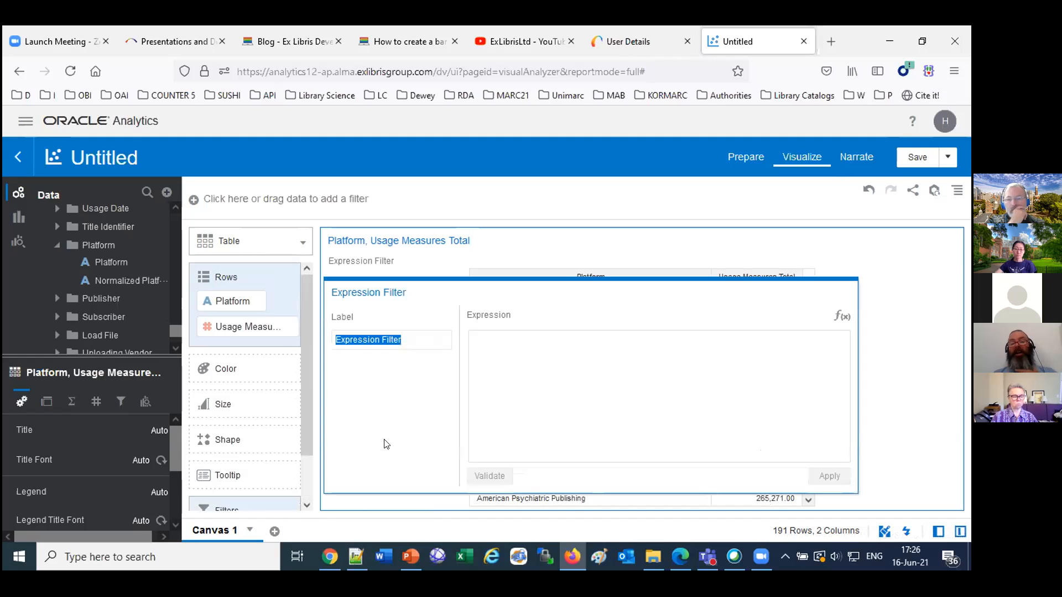
pyautogui.moveTo(111, 265); pyautogui.dragTo(504, 351)
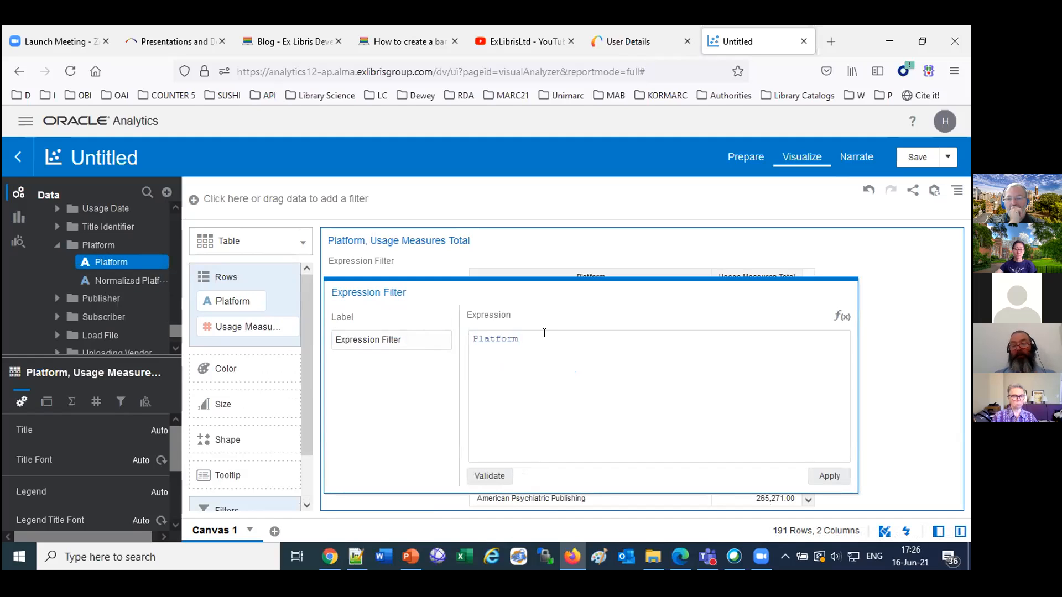
pyautogui.write('LIKE')
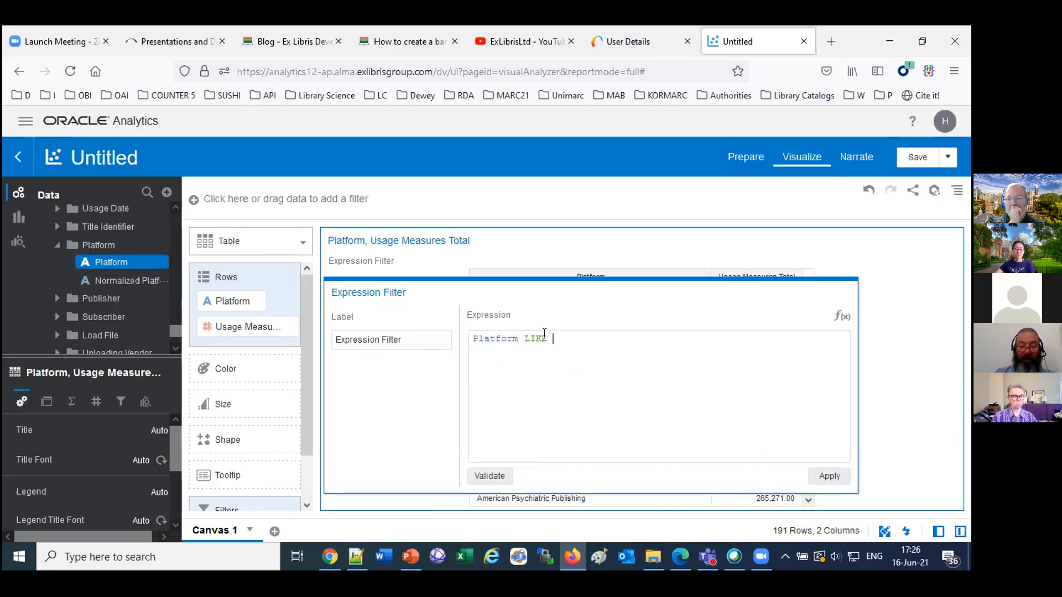
pyautogui.write(" 'ProQ%")
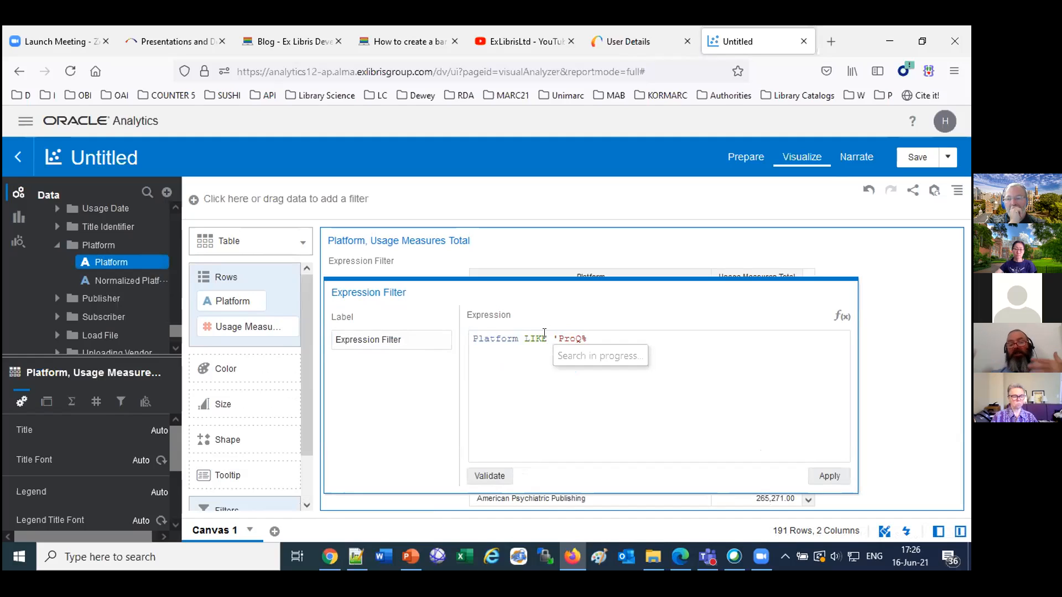
pyautogui.click(495, 474)
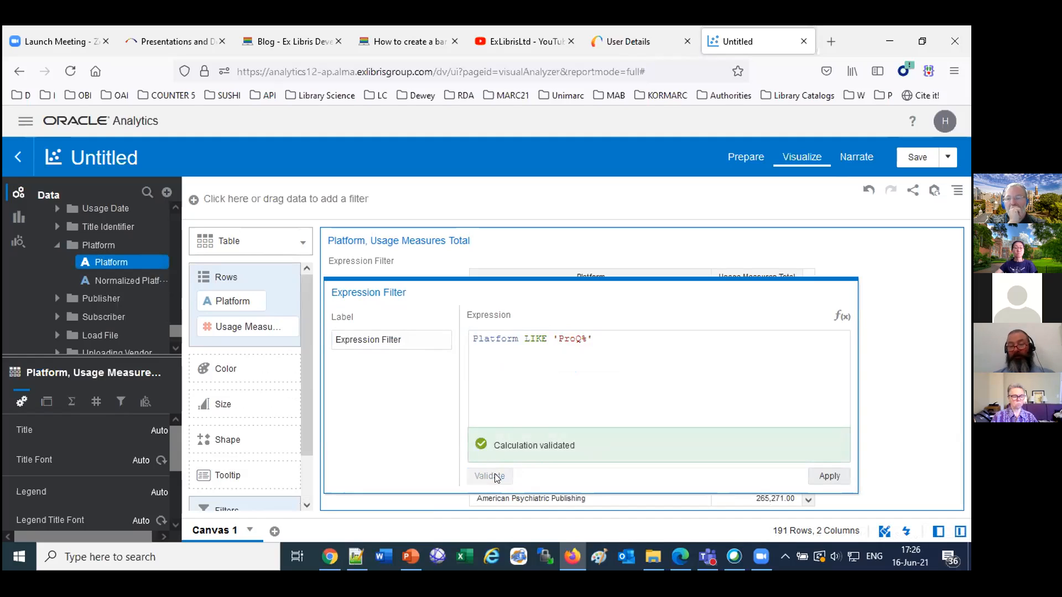
# Test the expression without its opening quote, restore it to Platform LIKE 'ProQ%', and apply the filter.
pyautogui.click(613, 332)
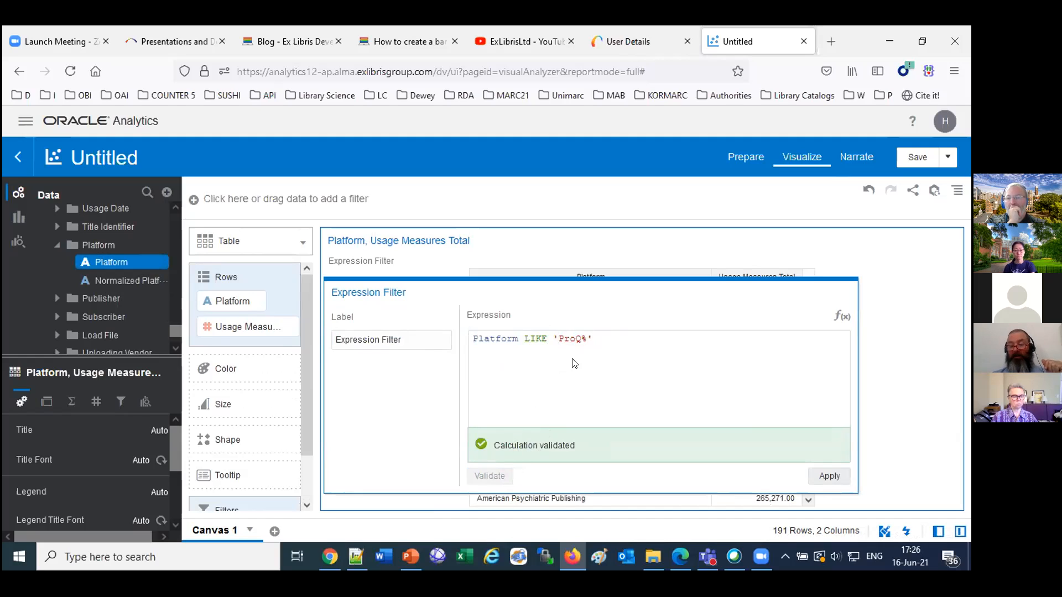
pyautogui.press('BackSpace')
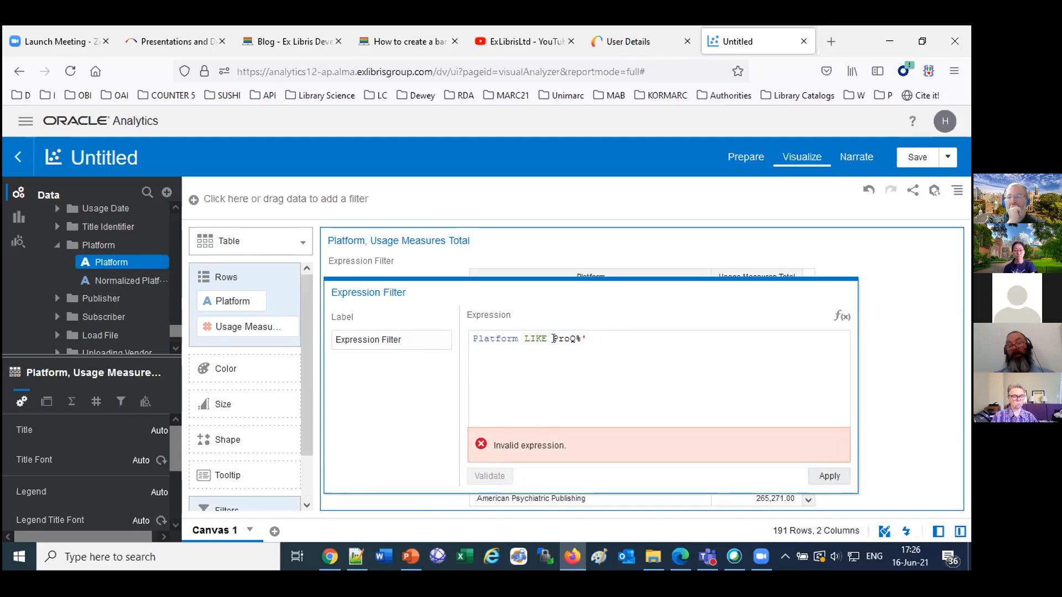
pyautogui.write("'")
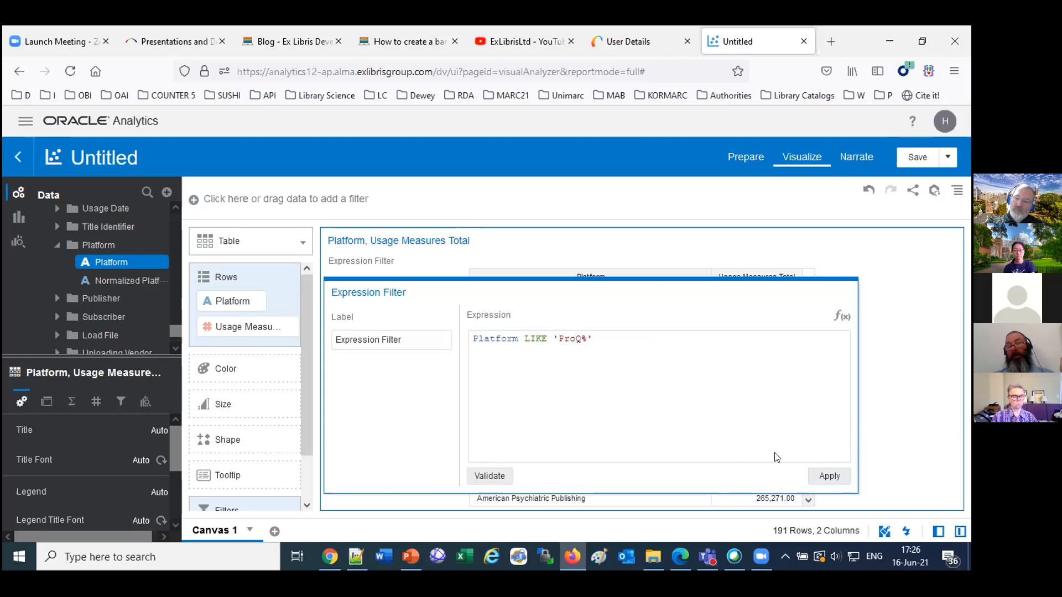
pyautogui.click(828, 477)
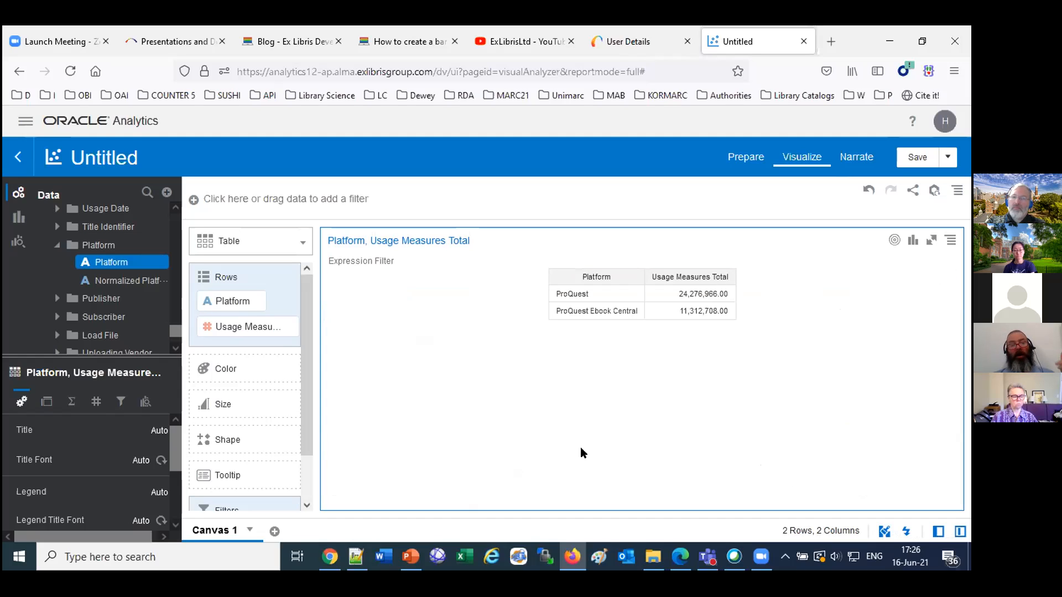
# Open the applied expression filter on the table for editing.
pyautogui.scroll(-2, 240, 485)
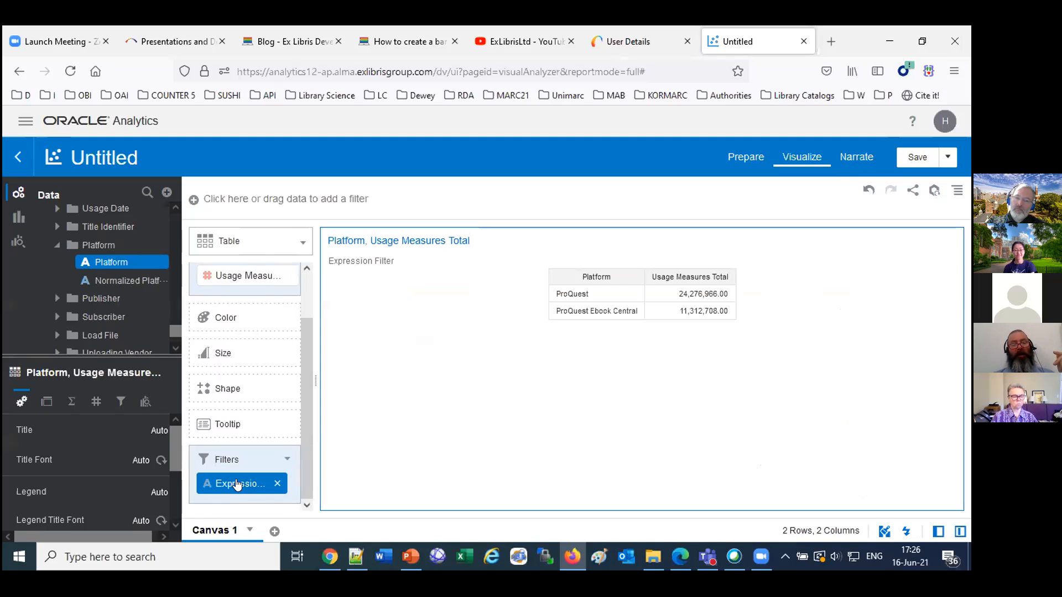
pyautogui.rightClick(237, 485)
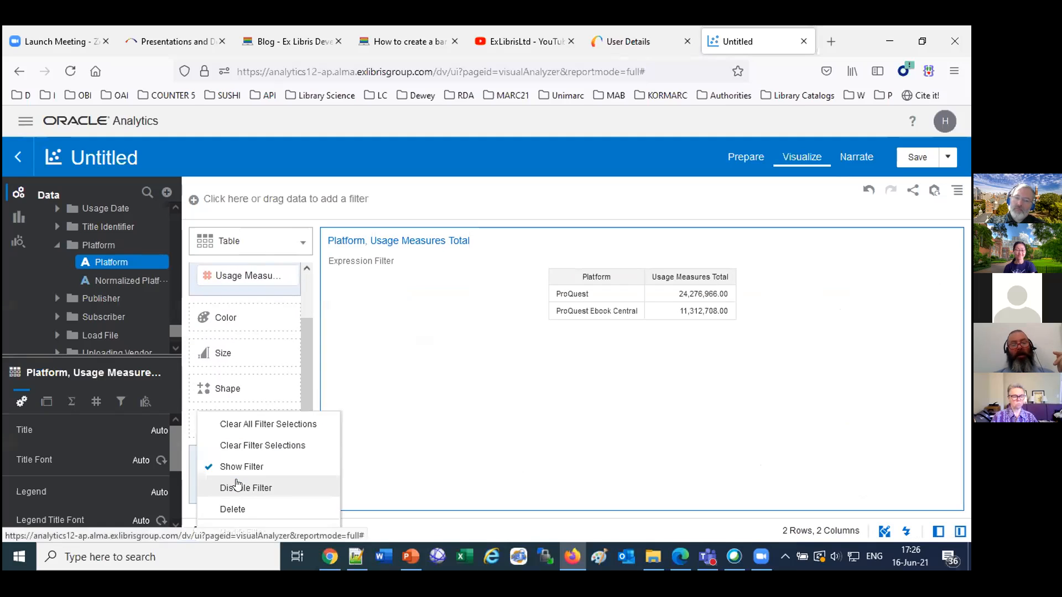
pyautogui.click(476, 469)
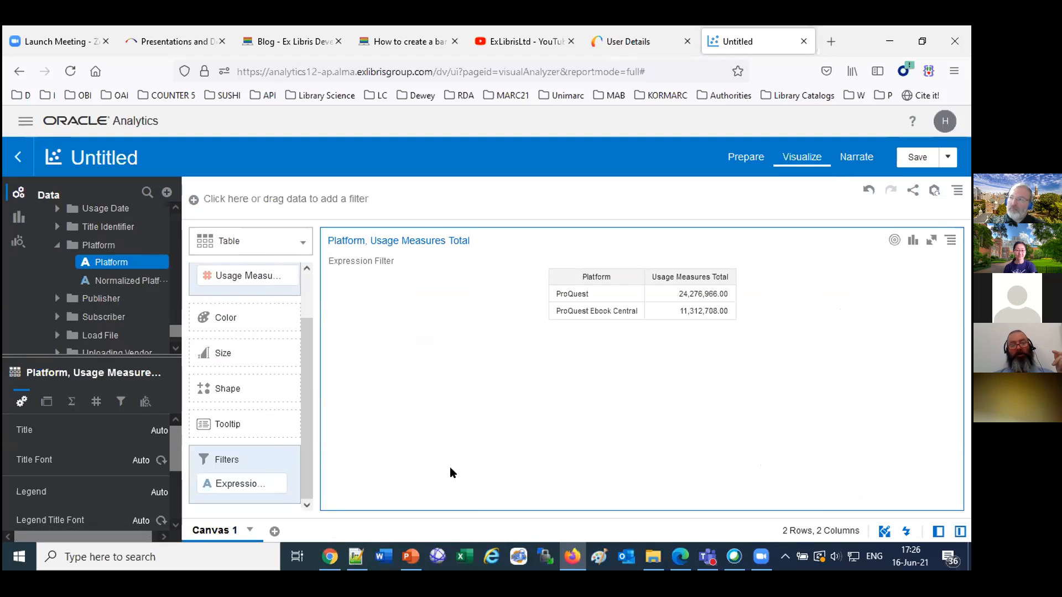
pyautogui.rightClick(220, 481)
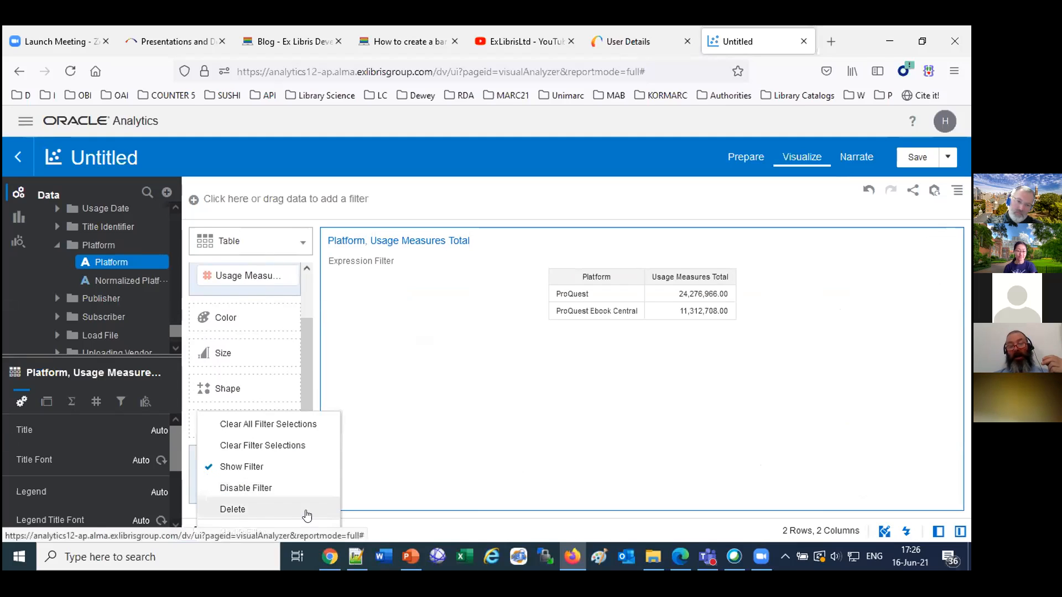
pyautogui.click(240, 534)
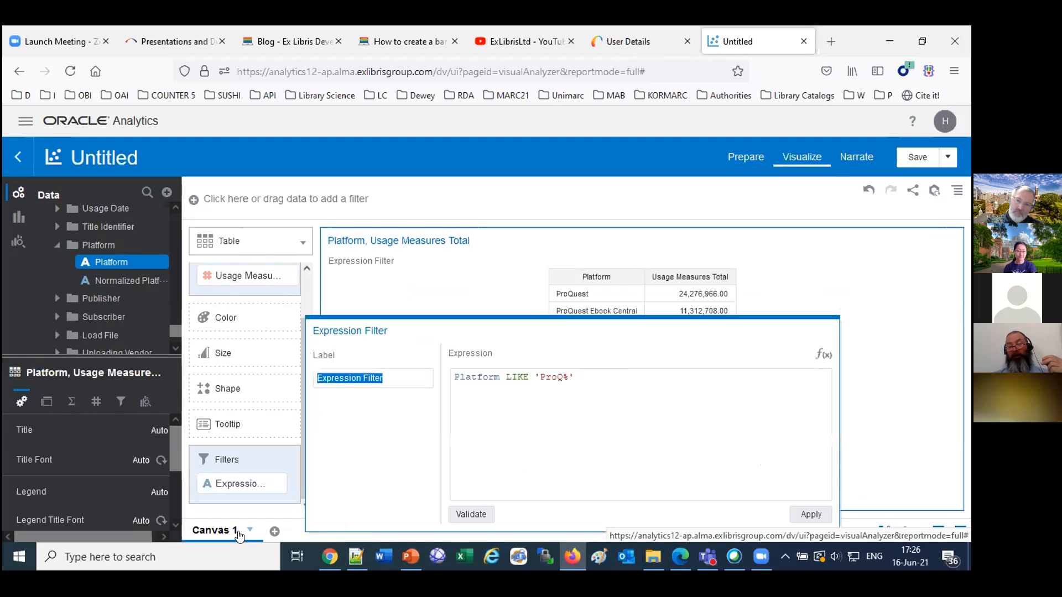
pyautogui.click(454, 378)
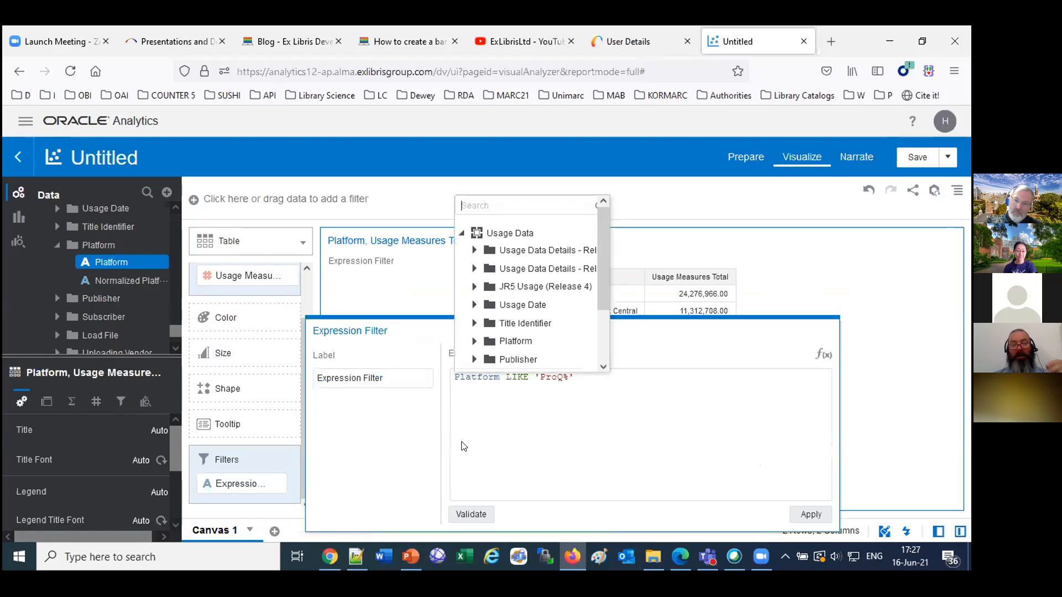
pyautogui.write('lower')
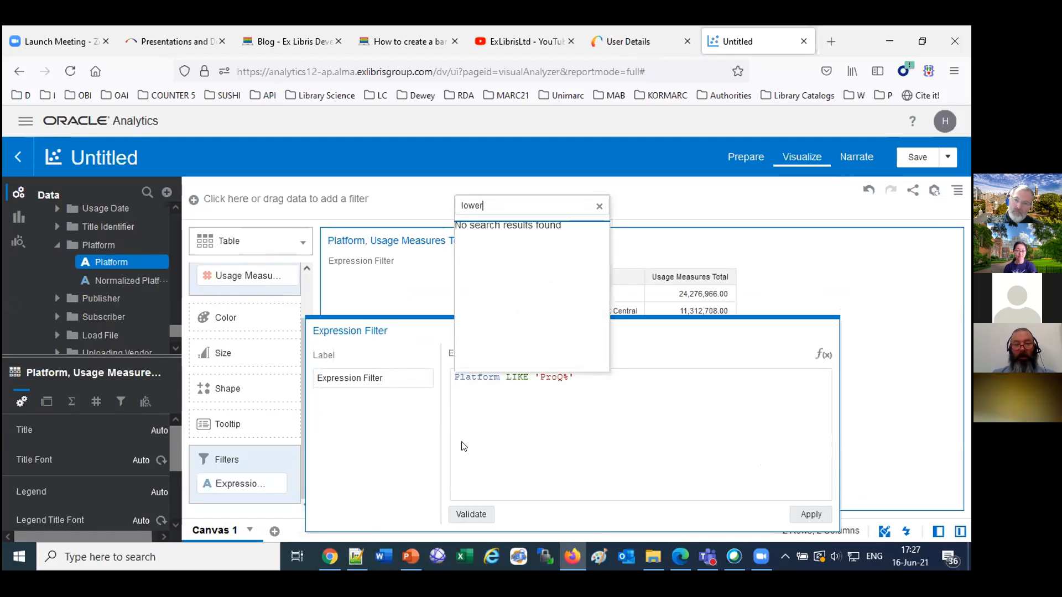
pyautogui.click(525, 448)
# Wrap the Platform column of the filter expression in the lower() function.
pyautogui.click(455, 378)
pyautogui.write('lower')
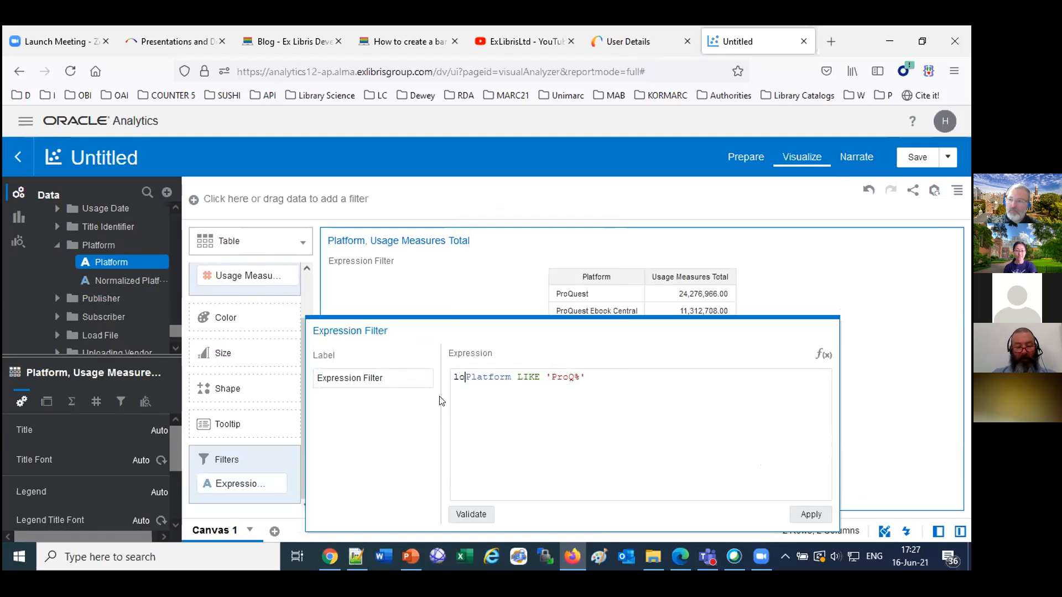
pyautogui.write('(')
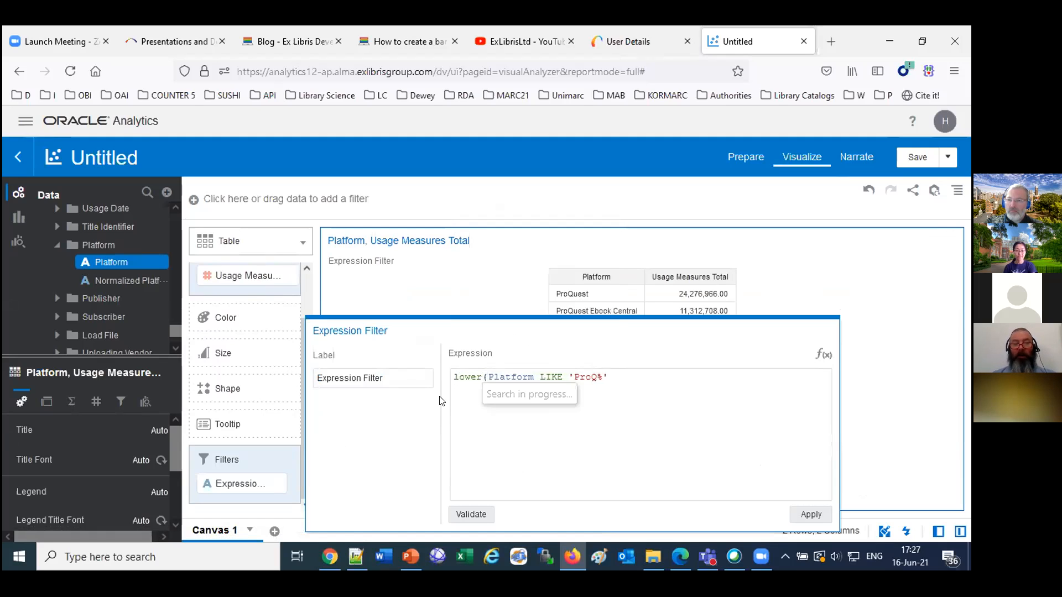
pyautogui.press('Left')
pyautogui.write(')')
# Change the LIKE pattern of the filter expression to lowercase 'proq%', then validate and apply it.
pyautogui.press('Right')
pyautogui.press('Right')
pyautogui.press('Right')
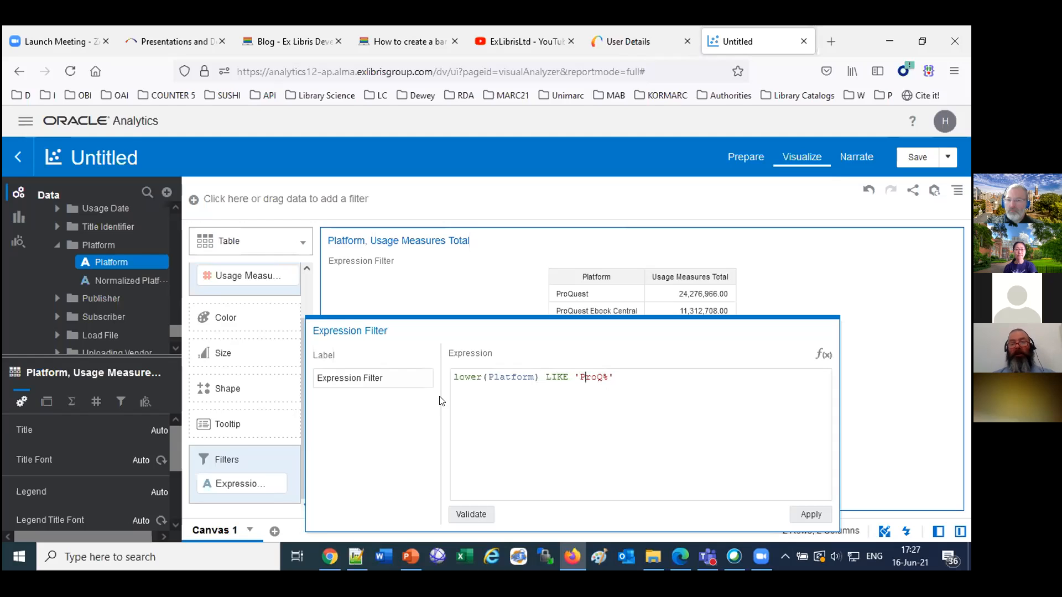
pyautogui.press('BackSpace')
pyautogui.write('p')
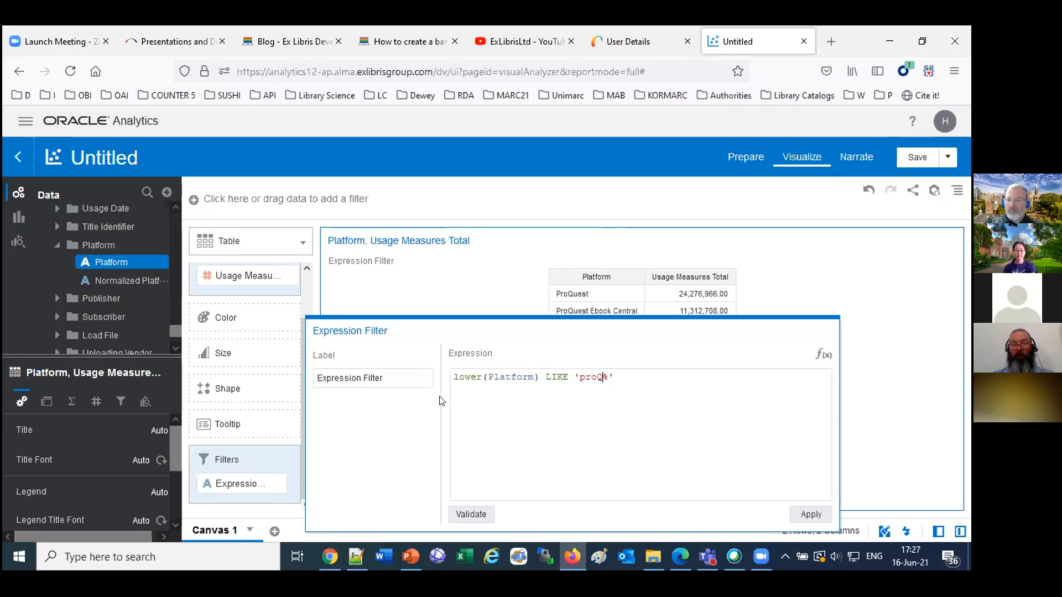
pyautogui.press('BackSpace')
pyautogui.write('q')
pyautogui.click(472, 515)
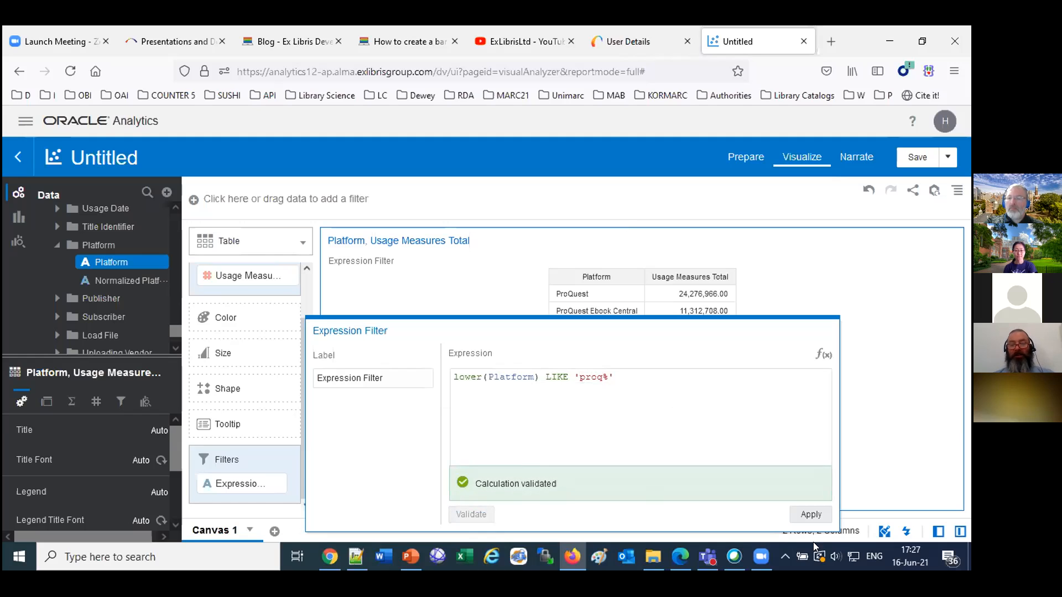
pyautogui.click(811, 515)
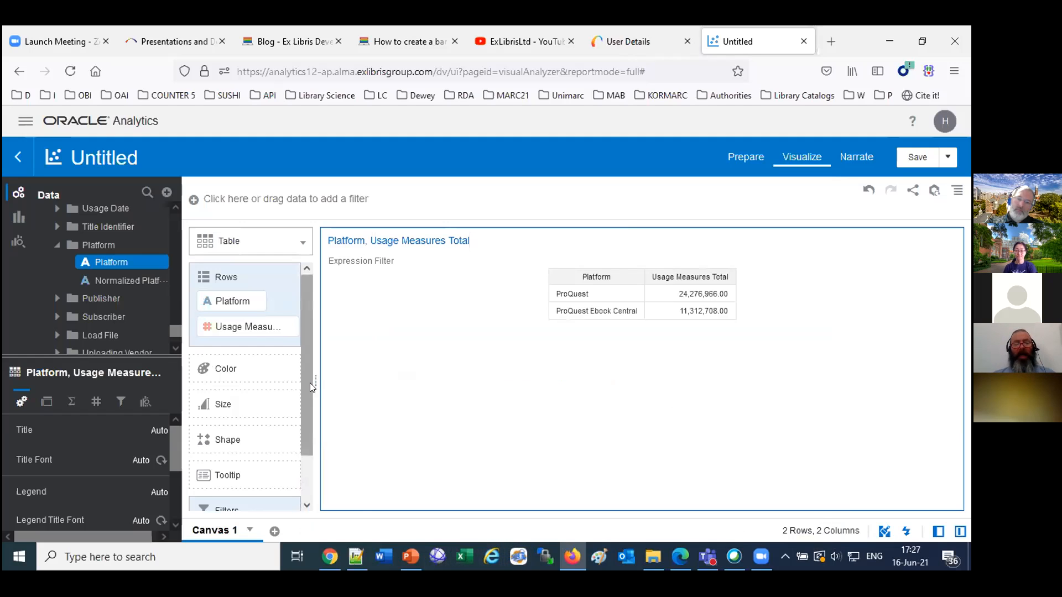
# Remove the expression filter from the table visualization.
pyautogui.scroll(-2, 310, 382)
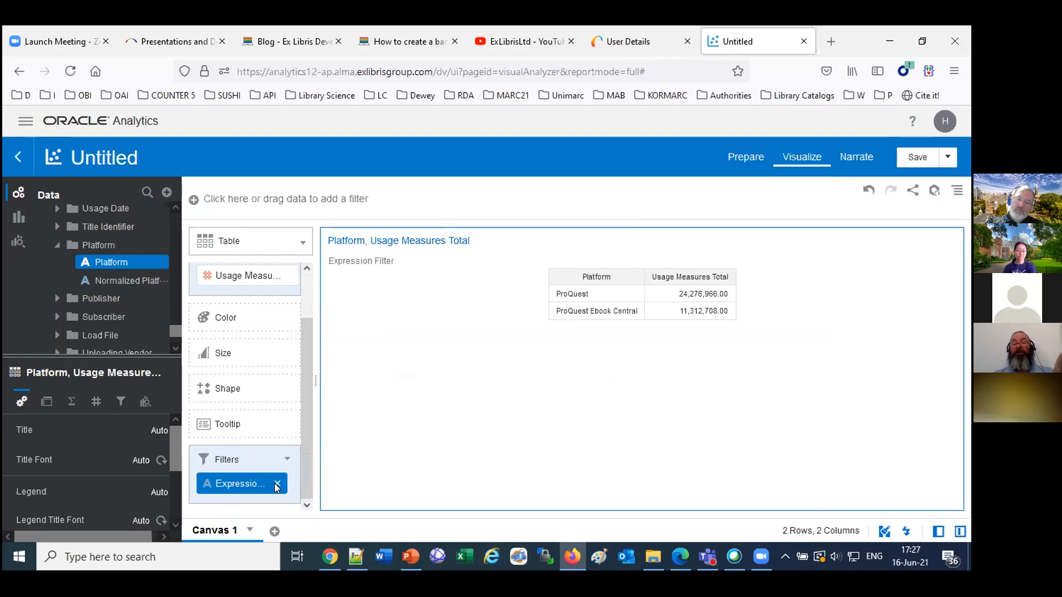
pyautogui.click(276, 485)
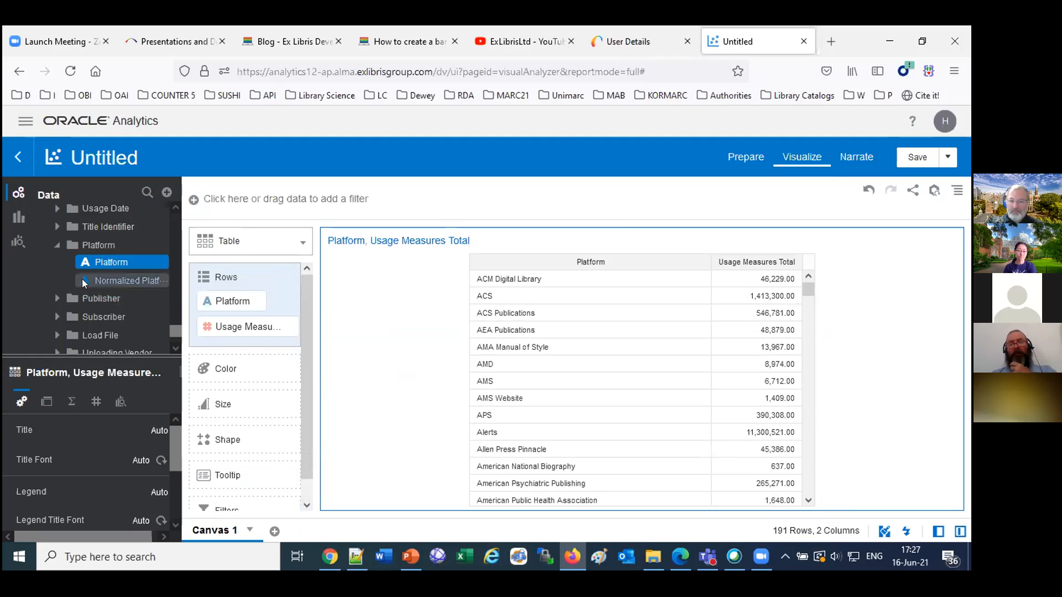
# Add Usage Measures Total as a canvas filter and set its type to Top/Bottom N, keeping the top 10.
pyautogui.scroll(5, 82, 282)
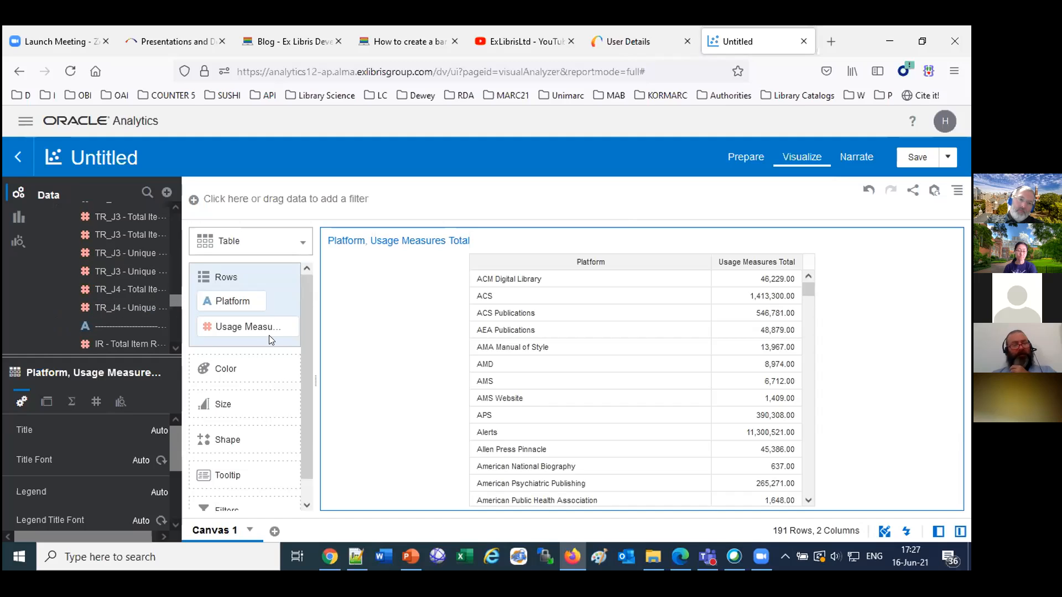
pyautogui.moveTo(262, 333); pyautogui.dragTo(305, 203)
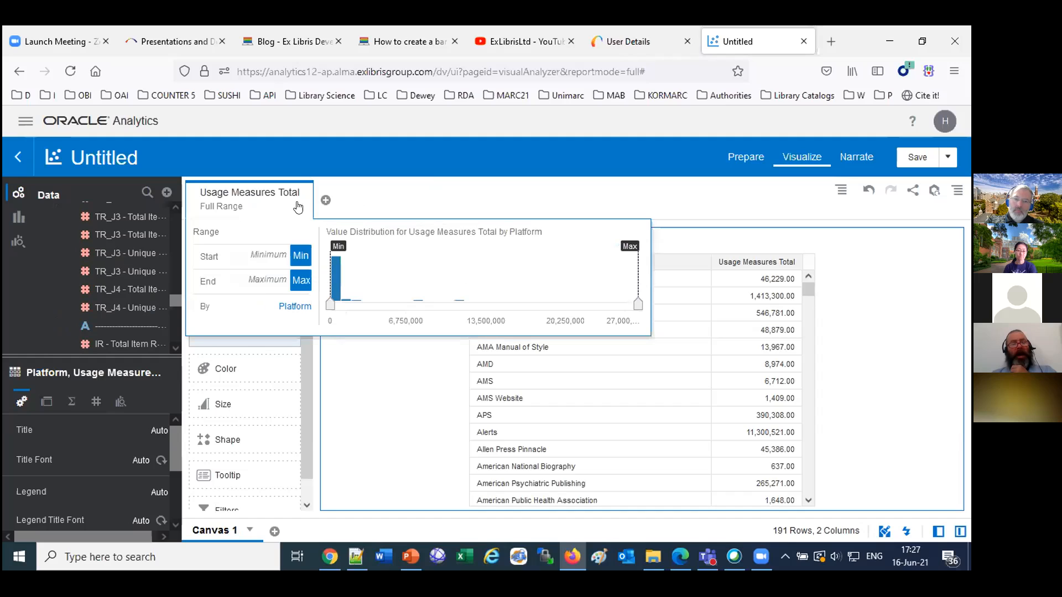
pyautogui.click(303, 195)
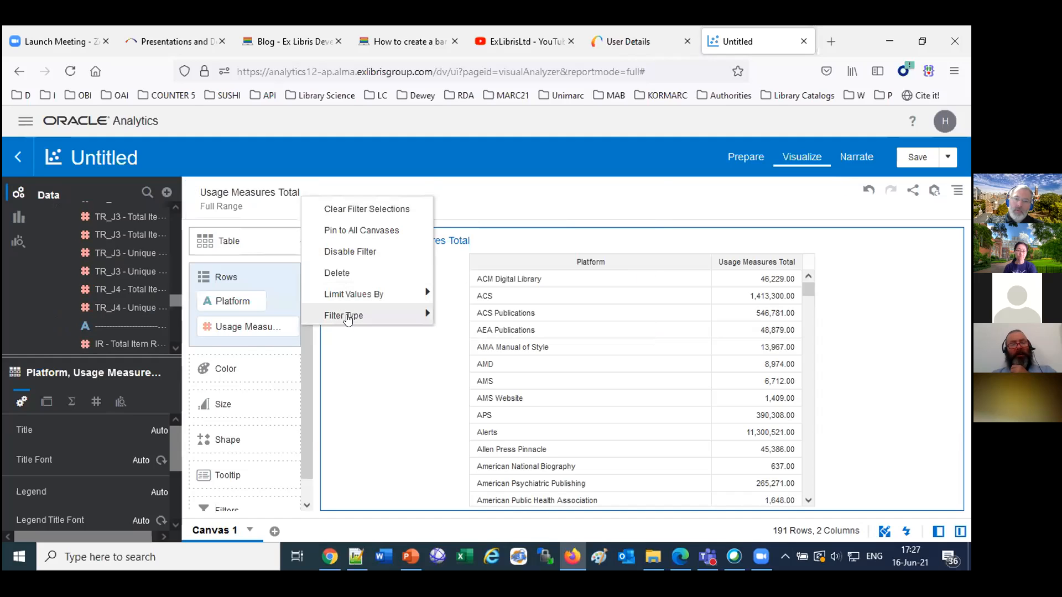
pyautogui.moveTo(397, 316)
pyautogui.click(471, 338)
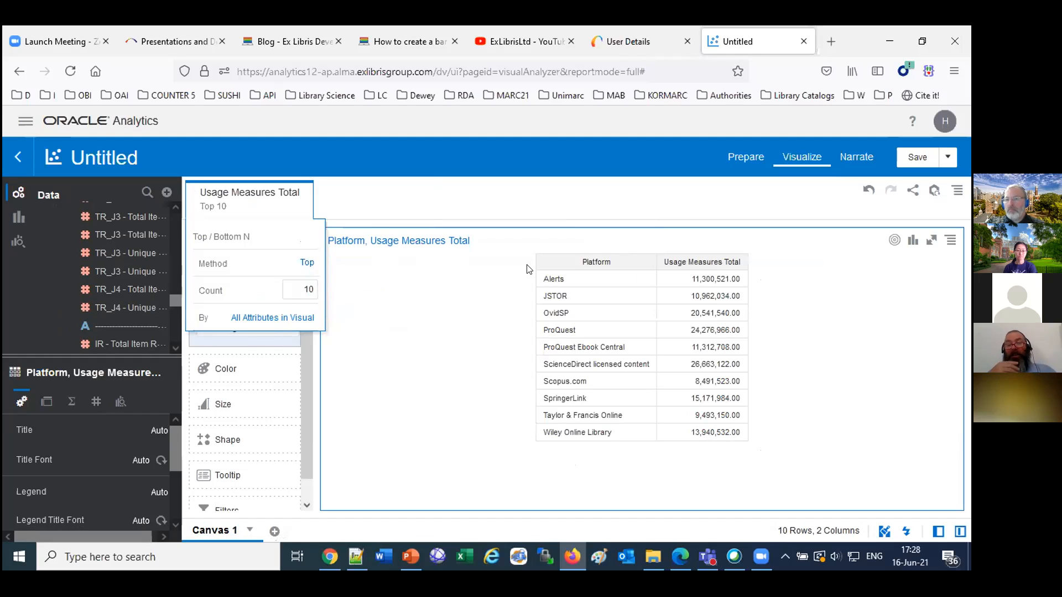
pyautogui.click(530, 210)
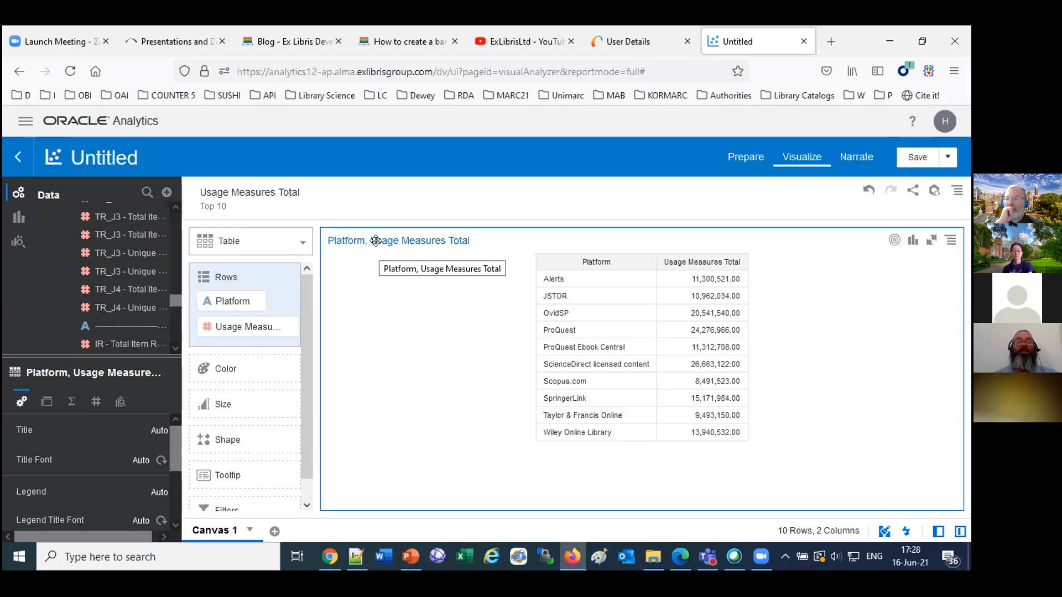
# Change the table visualization to a bar chart and switch it to a pie chart.
pyautogui.click(302, 243)
pyautogui.click(240, 244)
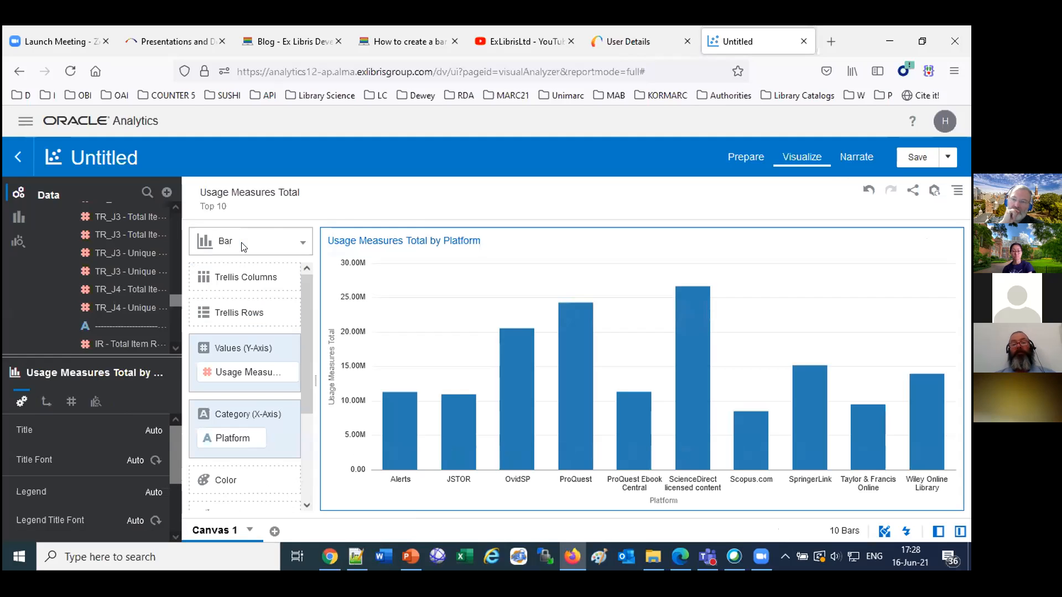
pyautogui.click(247, 242)
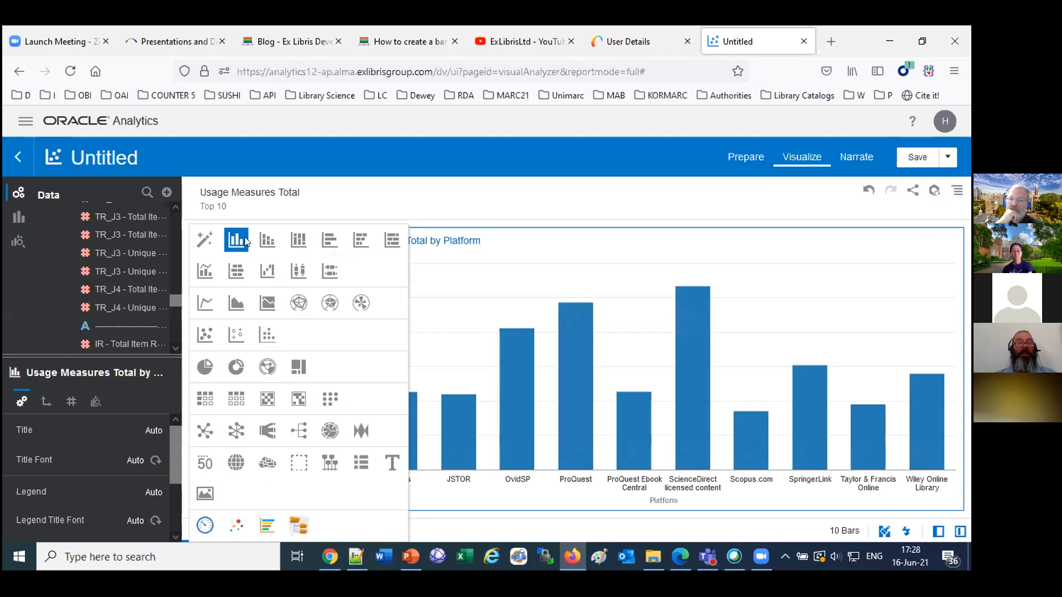
pyautogui.click(202, 369)
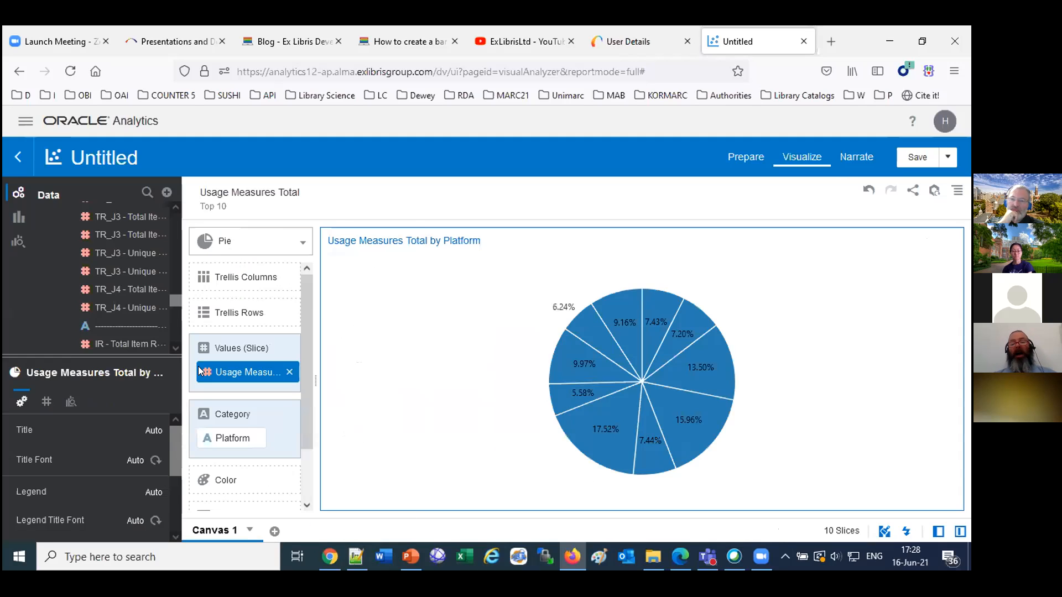
# Assign Platform to Color instead of Category in the pie chart, and change the visualization to a table.
pyautogui.moveTo(233, 438); pyautogui.dragTo(240, 474)
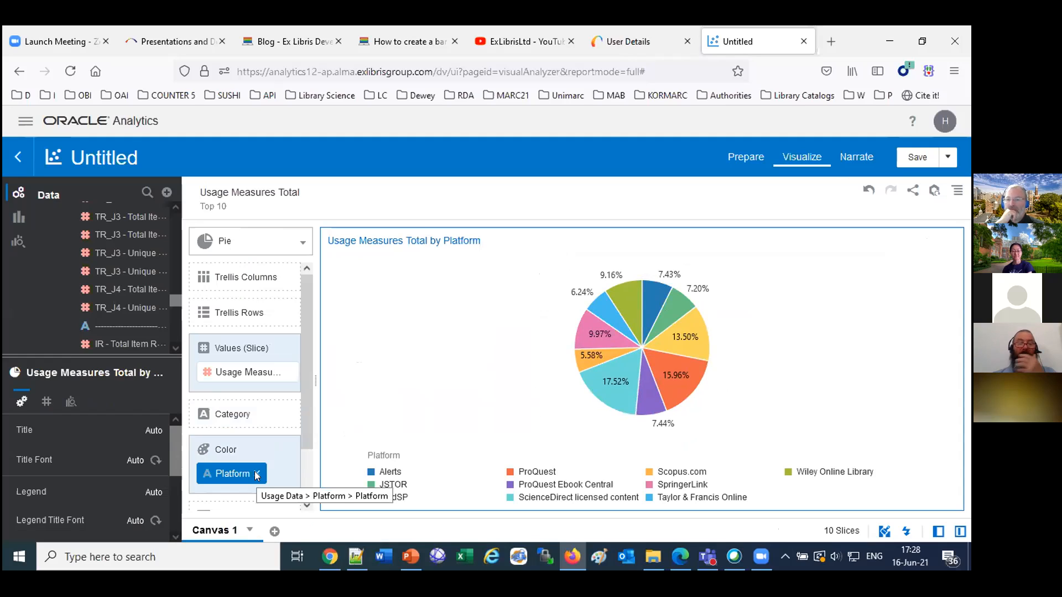
pyautogui.click(247, 240)
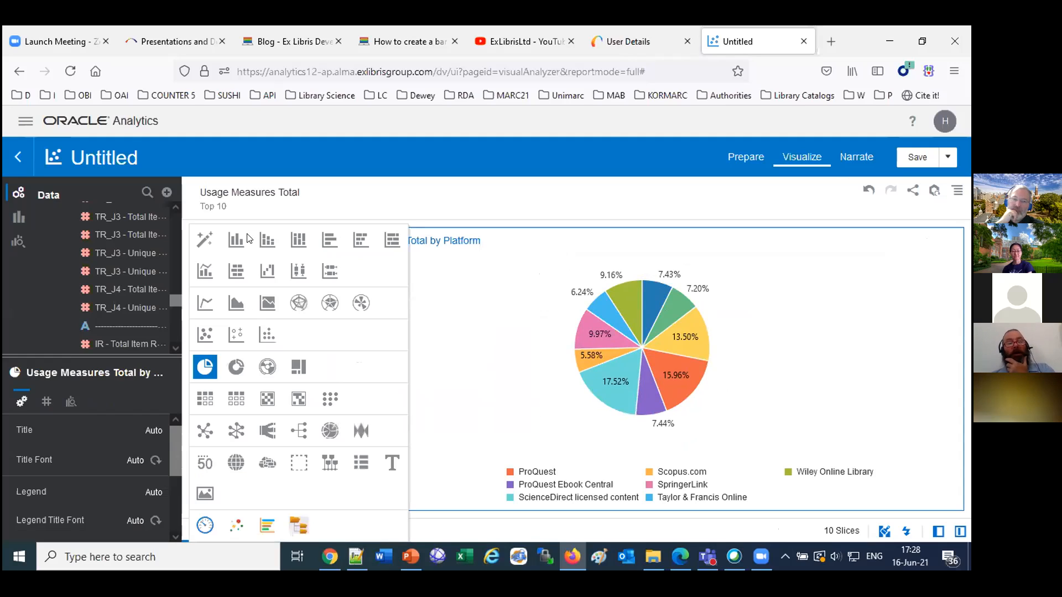
pyautogui.click(237, 399)
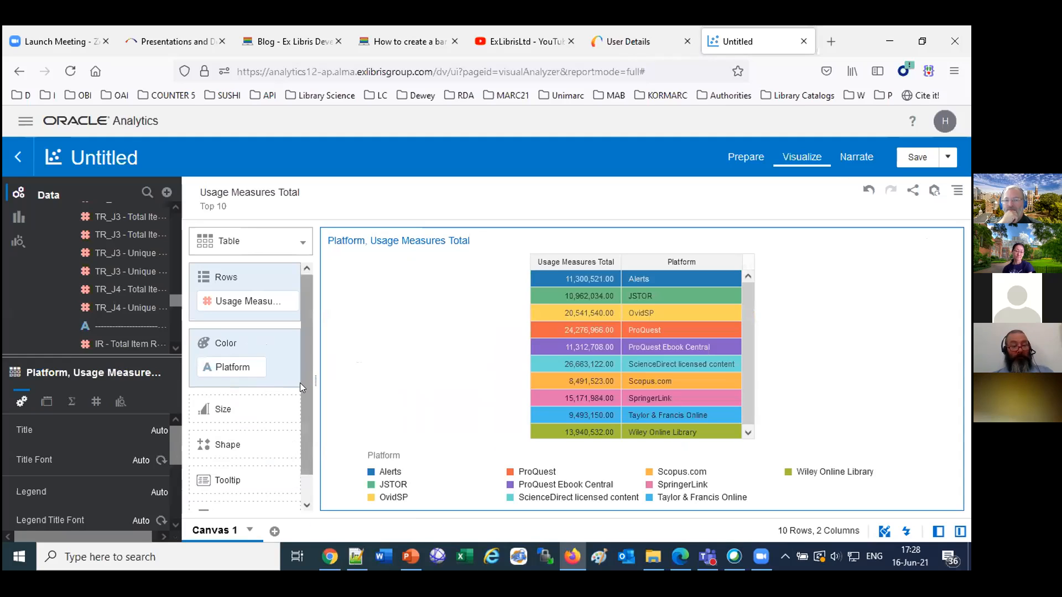
# Move Platform from Color to Rows in the table visualization, and return it to Color.
pyautogui.moveTo(243, 366); pyautogui.dragTo(252, 317)
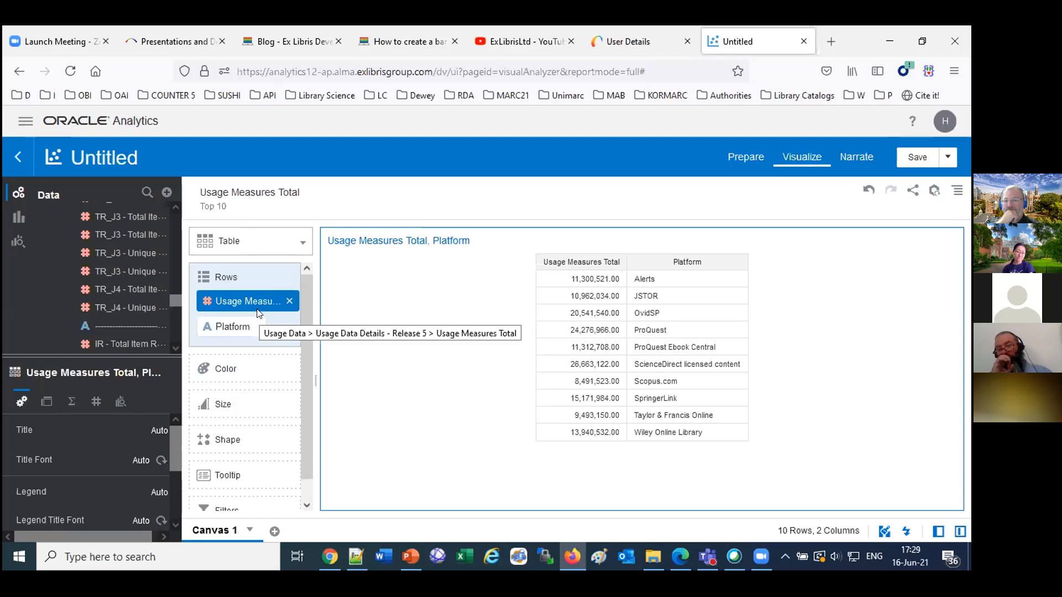
pyautogui.moveTo(233, 324); pyautogui.dragTo(234, 363)
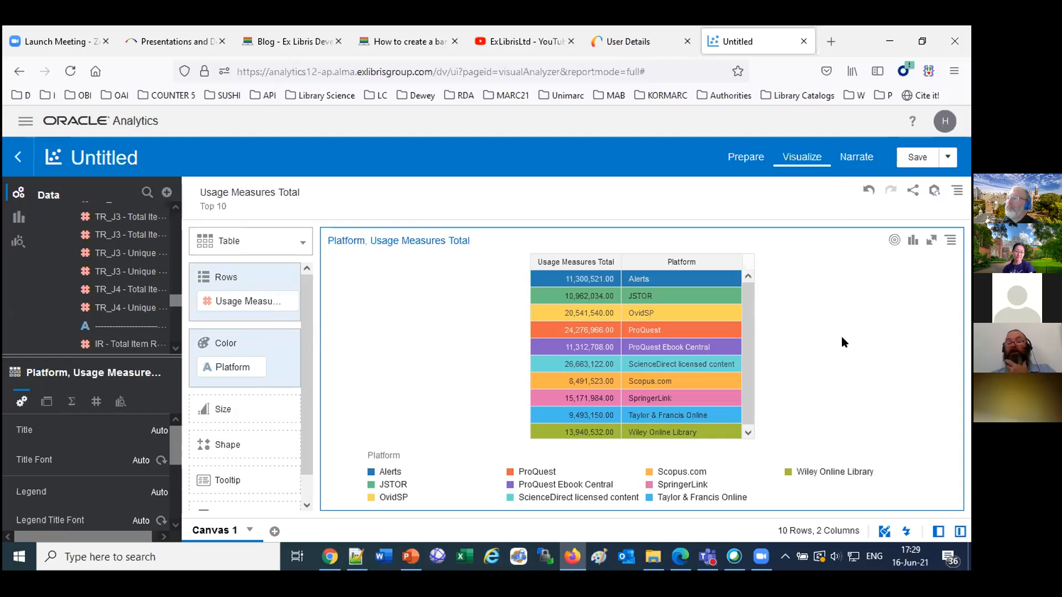
# Duplicate the color-coded table visualization on the canvas.
pyautogui.rightClick(828, 320)
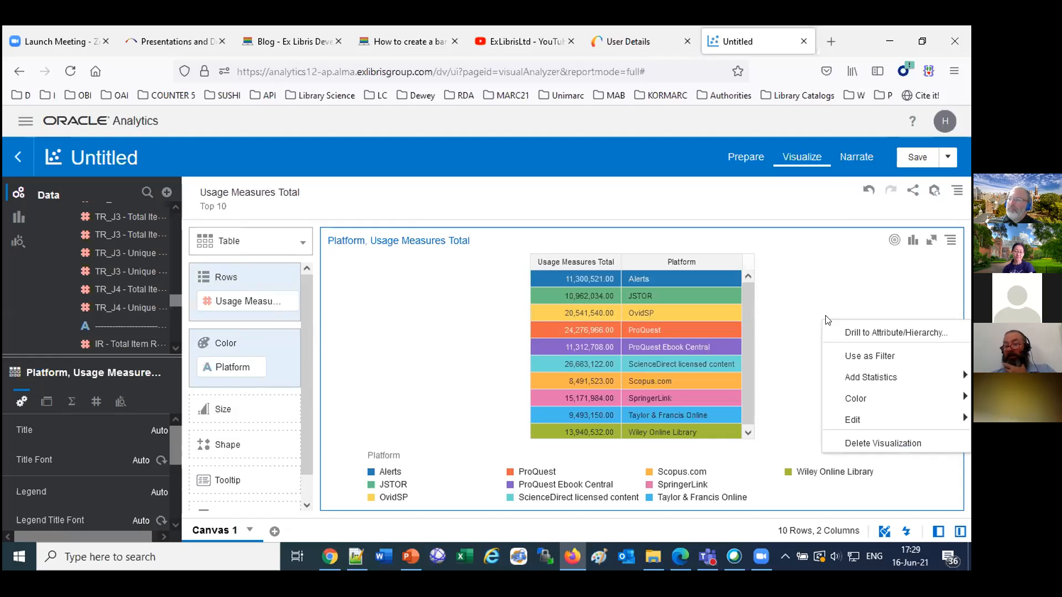
pyautogui.click(950, 247)
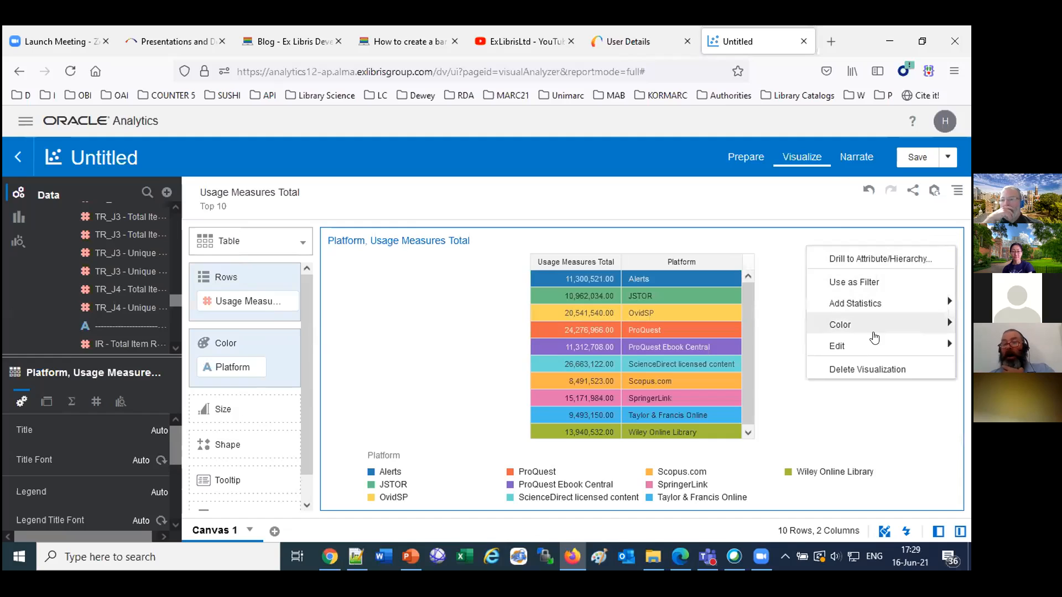
pyautogui.moveTo(869, 346)
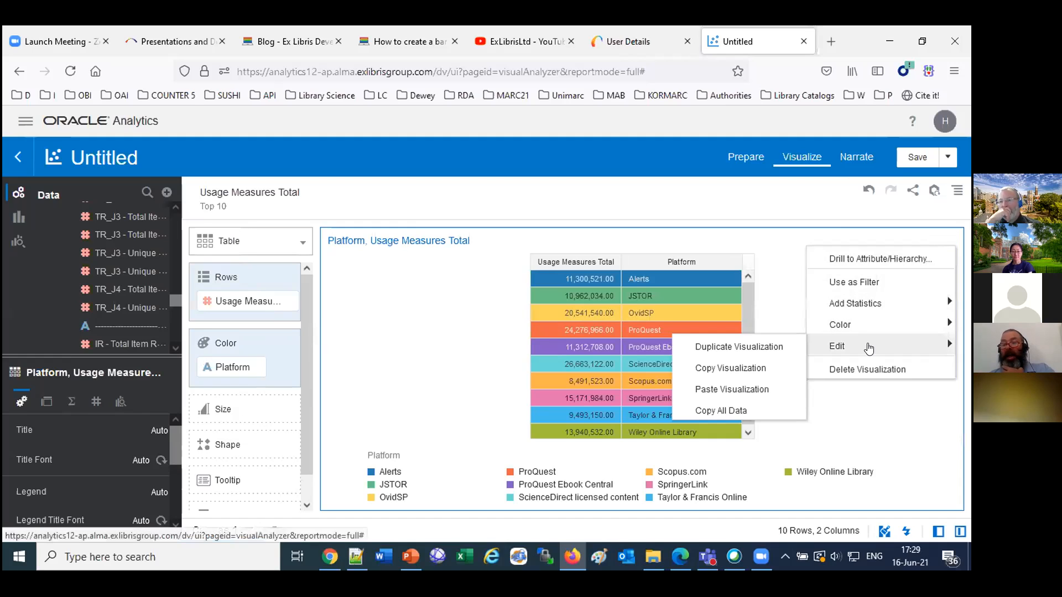
pyautogui.click(718, 349)
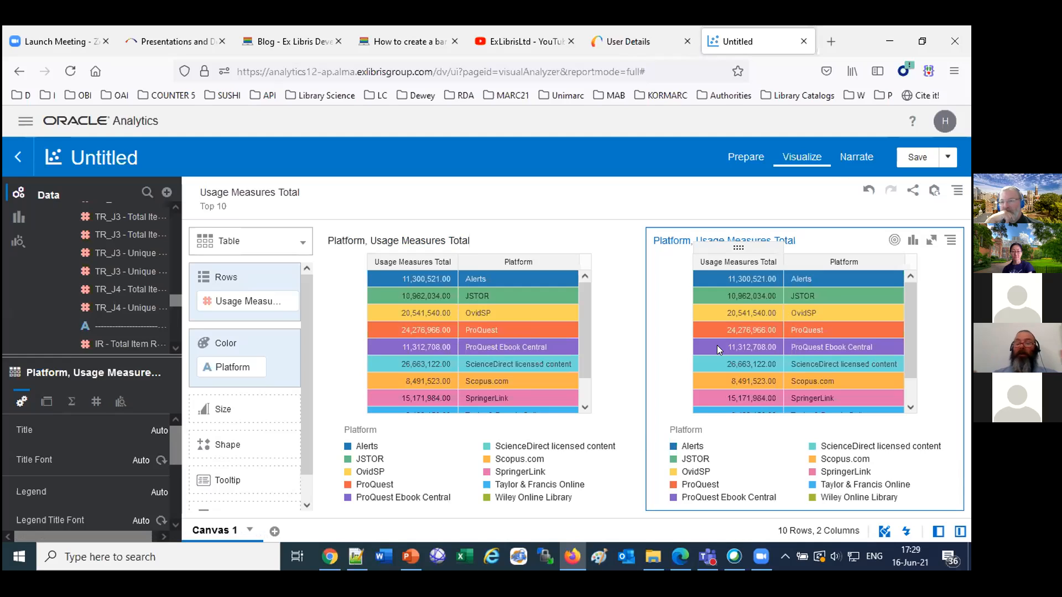
# Change the duplicated table to a bar chart and move Platform from Color to Category (X-Axis).
pyautogui.click(909, 240)
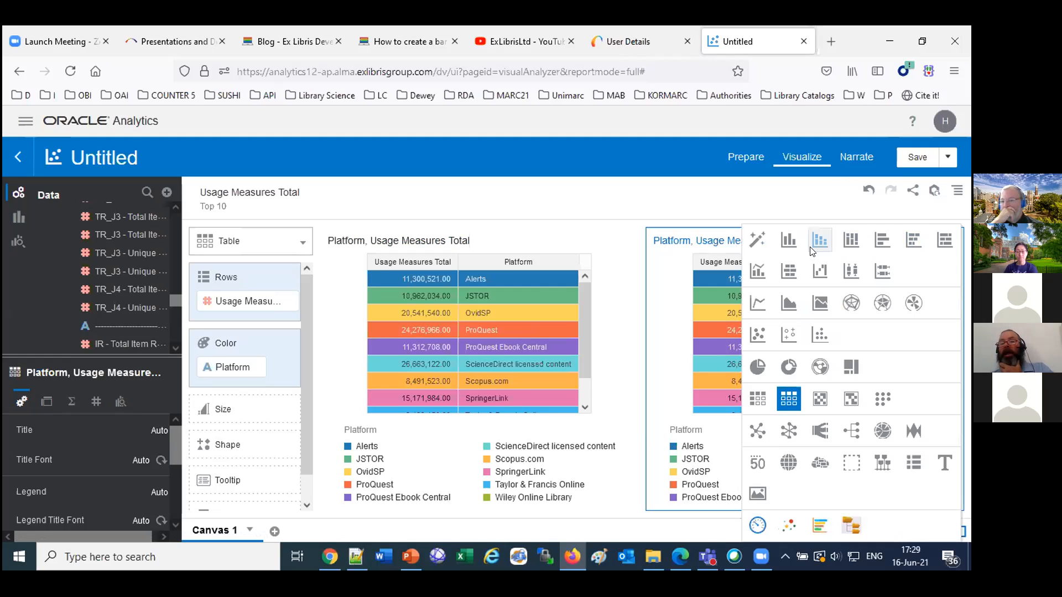
pyautogui.click(788, 240)
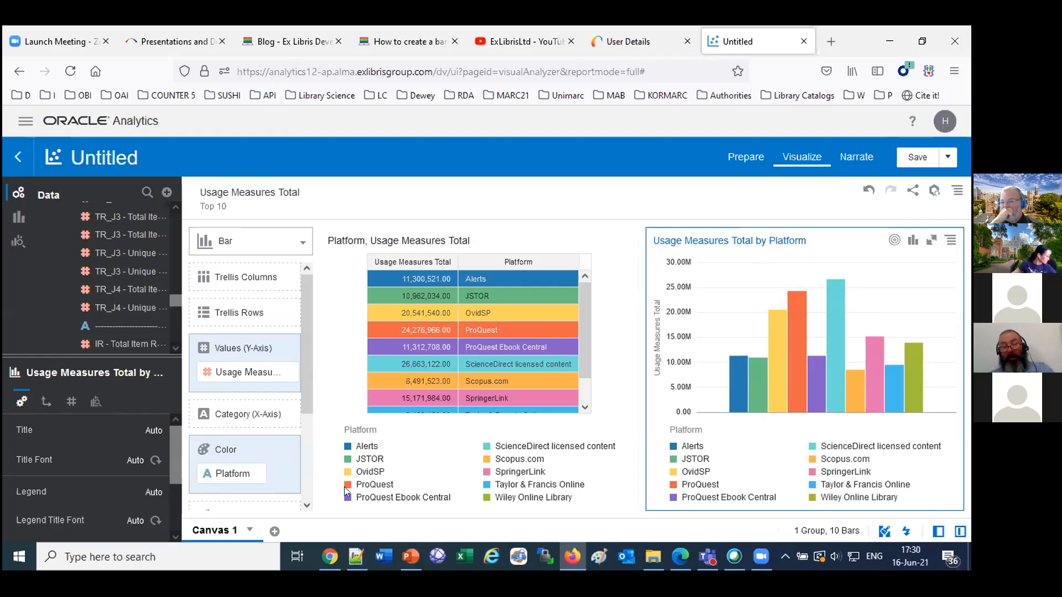
pyautogui.moveTo(224, 472); pyautogui.dragTo(233, 408)
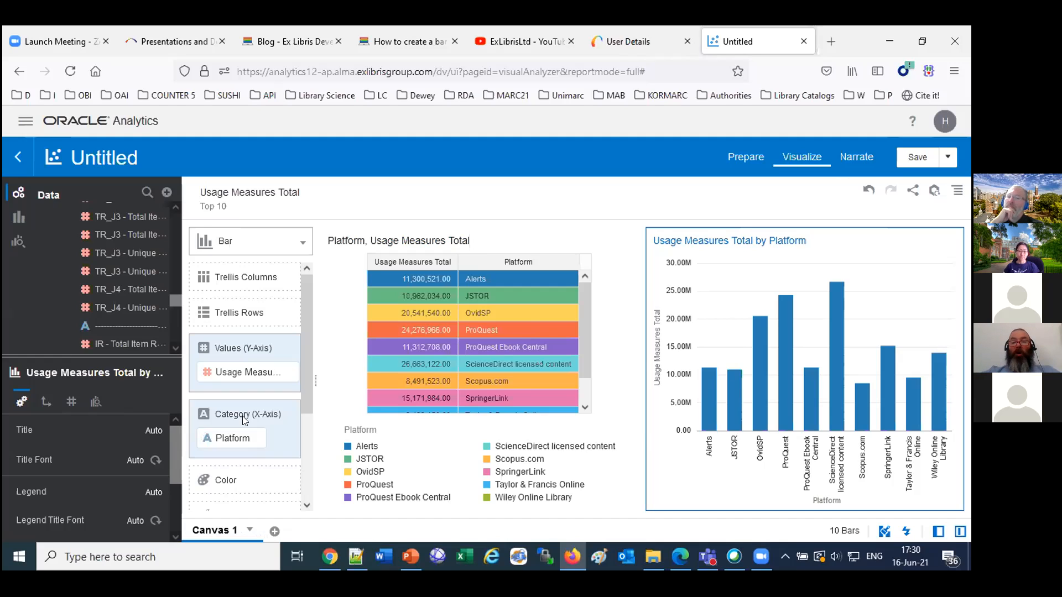
# Hide the data panel and the visualization's grammar panel so the canvas gets more room.
pyautogui.click(939, 531)
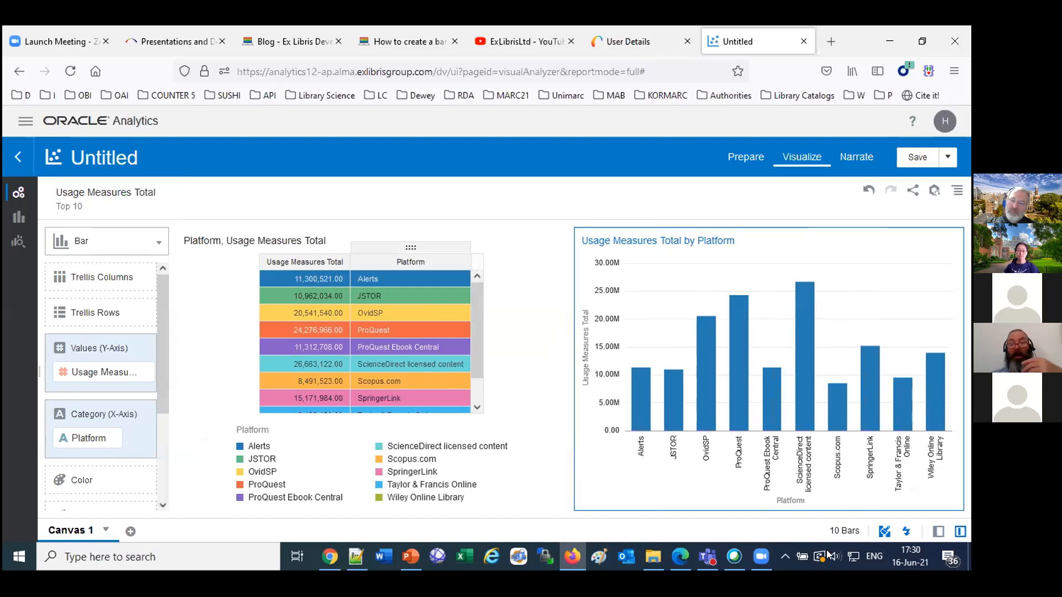
pyautogui.click(960, 531)
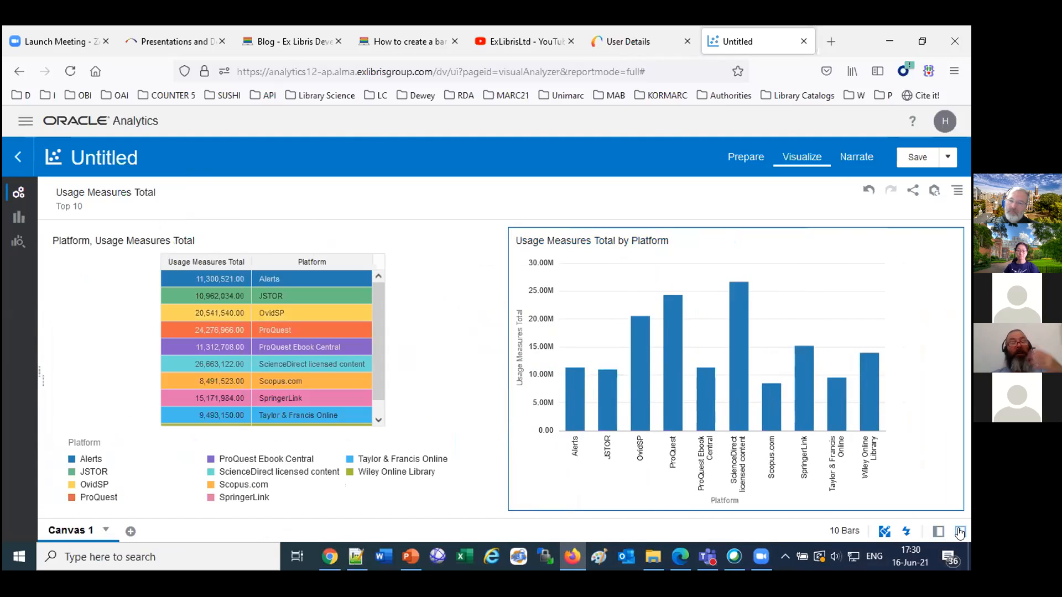
pyautogui.click(961, 532)
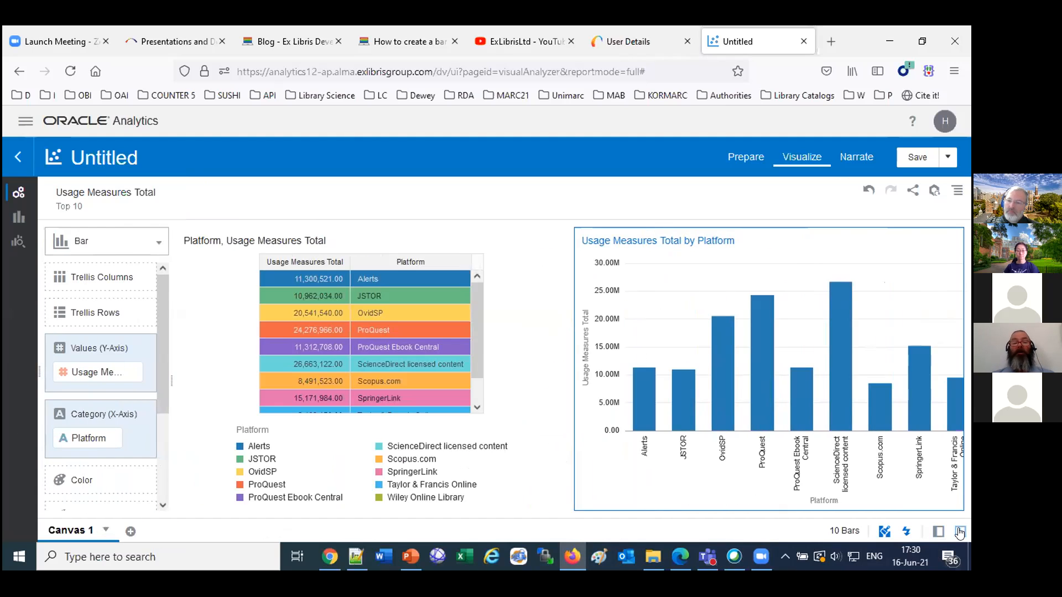
pyautogui.click(961, 531)
pyautogui.click(961, 532)
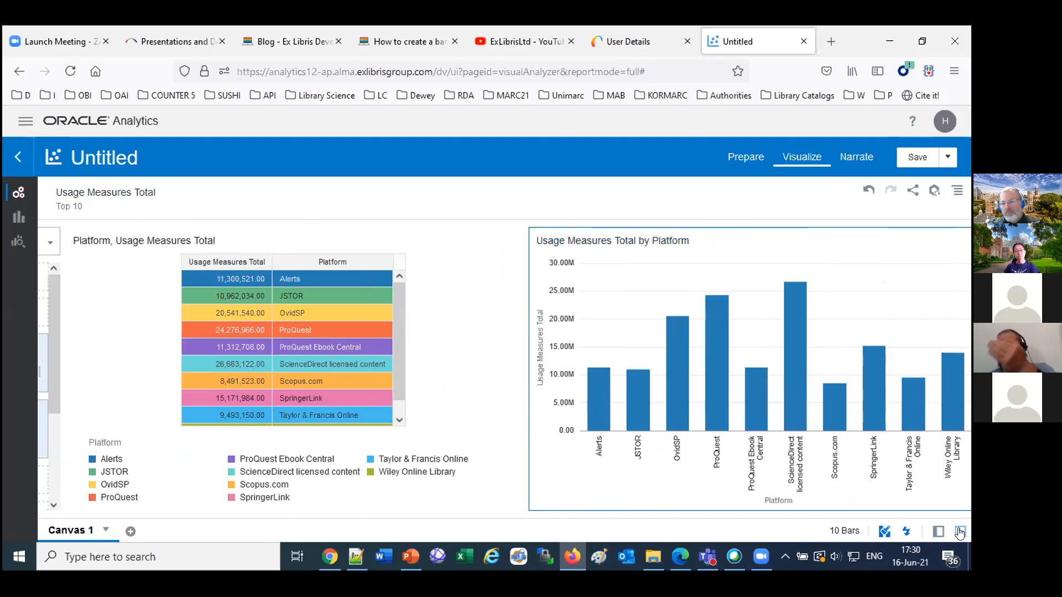
pyautogui.click(960, 532)
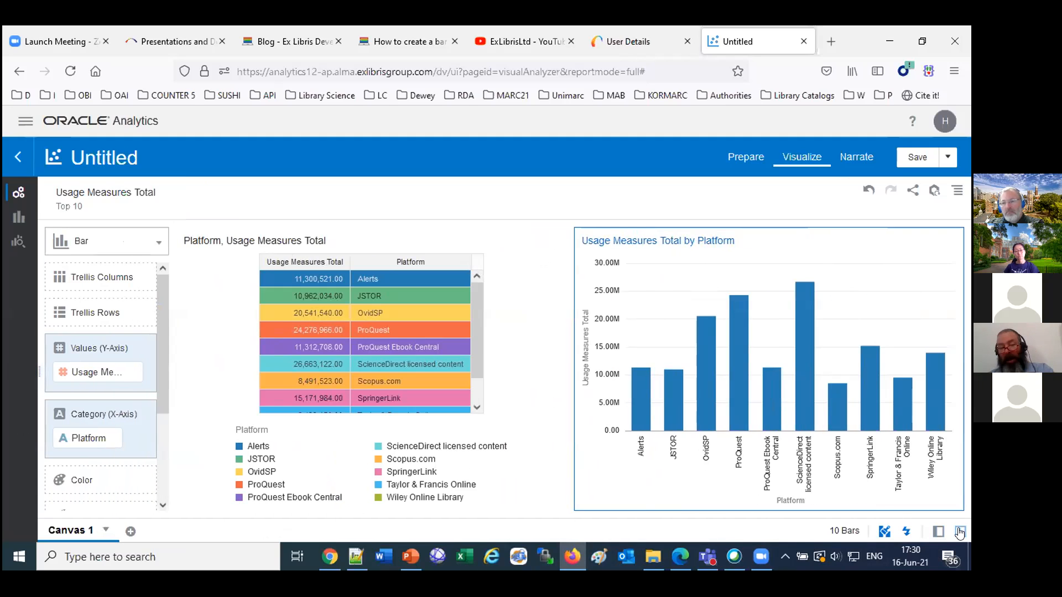
pyautogui.click(960, 532)
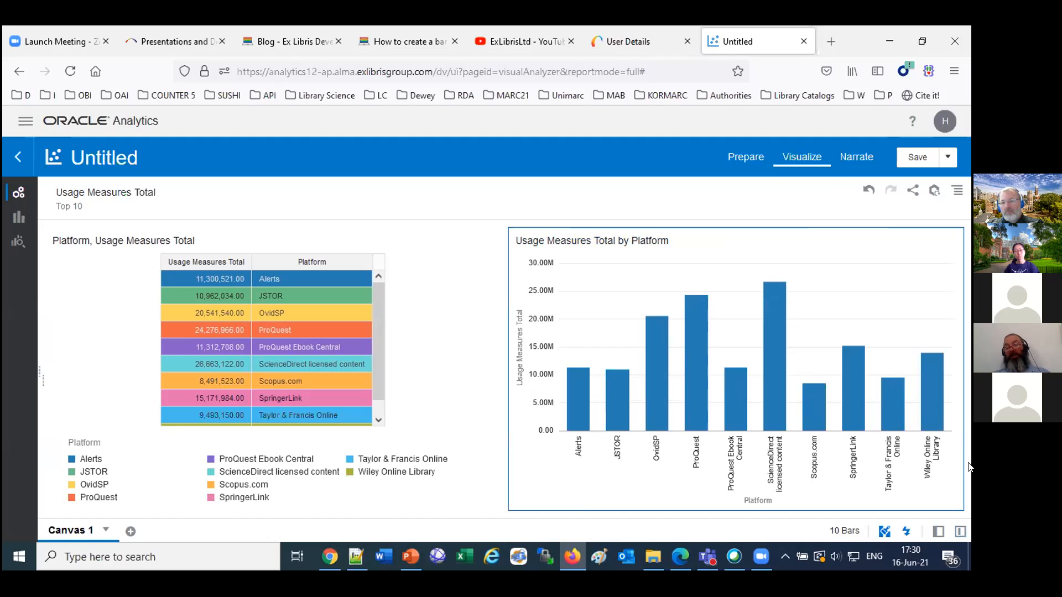
# Sort both the bar chart and the table by Usage Measures Total from high to low.
pyautogui.rightClick(806, 303)
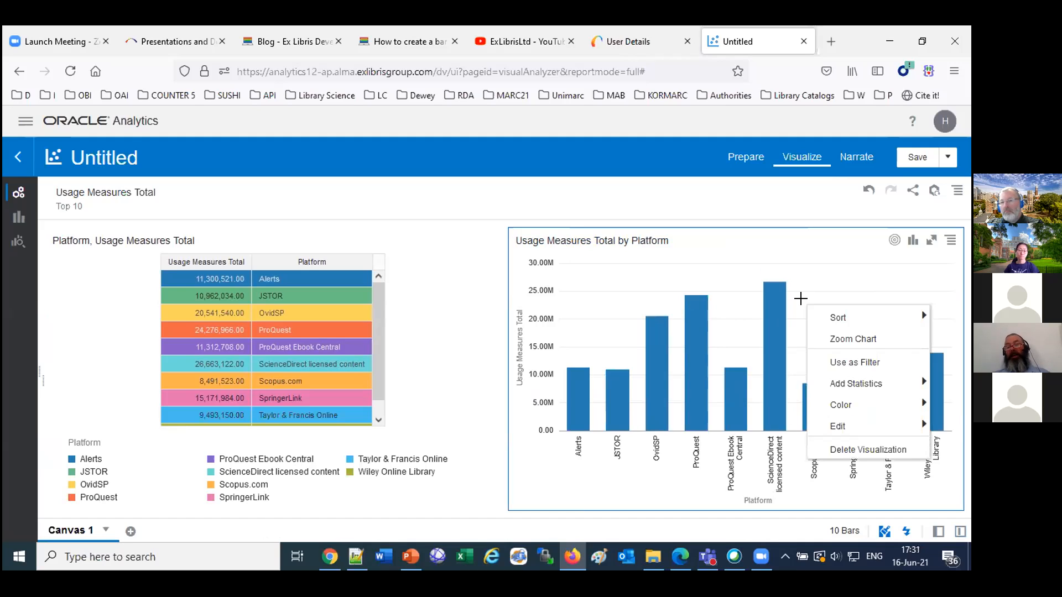
pyautogui.moveTo(851, 320)
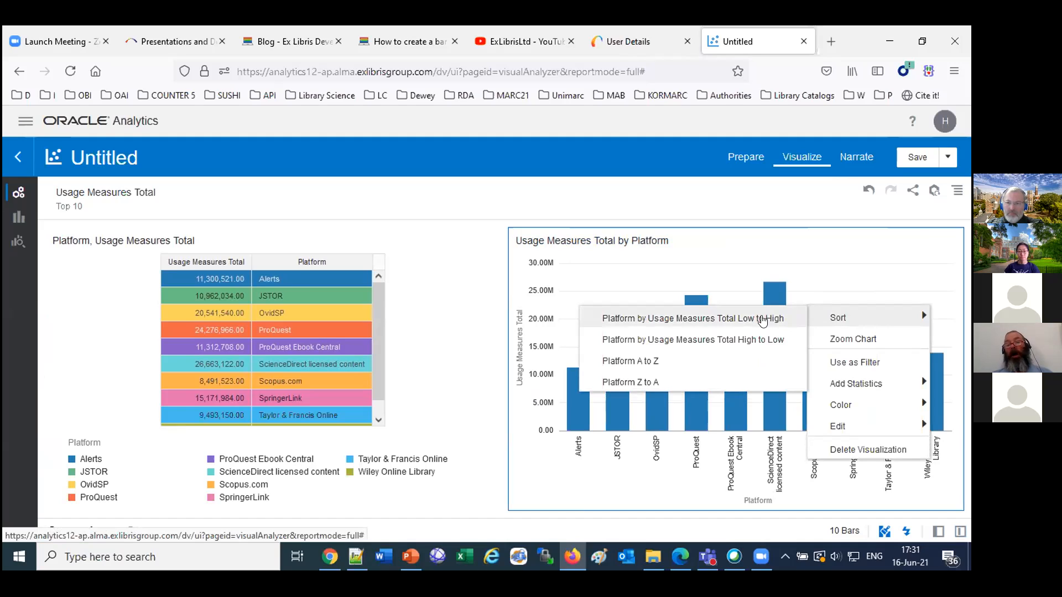
pyautogui.click(763, 340)
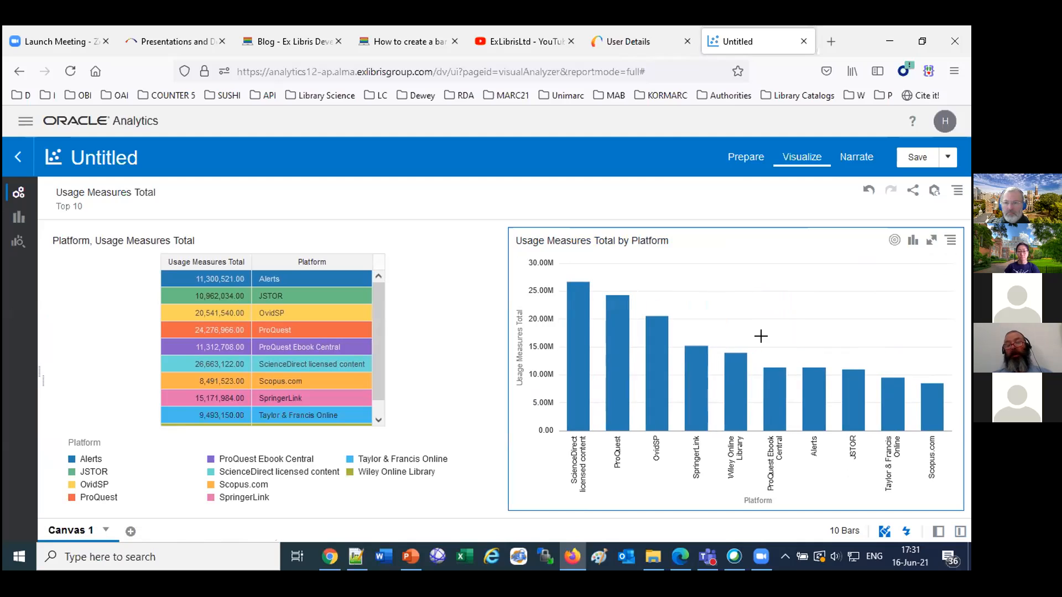
pyautogui.click(245, 265)
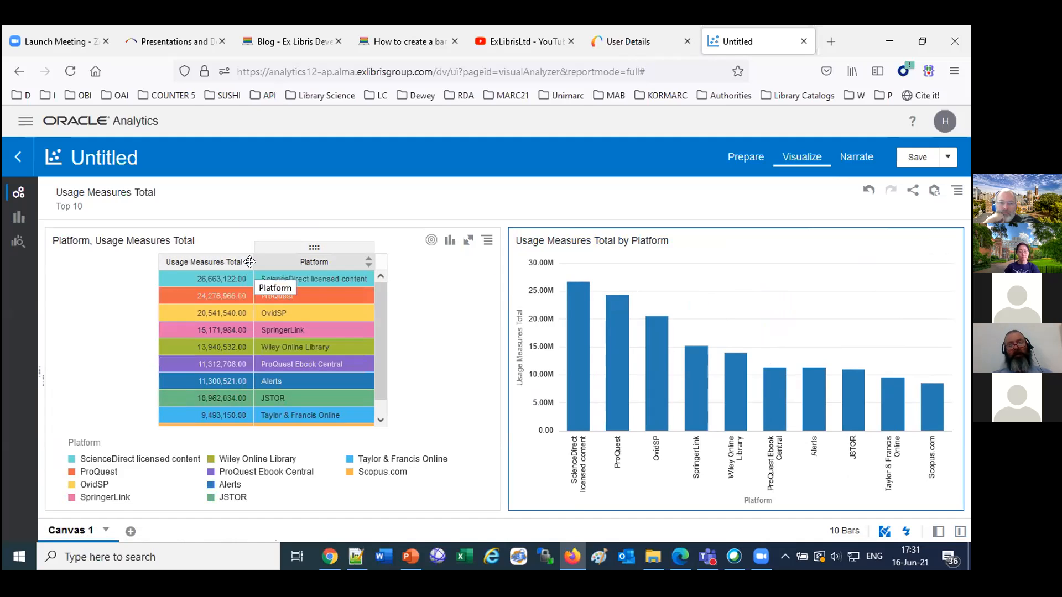
# Save the project in My Folders under the name "Top ten platforms for usage".
pyautogui.click(913, 157)
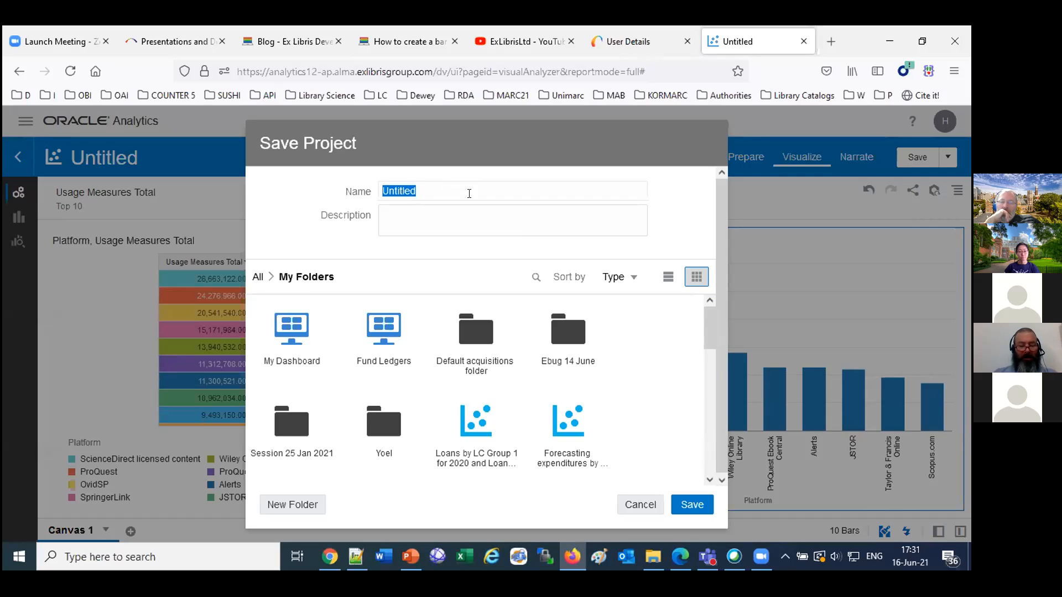
pyautogui.write('Top ten platforms for usage')
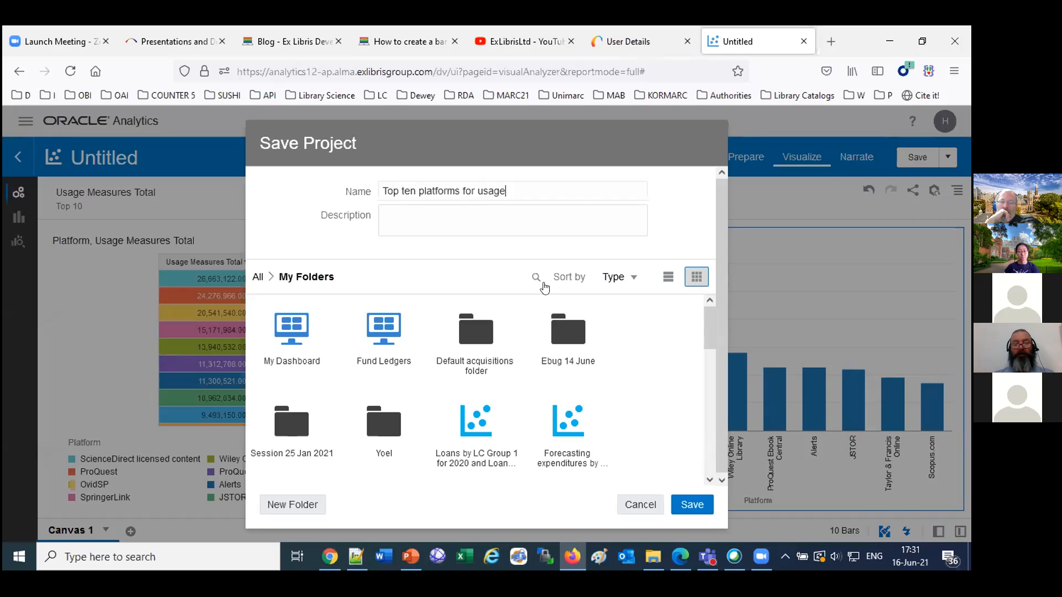
pyautogui.click(700, 506)
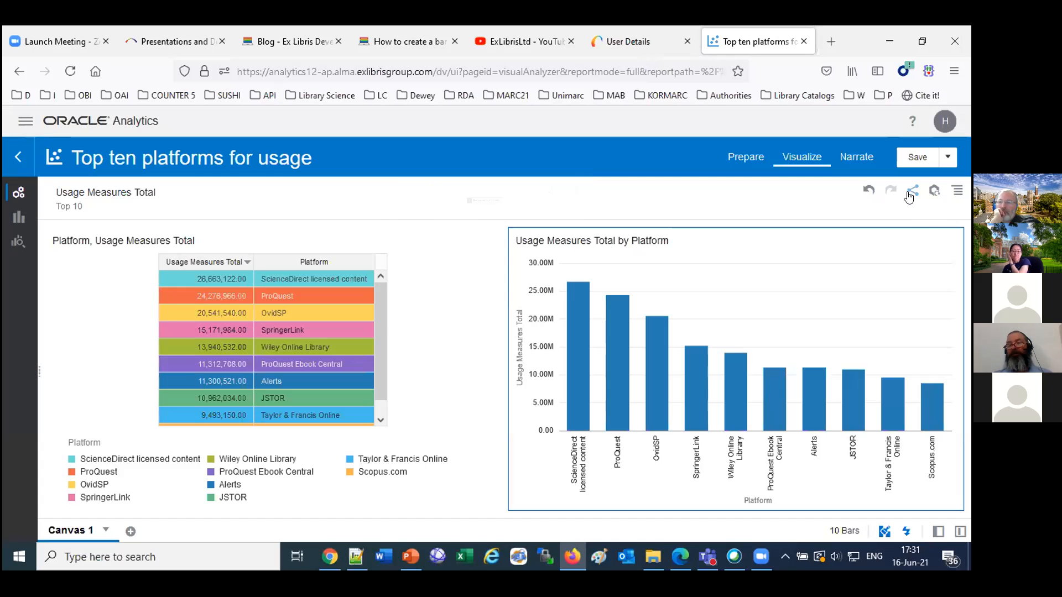
# Export the active canvas as a Powerpoint (pptx) file in A4 landscape and open it with PowerPoint.
pyautogui.click(912, 194)
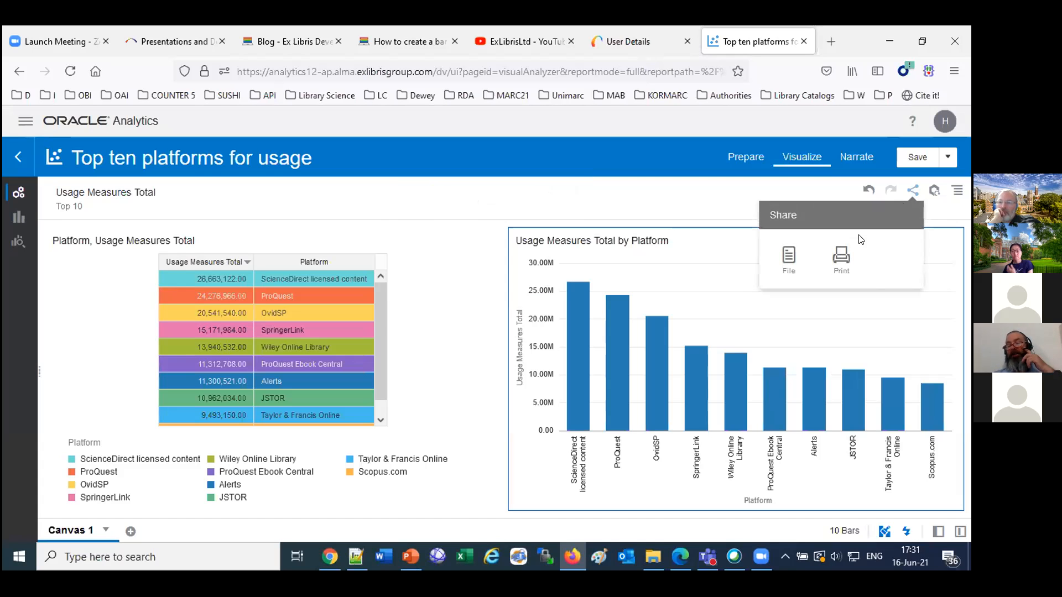
pyautogui.click(781, 258)
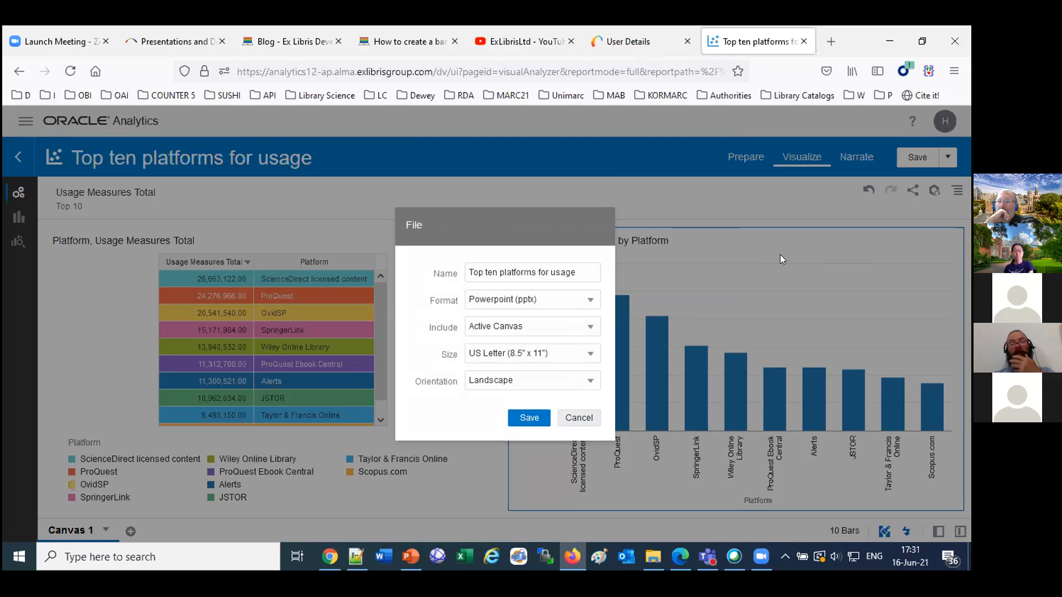
pyautogui.click(524, 306)
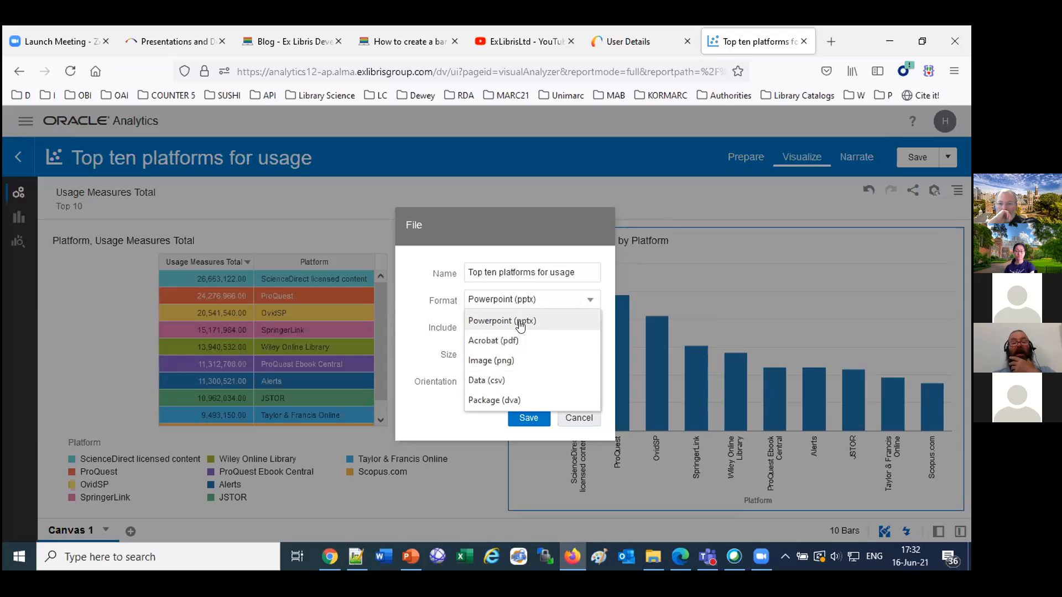
pyautogui.click(520, 322)
pyautogui.click(517, 360)
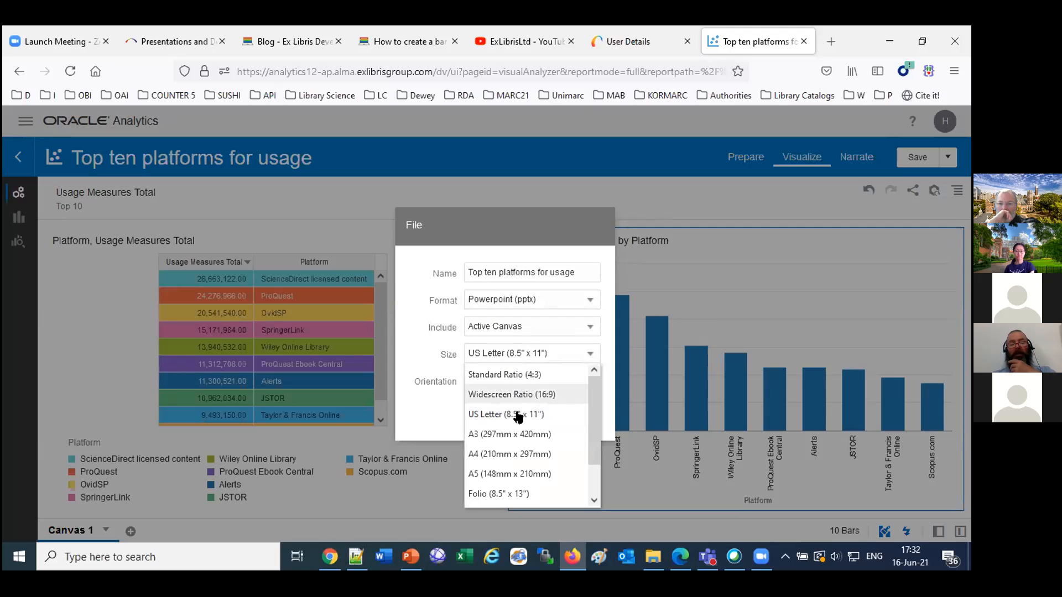
pyautogui.click(525, 453)
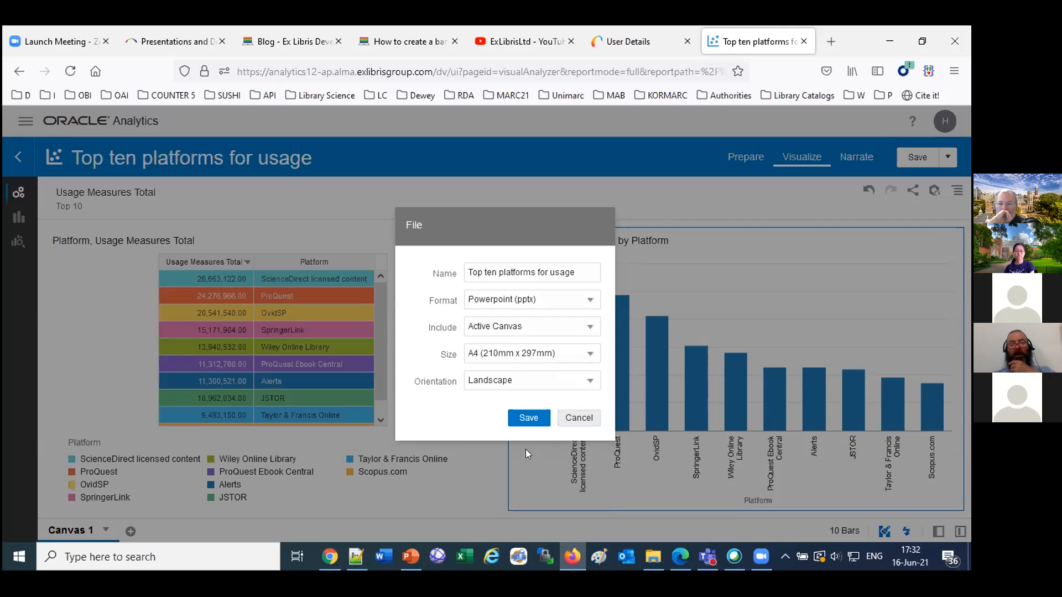
pyautogui.click(528, 419)
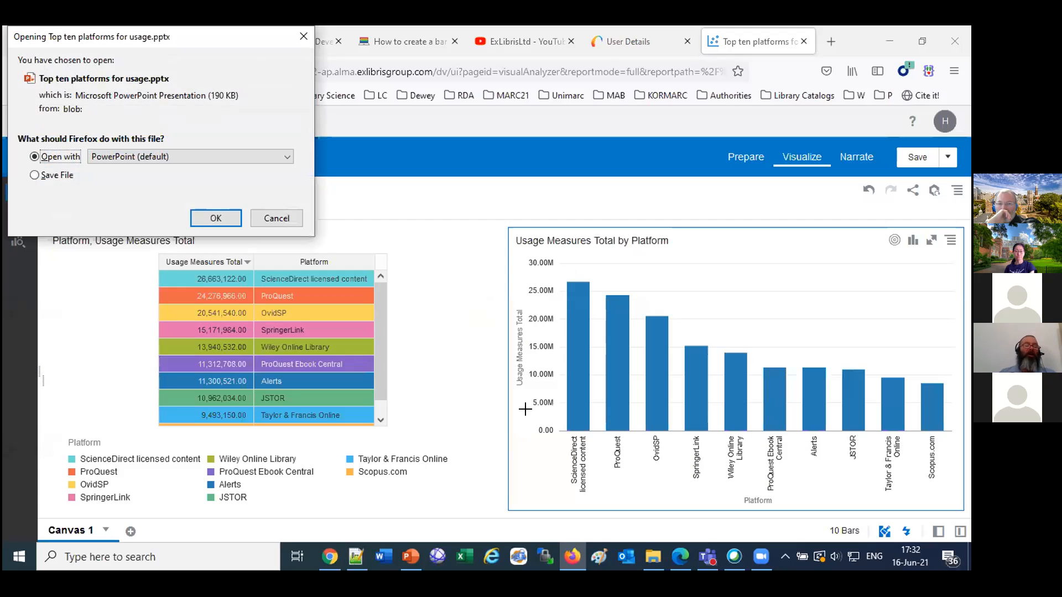
pyautogui.click(222, 211)
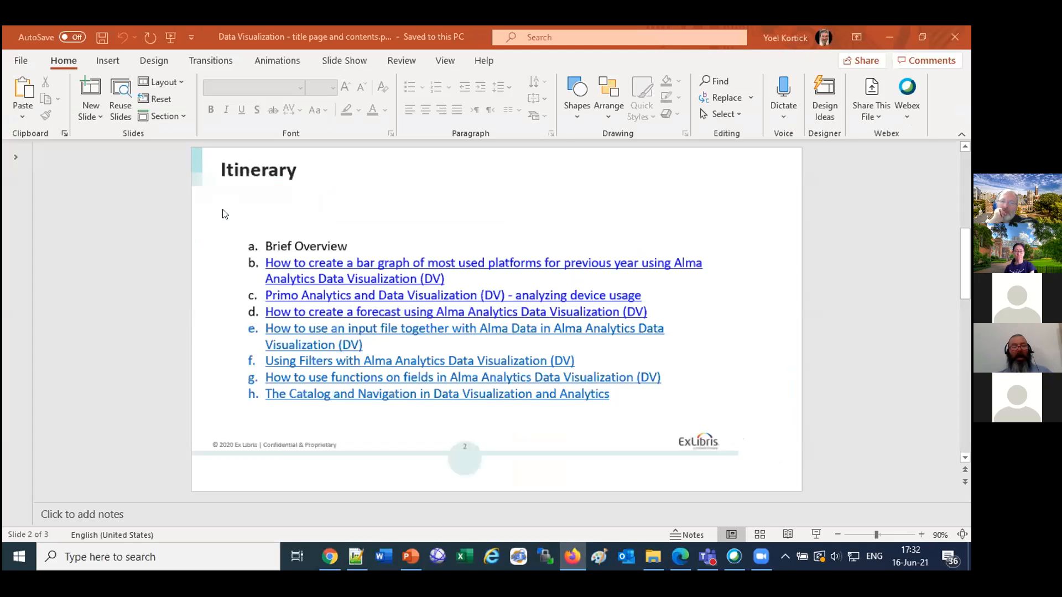
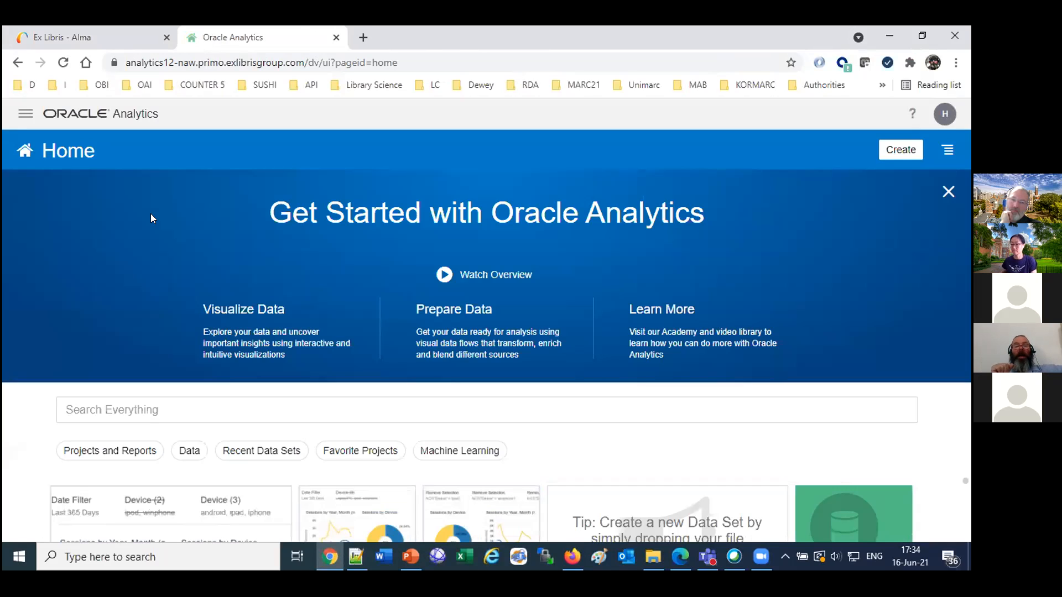
# Switch to Firefox and browse the Developer Network's Data Visualization blog posts to open the one on Primo device usage analysis.
pyautogui.click(897, 154)
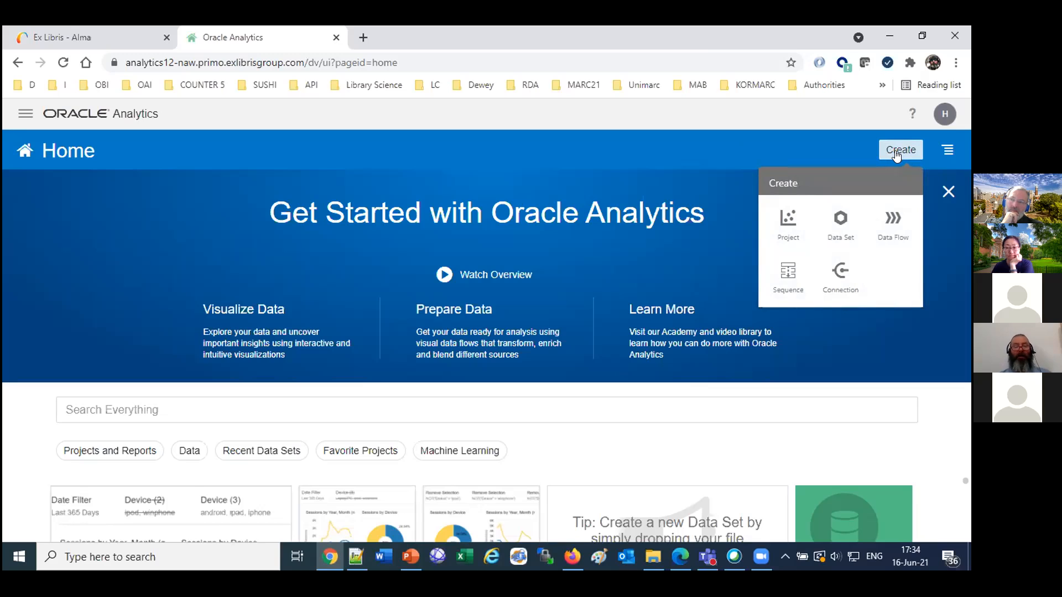
pyautogui.click(577, 554)
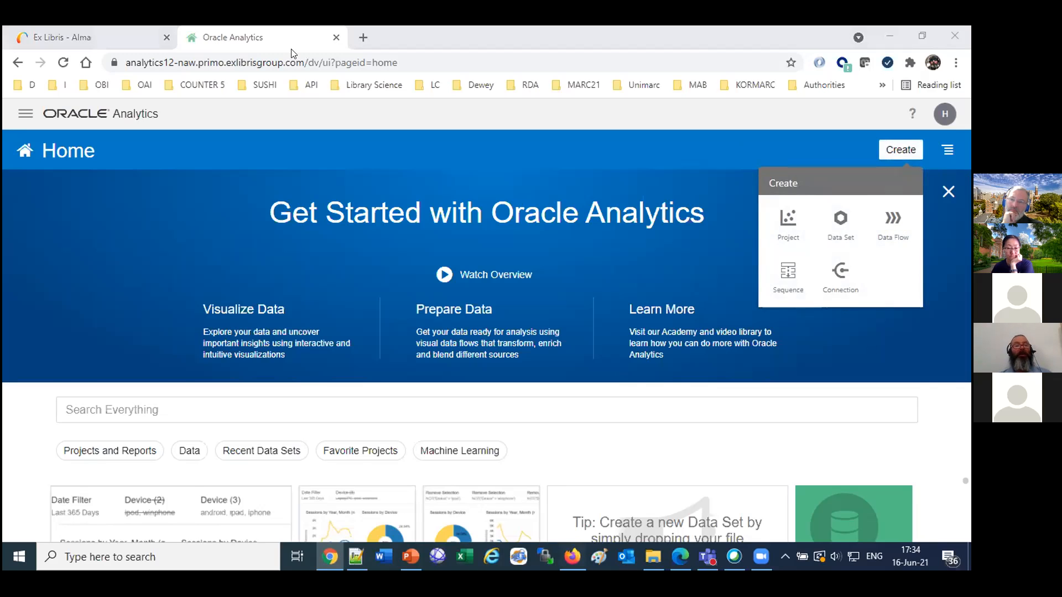
pyautogui.click(382, 41)
pyautogui.scroll(-5, 341, 345)
pyautogui.scroll(-10, 344, 351)
pyautogui.scroll(10, 343, 359)
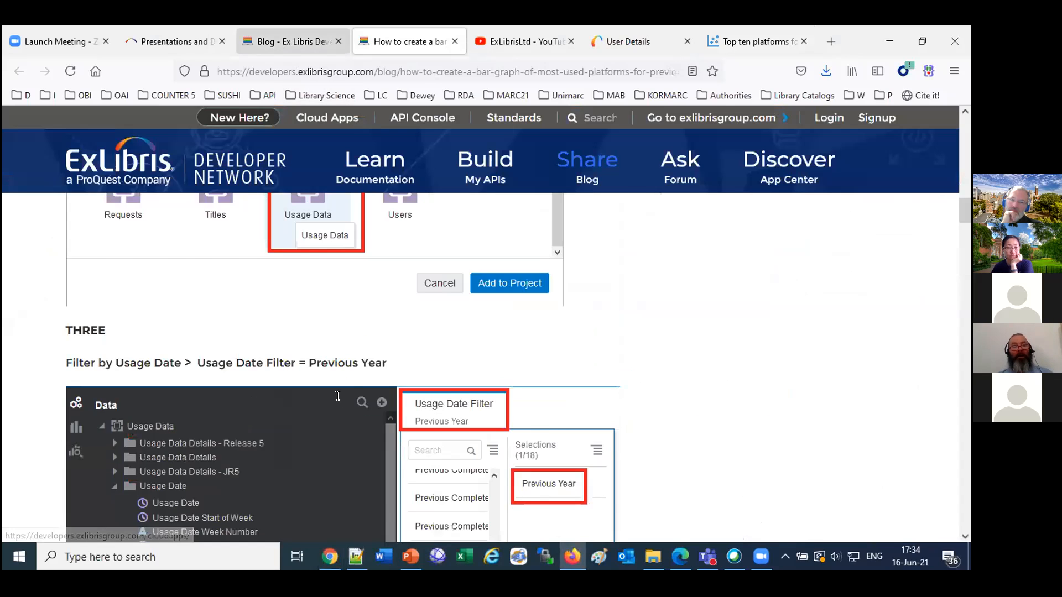
pyautogui.hotkey('ctrl', 'shift', 'Tab')
pyautogui.scroll(3, 339, 399)
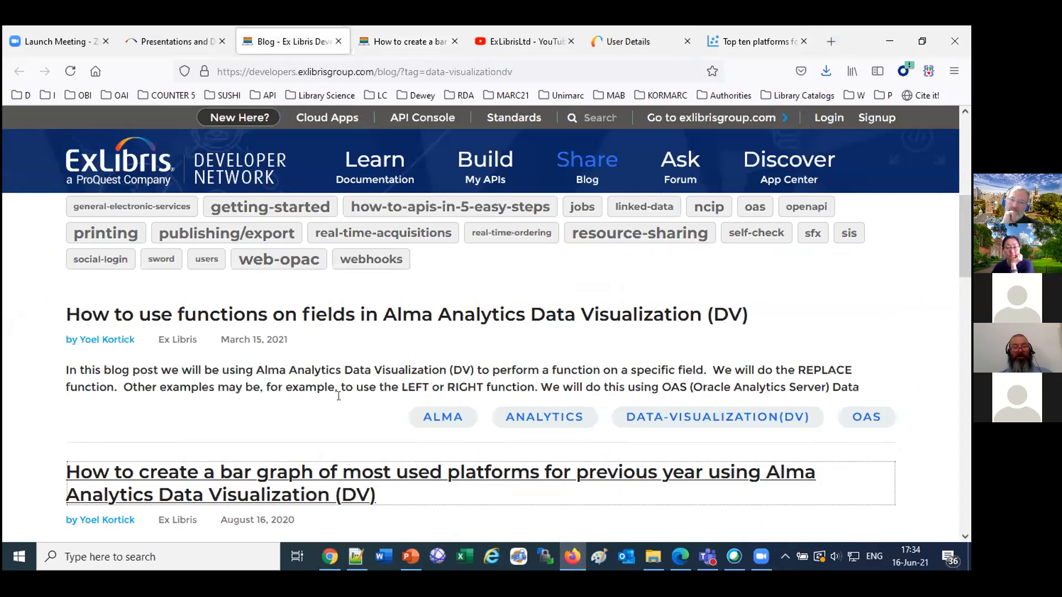
pyautogui.scroll(-10, 339, 401)
pyautogui.scroll(-3, 339, 401)
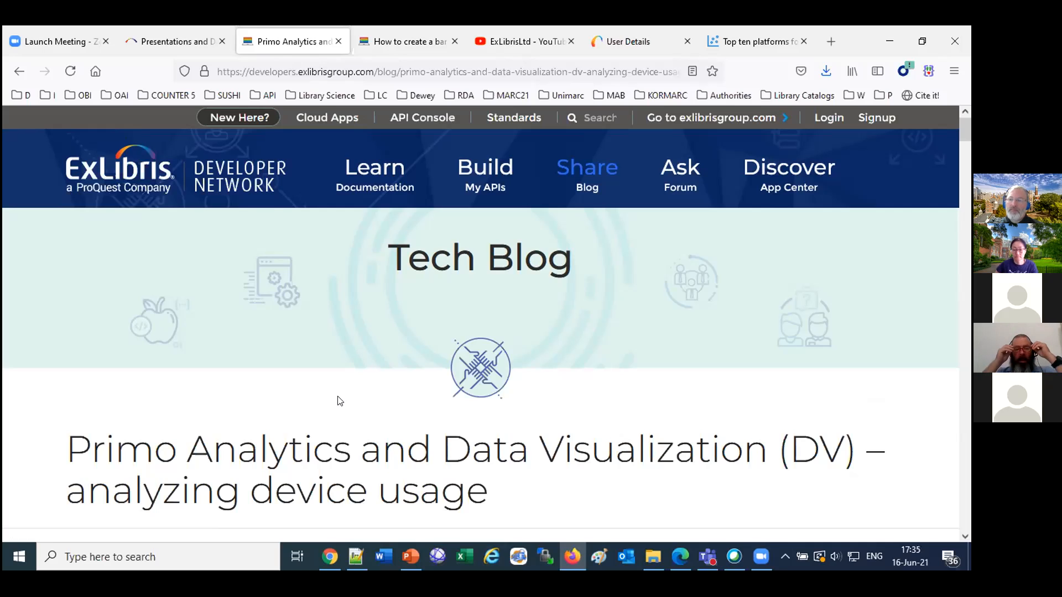
# Examine the Primo device usage blog post for the subject area, fields and date filter its report uses.
pyautogui.scroll(-7, 340, 400)
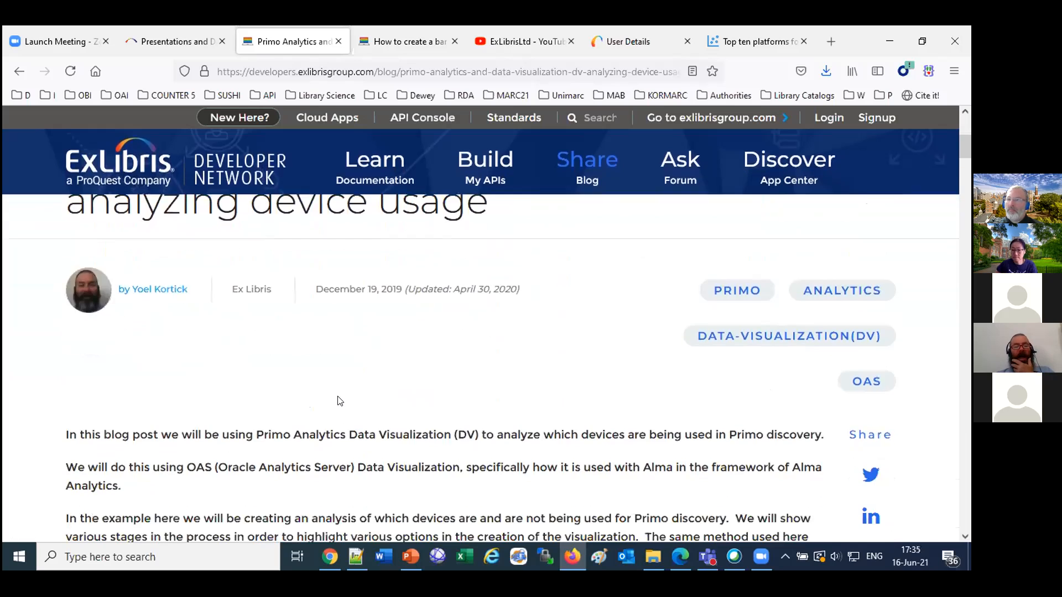
pyautogui.scroll(-20, 339, 400)
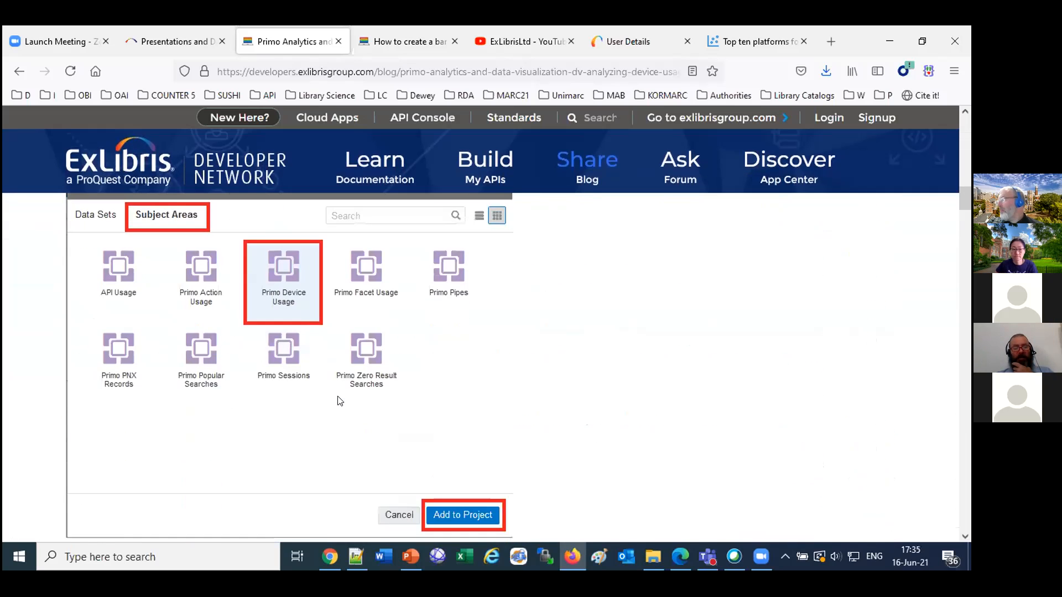
pyautogui.scroll(-4, 339, 400)
pyautogui.scroll(3, 341, 400)
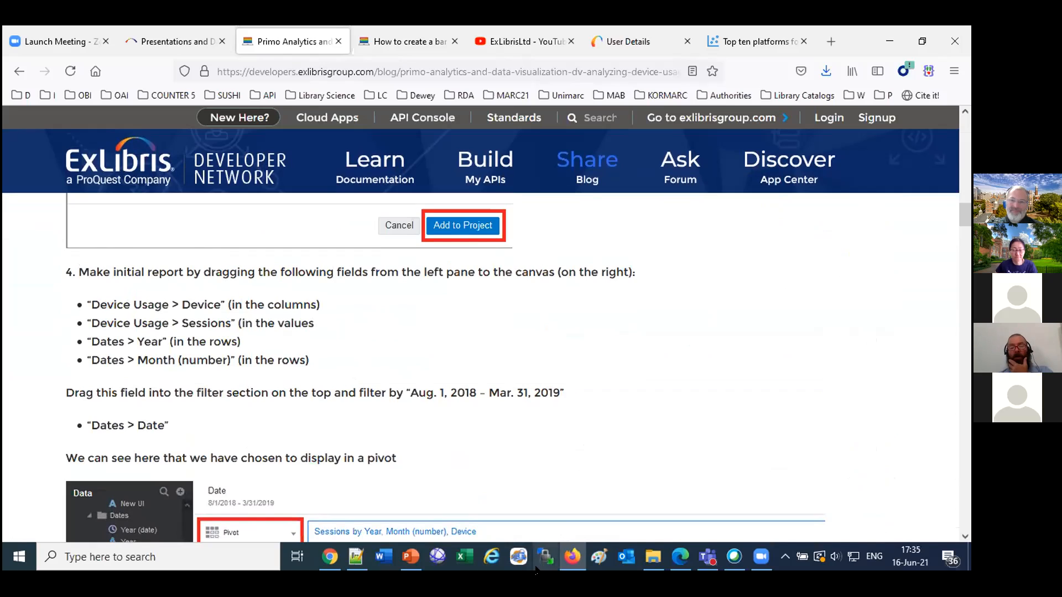
# Switch back to Chrome and create a new project based on the Primo Device Usage subject area.
pyautogui.click(331, 556)
pyautogui.click(791, 224)
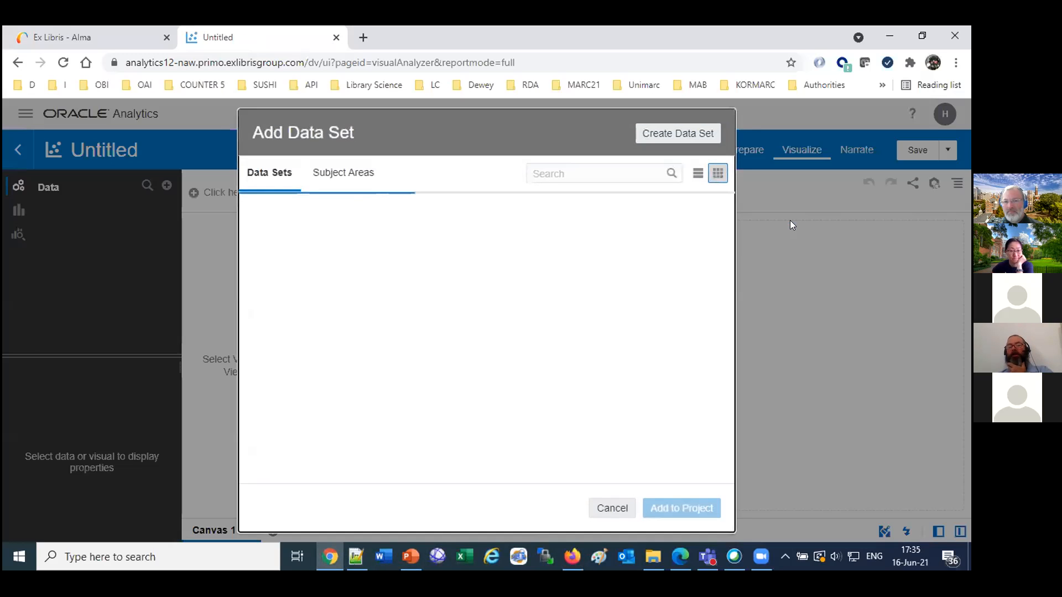
pyautogui.click(332, 174)
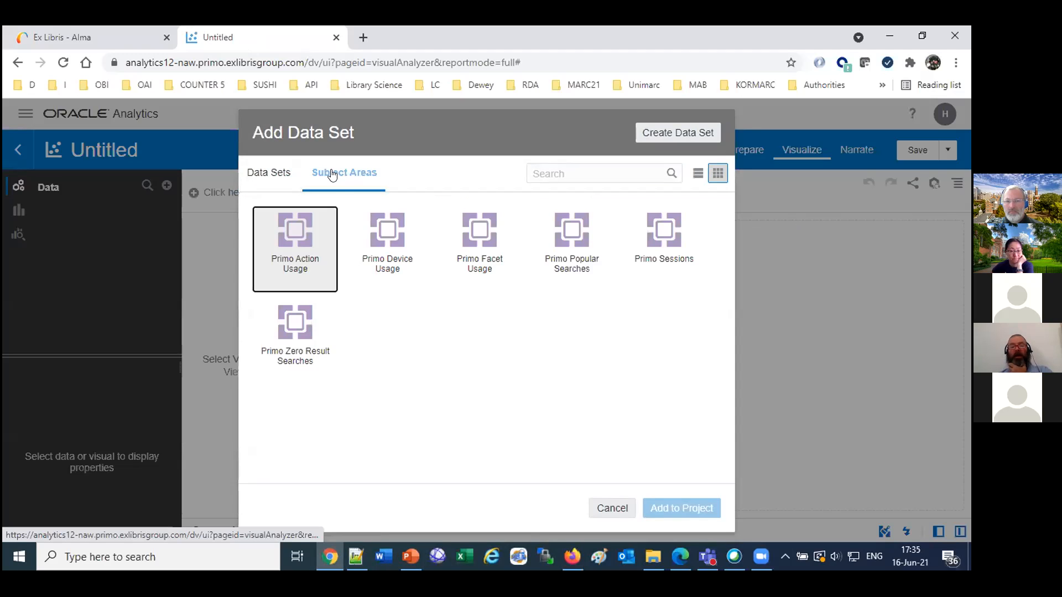
pyautogui.click(378, 234)
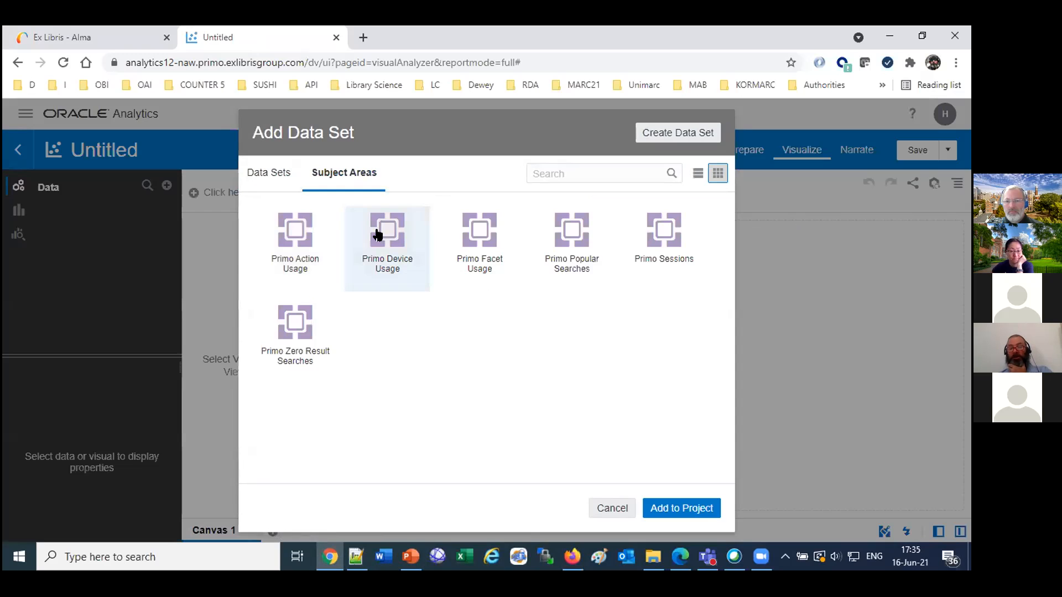
pyautogui.click(667, 506)
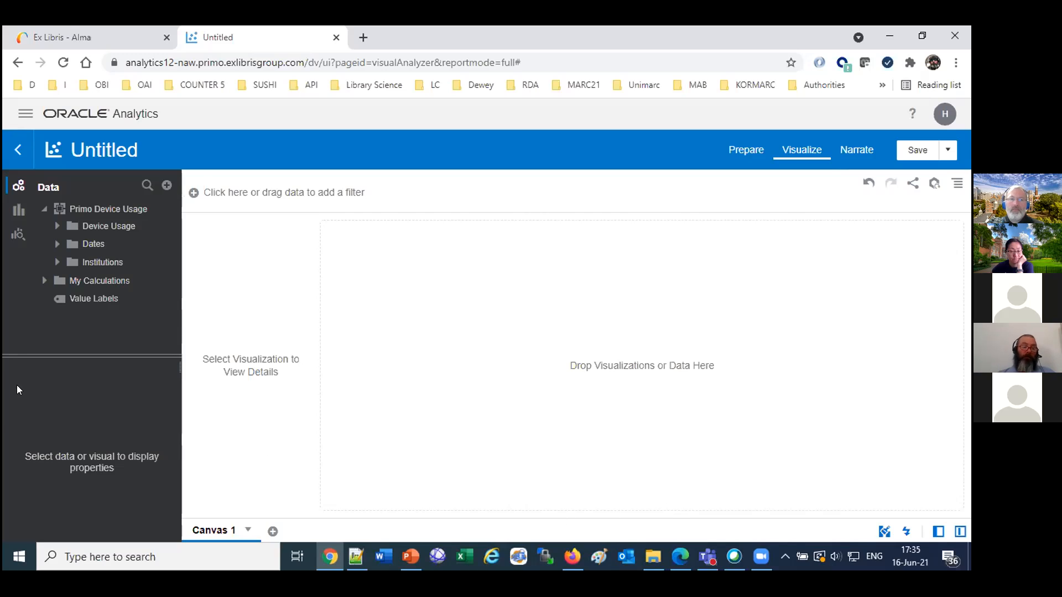
# Add Date Filter from the Dates folder as a project filter and restrict it to Previous Year.
pyautogui.click(57, 227)
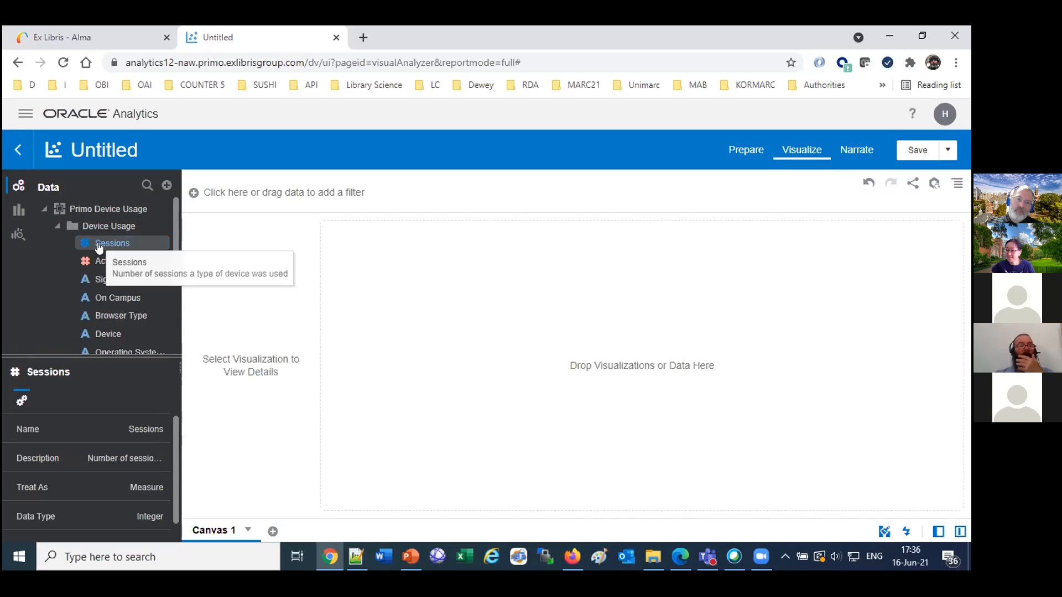
pyautogui.scroll(-3, 37, 305)
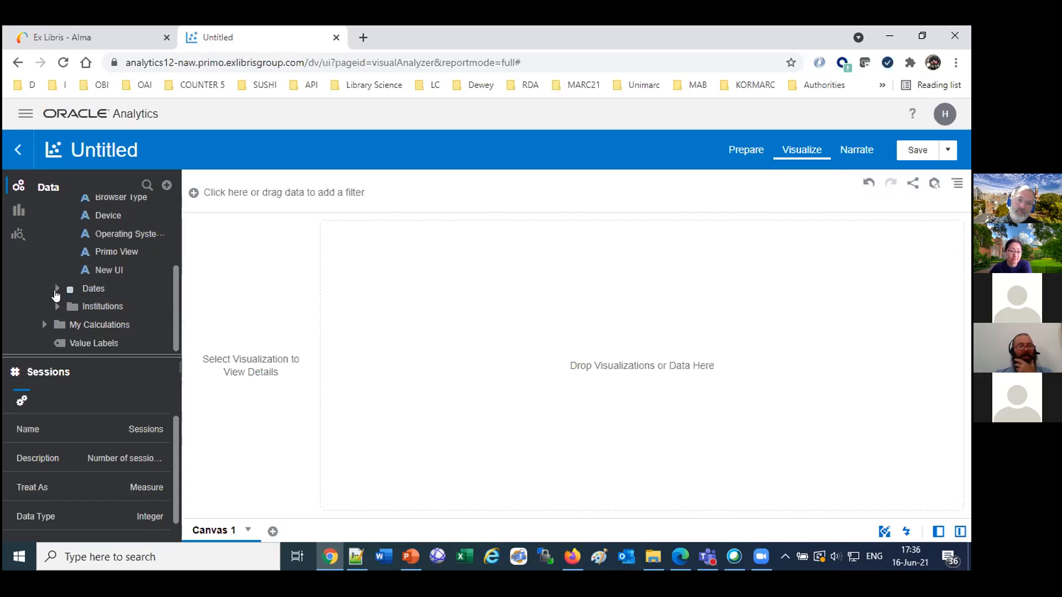
pyautogui.click(57, 288)
pyautogui.scroll(-5, 56, 296)
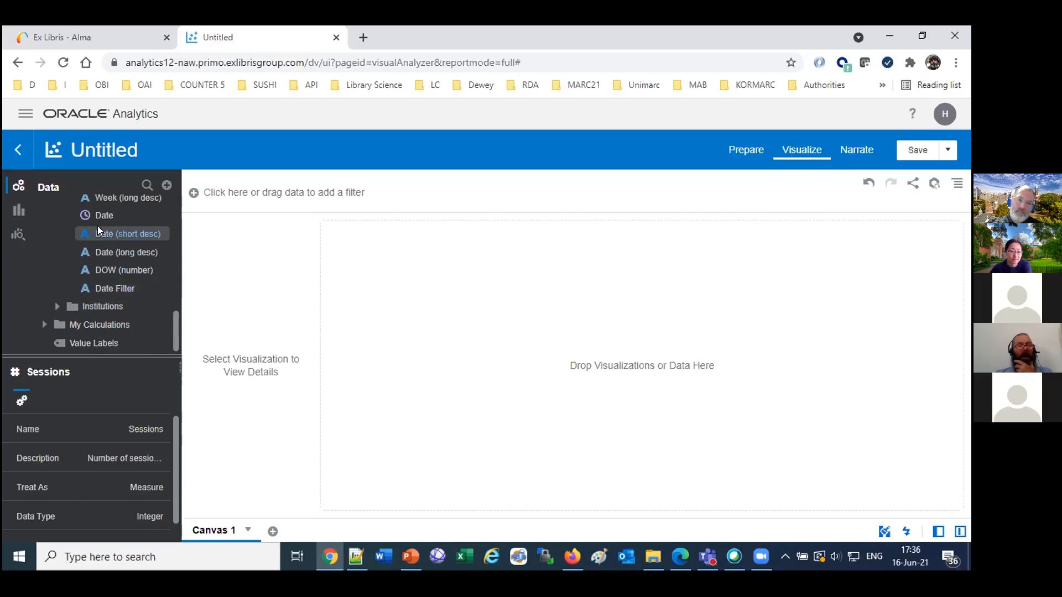
pyautogui.moveTo(175, 327); pyautogui.dragTo(272, 194)
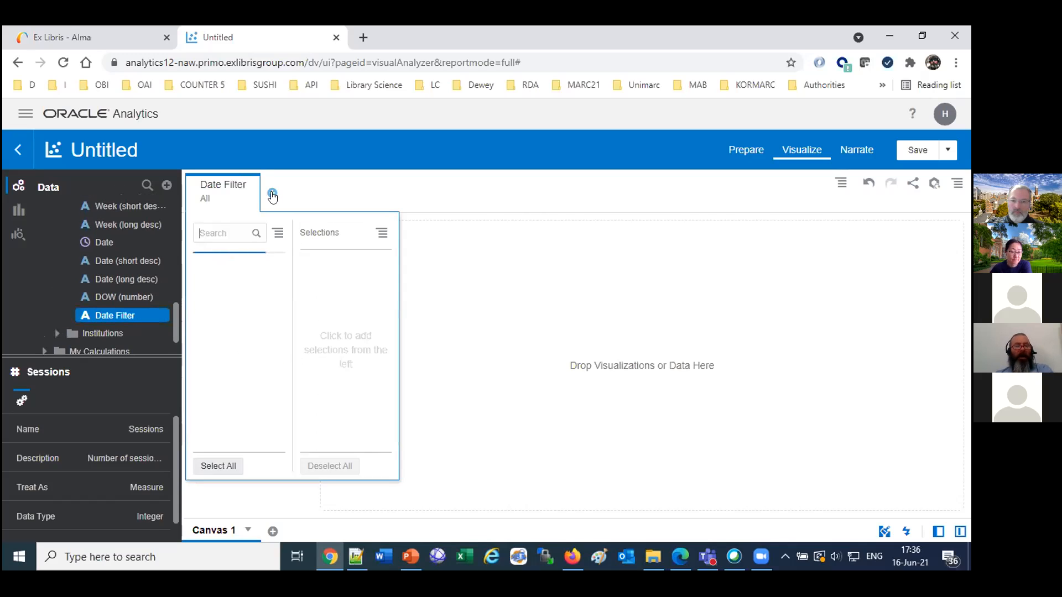
pyautogui.moveTo(280, 310); pyautogui.dragTo(282, 407)
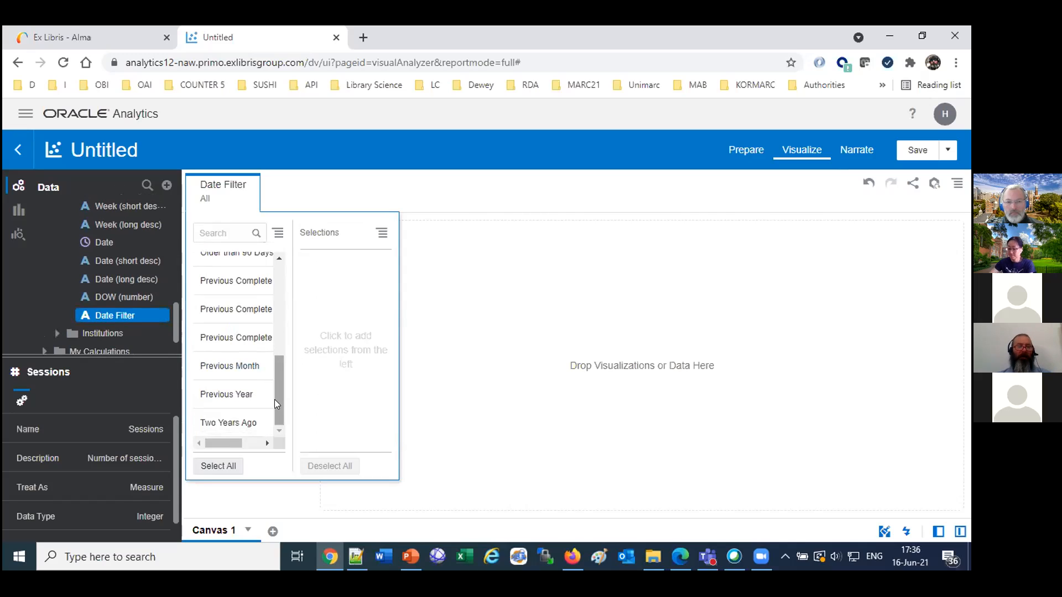
pyautogui.click(238, 395)
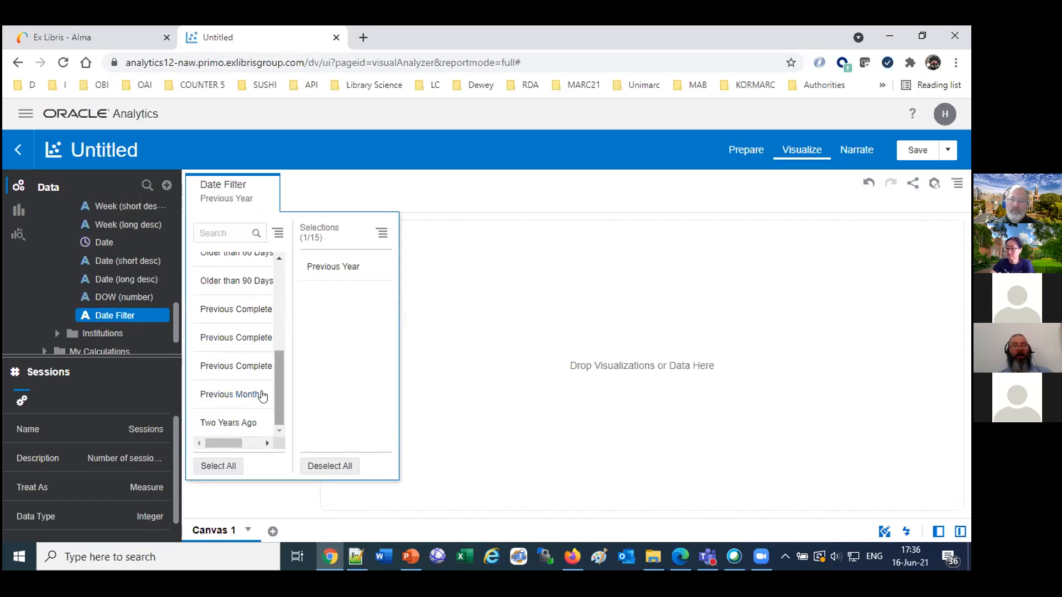
pyautogui.moveTo(338, 270)
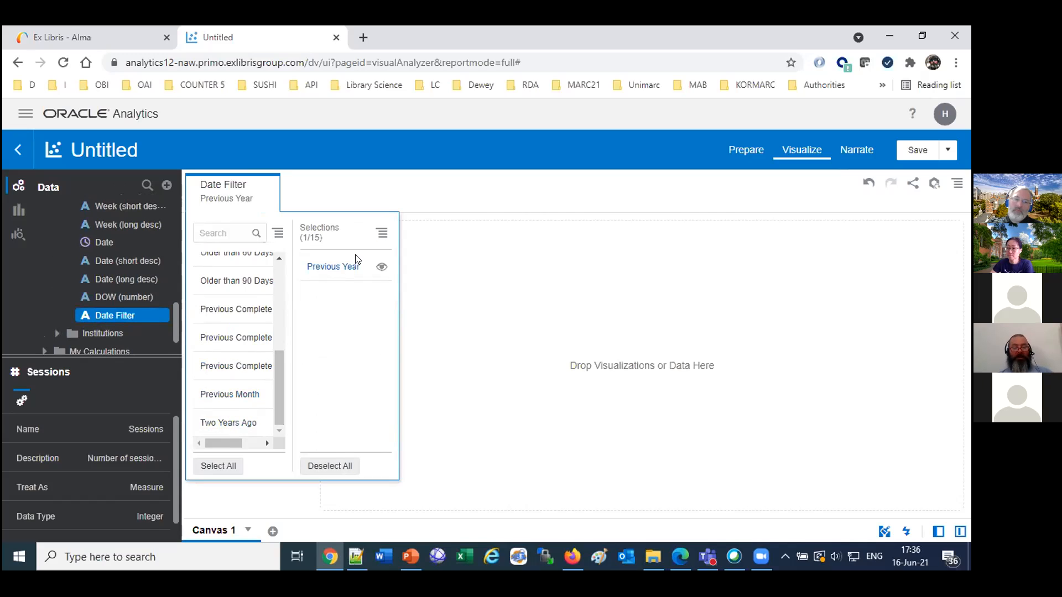
pyautogui.click(474, 195)
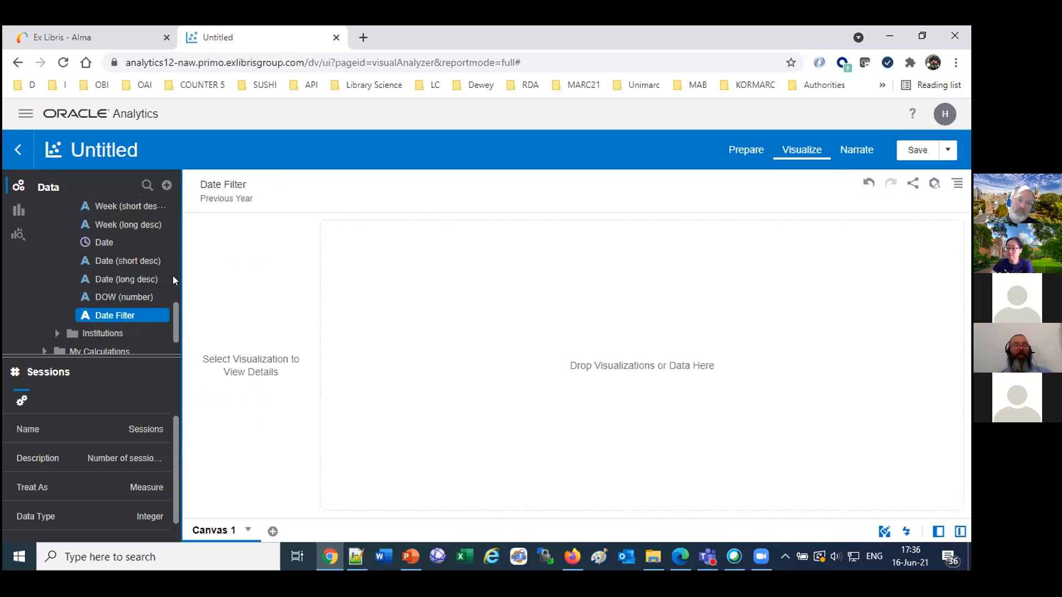
# Place the Sessions measure on the canvas and display it as a table.
pyautogui.scroll(10, 130, 271)
pyautogui.moveTo(110, 252); pyautogui.dragTo(606, 298)
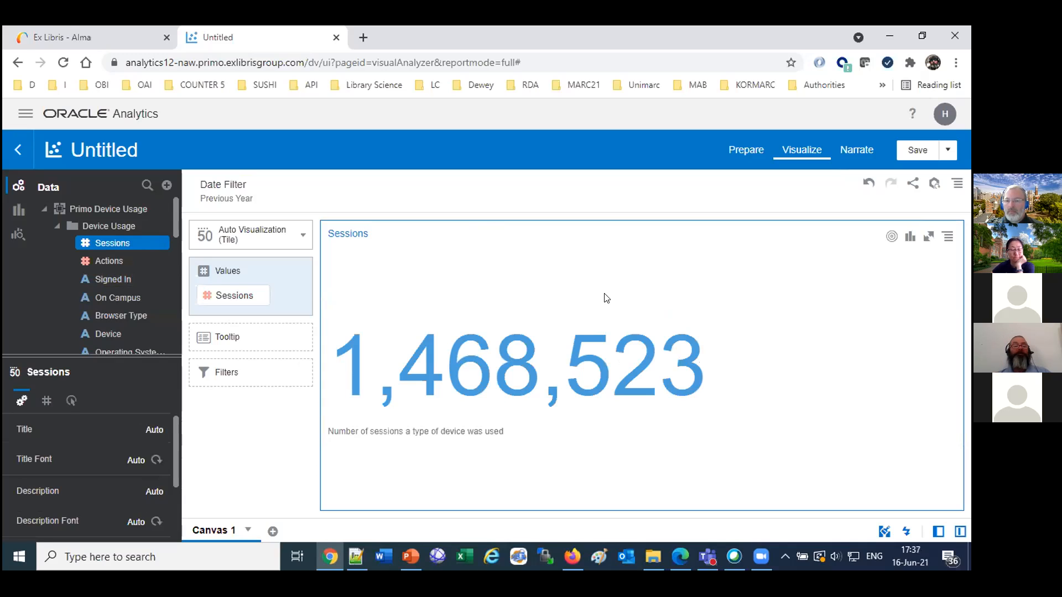
pyautogui.click(305, 239)
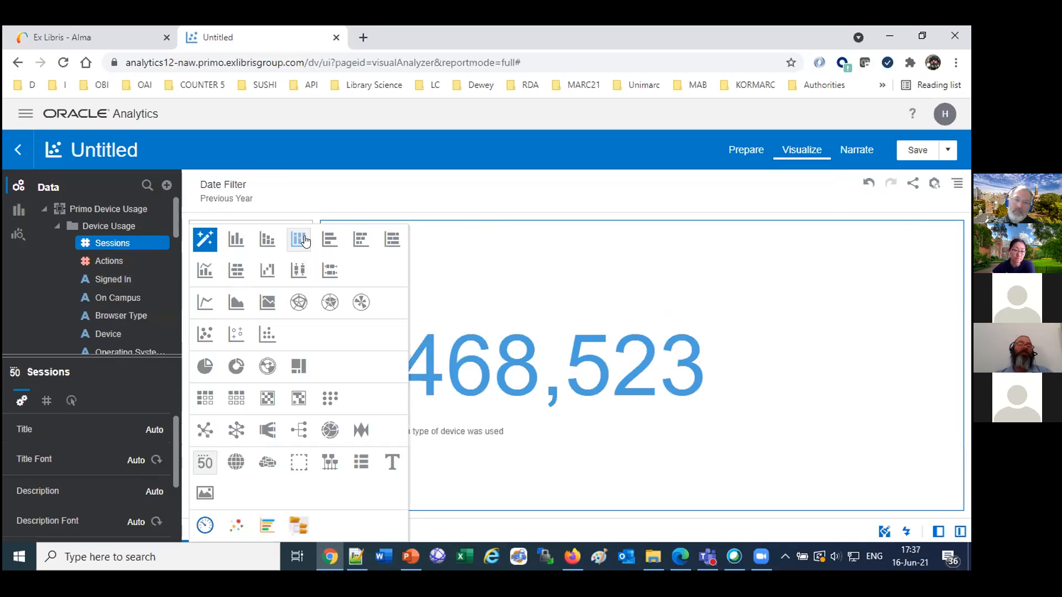
pyautogui.click(237, 398)
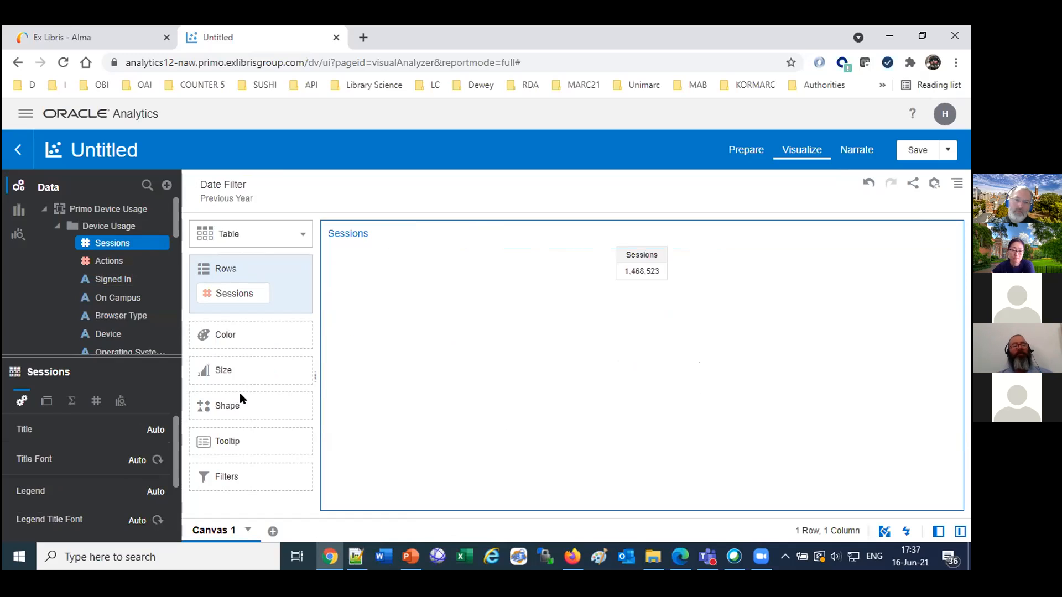
# Add Device, Year and Month (number) to the table rows, ordered Year, Month (number), Device, Sessions.
pyautogui.moveTo(112, 332); pyautogui.dragTo(529, 280)
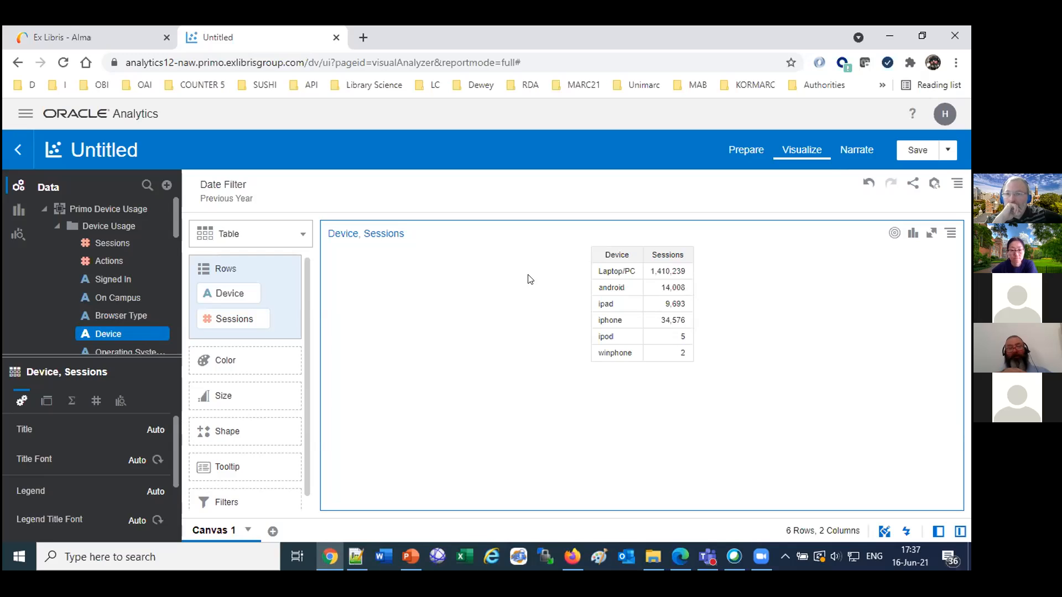
pyautogui.click(57, 226)
pyautogui.moveTo(105, 283); pyautogui.dragTo(470, 297)
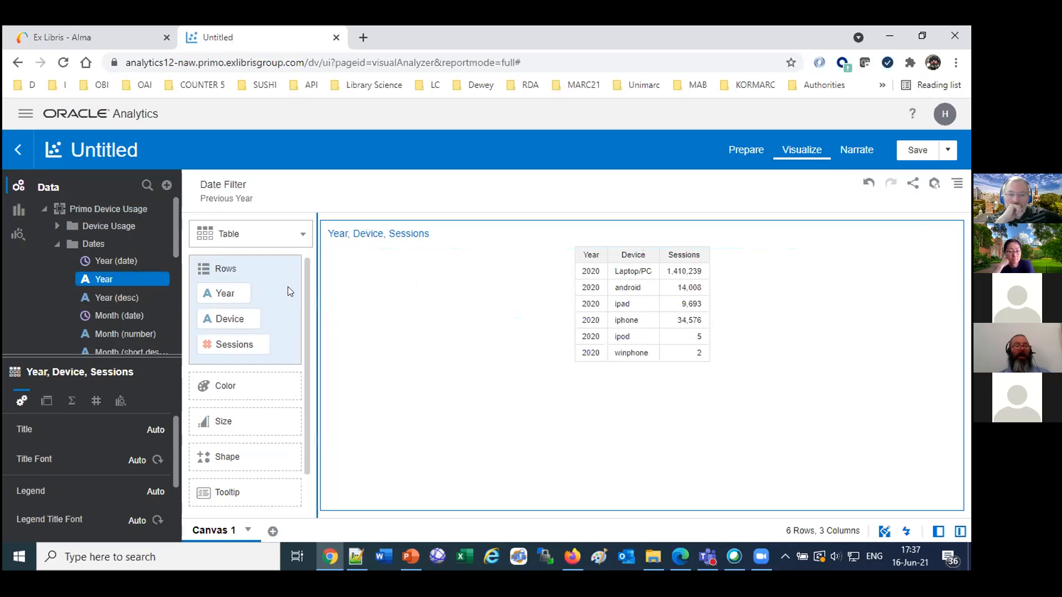
pyautogui.moveTo(135, 337)
pyautogui.mouseDown()
pyautogui.moveTo(610, 317)
pyautogui.moveTo(266, 314)
pyautogui.moveTo(260, 233)
pyautogui.moveTo(234, 484)
pyautogui.moveTo(258, 290)
pyautogui.moveTo(257, 301)
pyautogui.mouseUp()
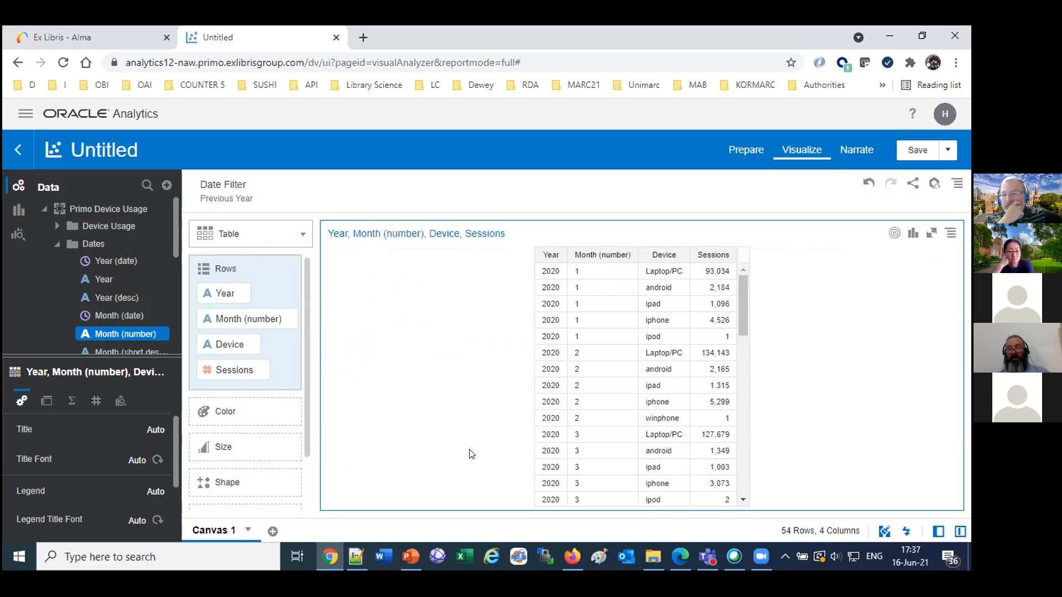
# Move the table's Device column in front of Year, and return it to its place between Month (number) and Sessions.
pyautogui.moveTo(656, 239)
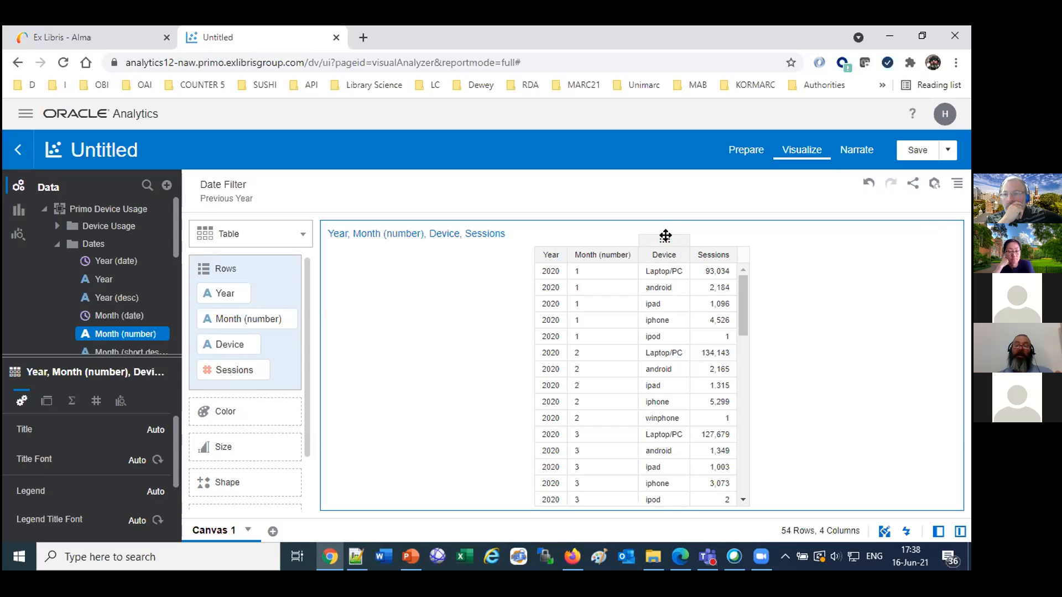
pyautogui.moveTo(647, 240); pyautogui.dragTo(541, 260)
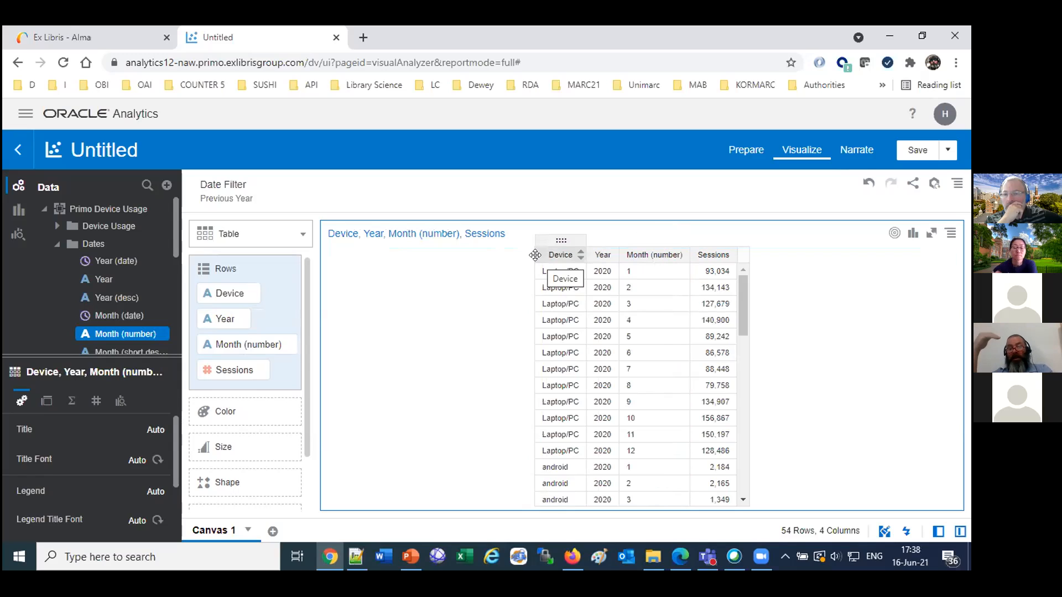
pyautogui.moveTo(560, 239); pyautogui.dragTo(685, 271)
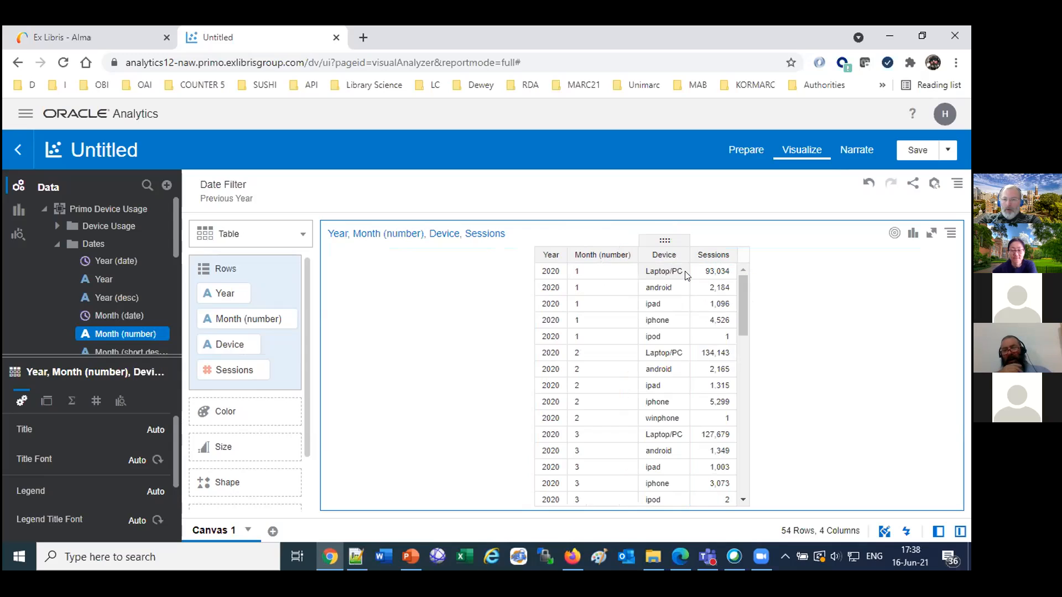
# Select the winphone row for month 2 and the ipod row for month 1, and view the ipod row's available actions.
pyautogui.click(665, 419)
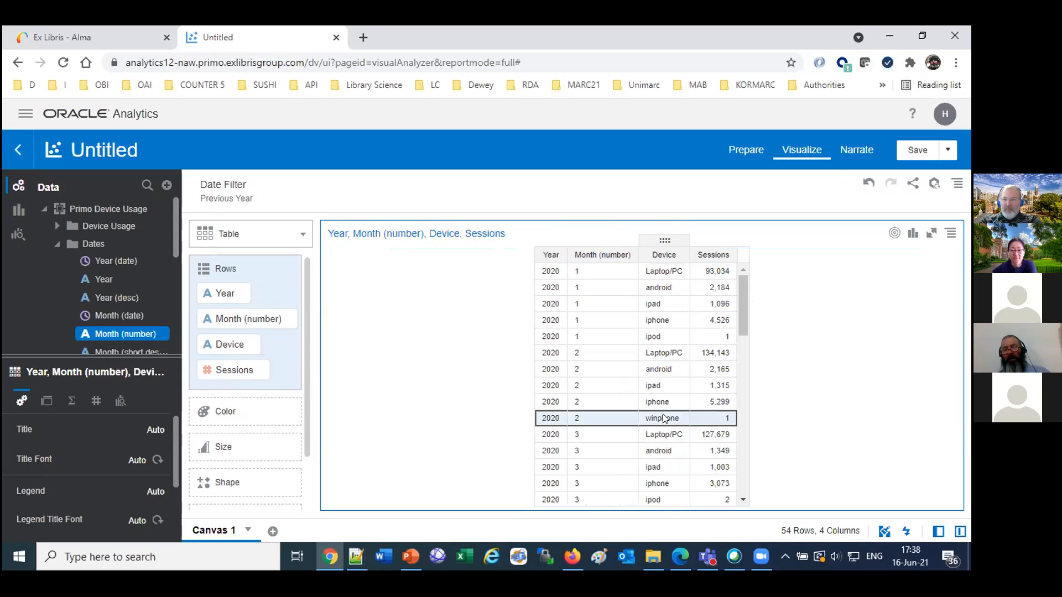
pyautogui.click(656, 338)
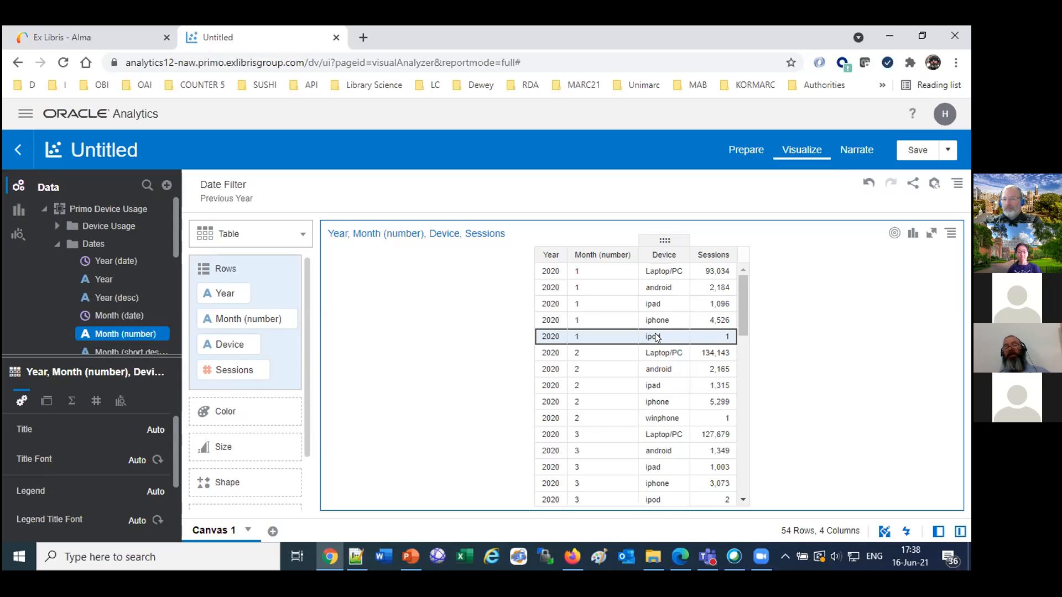
pyautogui.rightClick(656, 338)
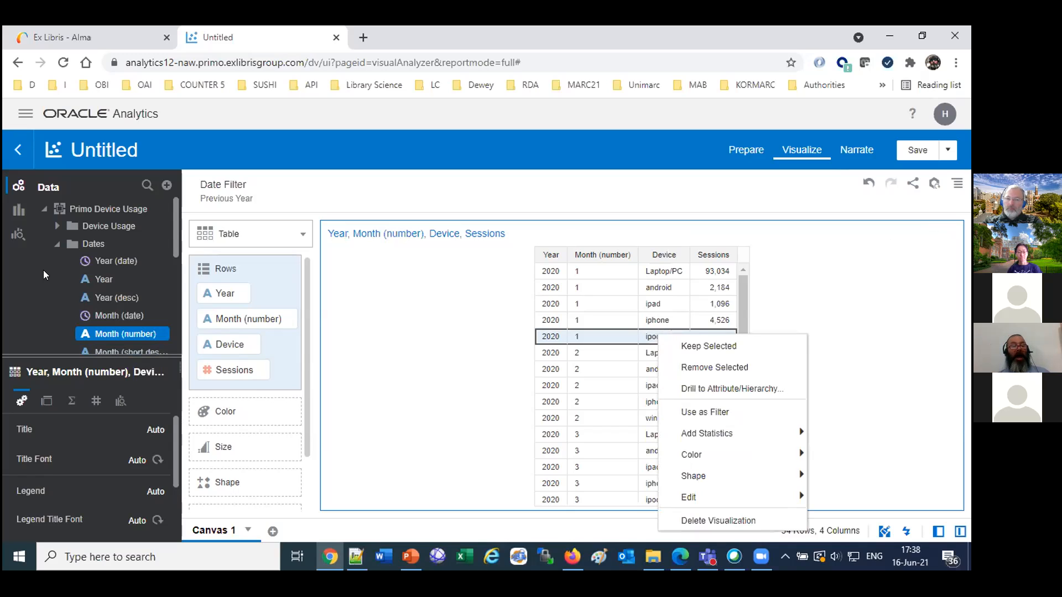
# Add a Device filter to the canvas with Laptop/PC, android, iphone and ipad selected.
pyautogui.scroll(-5, 43, 270)
pyautogui.scroll(5, 43, 270)
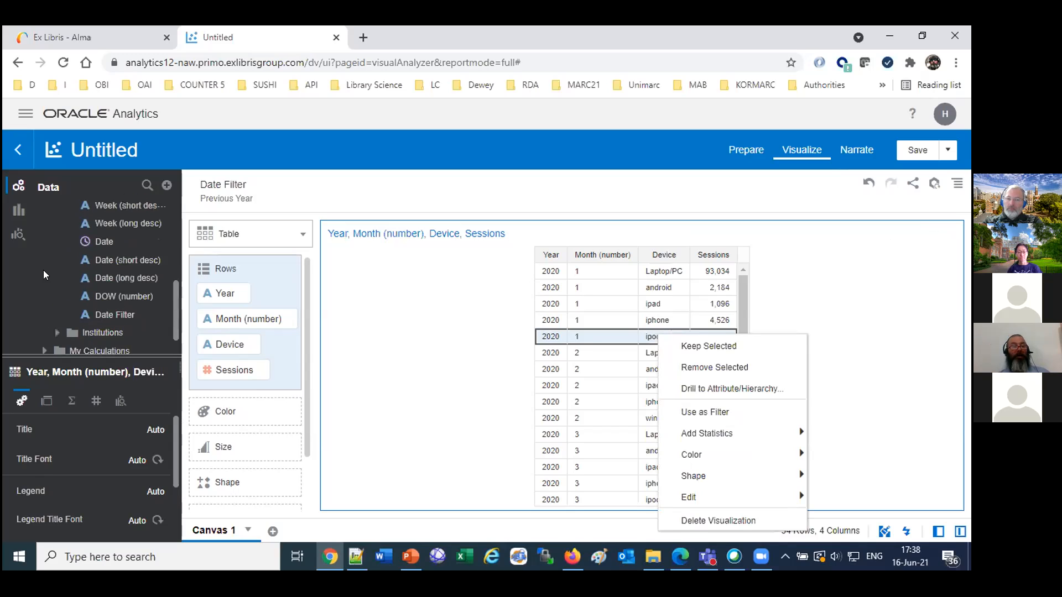
pyautogui.click(52, 229)
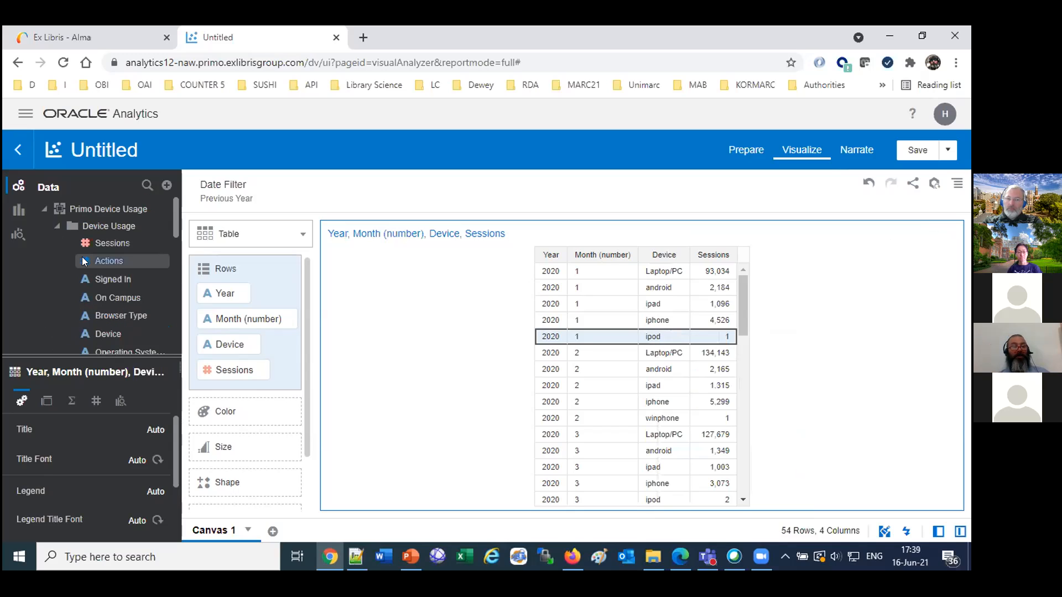
pyautogui.moveTo(110, 335); pyautogui.dragTo(370, 194)
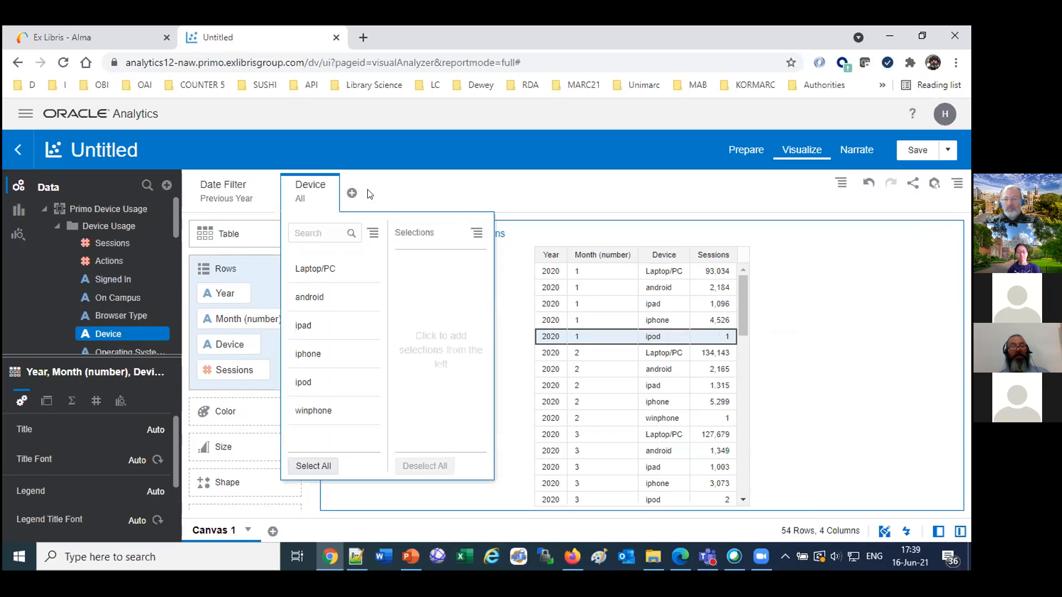
pyautogui.click(308, 269)
pyautogui.click(308, 269)
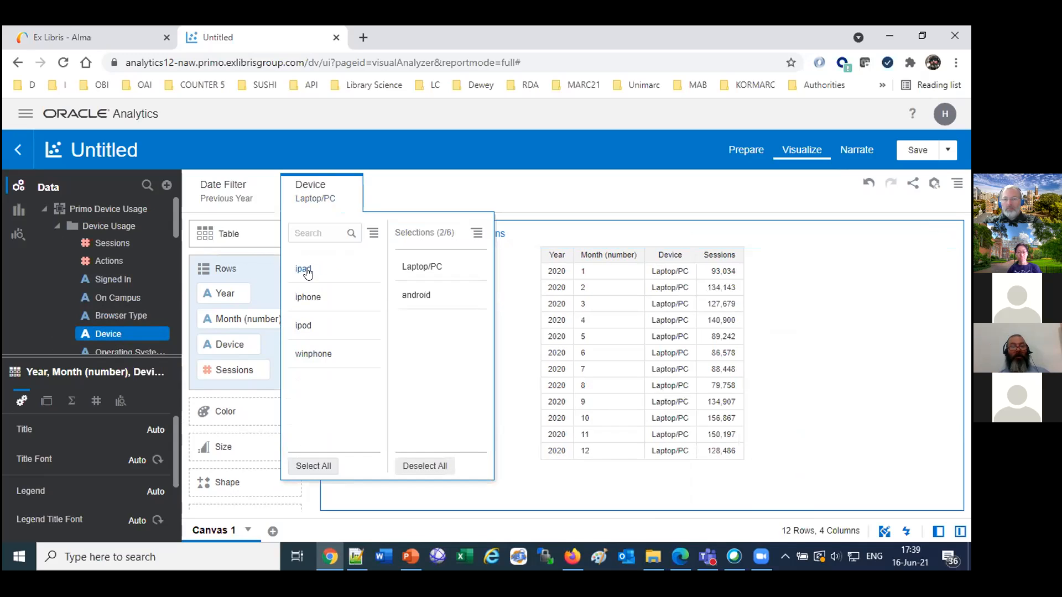
pyautogui.click(305, 297)
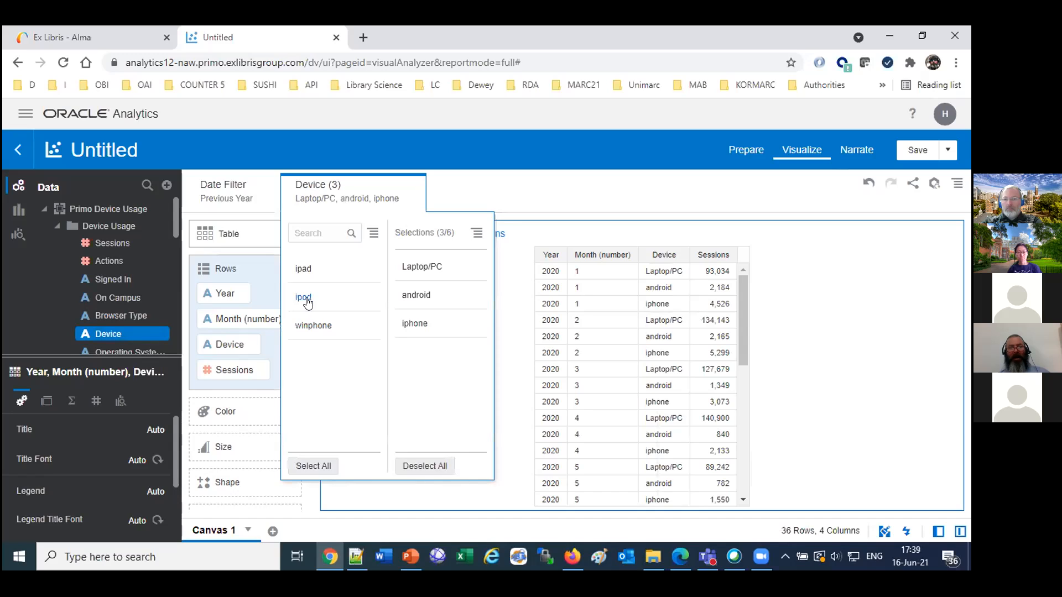
pyautogui.click(302, 269)
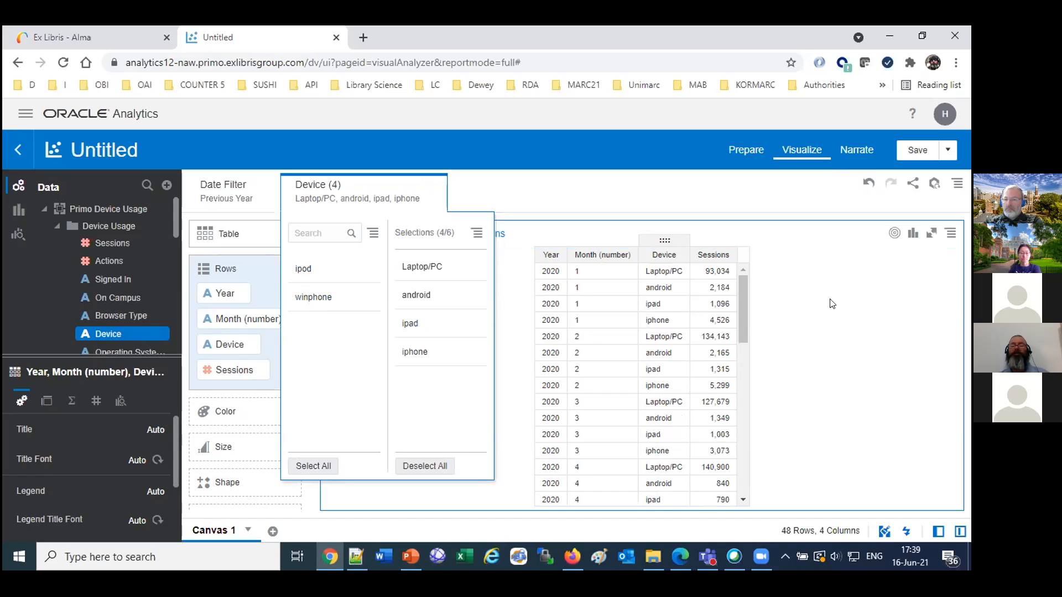
pyautogui.click(880, 299)
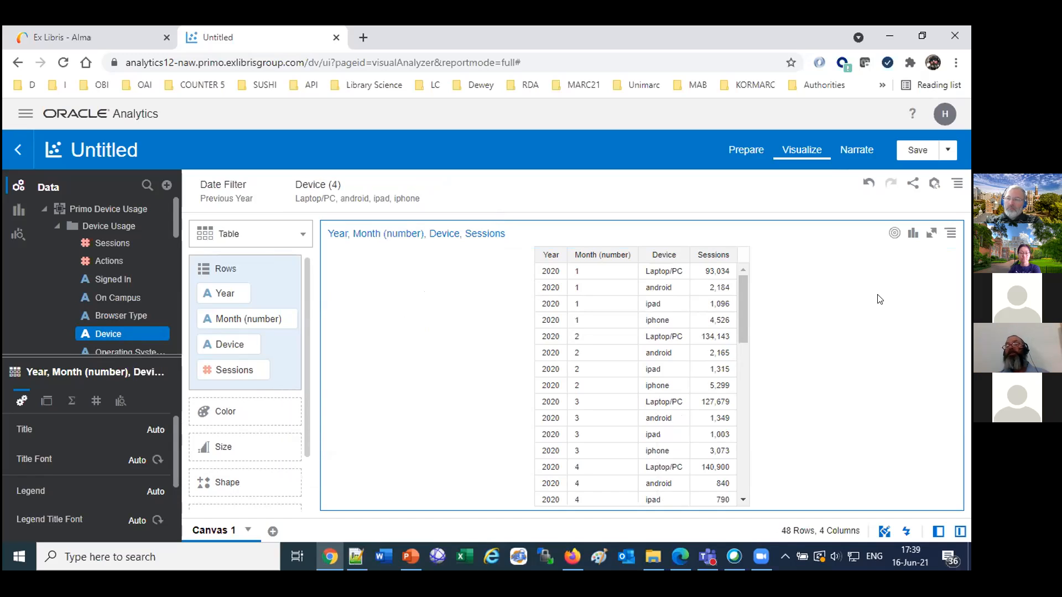
# Save the project in My Folders as "Primo device usage for previous year", adapting the name of the existing last 365 days project.
pyautogui.click(916, 151)
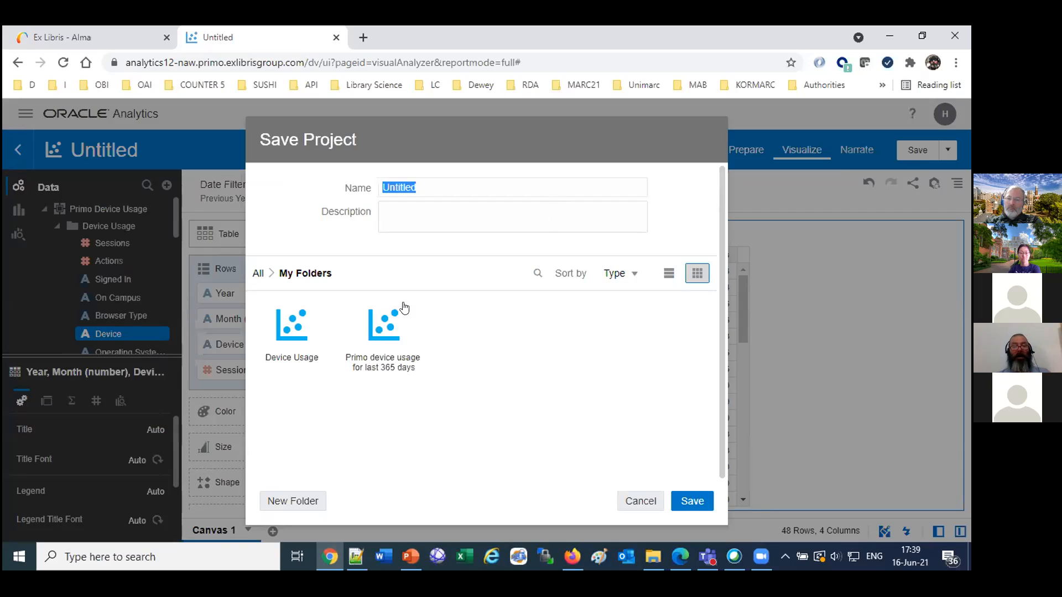
pyautogui.click(384, 338)
pyautogui.click(378, 349)
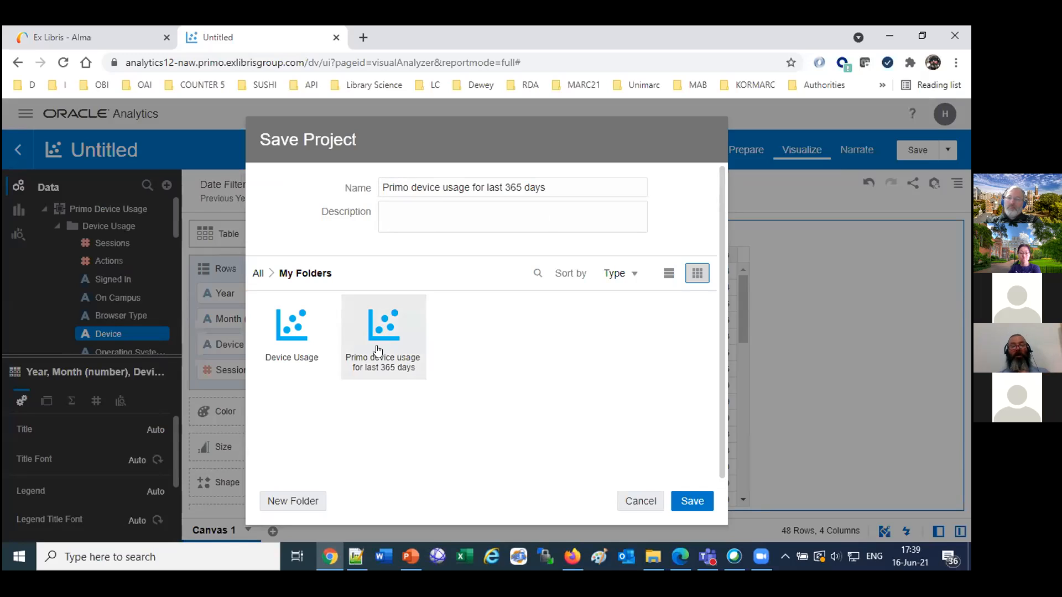
pyautogui.moveTo(485, 184); pyautogui.dragTo(559, 180)
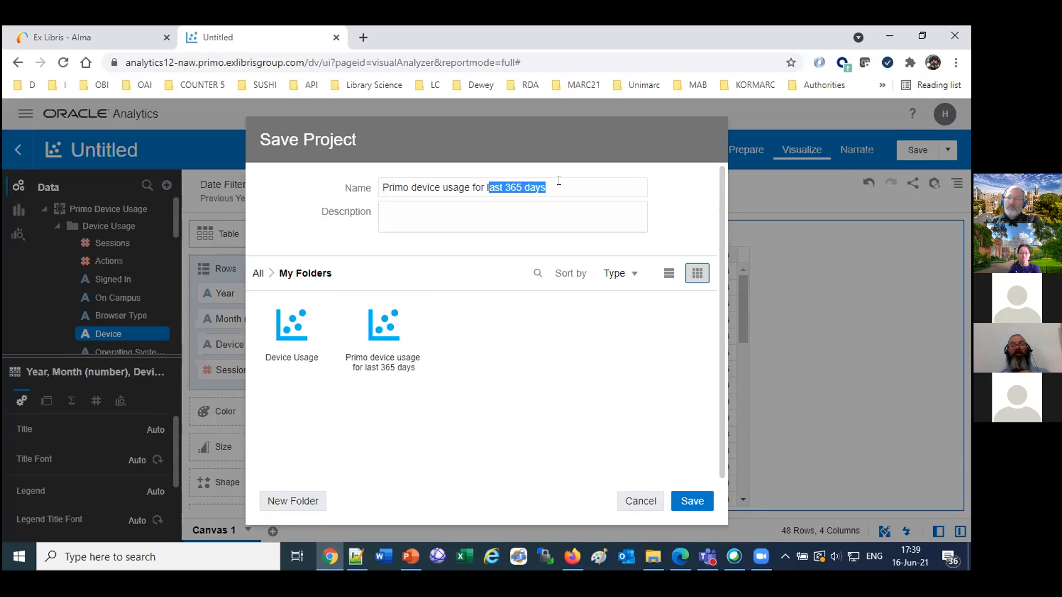
pyautogui.press('BackSpace')
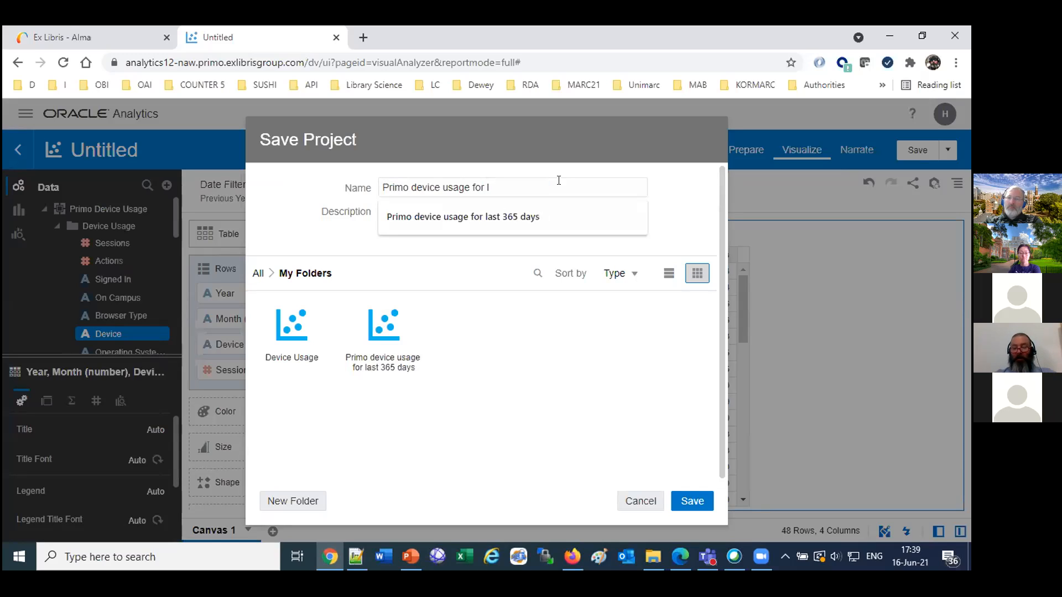
pyautogui.write('previous year')
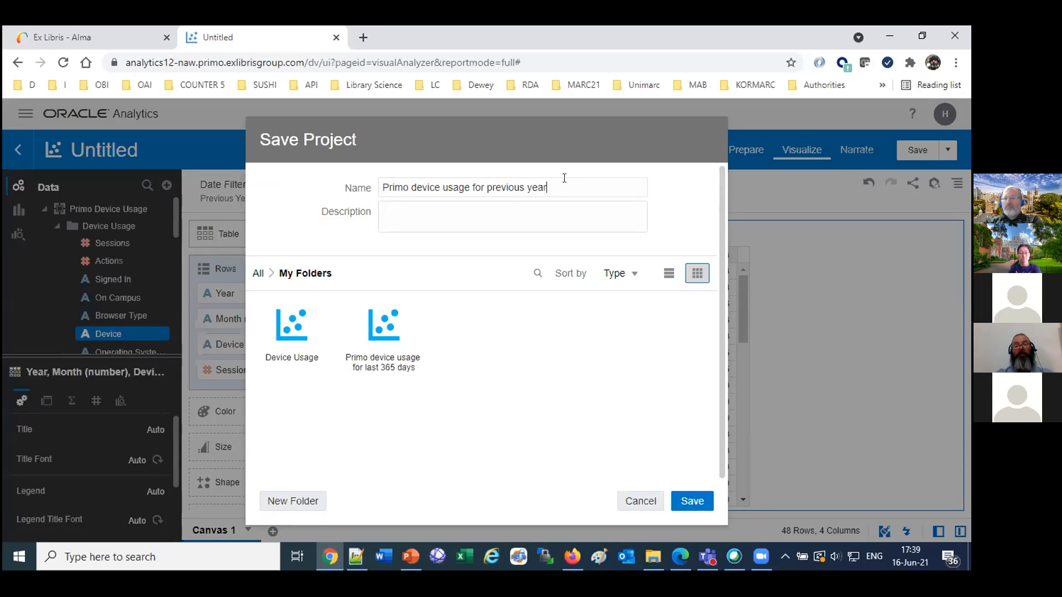
pyautogui.click(701, 498)
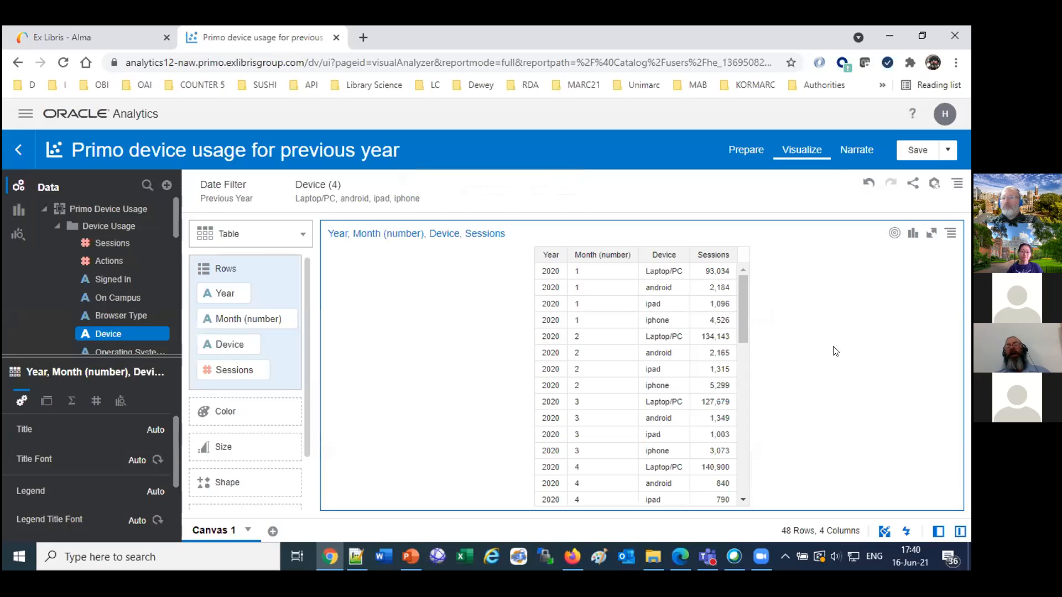
# Change the table to a line chart and move Device from the category axis to Color.
pyautogui.click(241, 237)
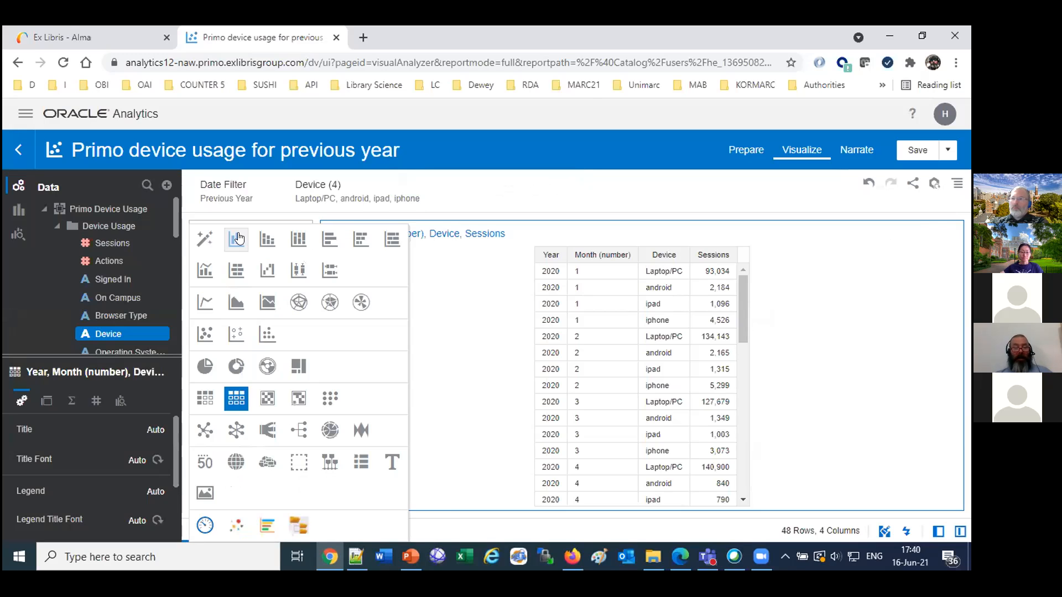
pyautogui.click(203, 305)
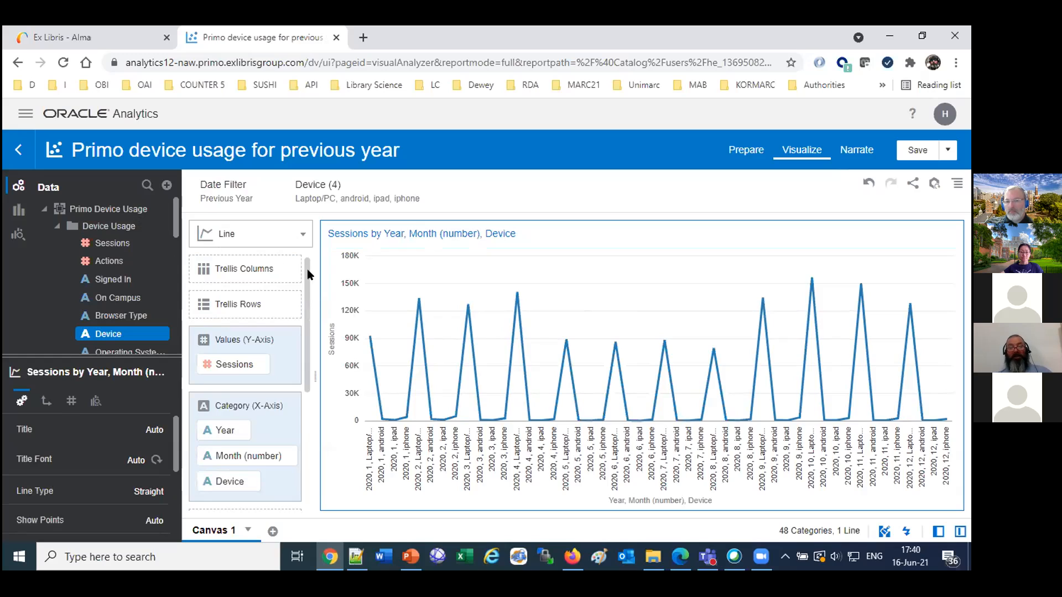
pyautogui.scroll(-1, 302, 300)
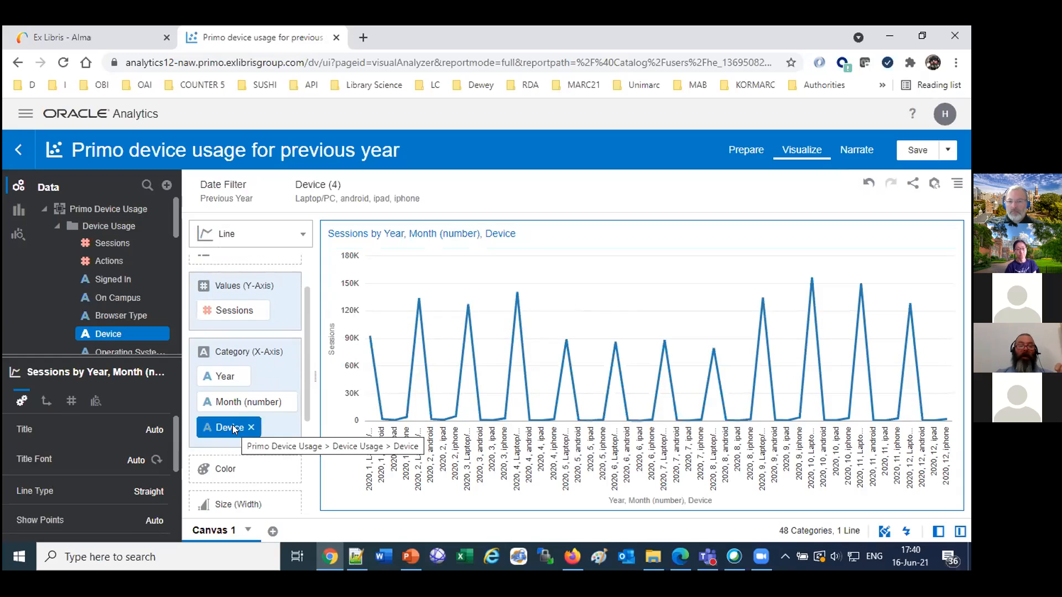
pyautogui.moveTo(233, 424); pyautogui.dragTo(224, 470)
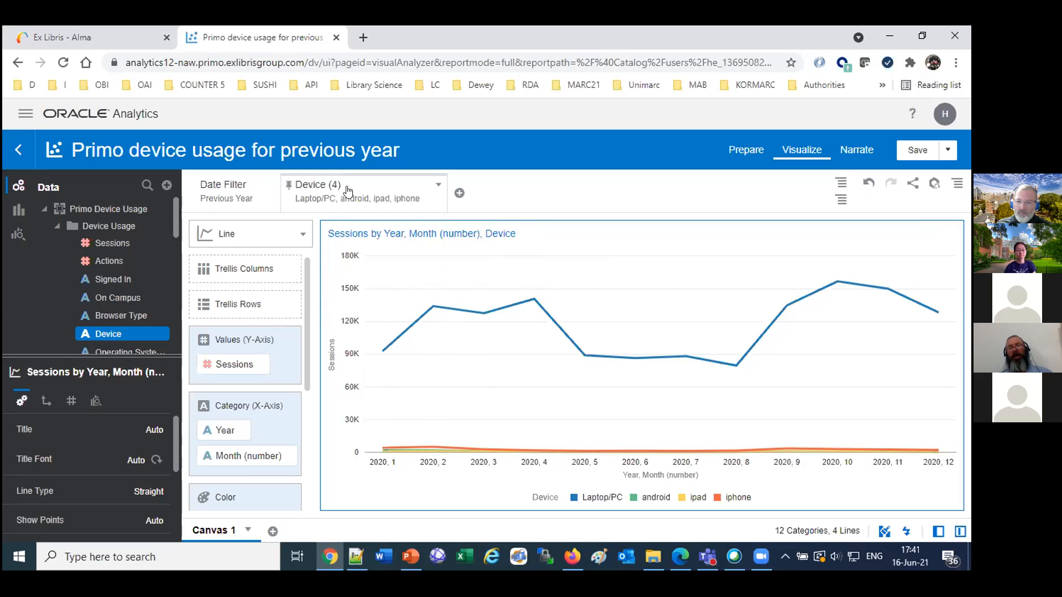
# Remove Laptop/PC from the Device filter's selections, keeping android, ipad and iphone.
pyautogui.click(437, 186)
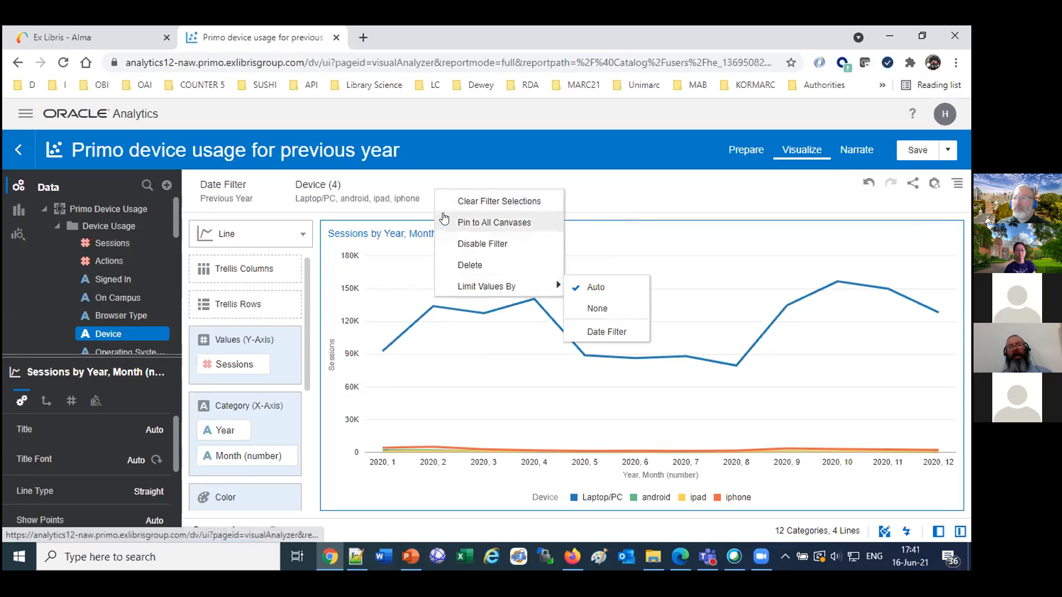
pyautogui.click(407, 200)
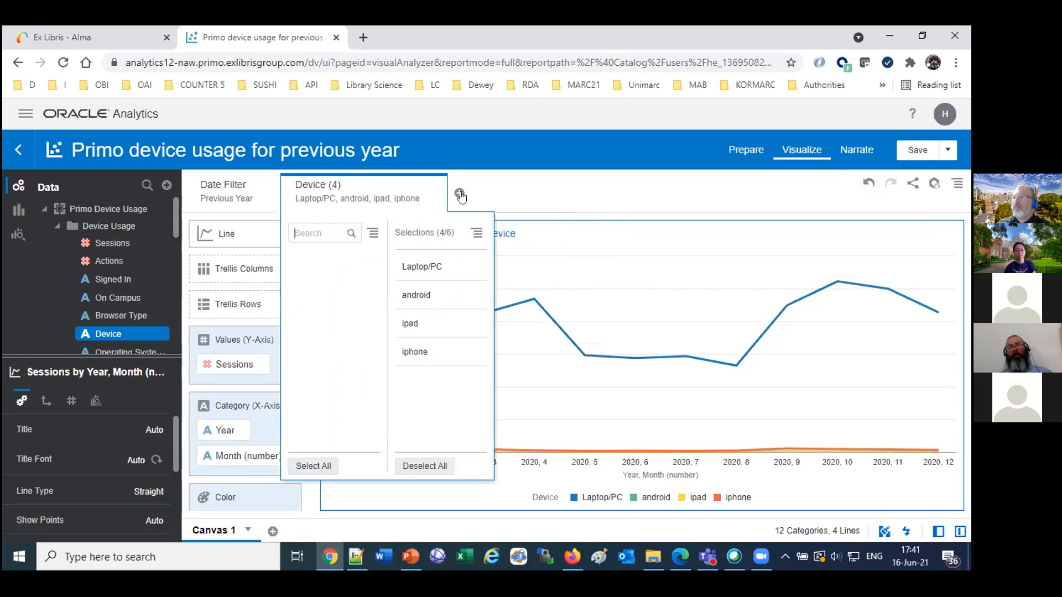
pyautogui.click(395, 196)
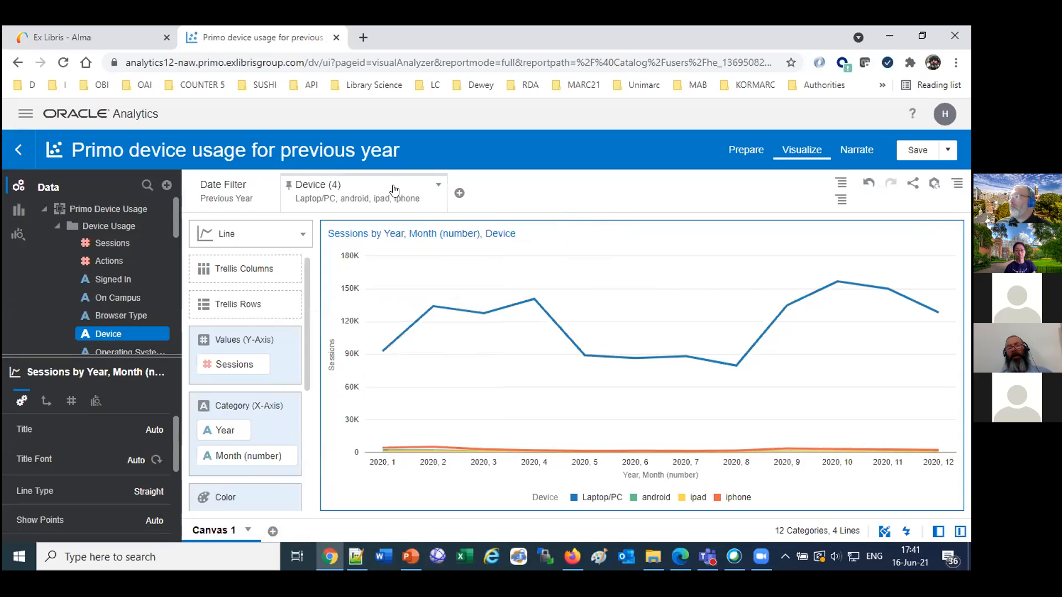
pyautogui.click(395, 192)
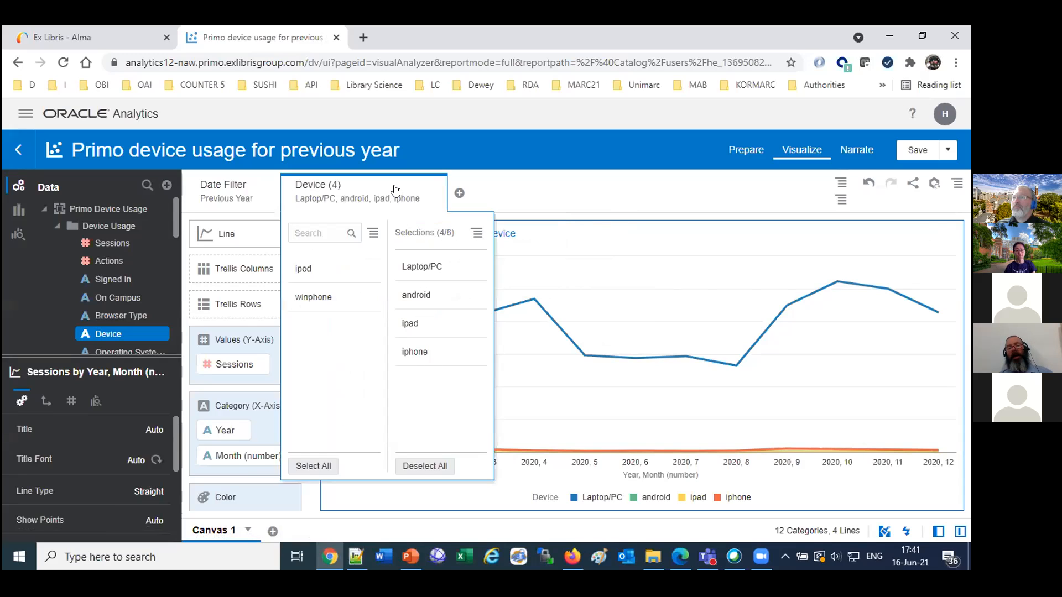
pyautogui.click(416, 267)
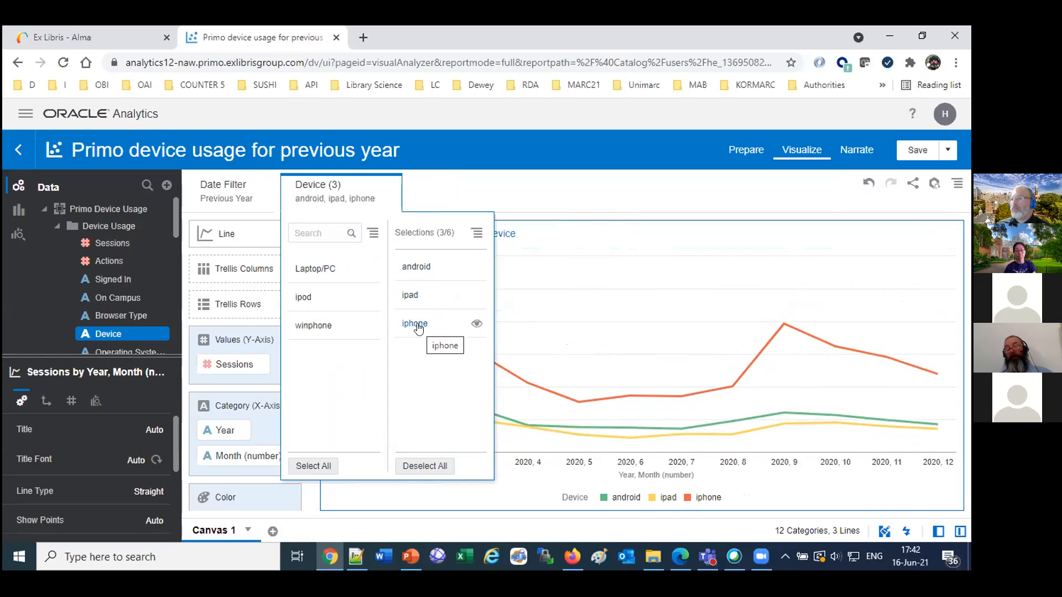
pyautogui.click(599, 200)
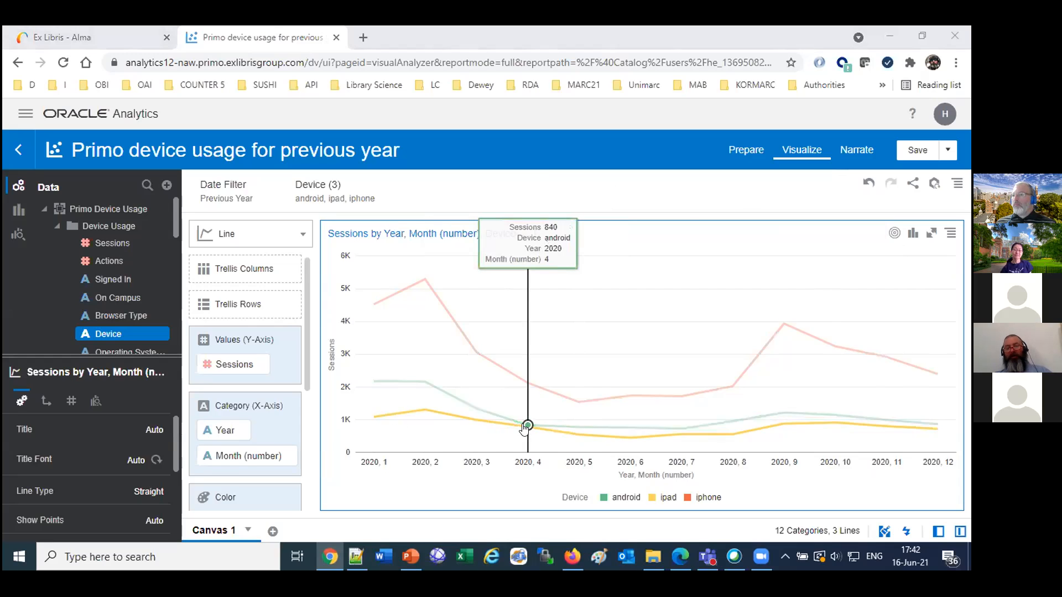
# Duplicate the line chart visualization on the canvas and hide the data elements pane.
pyautogui.rightClick(661, 244)
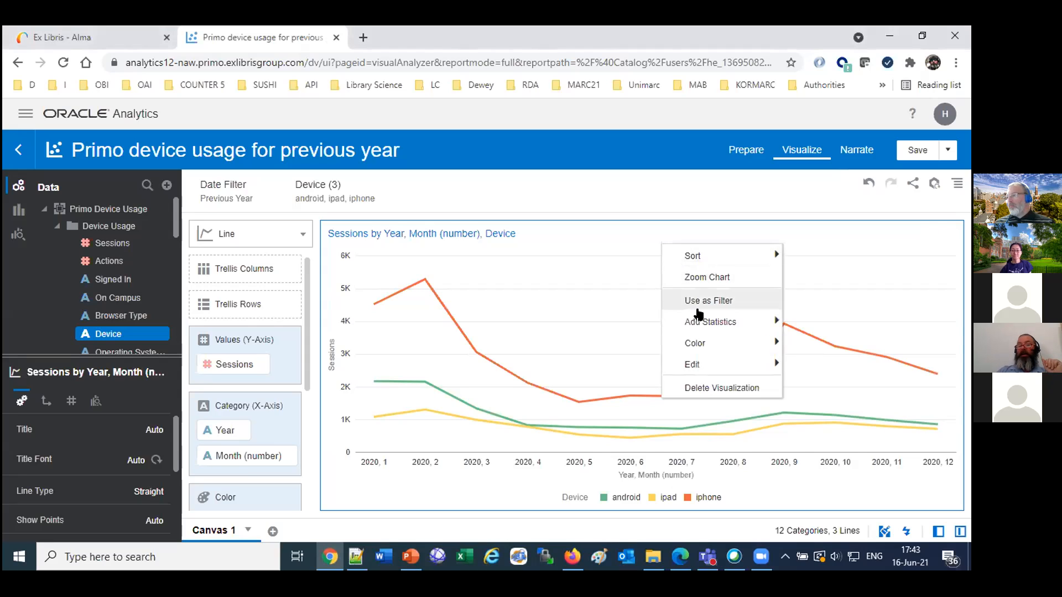
pyautogui.moveTo(702, 370)
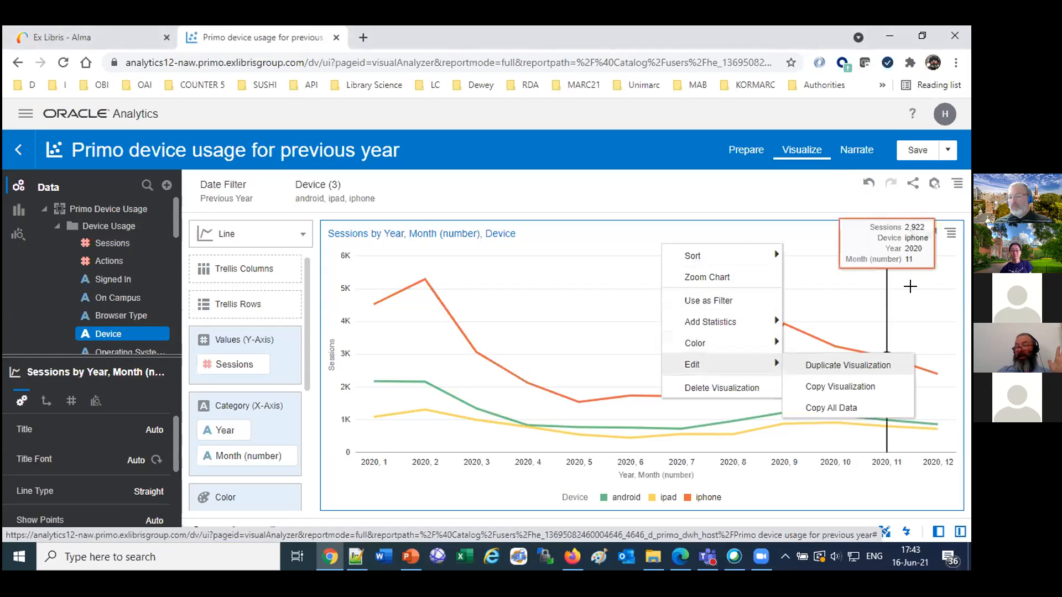
pyautogui.click(945, 235)
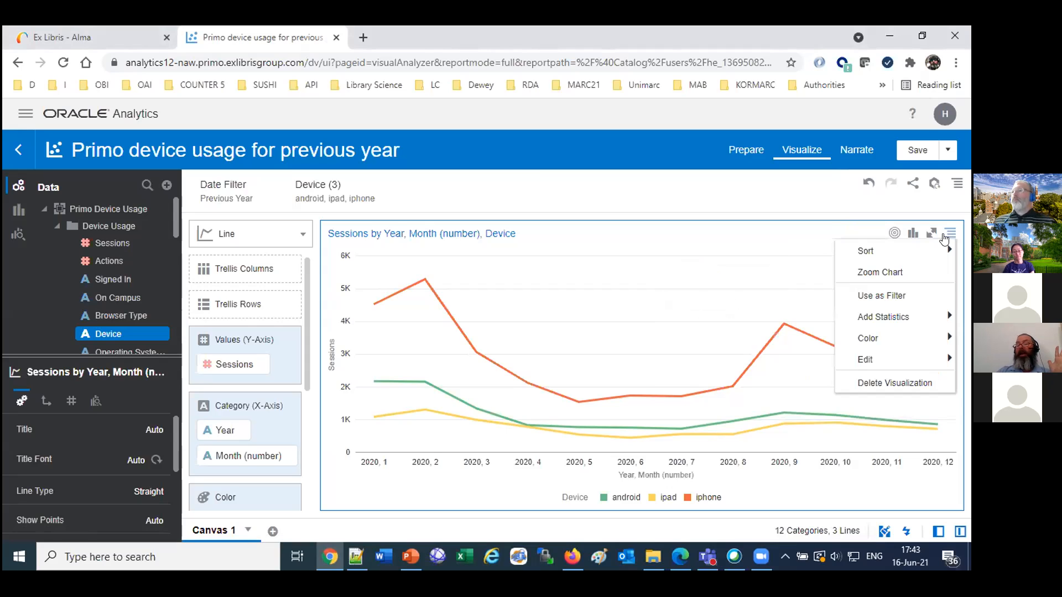
pyautogui.moveTo(869, 360)
pyautogui.click(785, 361)
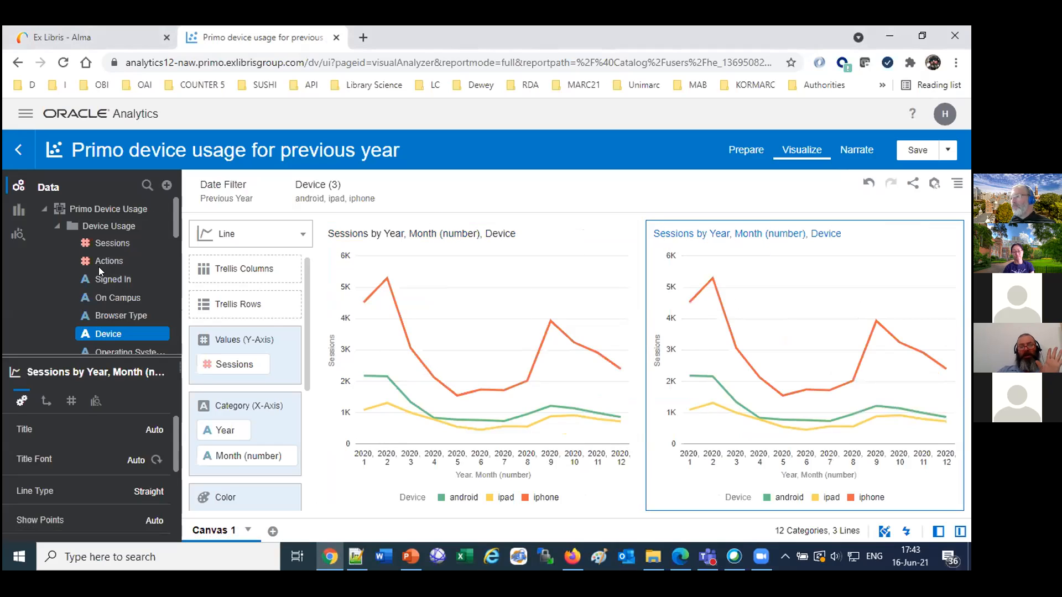
pyautogui.click(931, 533)
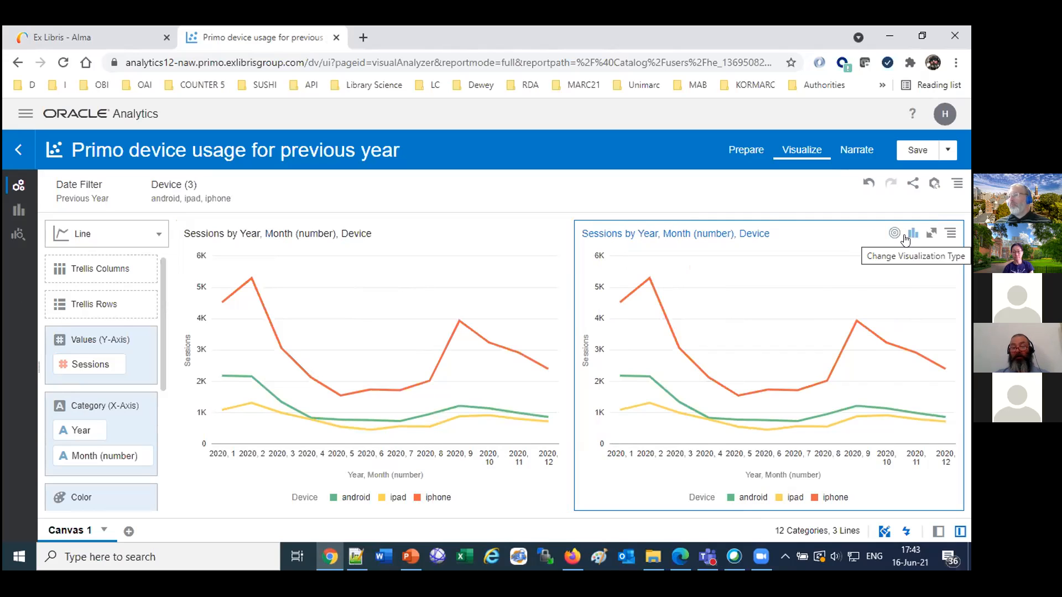
# Turn the duplicated chart into a donut without Year and Month (number) in its category, and save the project.
pyautogui.click(82, 237)
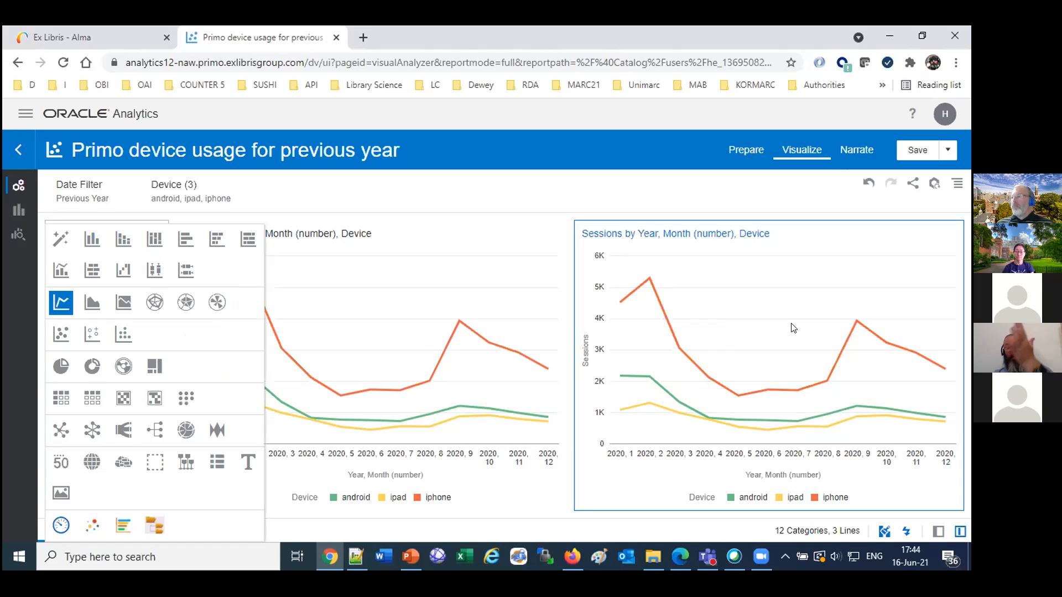
pyautogui.click(93, 369)
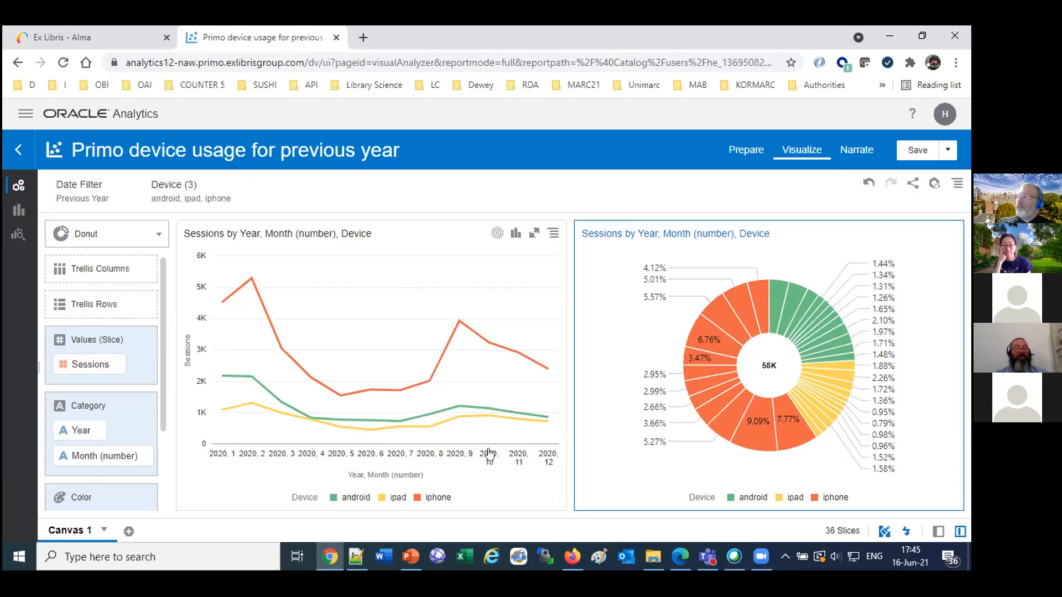
pyautogui.click(83, 431)
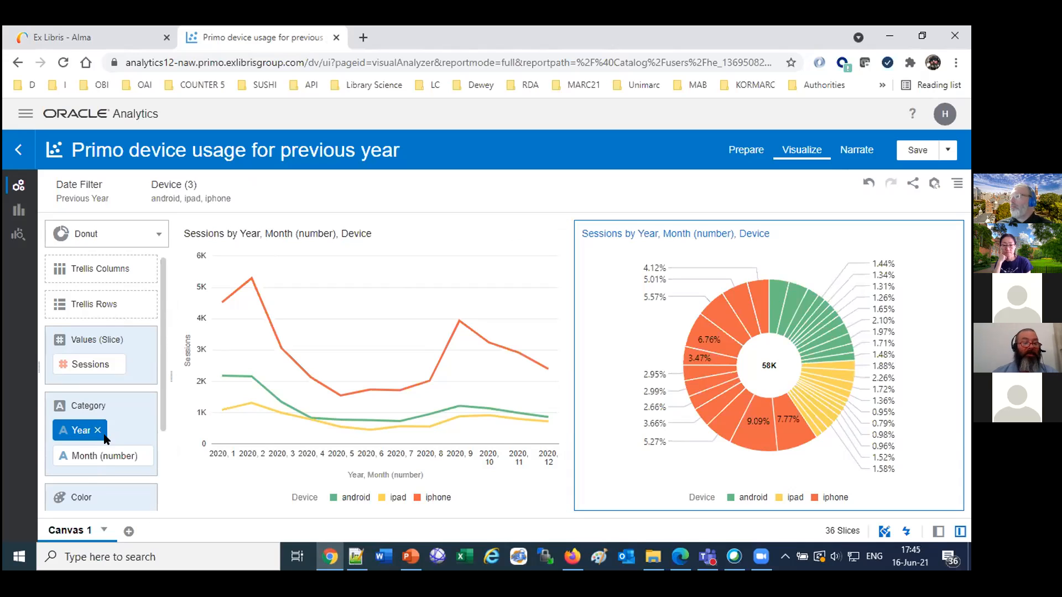
pyautogui.click(98, 431)
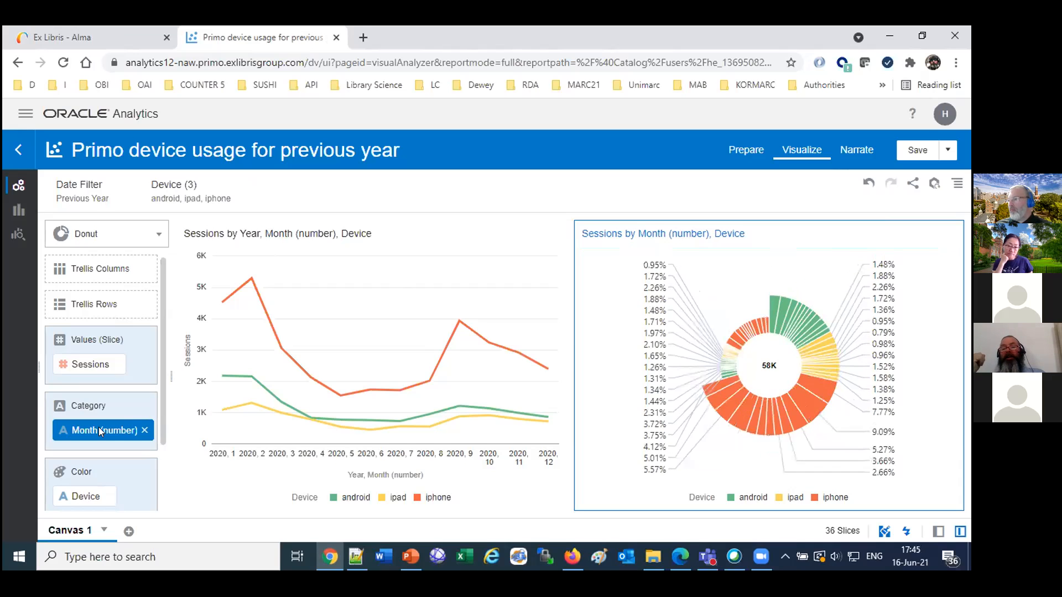
pyautogui.click(142, 428)
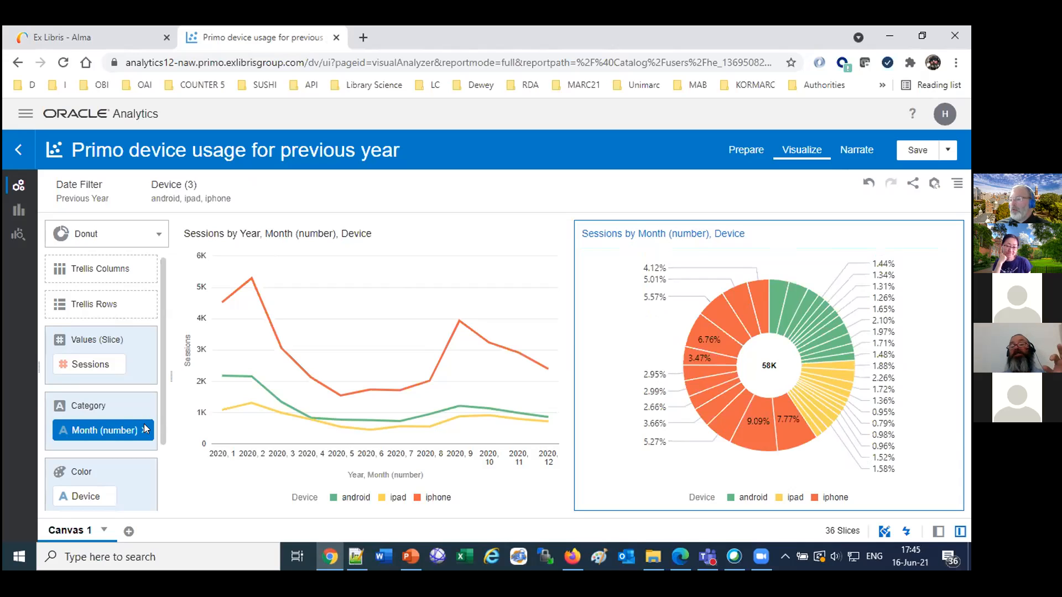
pyautogui.press('Delete')
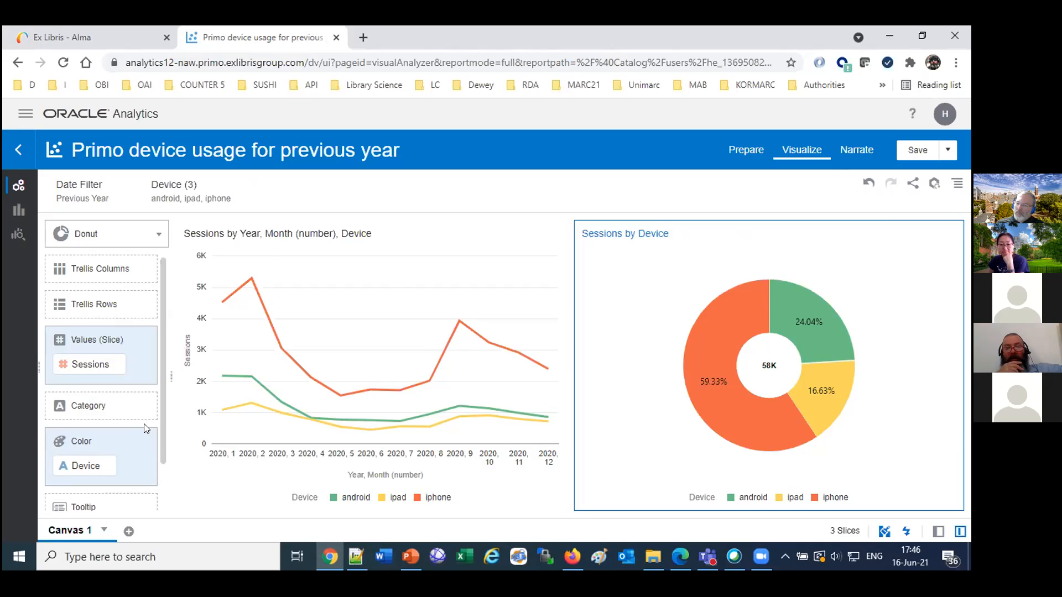
pyautogui.click(918, 150)
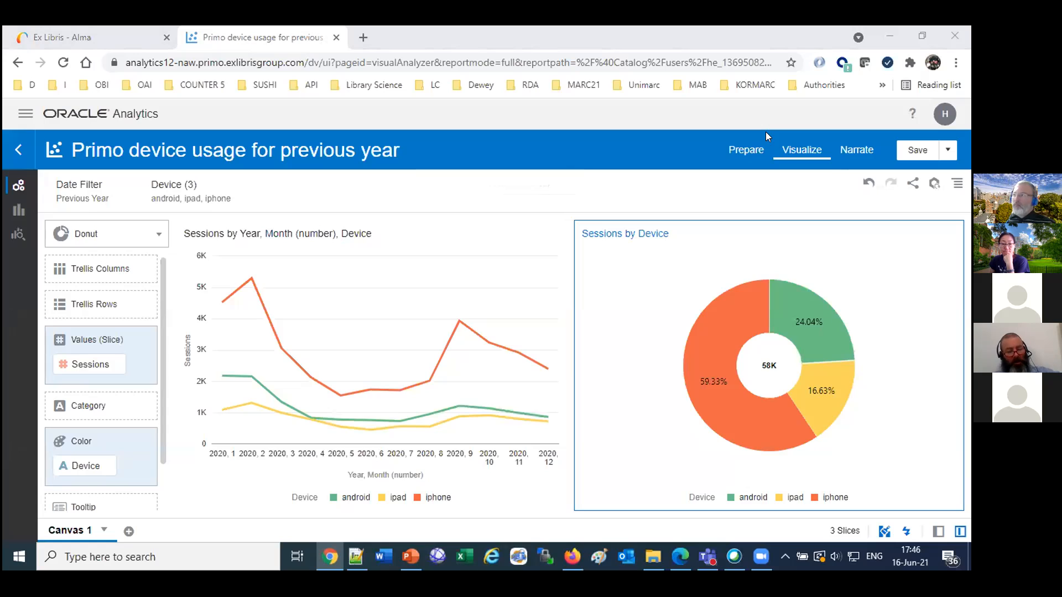
# Switch to Word, create a blank document and paste in the copied question about the term for the left panel.
pyautogui.click(382, 559)
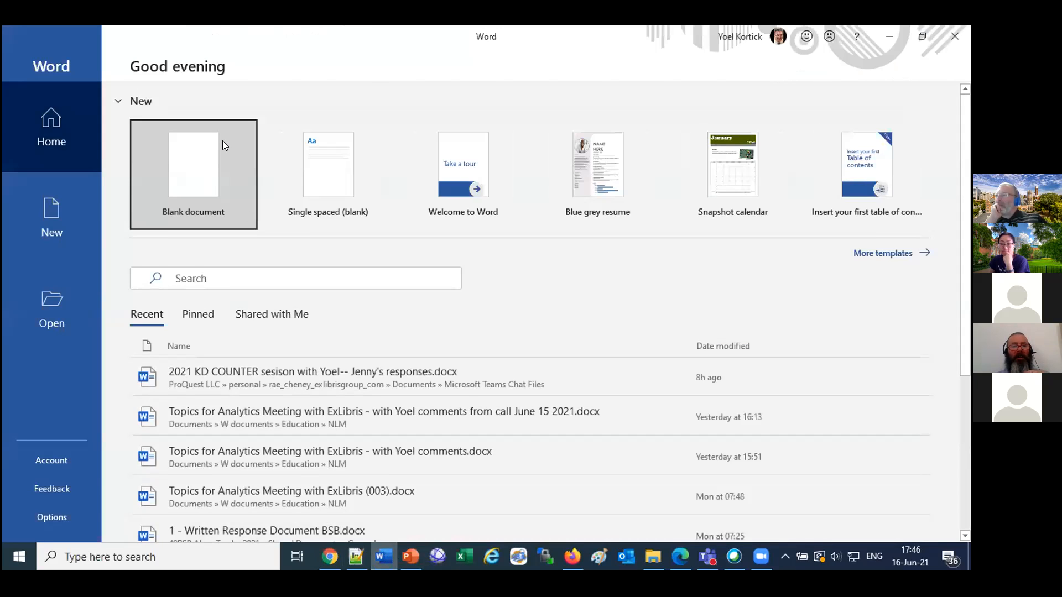
pyautogui.click(222, 150)
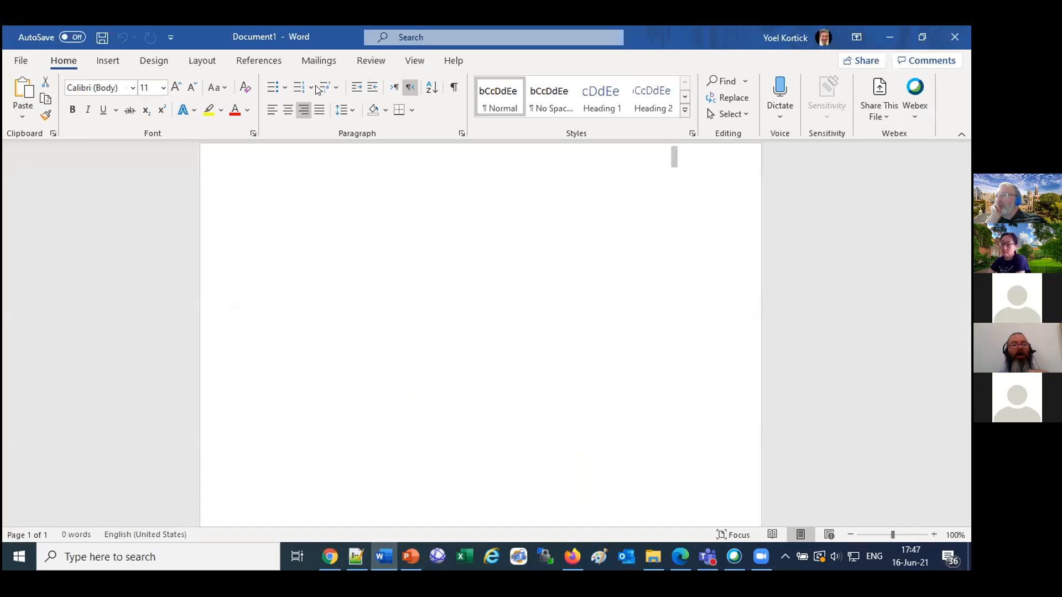
pyautogui.write('What is the term you are using for the left panel? Grammar panel? Grandma panel? I wanted to make sure I use the right term when presenting on this myself for our staff')
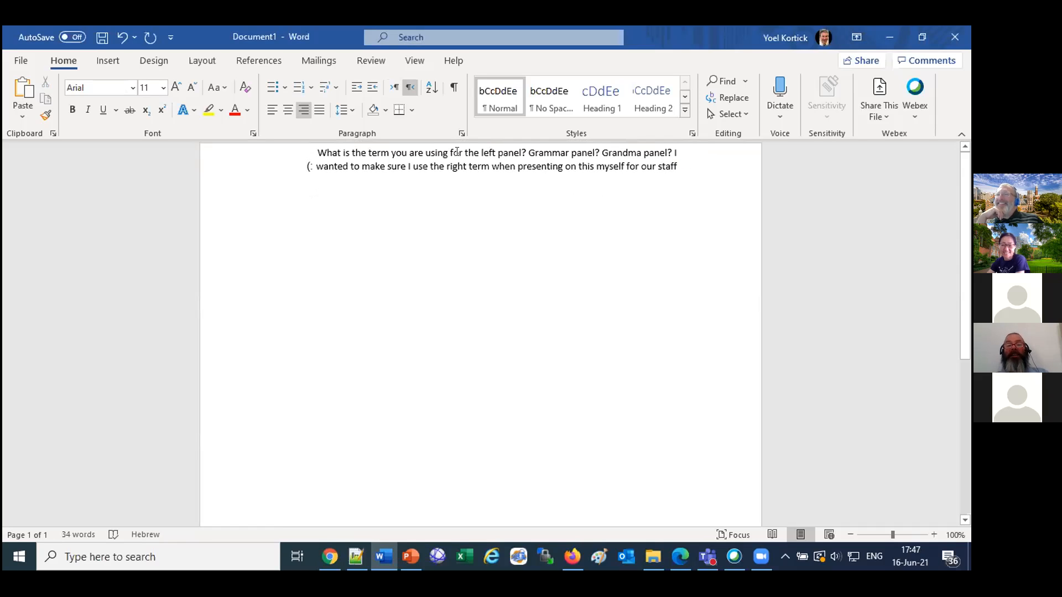
# Add the answer "Grammar" on its own line below the question, separated by blank lines from the smiley.
pyautogui.click(679, 167)
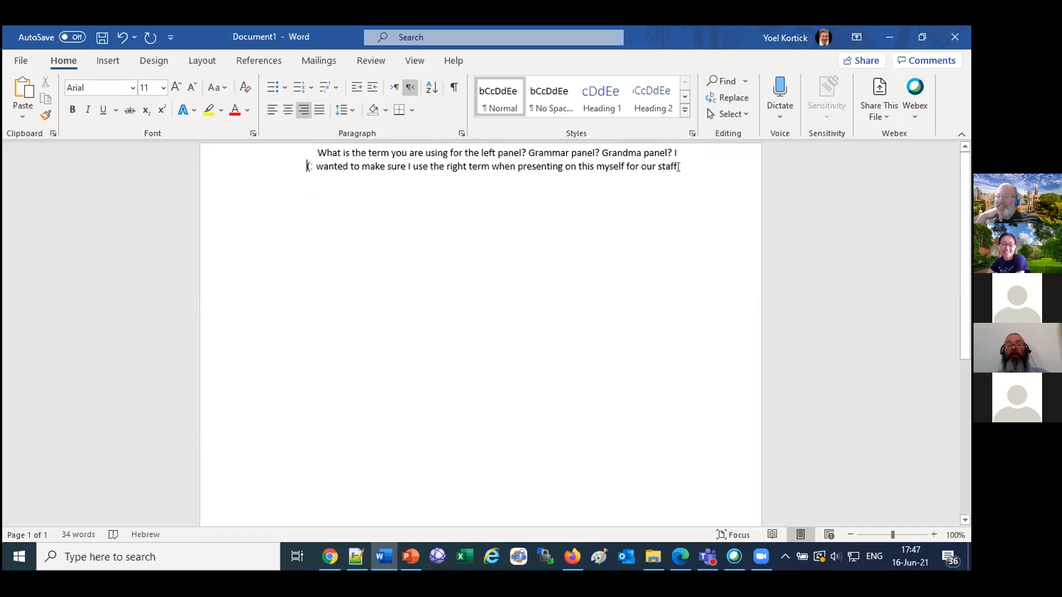
pyautogui.press('Return')
pyautogui.write('Grammer')
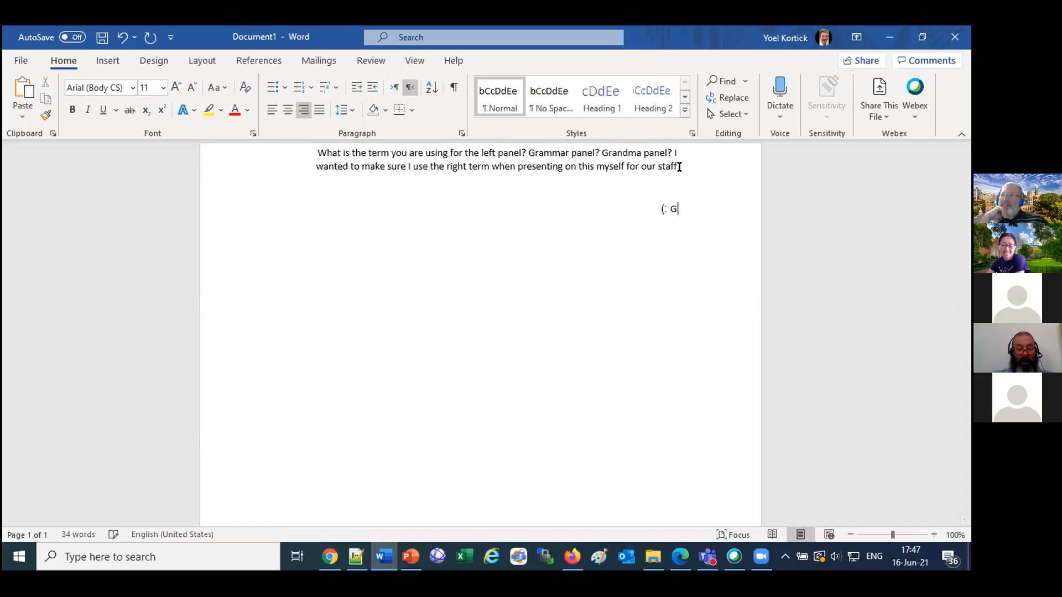
pyautogui.press('Return')
pyautogui.press('Return')
pyautogui.press('Return')
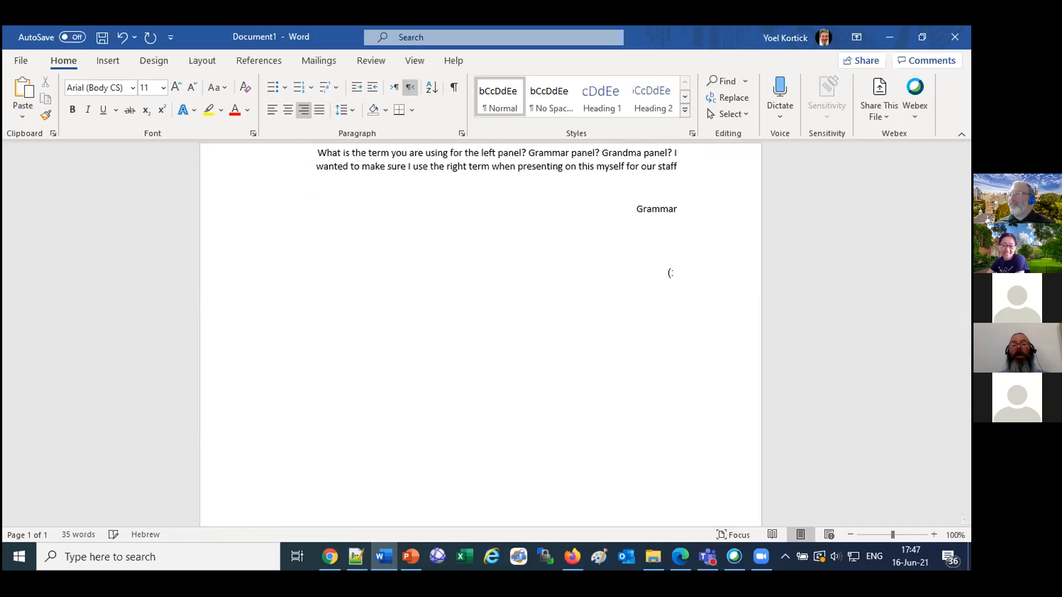
# Set the whole document to left-to-right text direction and delete the leftover smiley at the end.
pyautogui.click(691, 214)
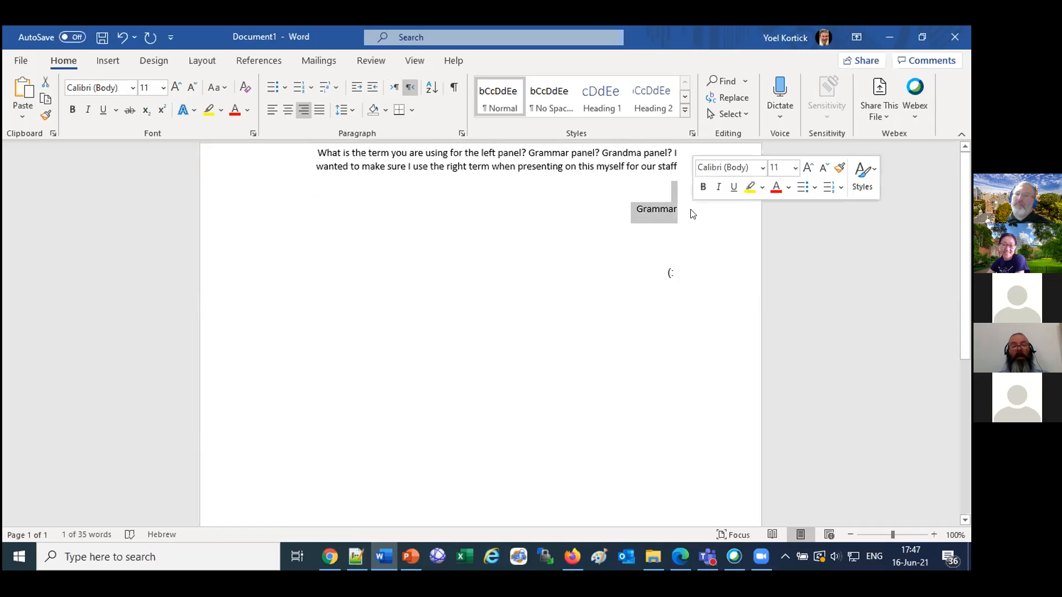
pyautogui.hotkey('ctrl', 'a')
pyautogui.hotkey('ctrl', 'shift')
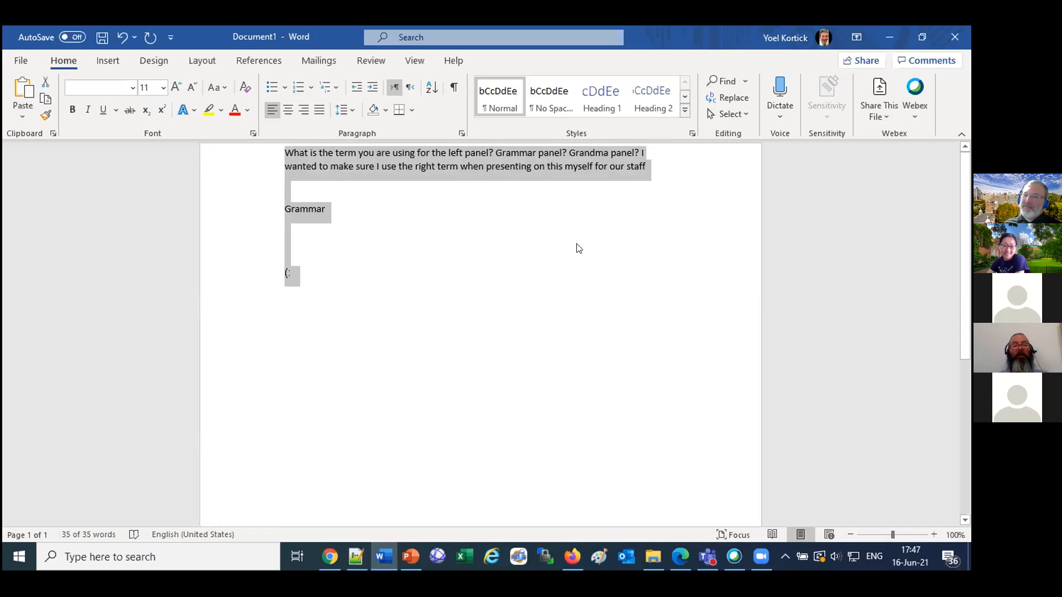
pyautogui.click(393, 321)
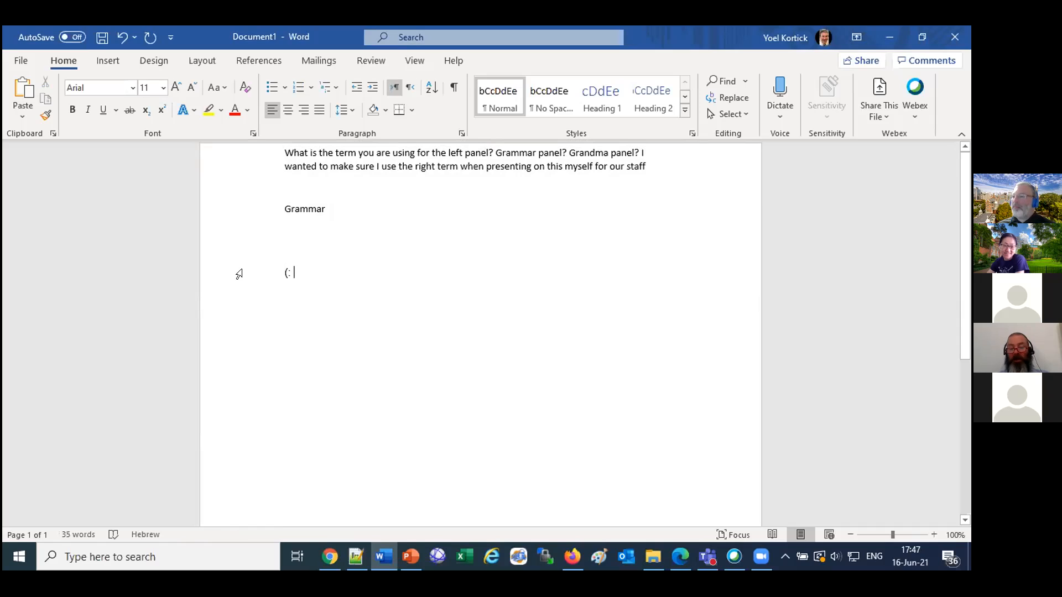
pyautogui.press('BackSpace')
pyautogui.press('BackSpace')
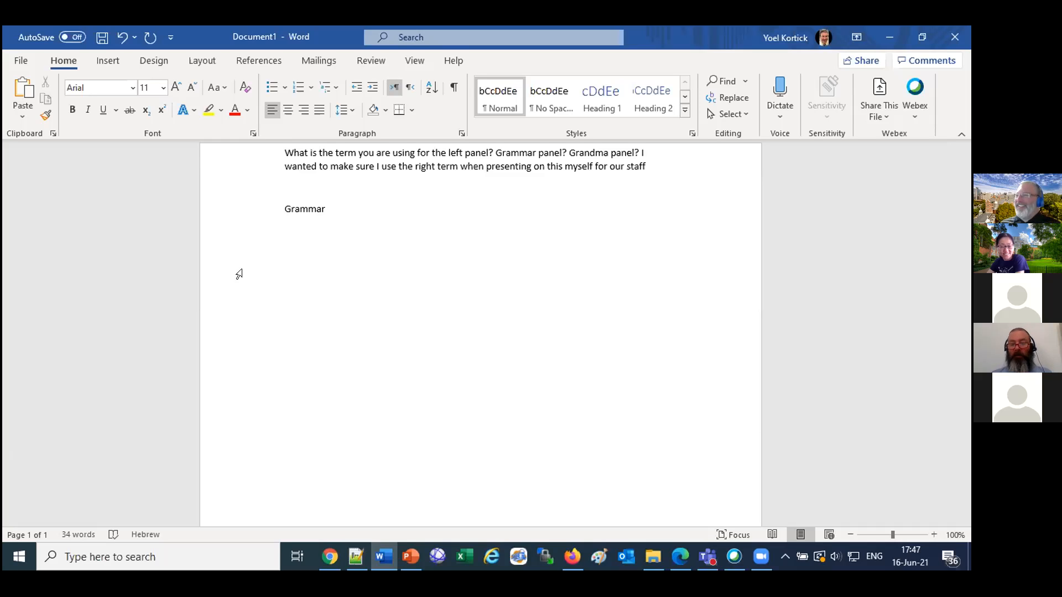
# Replace the Word document's text with the copied comment "Tennessee Tech has back office but I have Primo Visualization available.".
pyautogui.click(562, 560)
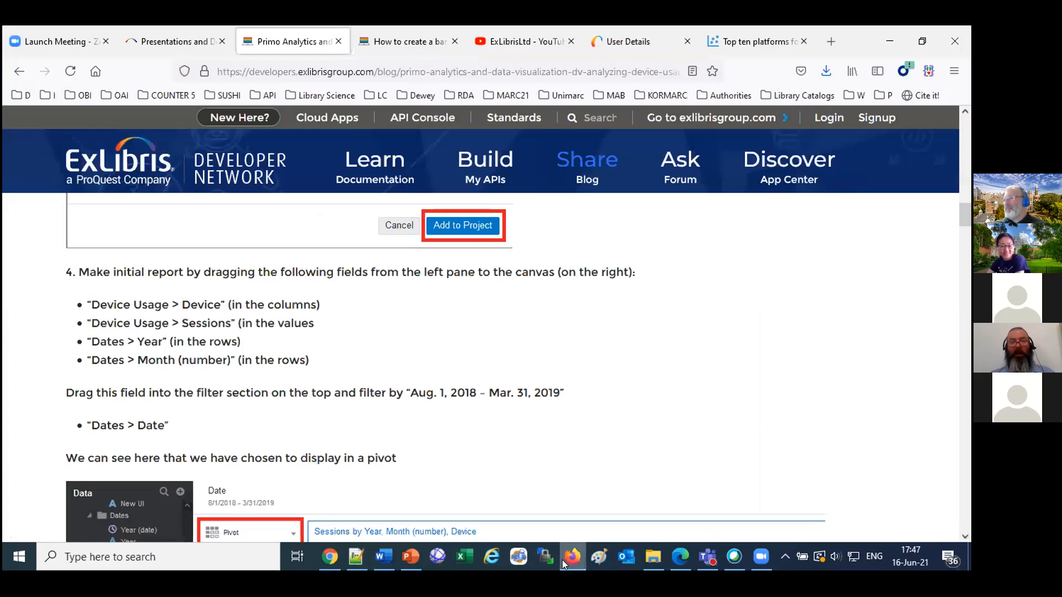
pyautogui.click(330, 557)
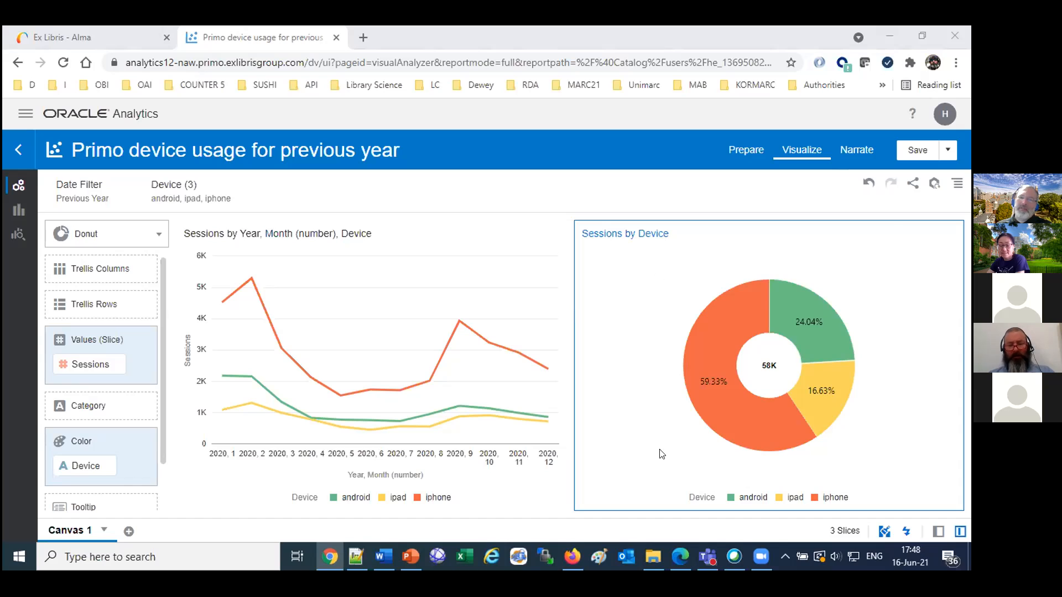
pyautogui.click(384, 557)
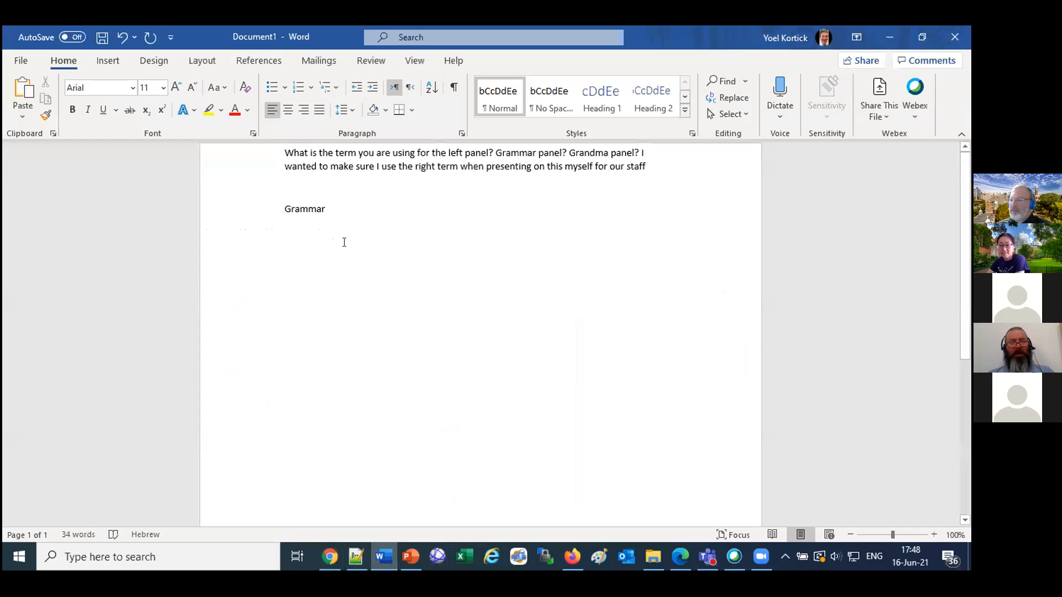
pyautogui.click(634, 206)
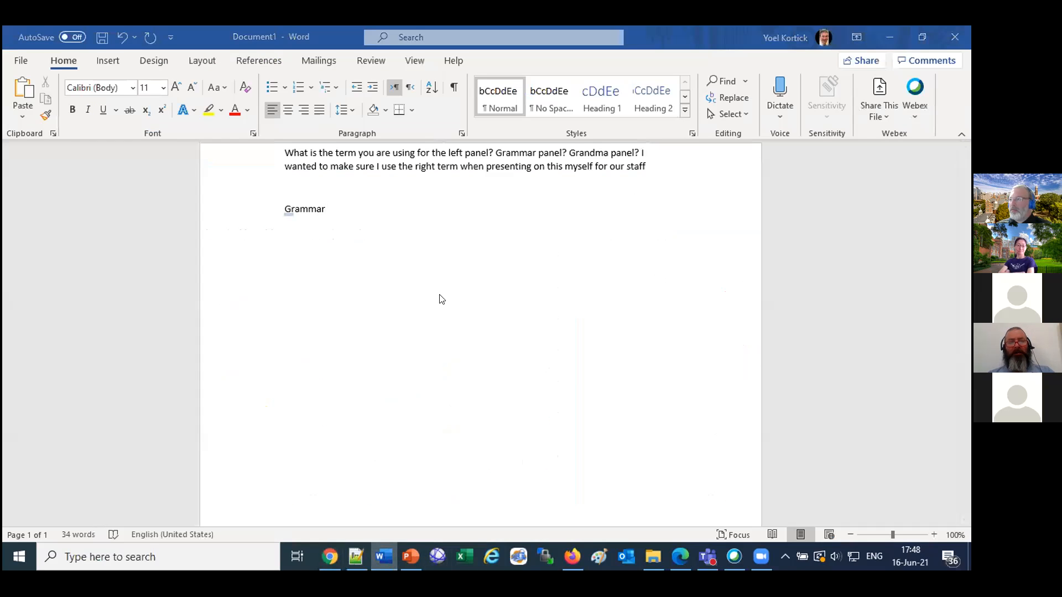
pyautogui.moveTo(277, 150); pyautogui.dragTo(412, 283)
pyautogui.write('Tennessee Tech has back office but I have Primo Visualization available.')
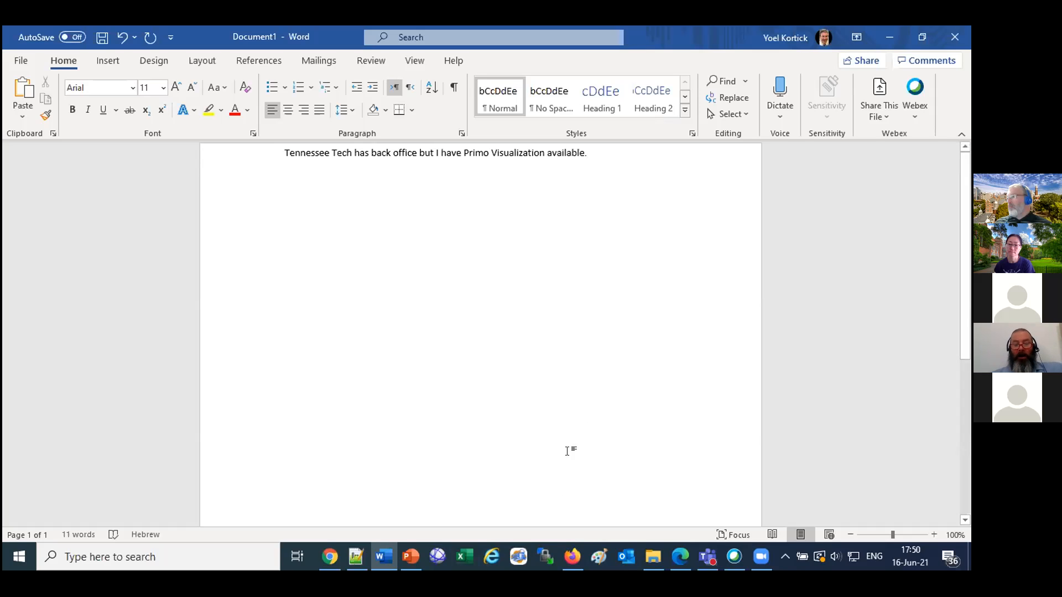
# Switch to Firefox, close the two Developer Network blog pages and look through the ExLibrisLtd channel's Data Visualization videos.
pyautogui.click(573, 557)
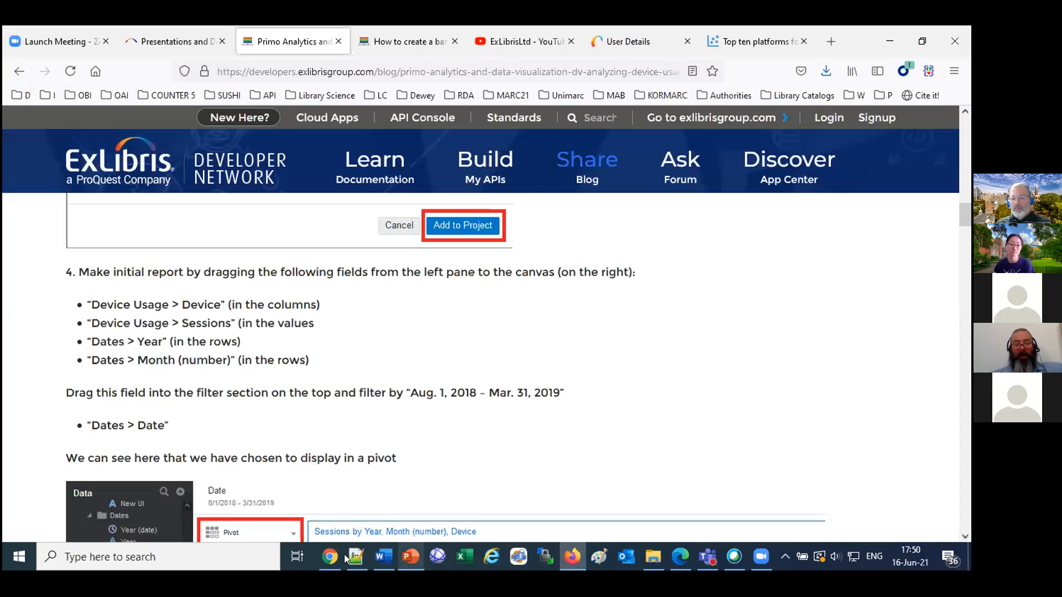
pyautogui.click(324, 555)
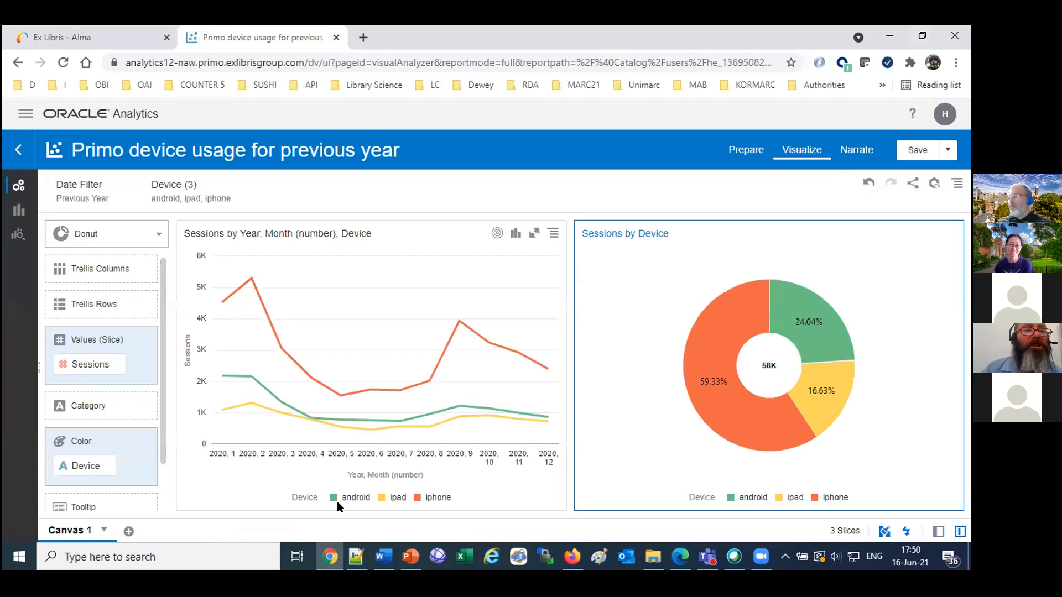
pyautogui.click(572, 553)
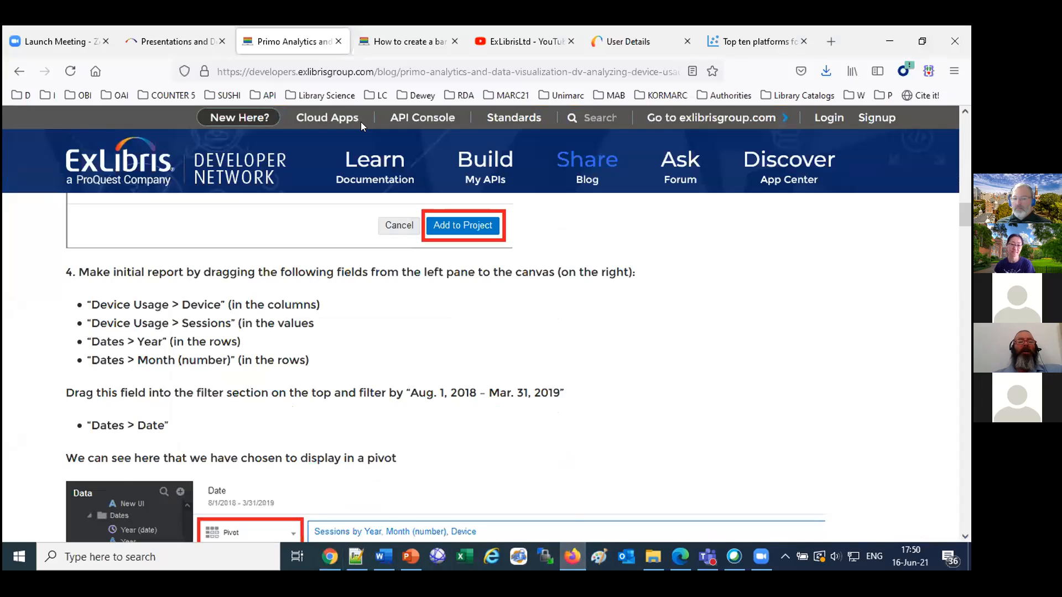
pyautogui.click(338, 43)
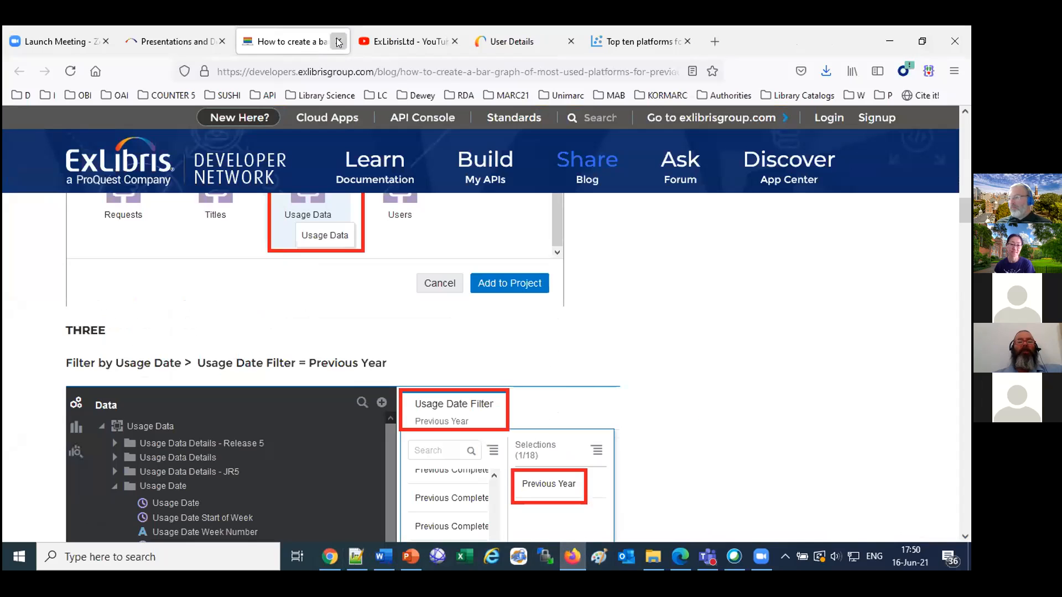
pyautogui.click(338, 43)
pyautogui.scroll(-2, 487, 350)
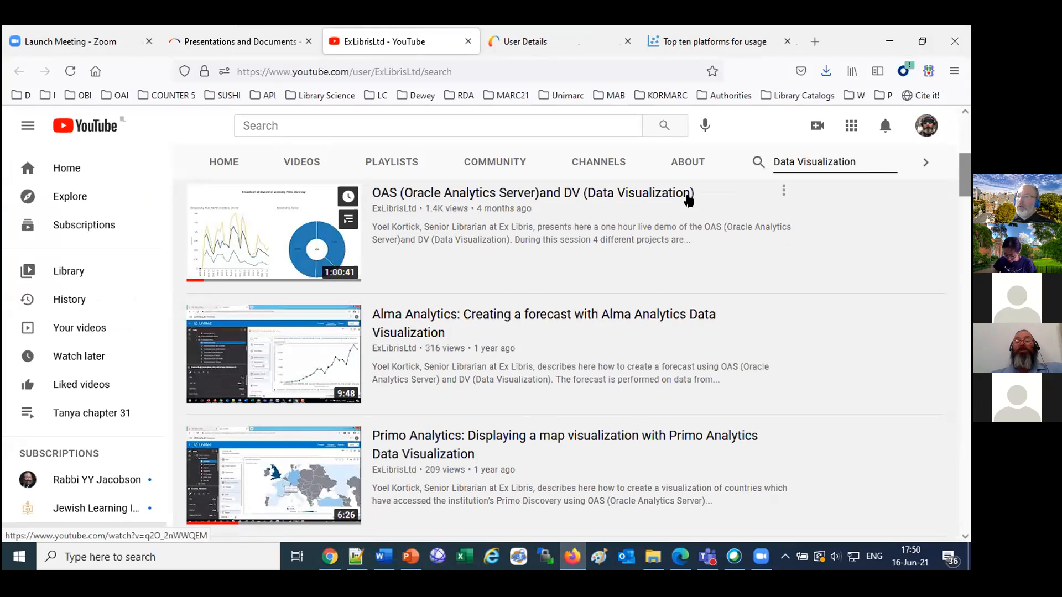
# Search Google for "forecast arima ets" in a new browser tab.
pyautogui.click(813, 41)
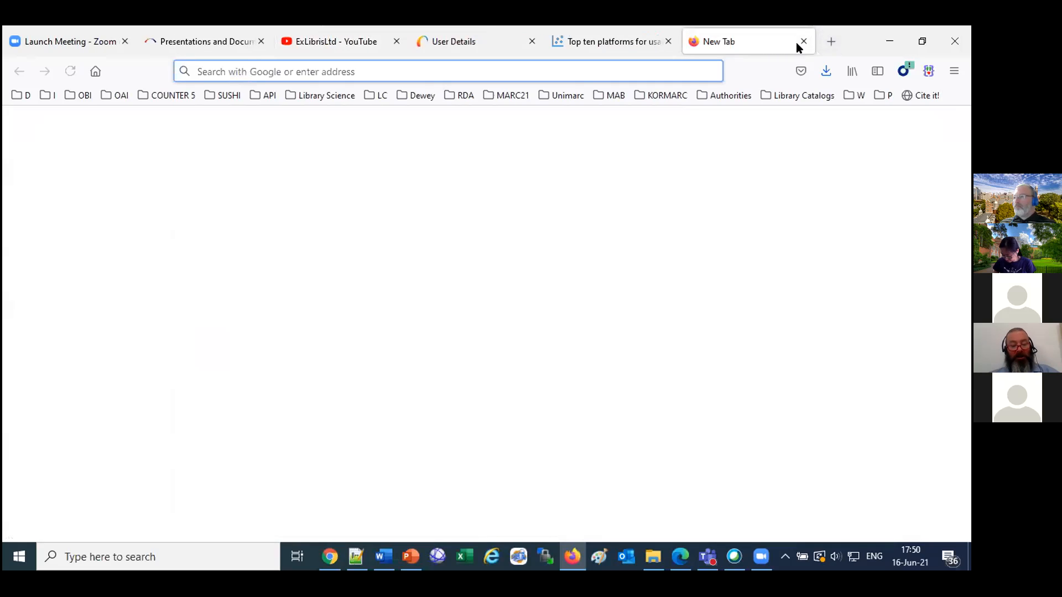
pyautogui.write('arima')
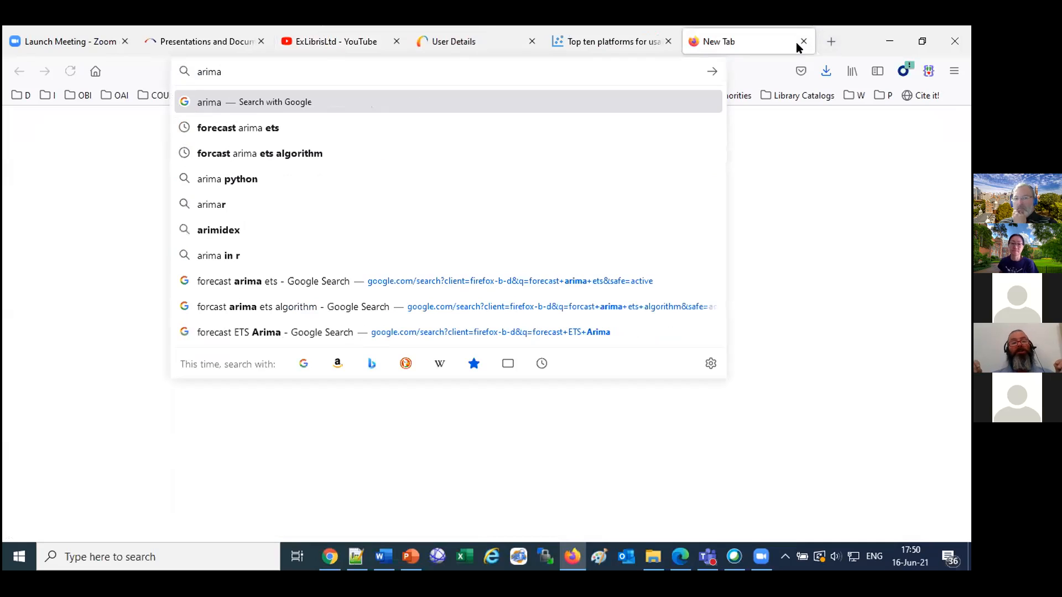
pyautogui.click(258, 133)
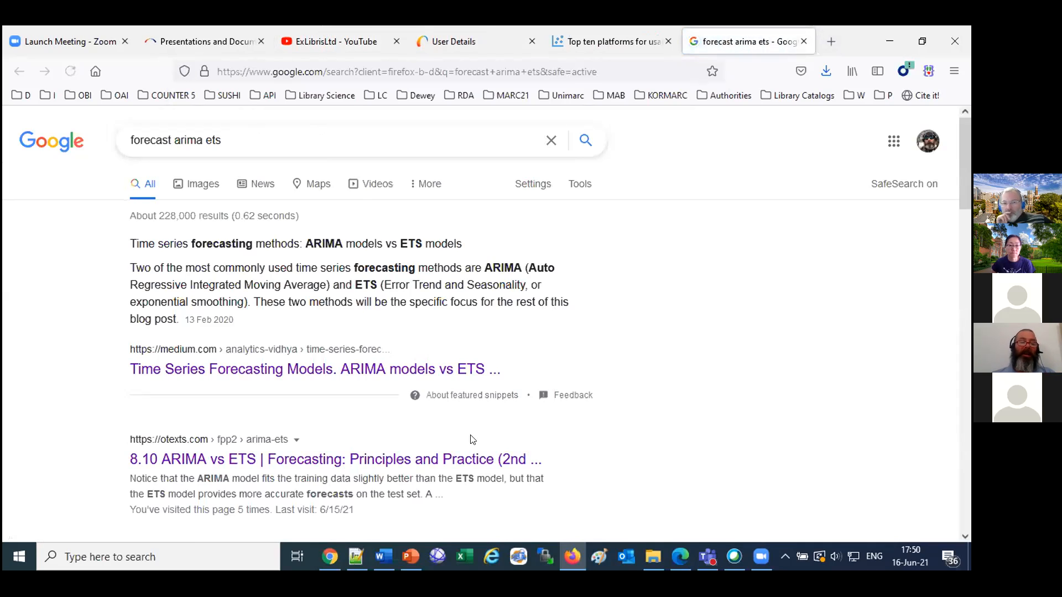
# Open the "8.10 ARIMA vs ETS" result in a separate tab and examine its model comparison table and example code.
pyautogui.rightClick(355, 463)
pyautogui.click(386, 246)
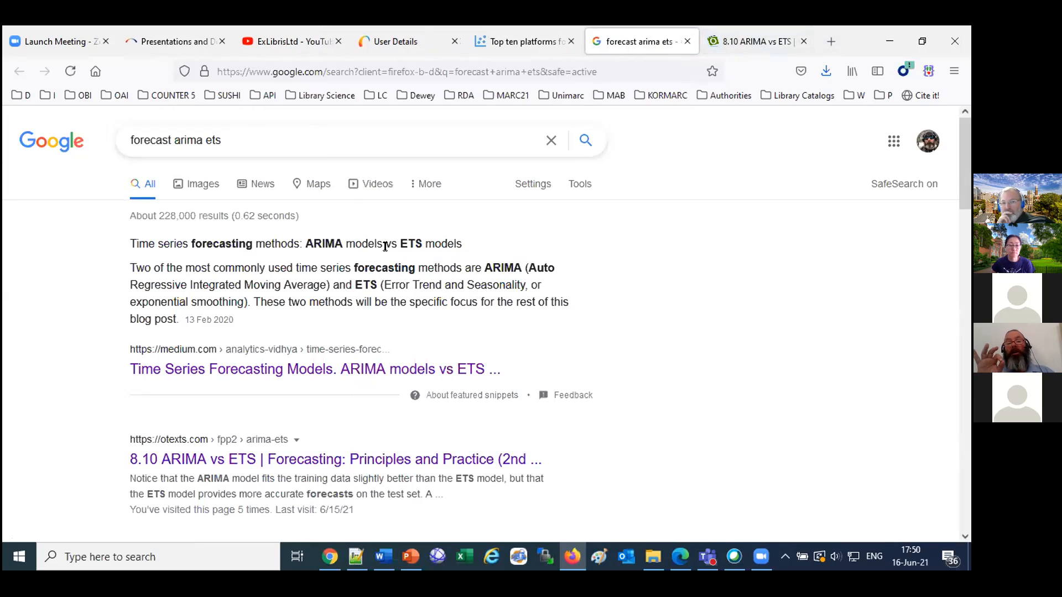
pyautogui.click(745, 33)
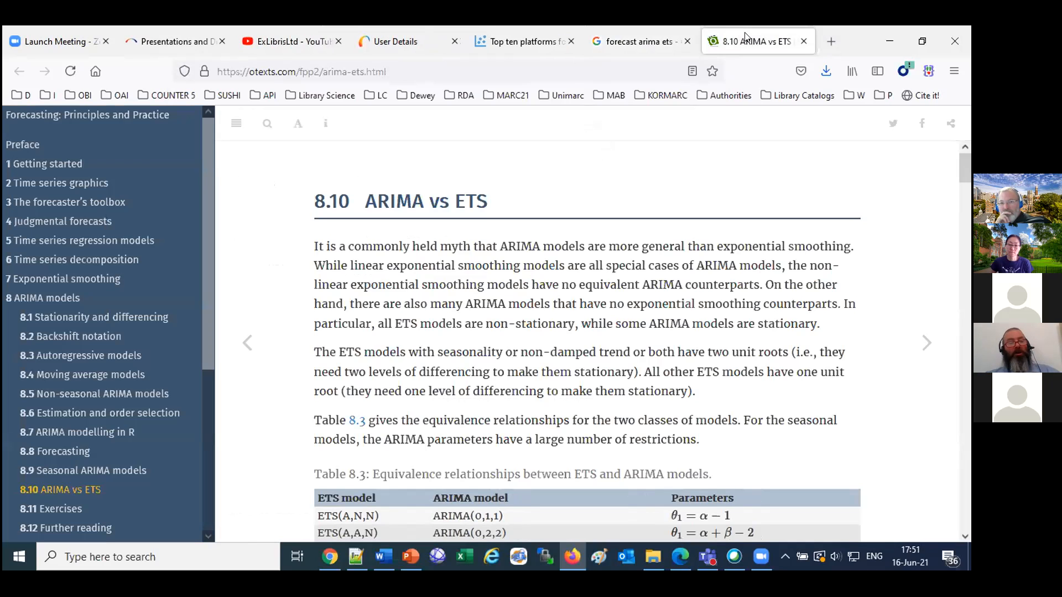
pyautogui.scroll(-5, 633, 265)
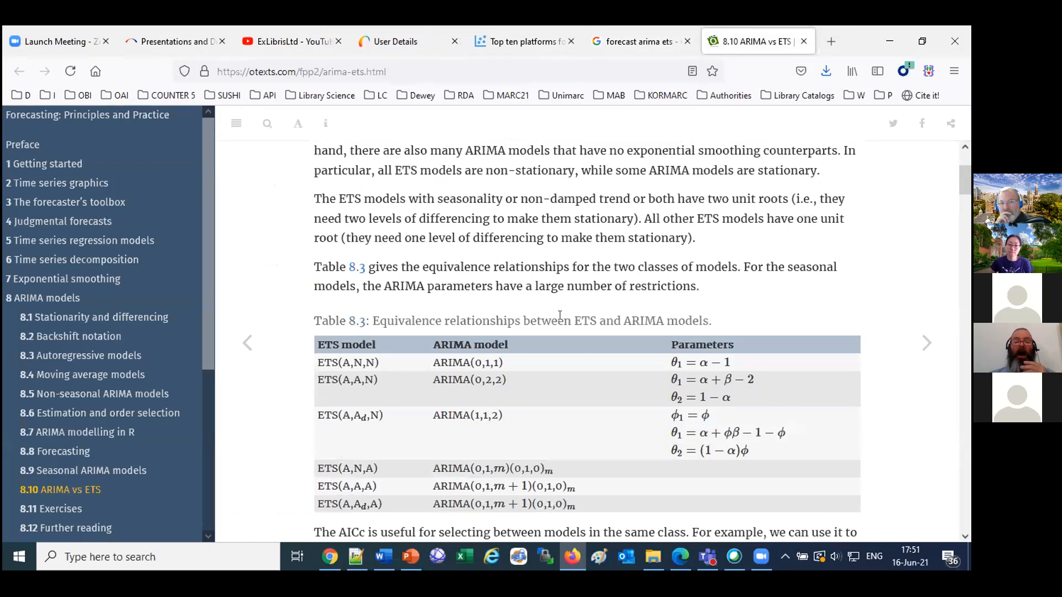
pyautogui.scroll(-5, 561, 326)
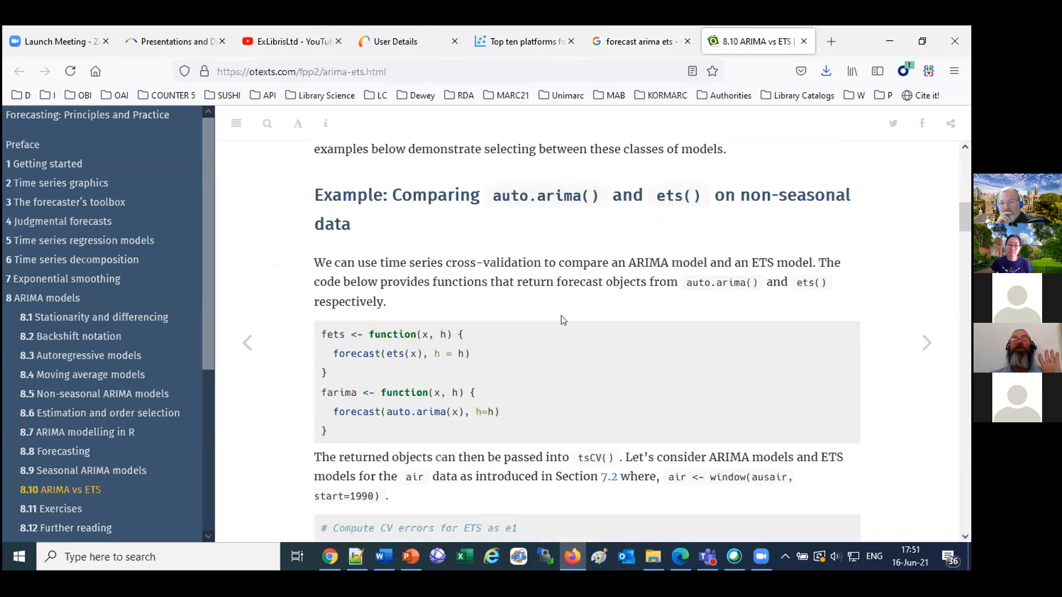
pyautogui.scroll(-3, 562, 319)
pyautogui.scroll(7, 562, 320)
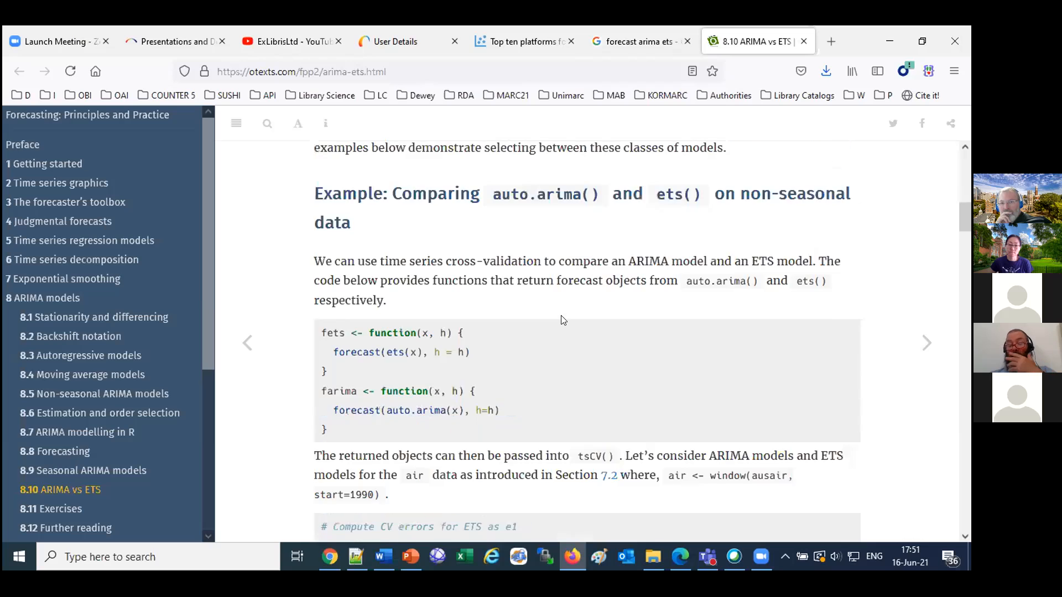
pyautogui.scroll(7, 562, 319)
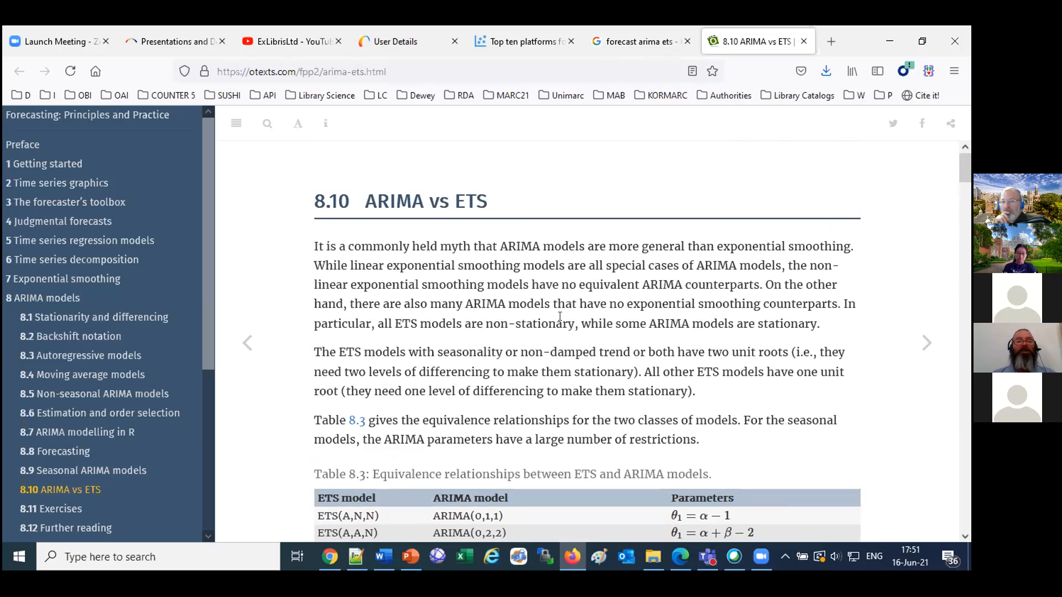
# Return to the "Top ten platforms for usage" project and save it.
pyautogui.click(381, 46)
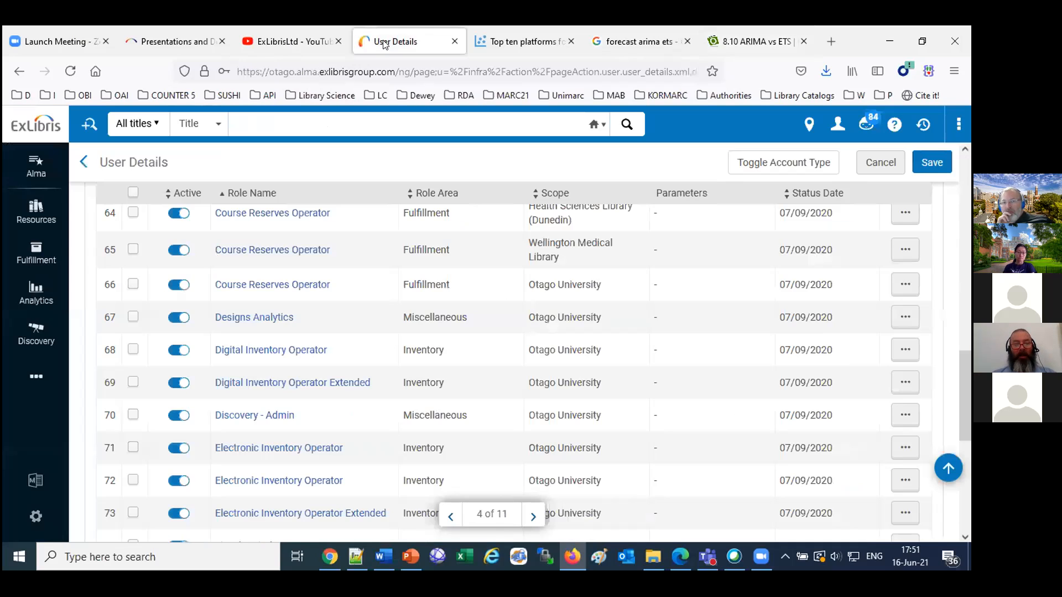
pyautogui.click(504, 47)
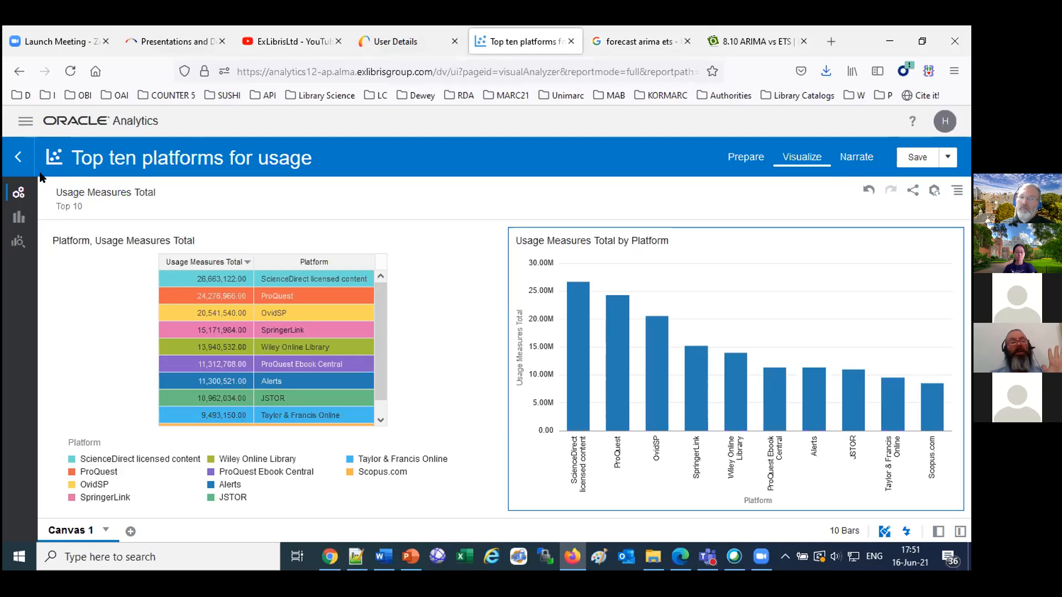
pyautogui.click(915, 165)
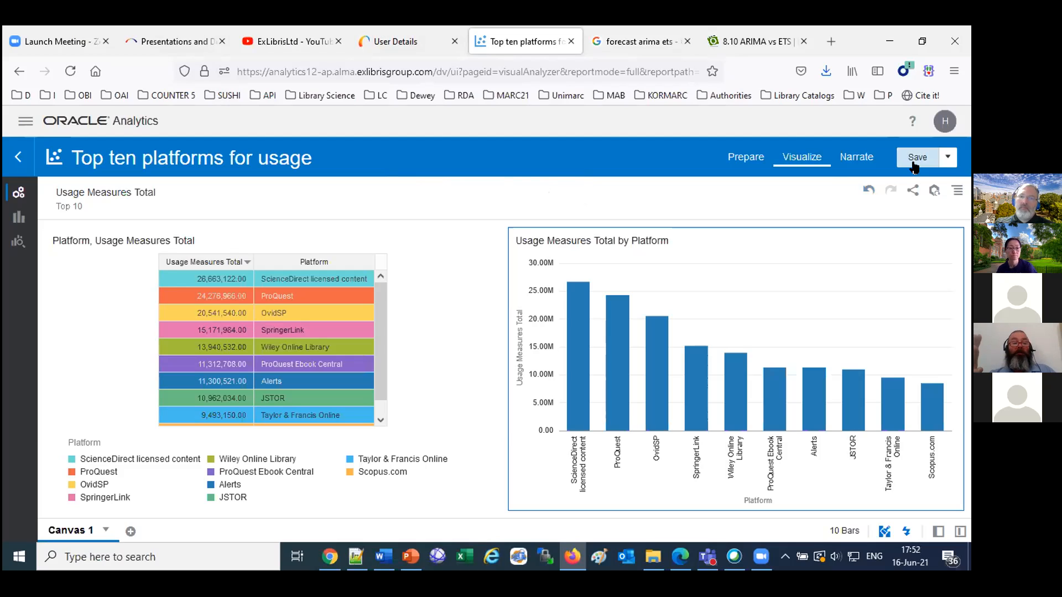
# Go to the Oracle Analytics home page and create a new project.
pyautogui.click(24, 119)
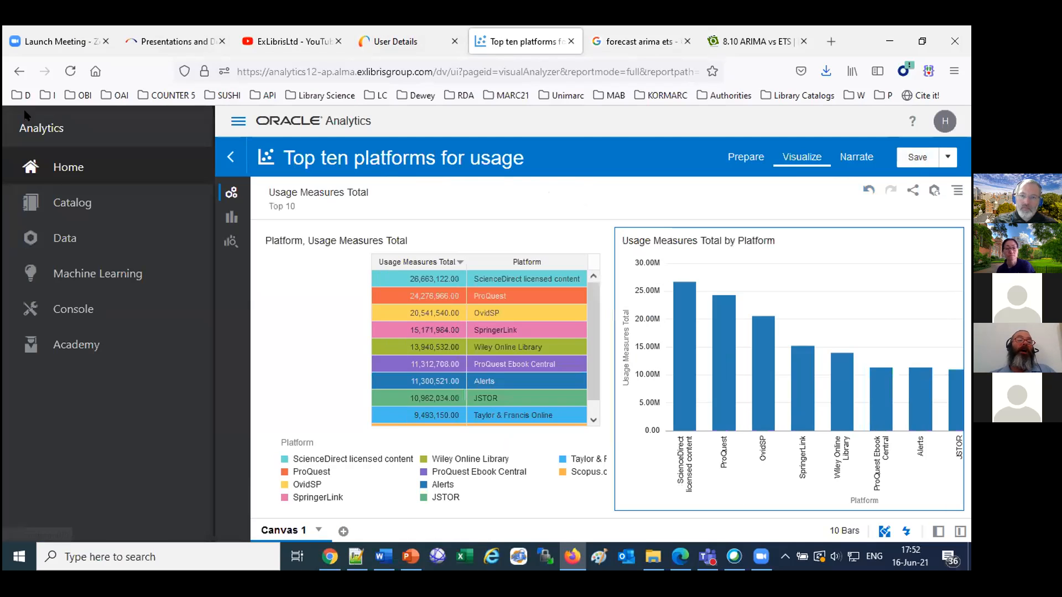
pyautogui.click(58, 171)
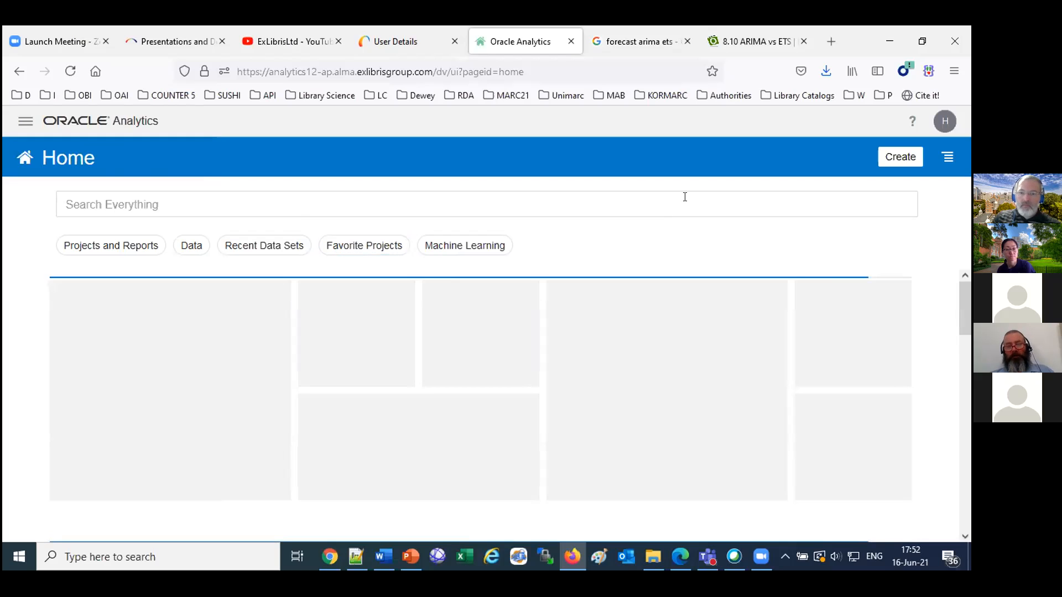
pyautogui.click(900, 157)
pyautogui.click(788, 231)
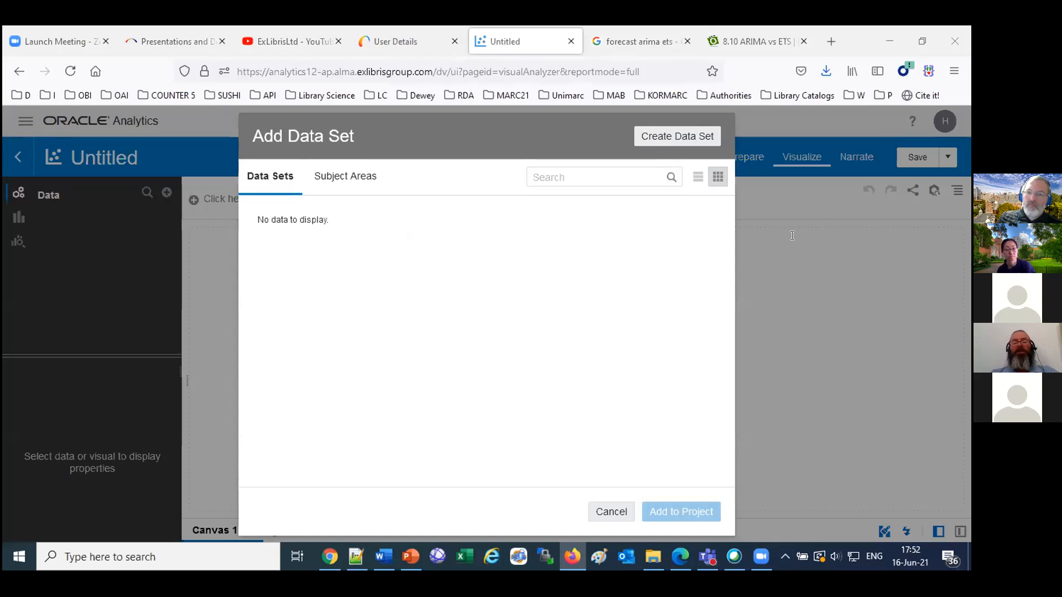
# Find the Funds Expenditure subject area by searching for "fu" and add it to the project.
pyautogui.click(341, 179)
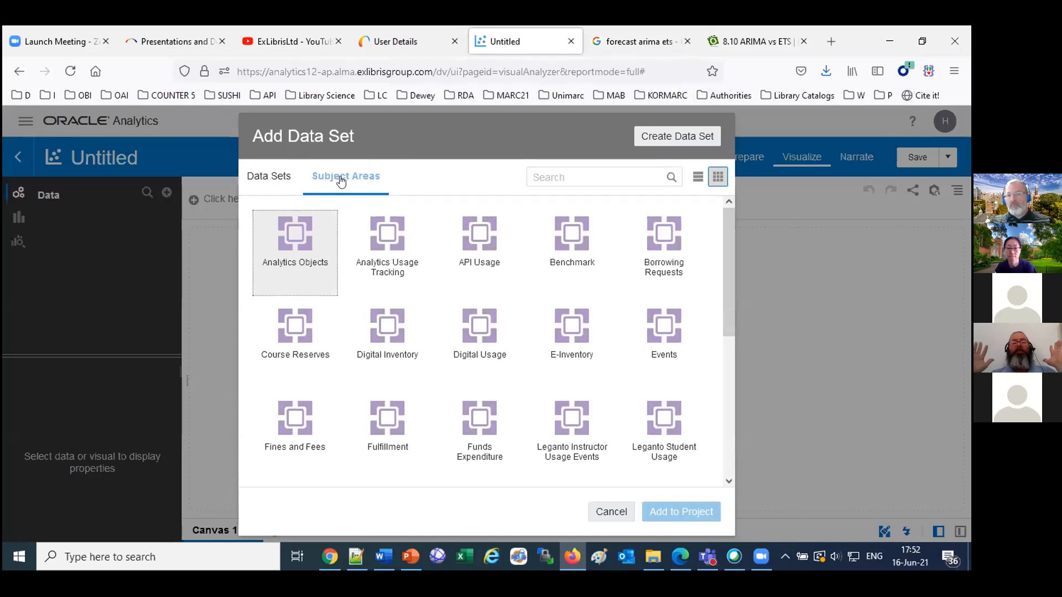
pyautogui.click(480, 421)
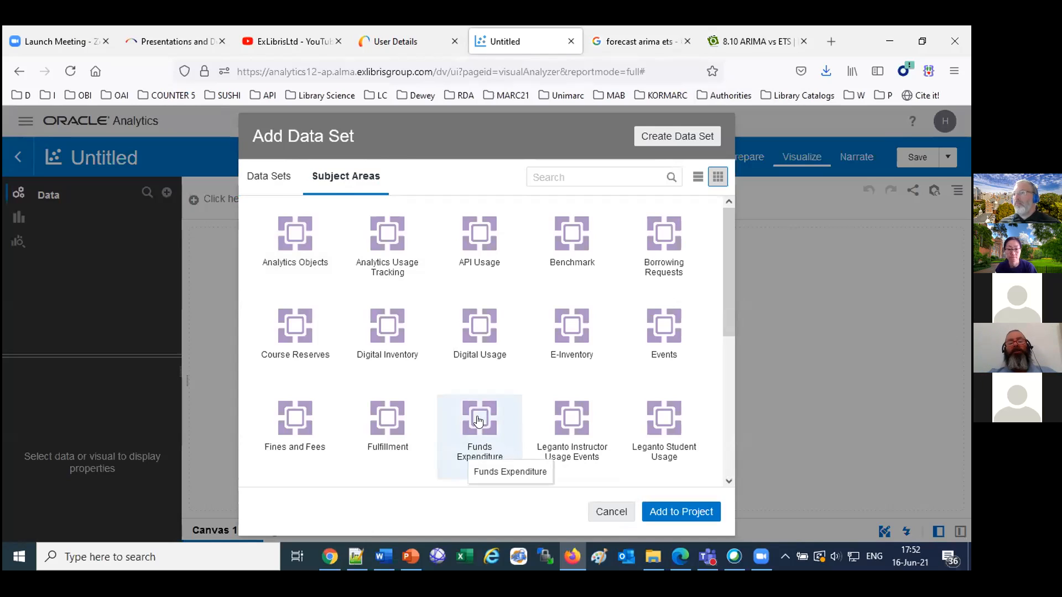
pyautogui.click(696, 180)
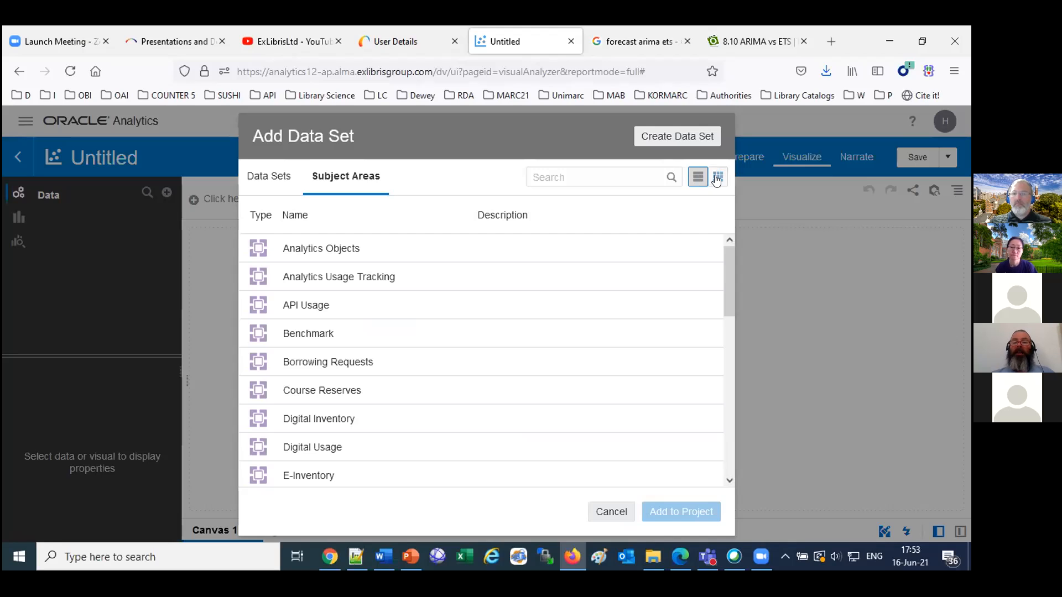
pyautogui.click(716, 178)
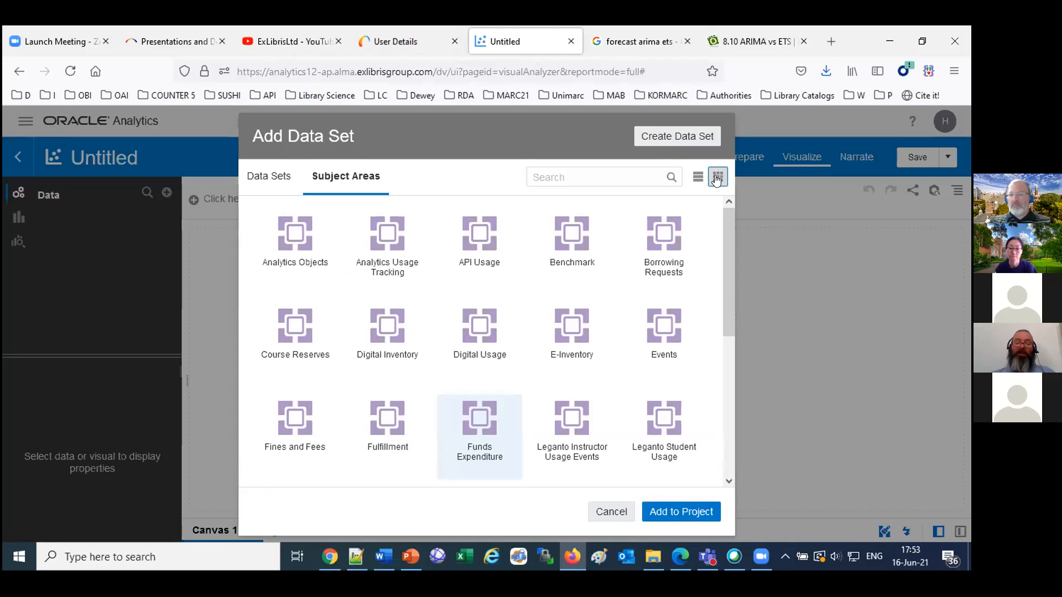
pyautogui.click(594, 172)
pyautogui.write('fu')
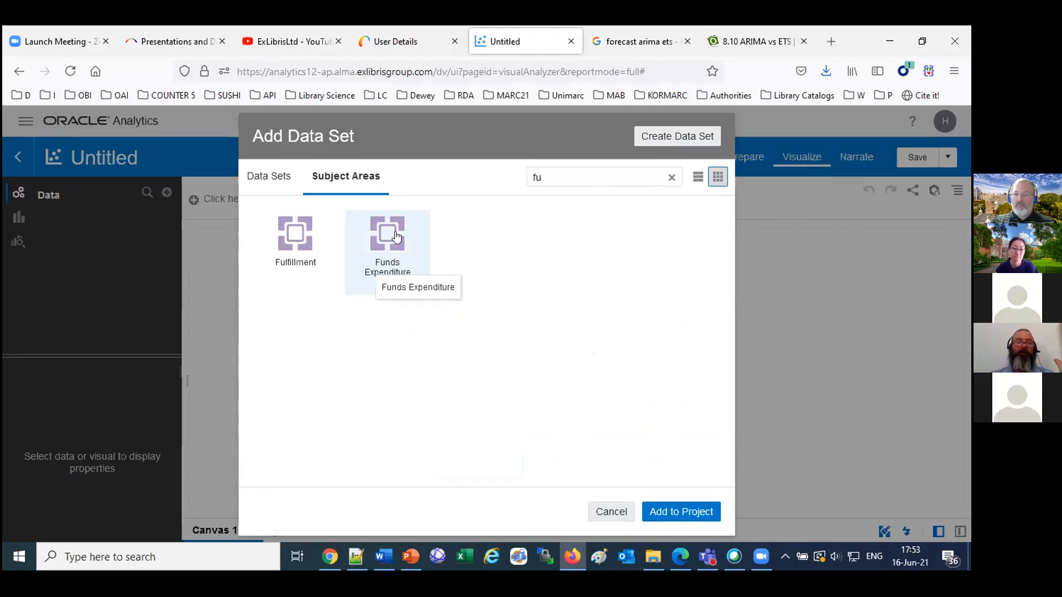
pyautogui.click(679, 513)
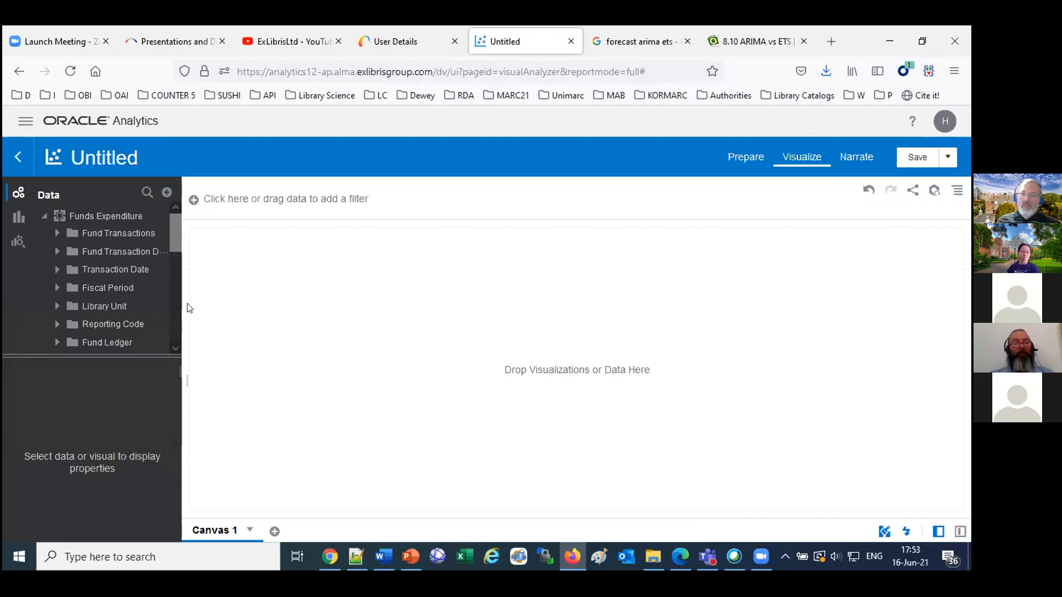
# Place Transaction Expenditure Amount of type Electronic Format and of type Physical Format from Fund Transactions together on the empty canvas.
pyautogui.moveTo(177, 303); pyautogui.dragTo(343, 303)
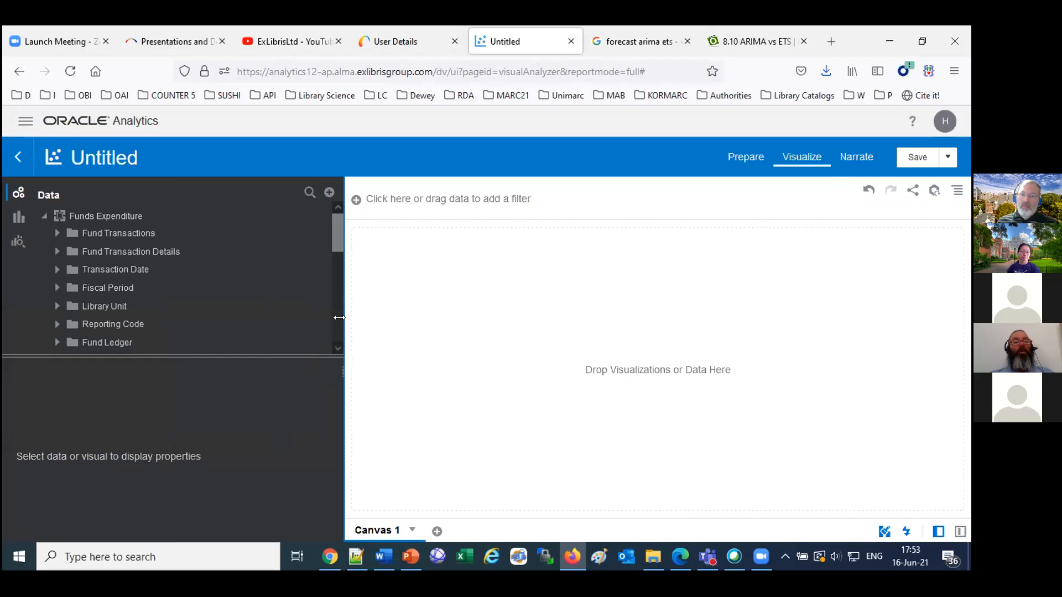
pyautogui.click(55, 235)
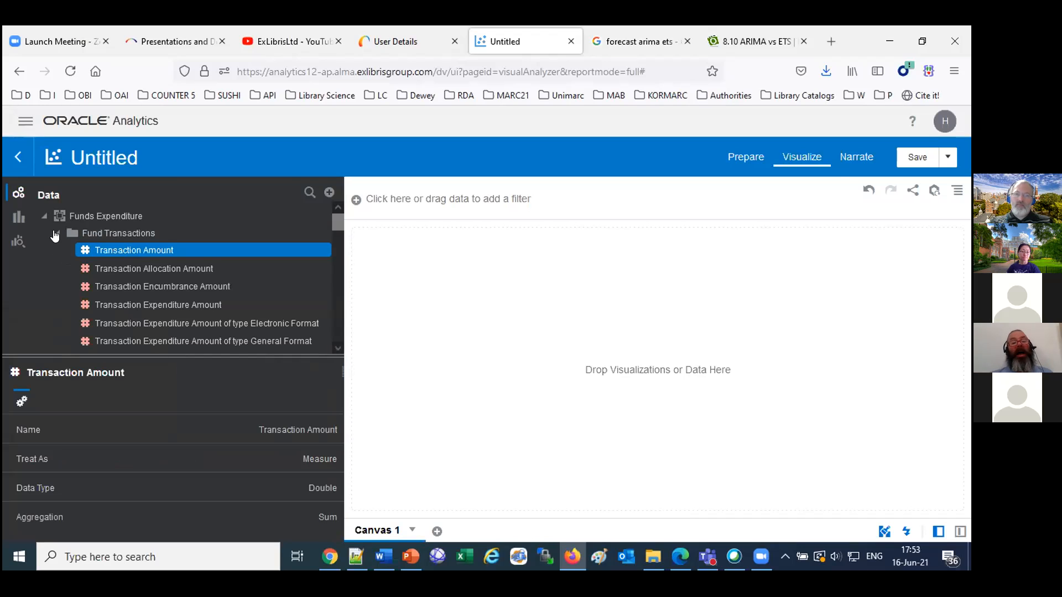
pyautogui.scroll(-5, 167, 316)
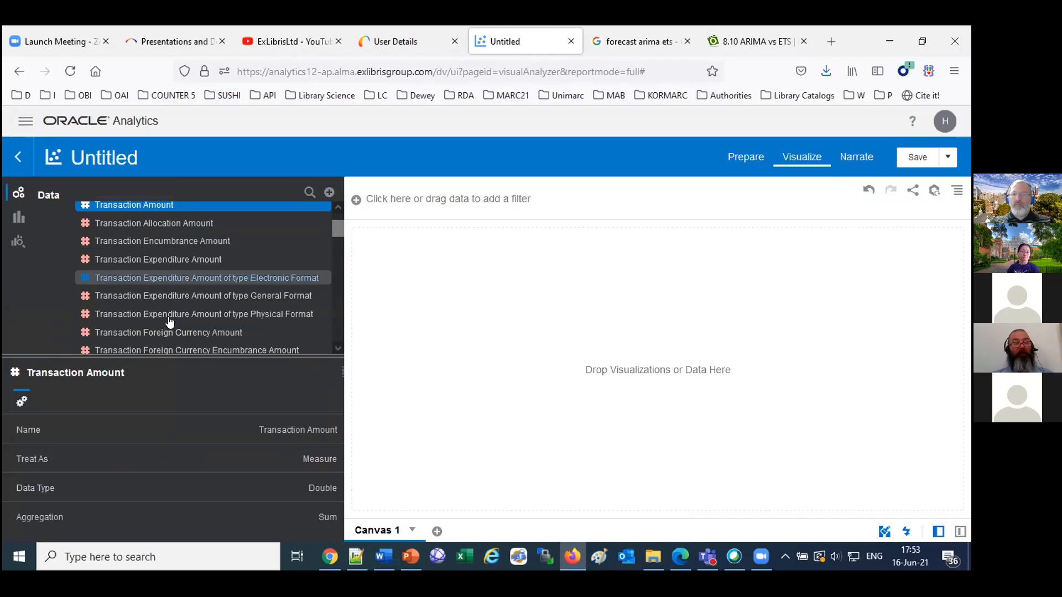
pyautogui.scroll(1, 334, 235)
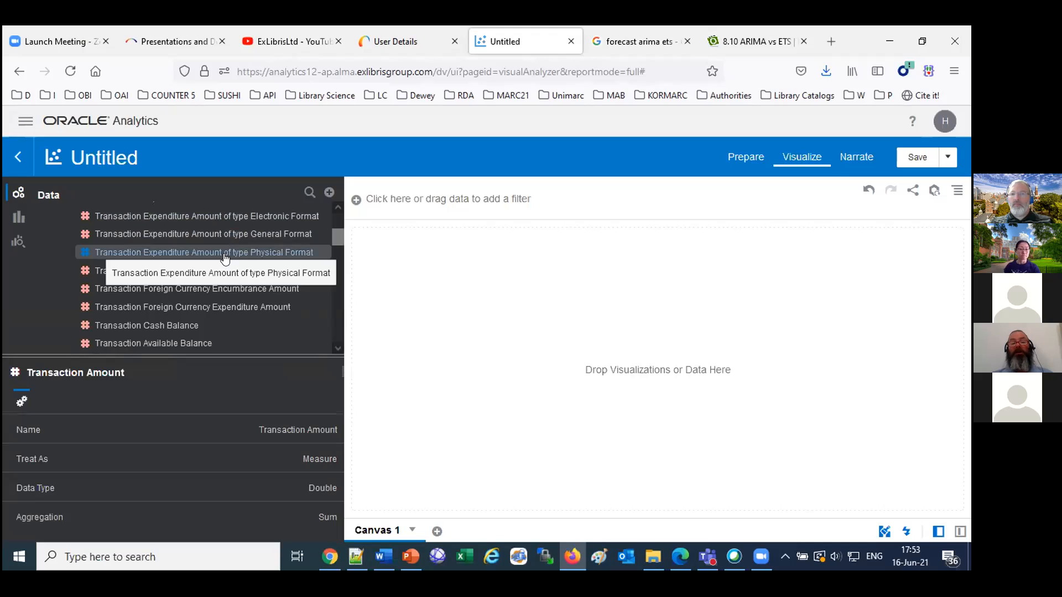
pyautogui.click(225, 255)
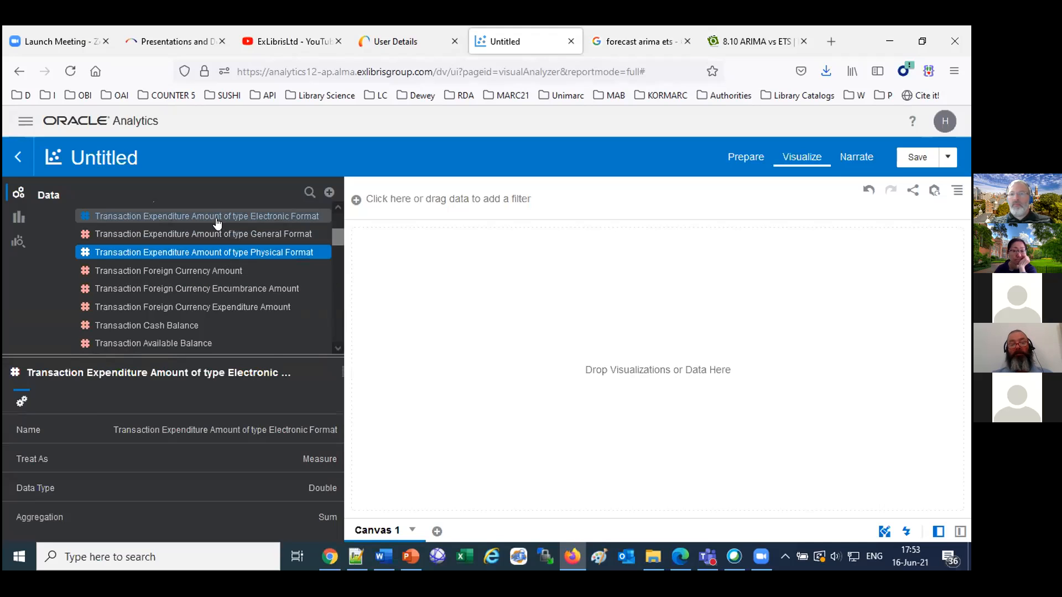
pyautogui.keyDown('ctrl'); pyautogui.click(246, 224); pyautogui.keyUp('ctrl')
pyautogui.moveTo(246, 224); pyautogui.dragTo(552, 307)
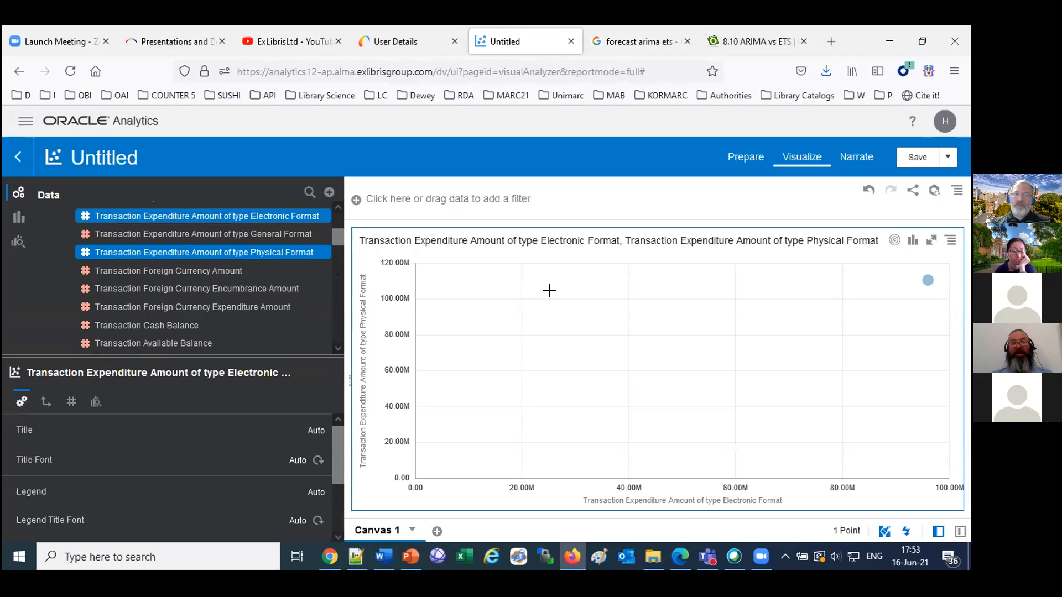
# Display the visualization's layout settings and change the automatic scatter chart to a Table.
pyautogui.click(960, 531)
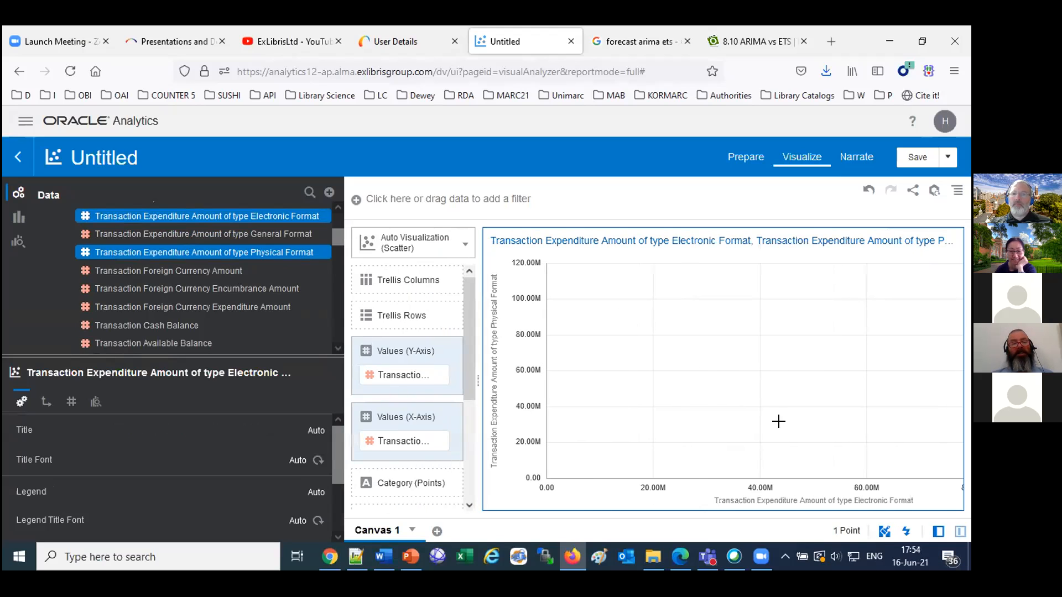
pyautogui.click(407, 247)
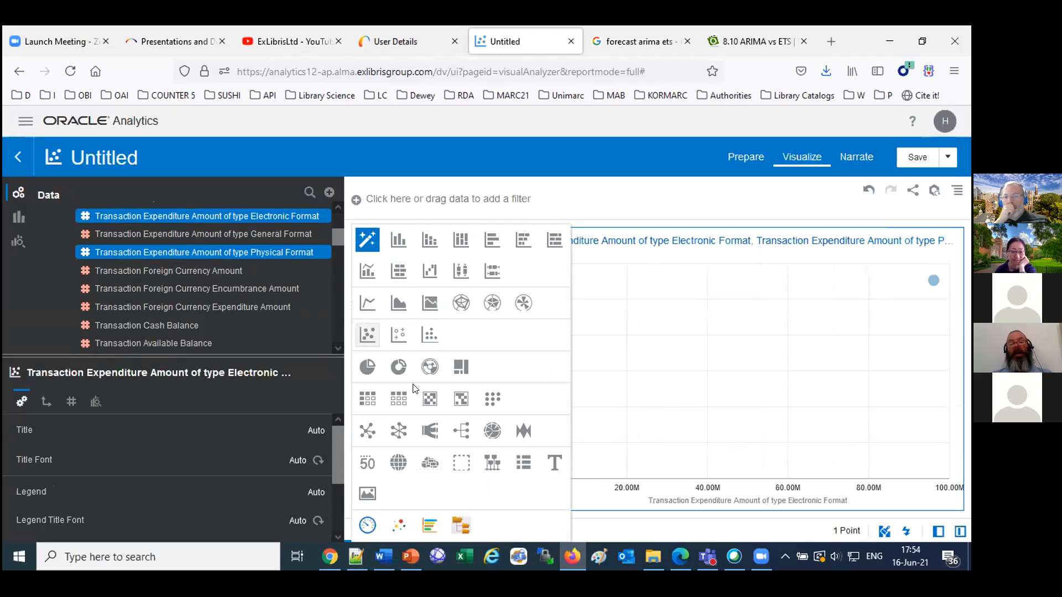
pyautogui.click(397, 398)
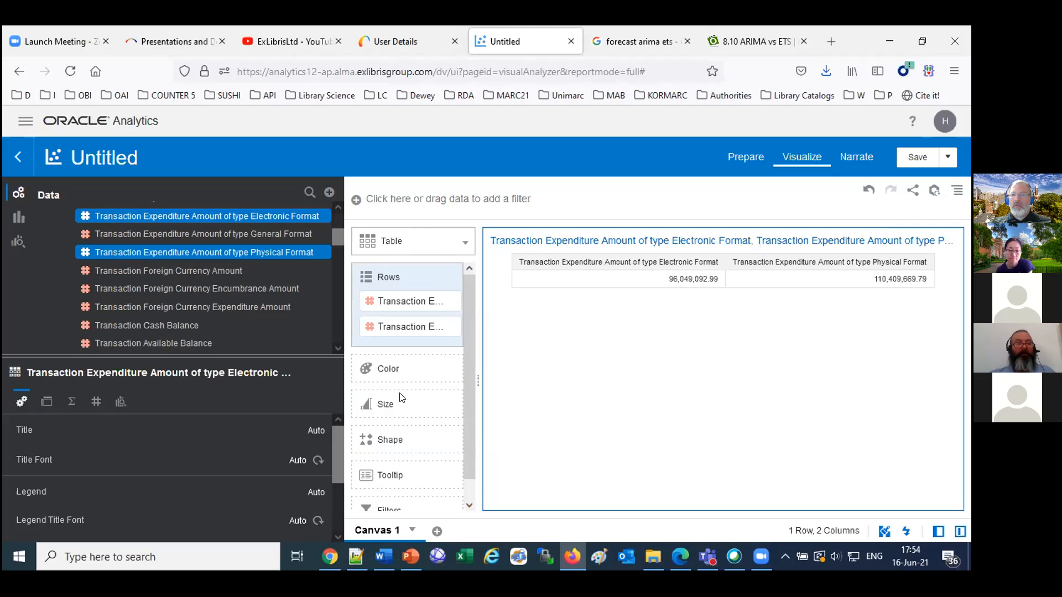
# Add Transaction Date Year from the Transaction Date folder as the table's first column.
pyautogui.scroll(-5, 277, 314)
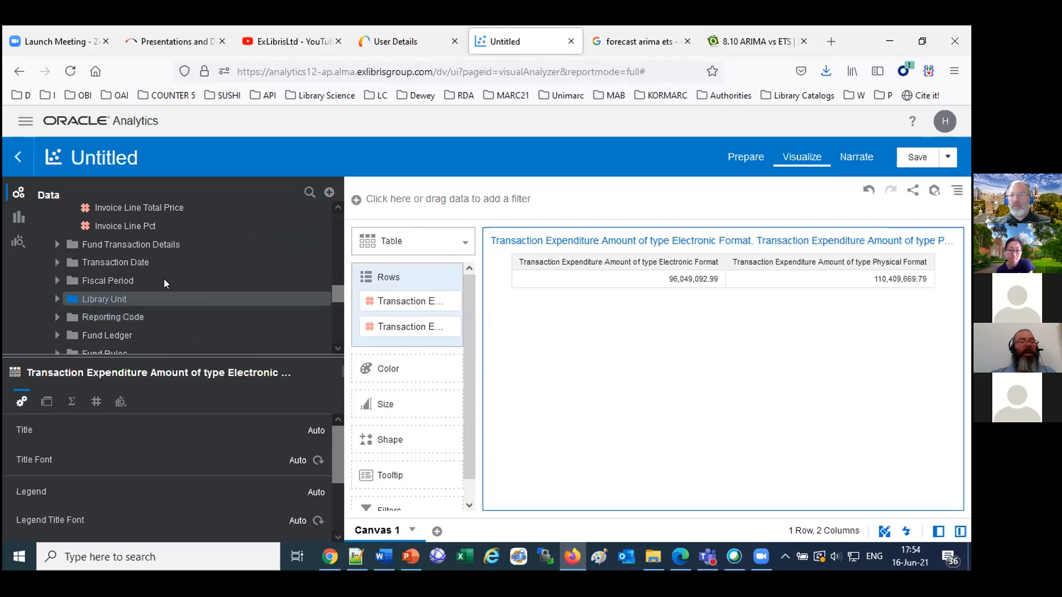
pyautogui.click(57, 263)
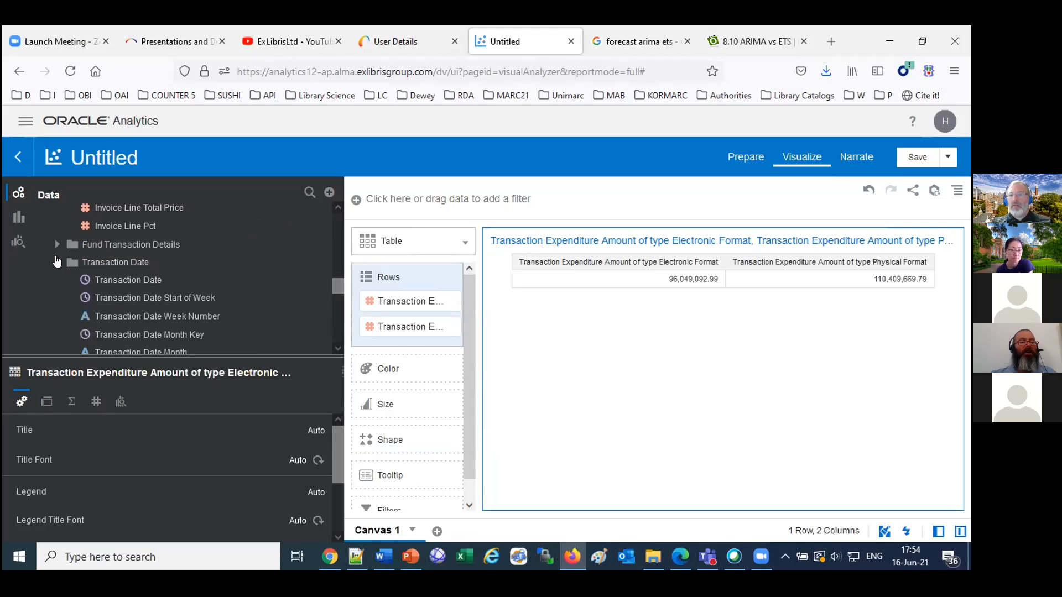
pyautogui.scroll(-2, 336, 345)
pyautogui.moveTo(159, 339); pyautogui.dragTo(505, 269)
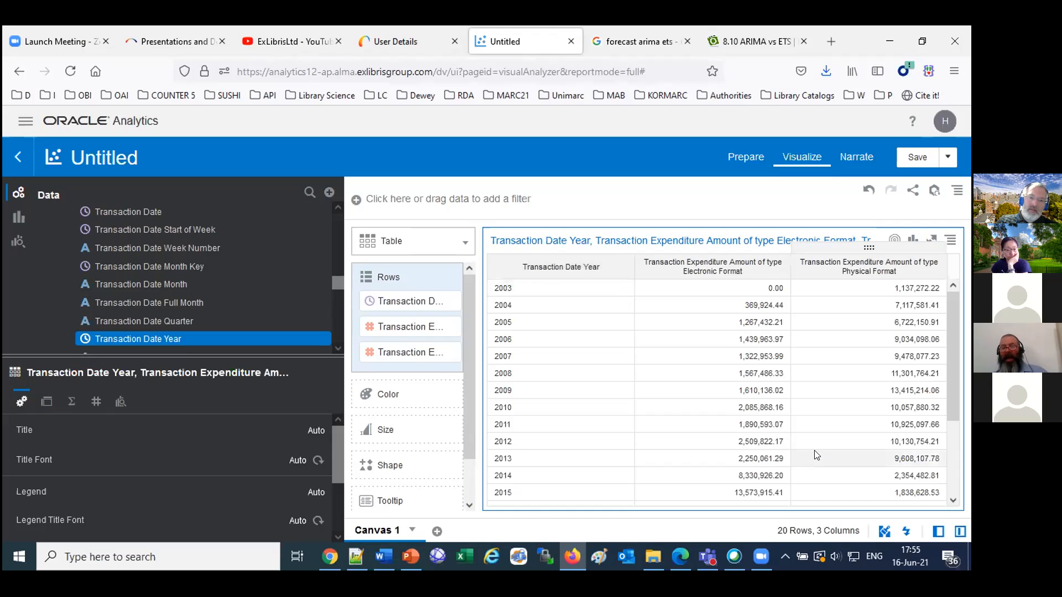
# Review the yearly expenditure rows and keep only the years 2005 through 2020 in the table.
pyautogui.scroll(-3, 818, 450)
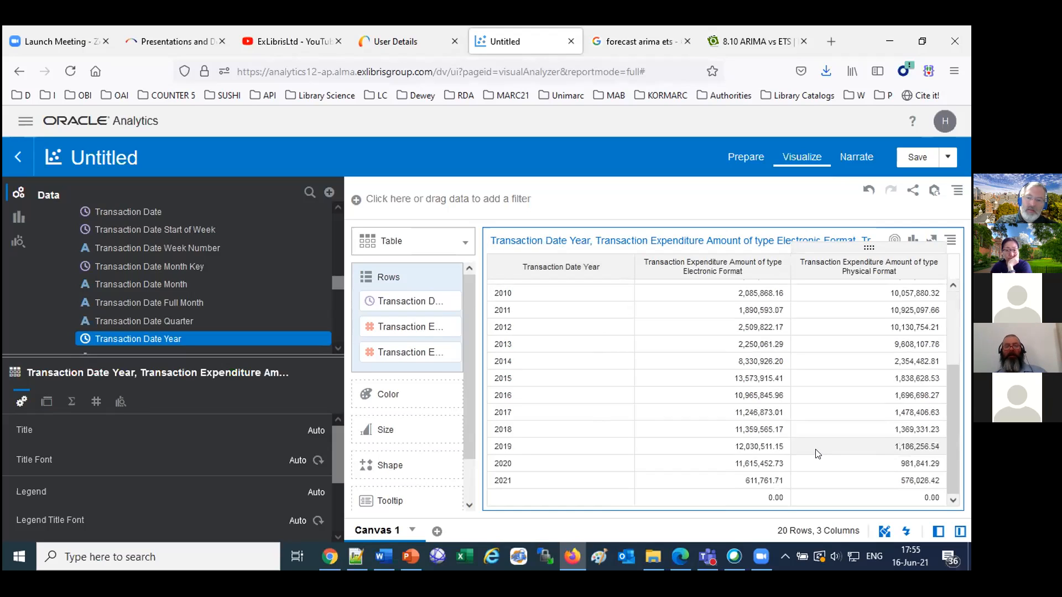
pyautogui.scroll(3, 818, 453)
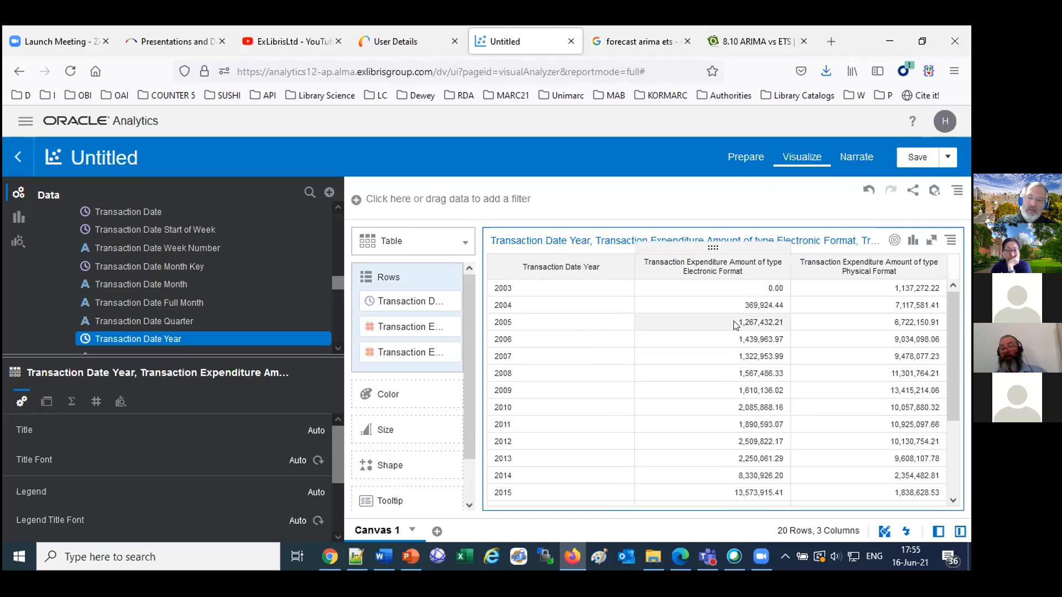
pyautogui.scroll(-3, 736, 325)
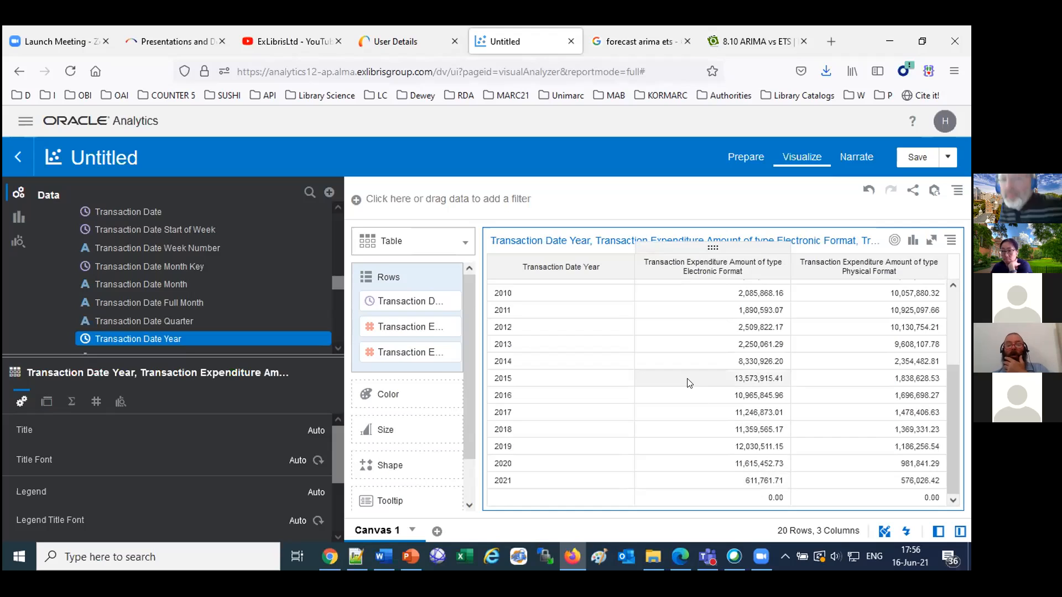
pyautogui.scroll(3, 689, 378)
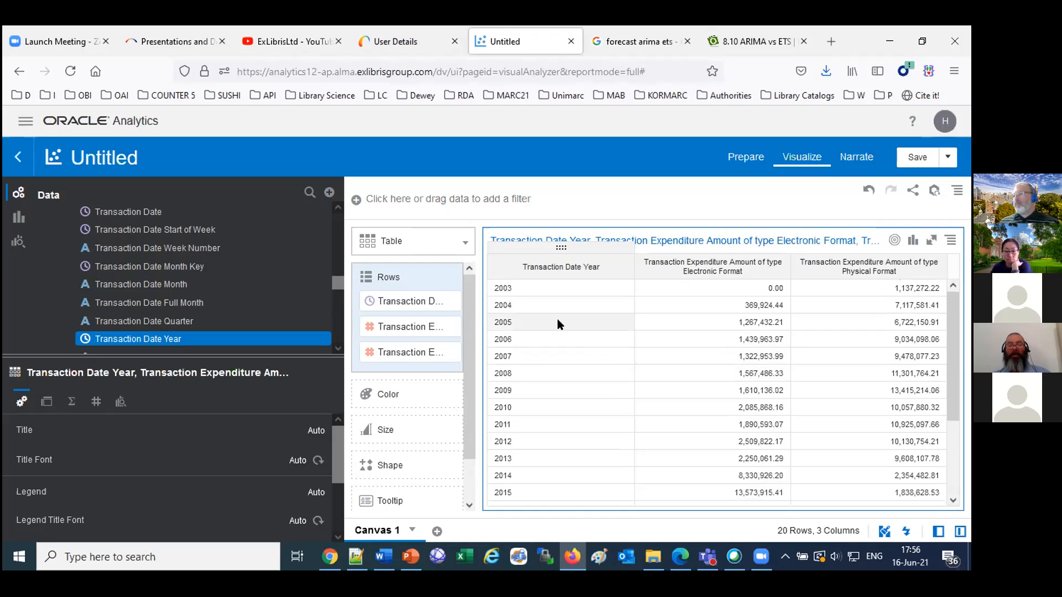
pyautogui.scroll(-3, 559, 323)
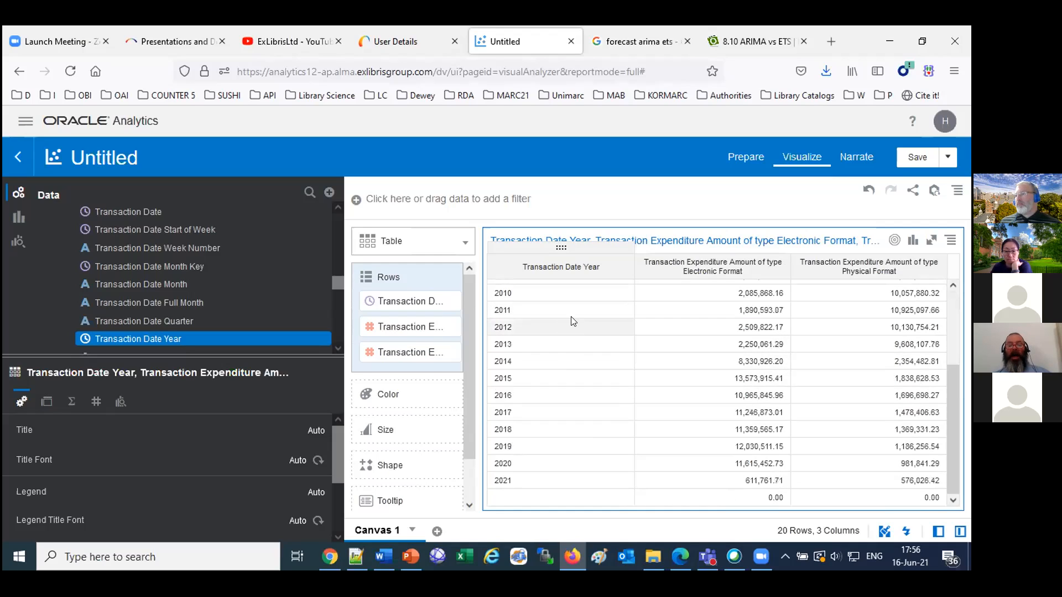
pyautogui.keyDown('shift'); pyautogui.click(530, 469); pyautogui.keyUp('shift')
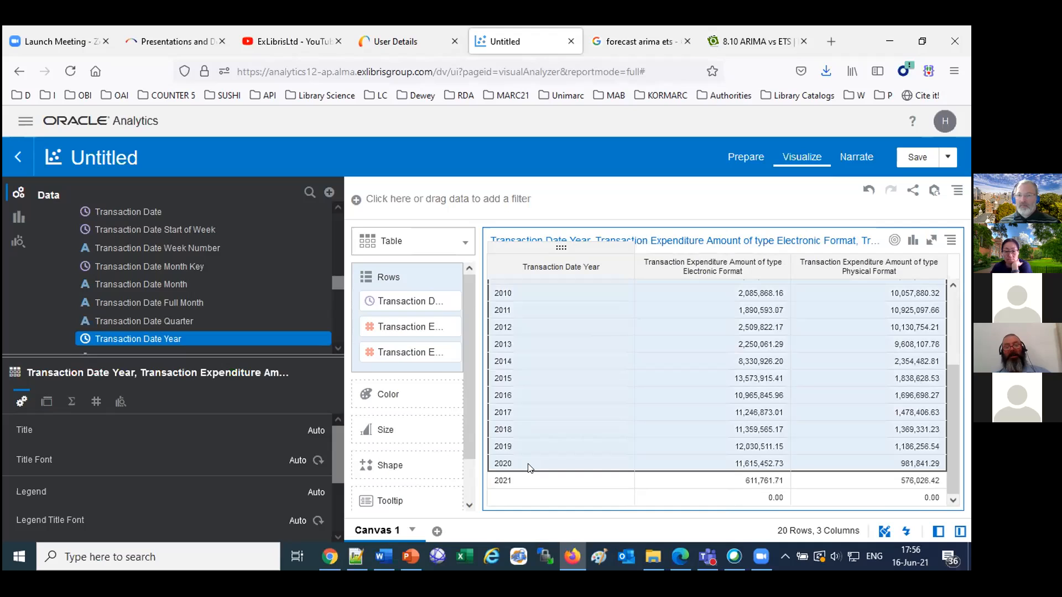
pyautogui.rightClick(549, 426)
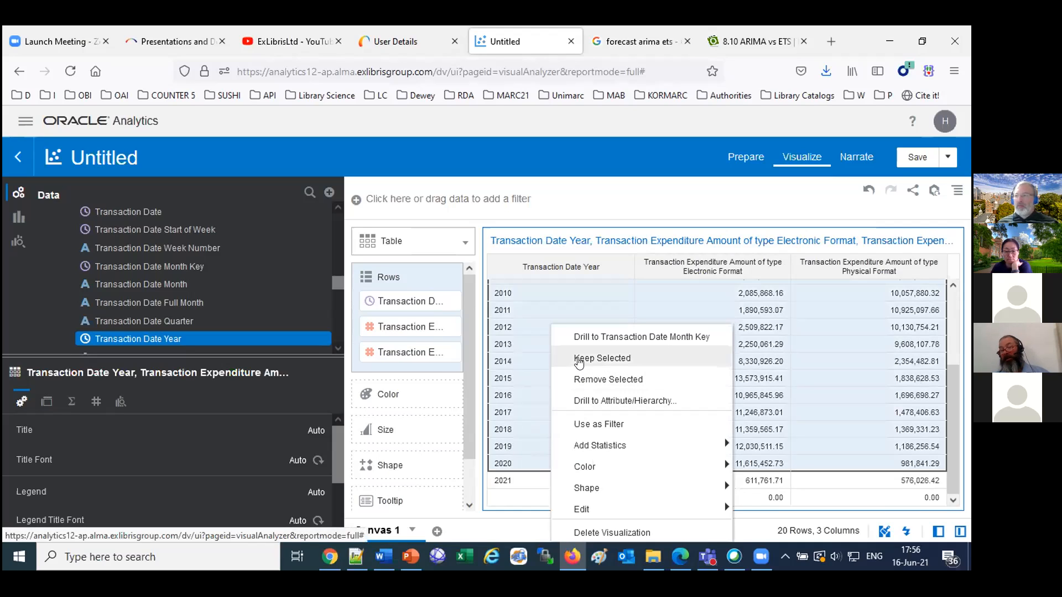
pyautogui.click(602, 358)
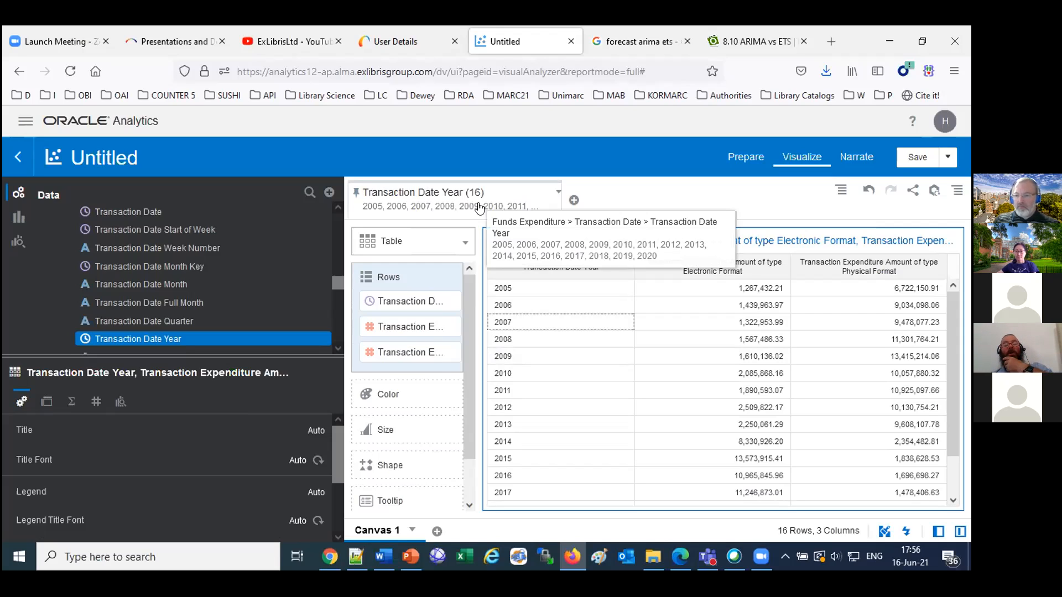
# Convert the table to a Line chart and move the Physical Format expenditure from Color to the Y-axis values.
pyautogui.moveTo(344, 299); pyautogui.dragTo(307, 299)
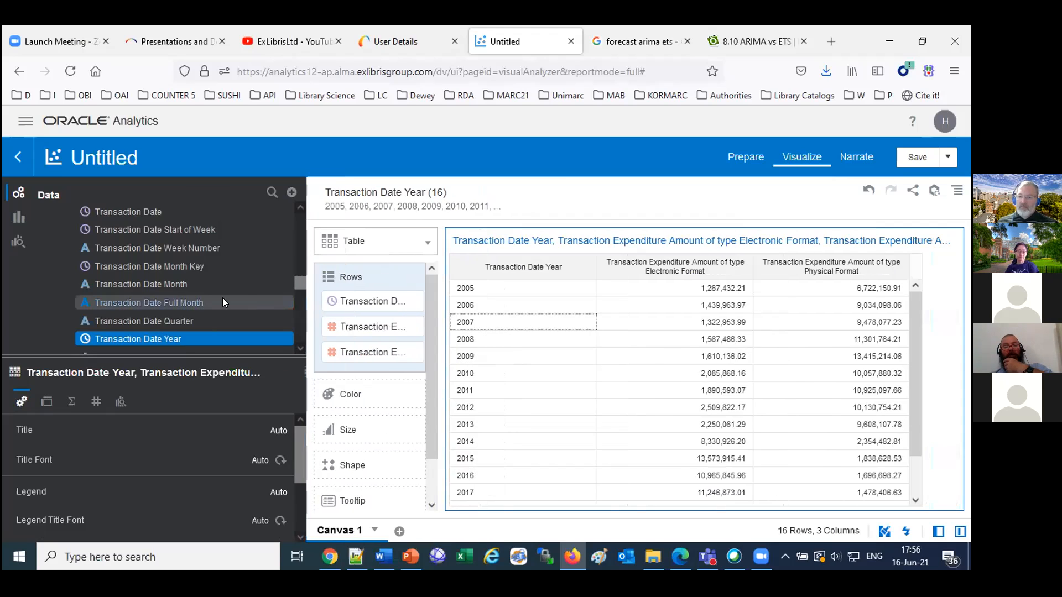
pyautogui.moveTo(223, 303); pyautogui.dragTo(166, 303)
pyautogui.click(247, 242)
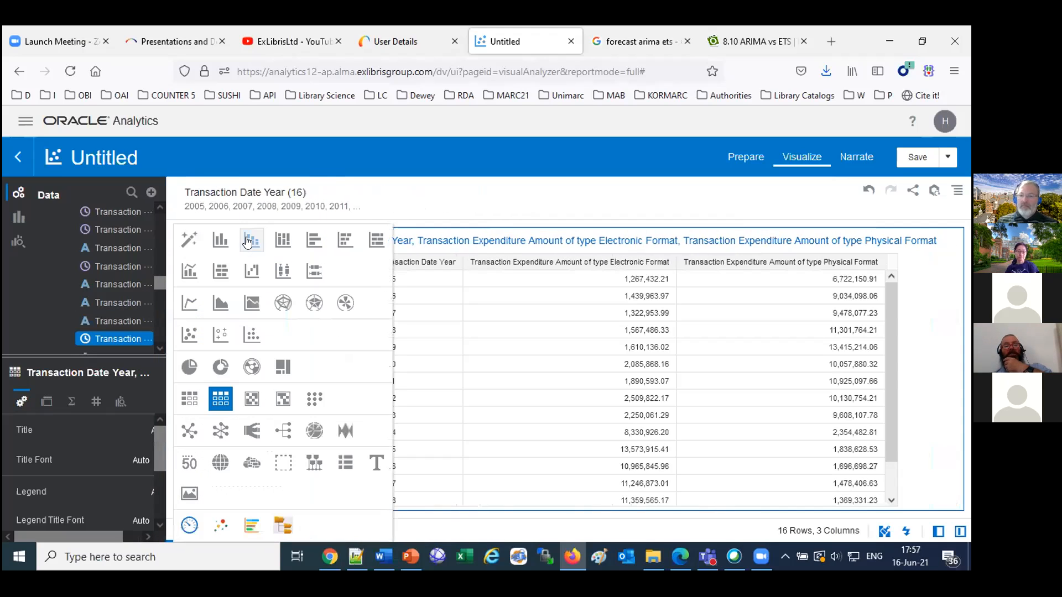
pyautogui.click(190, 302)
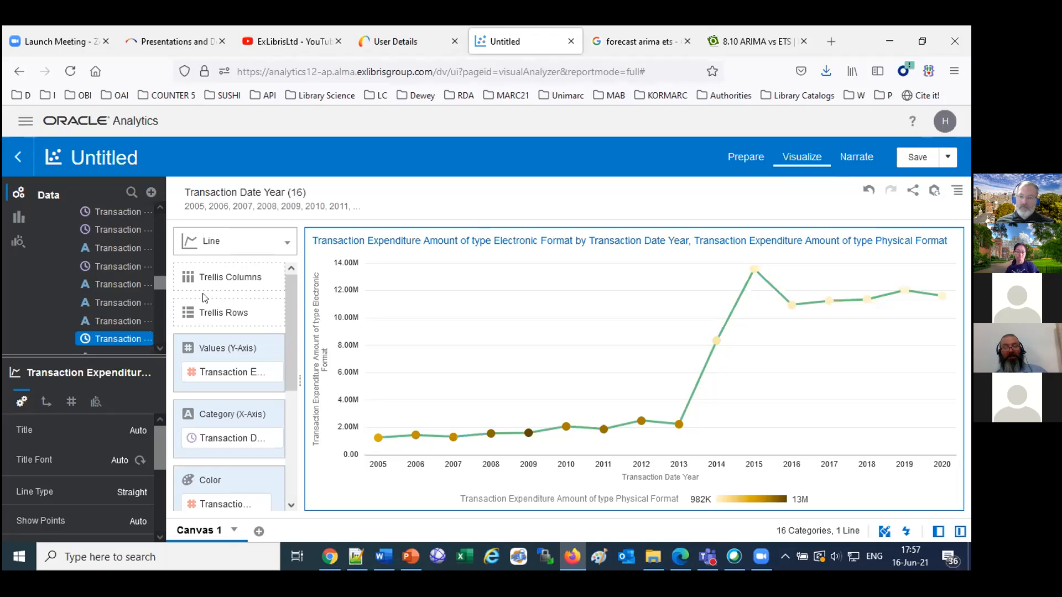
pyautogui.moveTo(236, 497); pyautogui.dragTo(237, 388)
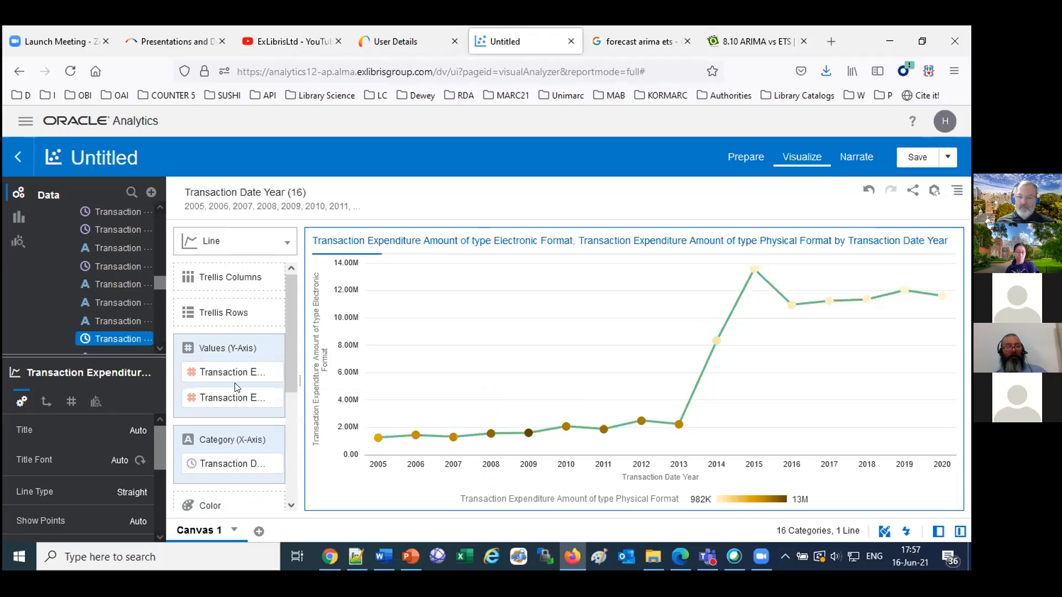
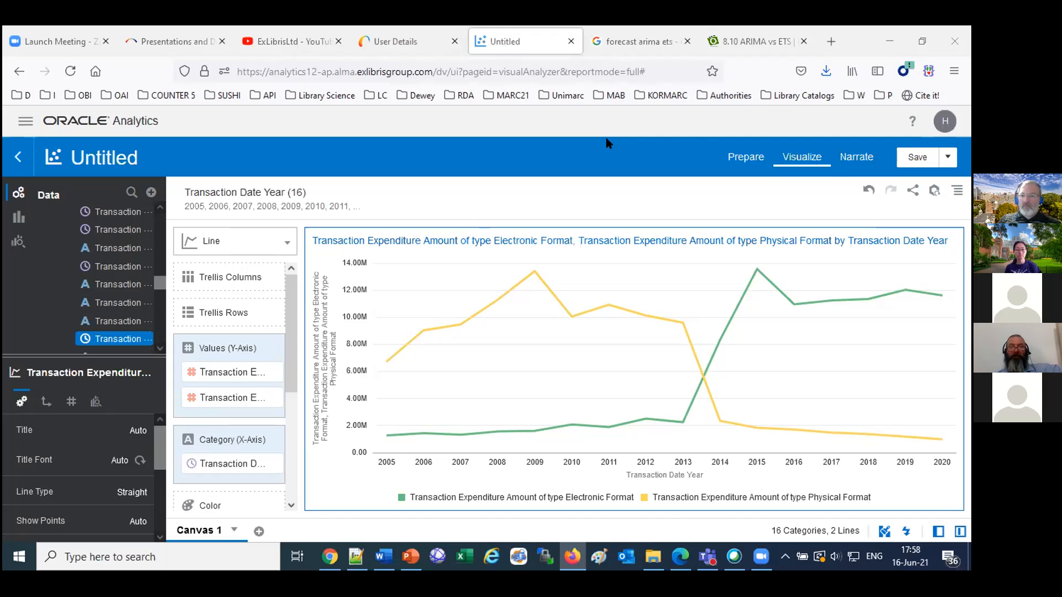
# Save the project under the name "Libne graph with expenditures for forecast" in My Folders.
pyautogui.click(913, 156)
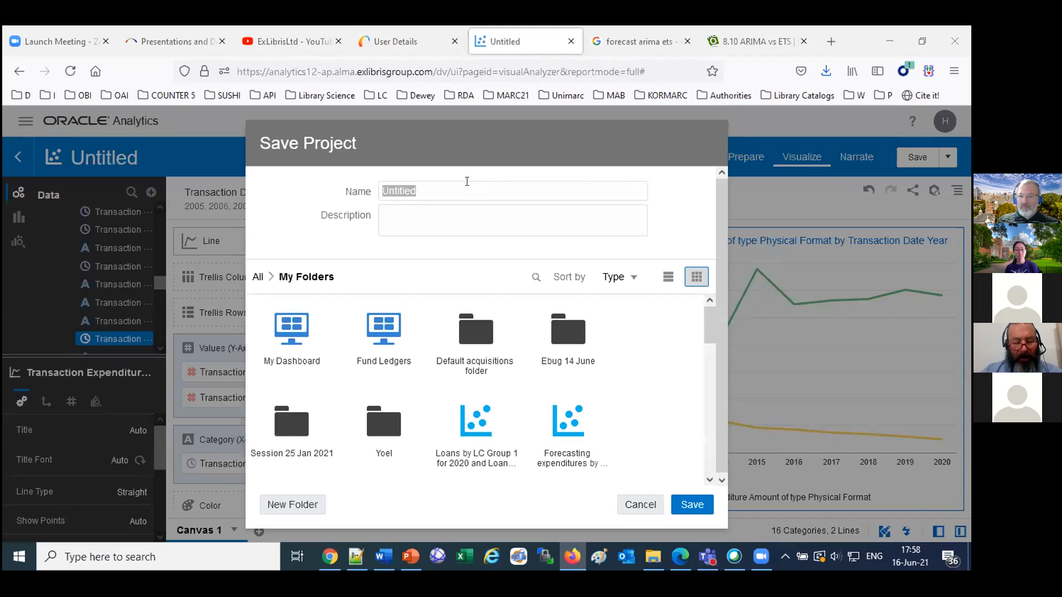
pyautogui.click(456, 185)
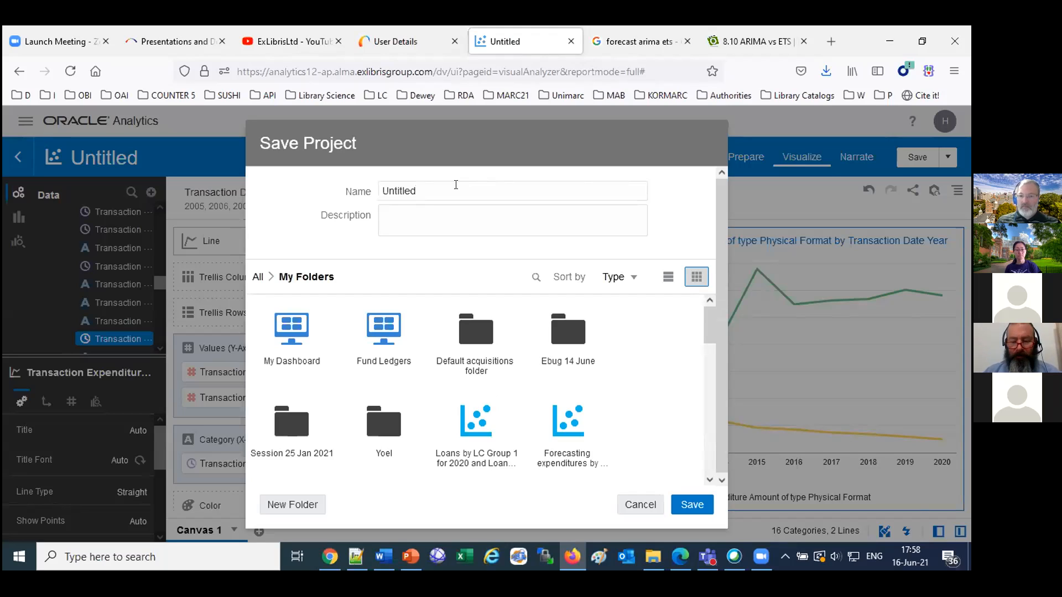
pyautogui.moveTo(455, 185); pyautogui.dragTo(313, 195)
pyautogui.write('Libne g')
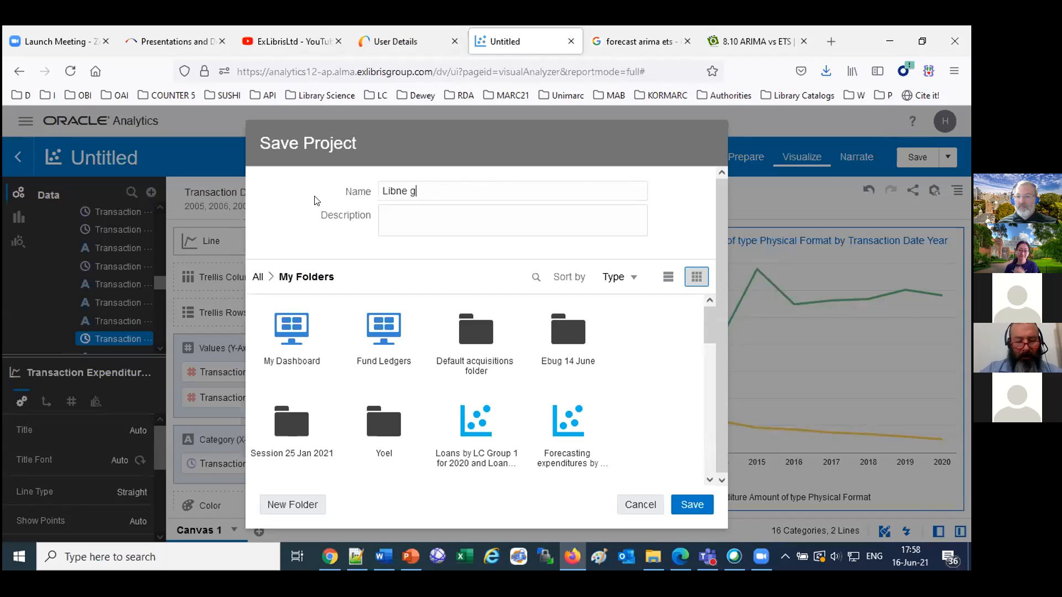
pyautogui.write('raph with expen')
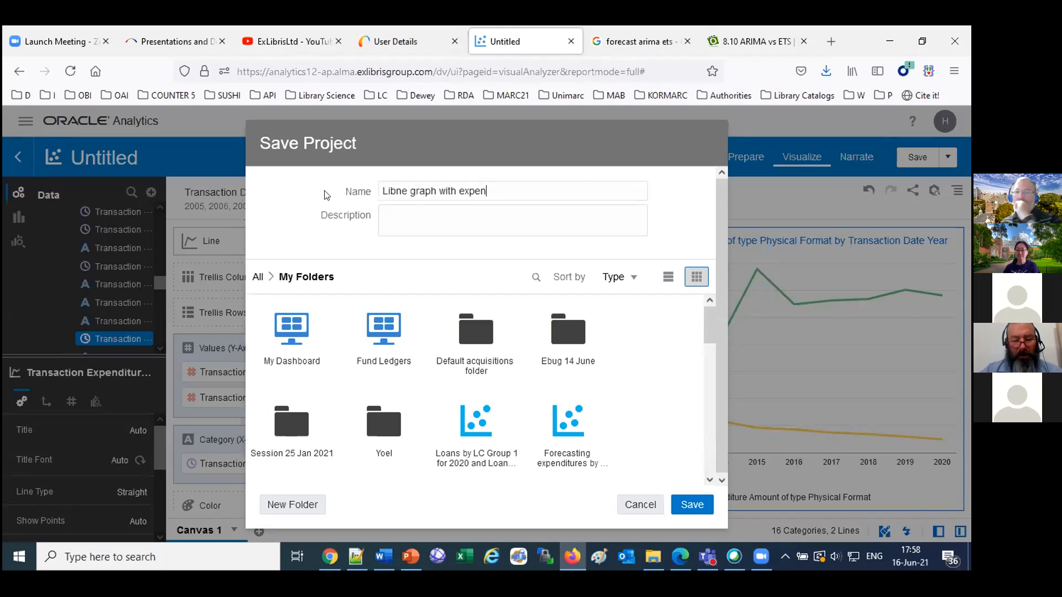
pyautogui.write('ditures for forecast')
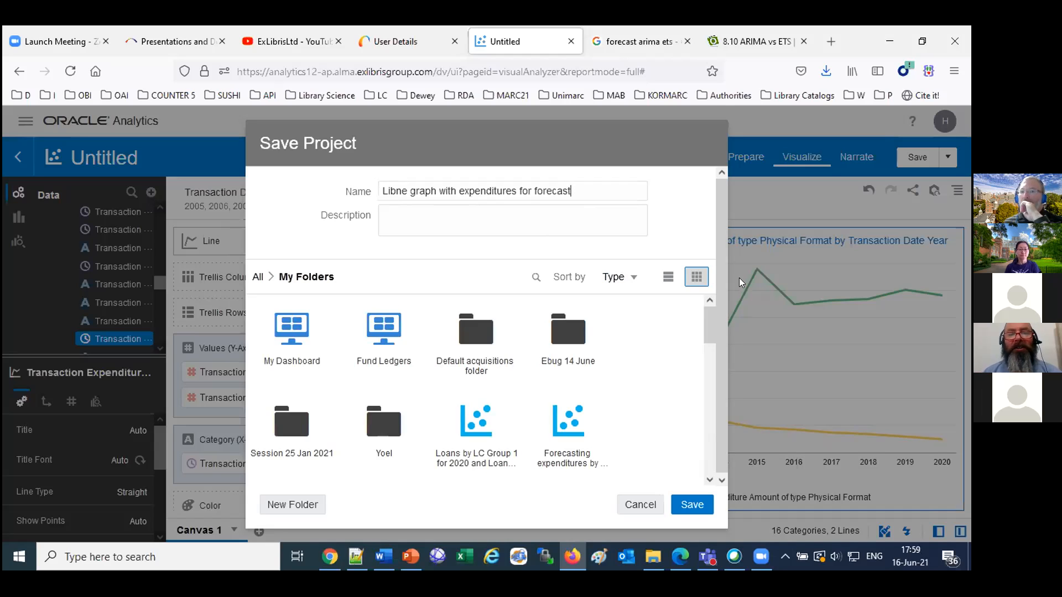
pyautogui.click(688, 506)
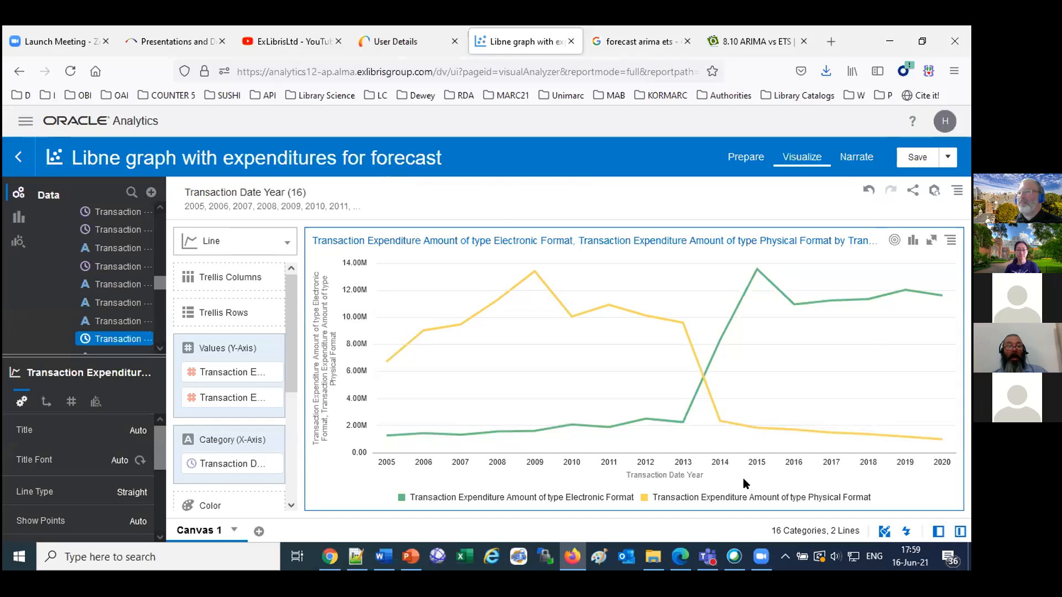
# Add a Forecast statistic to the line chart of electronic and physical format expenditures.
pyautogui.click(946, 246)
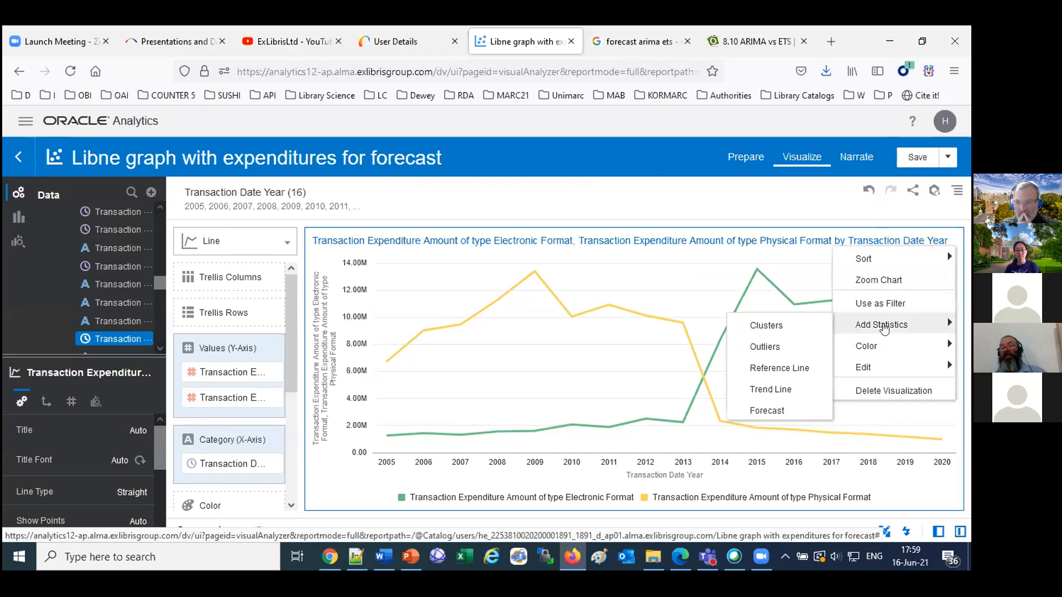
pyautogui.moveTo(884, 328)
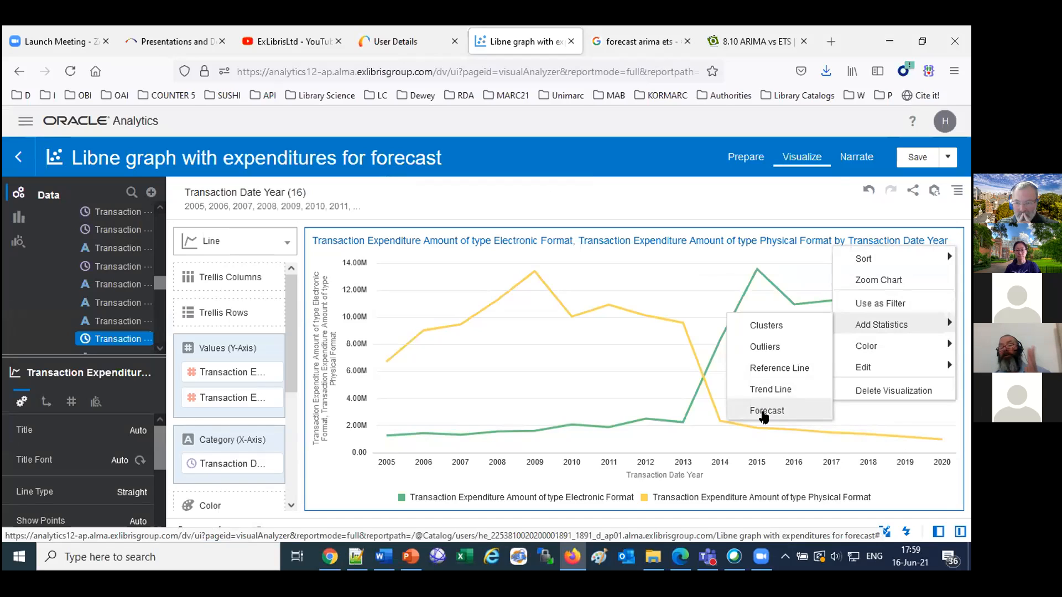
pyautogui.rightClick(711, 292)
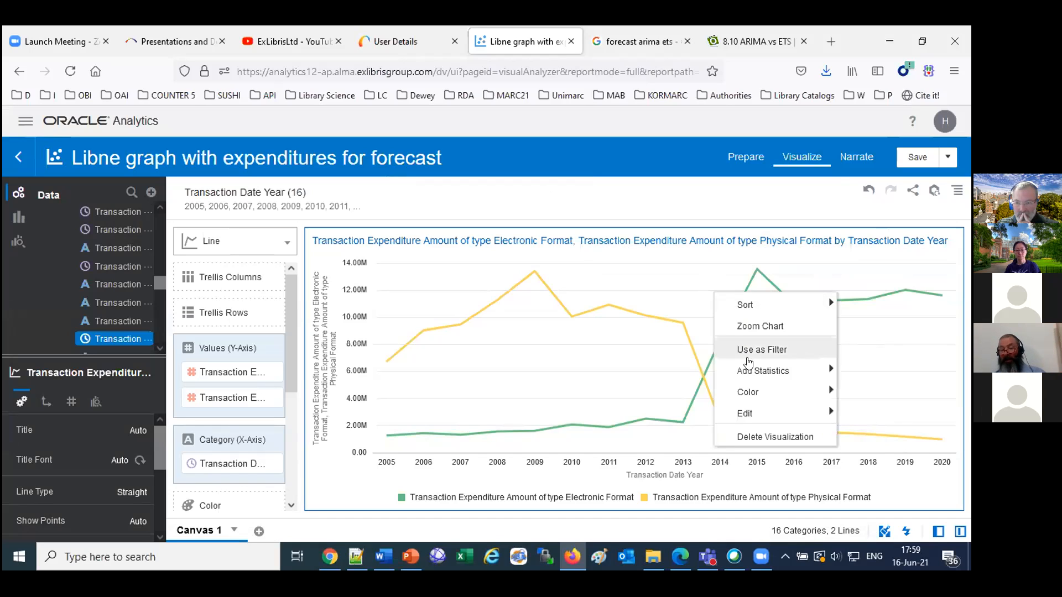
pyautogui.moveTo(758, 370)
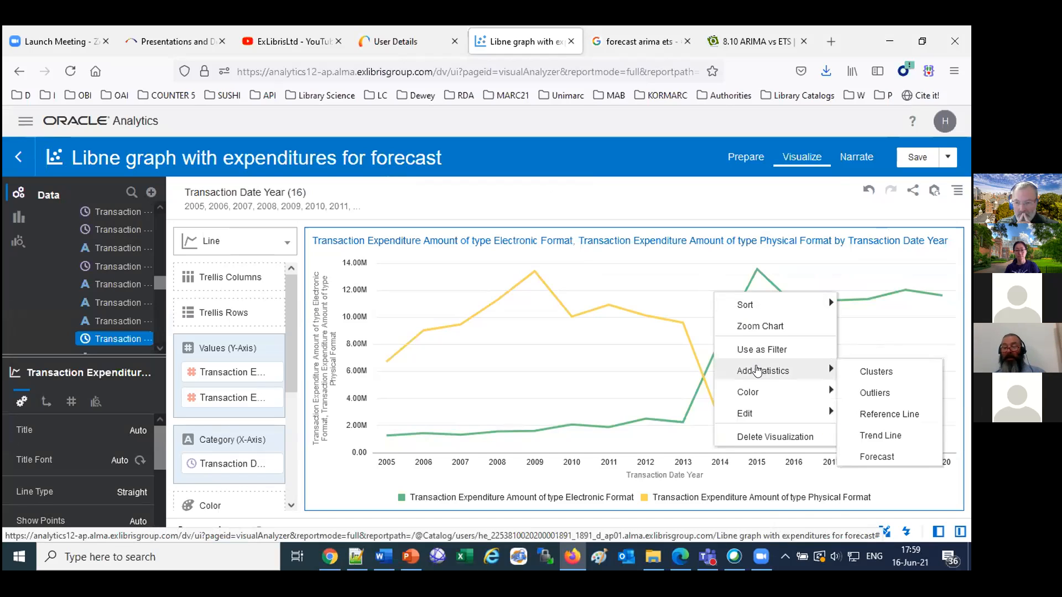
pyautogui.click(877, 457)
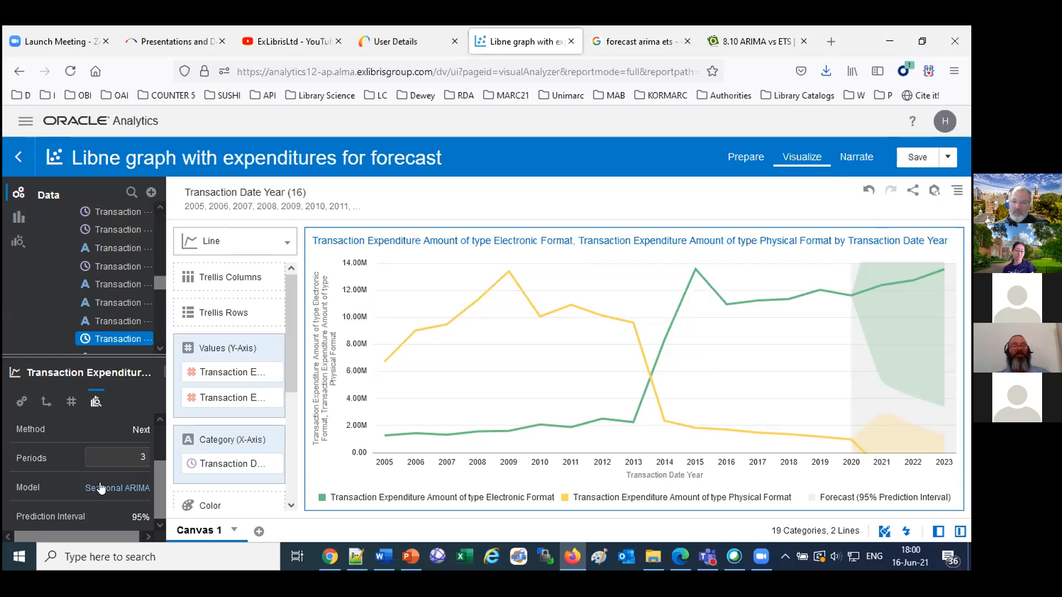
# Set the number of forecast periods to 6.
pyautogui.moveTo(122, 455); pyautogui.dragTo(149, 453)
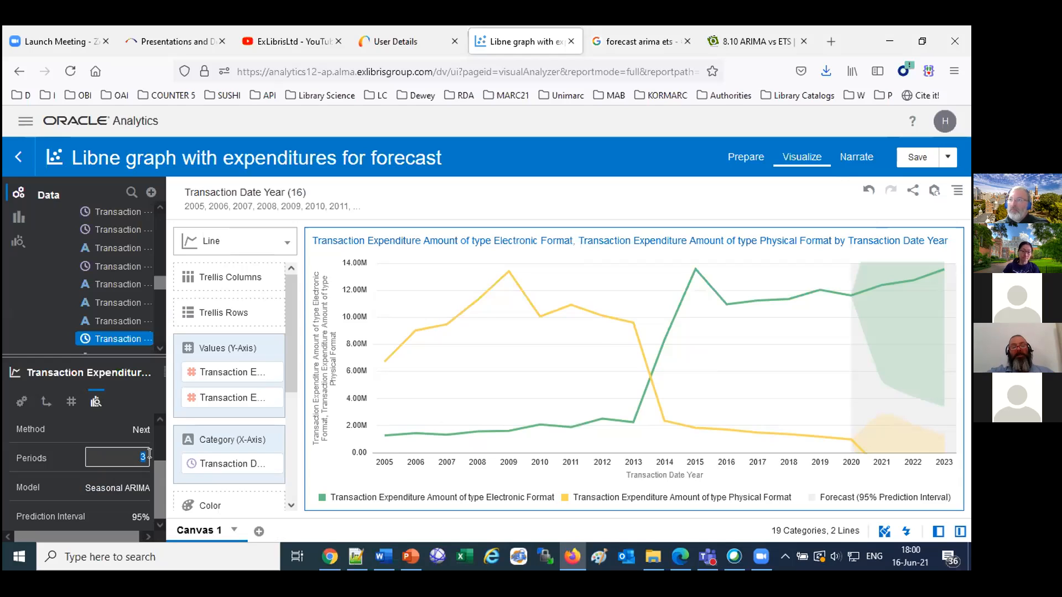
pyautogui.write('6')
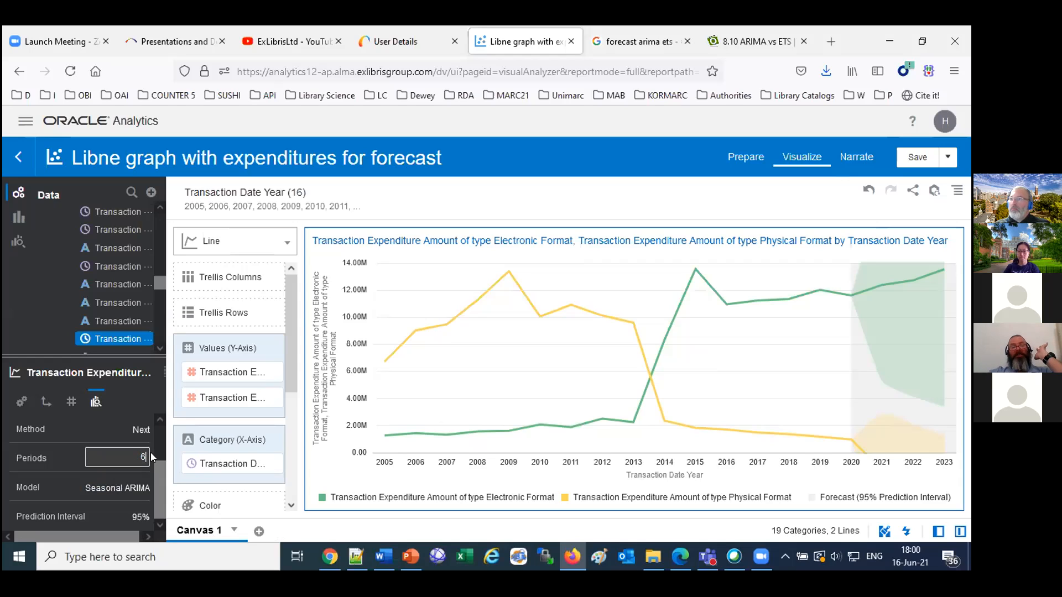
pyautogui.press('Tab')
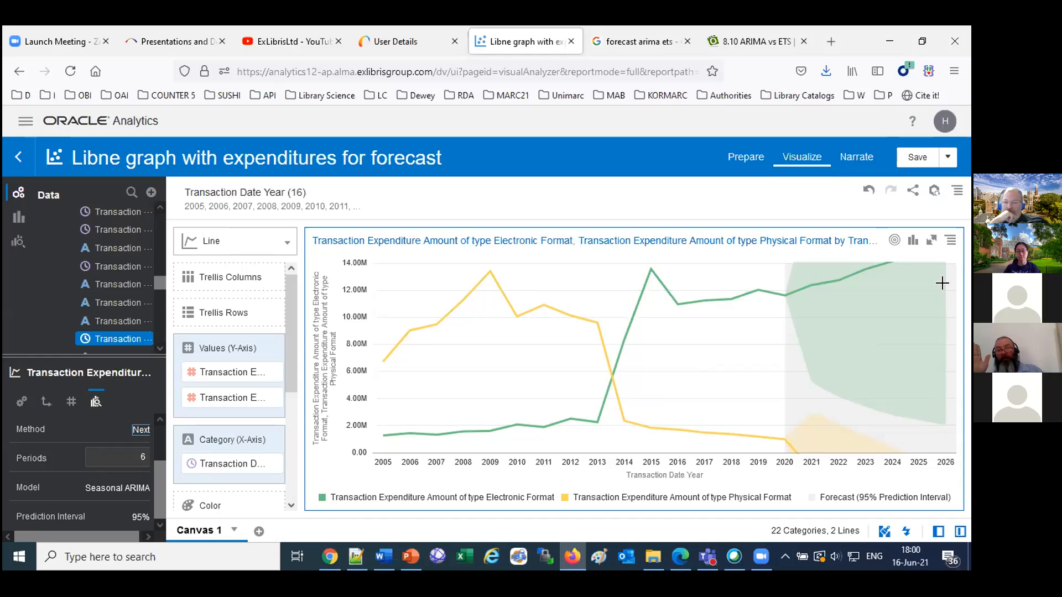
# Look over the open web page on ARIMA vs ETS forecasting models and return to the expenditure project.
pyautogui.click(755, 42)
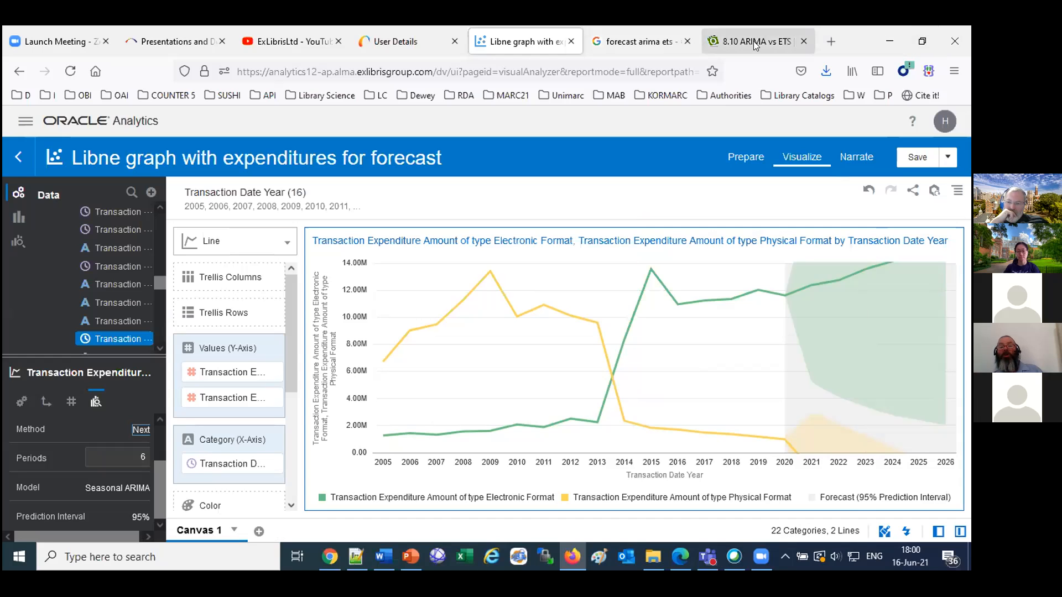
pyautogui.scroll(-3, 622, 418)
pyautogui.scroll(-15, 622, 419)
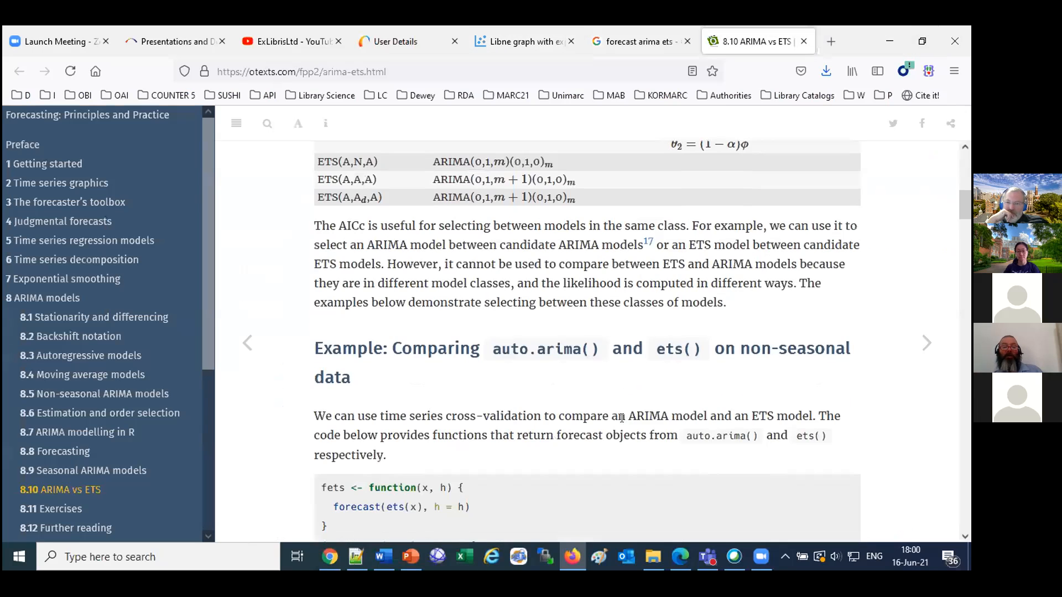
pyautogui.scroll(18, 620, 418)
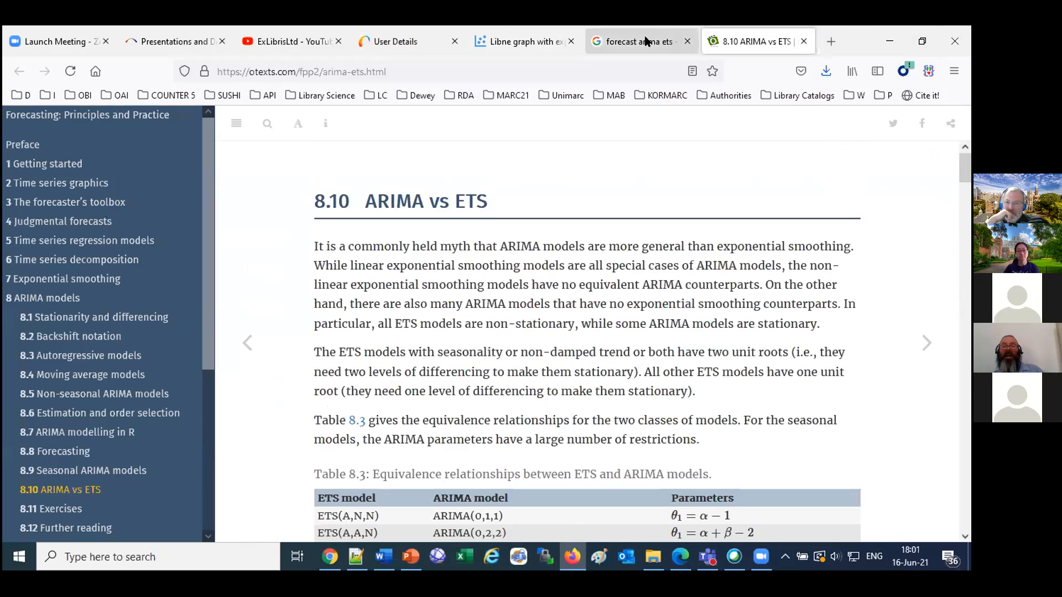
pyautogui.click(519, 43)
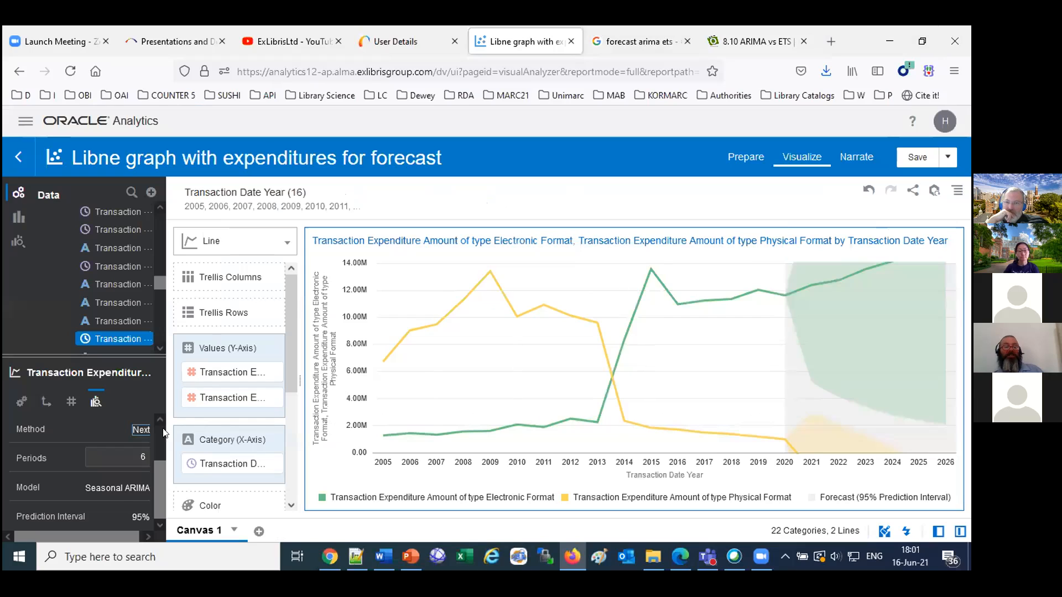
# Change the forecast model from Seasonal ARIMA to ARIMA.
pyautogui.click(122, 489)
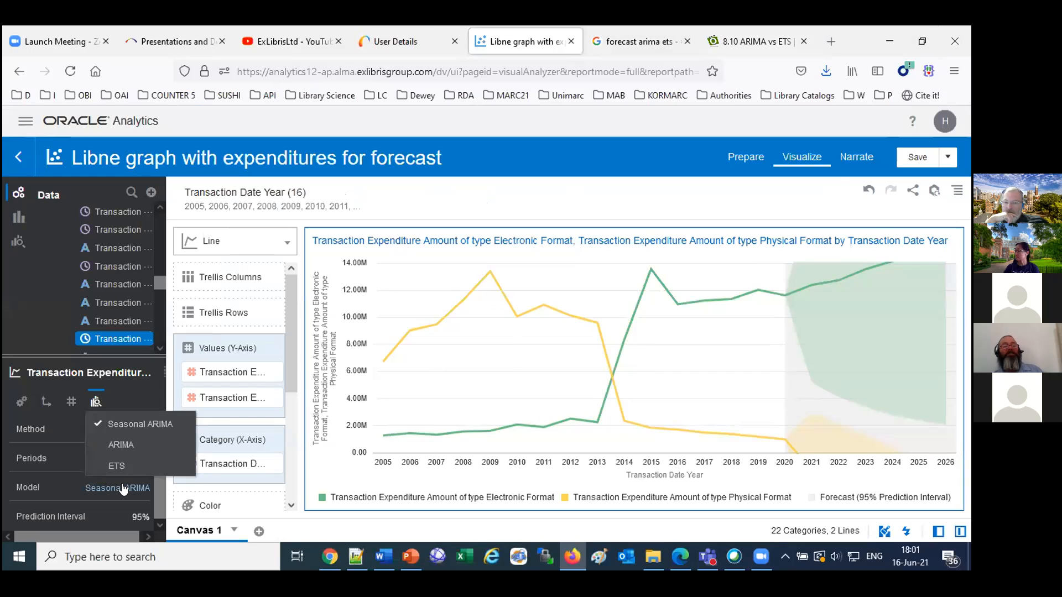
pyautogui.click(127, 449)
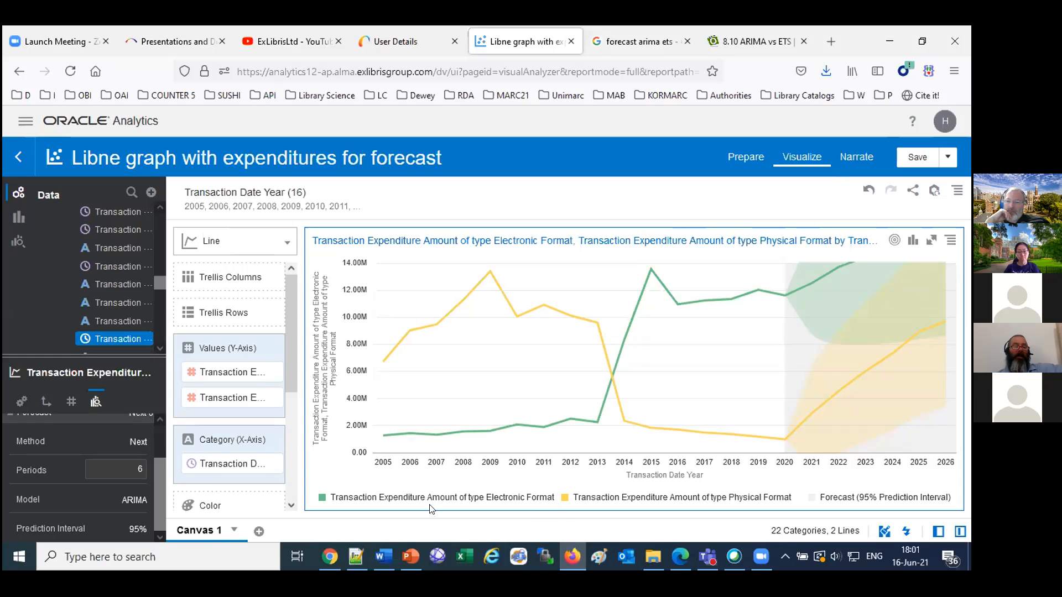
# Set the forecast model to ETS and save the project.
pyautogui.click(134, 500)
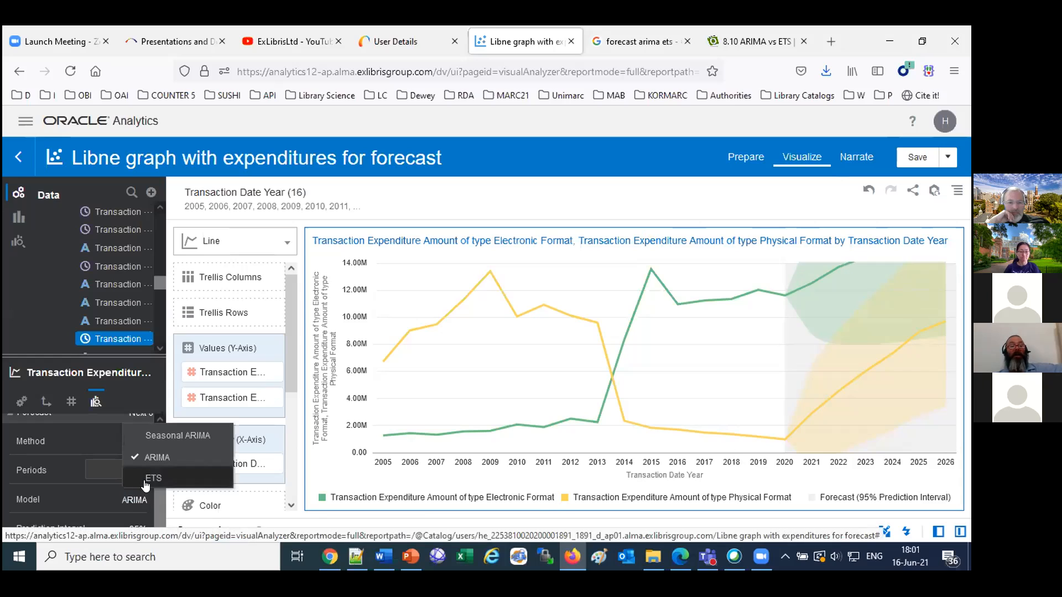
pyautogui.click(145, 484)
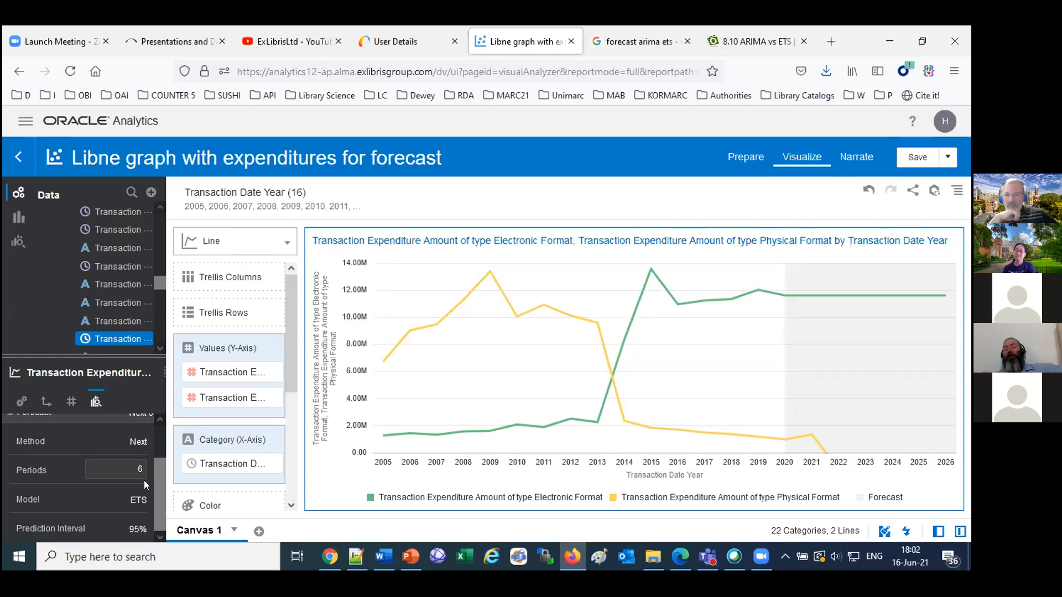
pyautogui.click(919, 161)
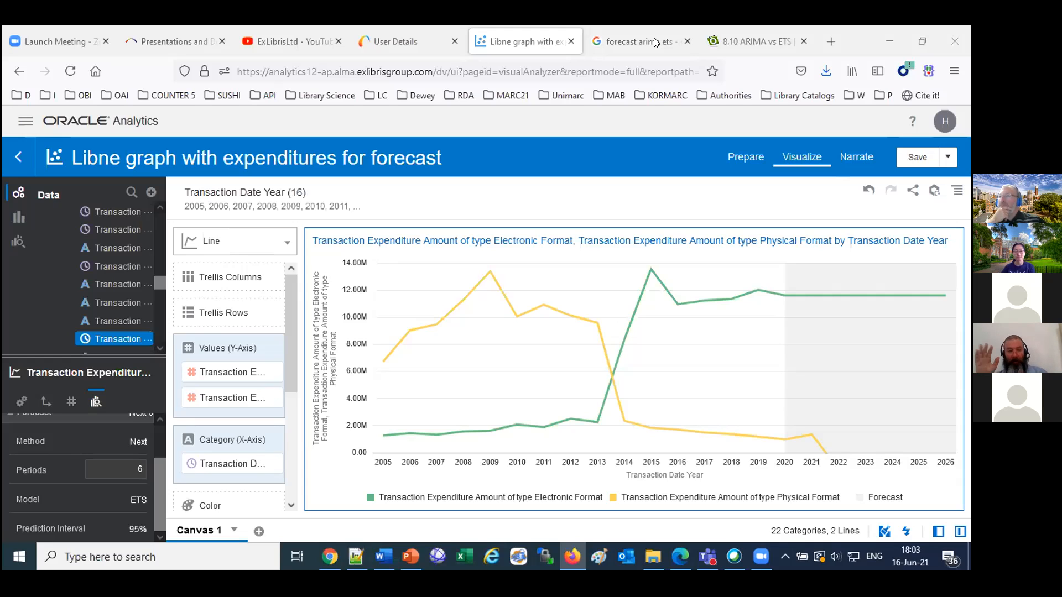
# Open the Developer Network Blogs about Data Visualization in a new tab from the Analytics presentations page and view it.
pyautogui.click(156, 38)
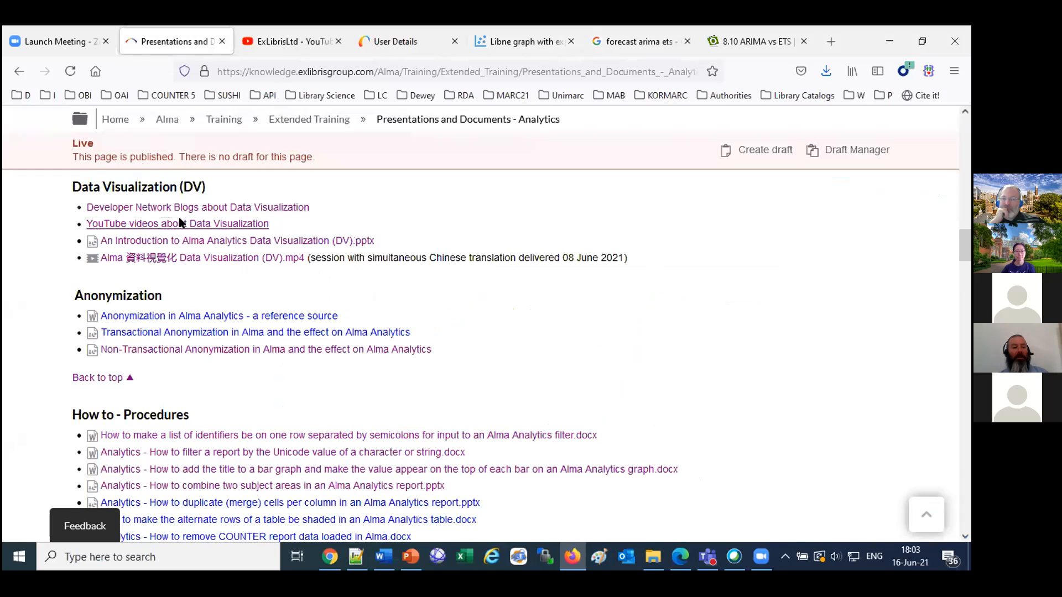
pyautogui.rightClick(181, 212)
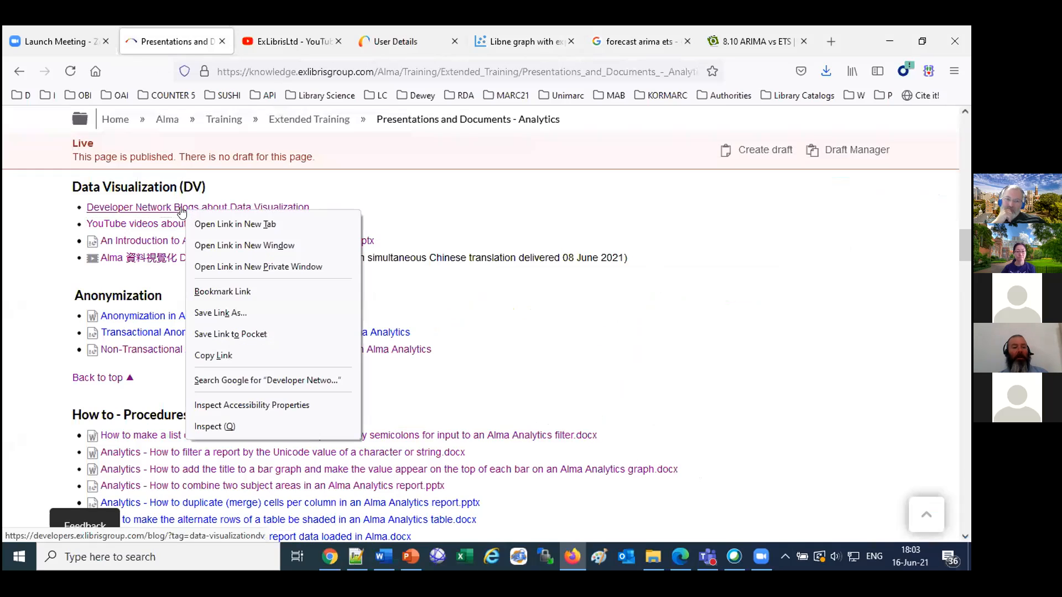
pyautogui.click(209, 222)
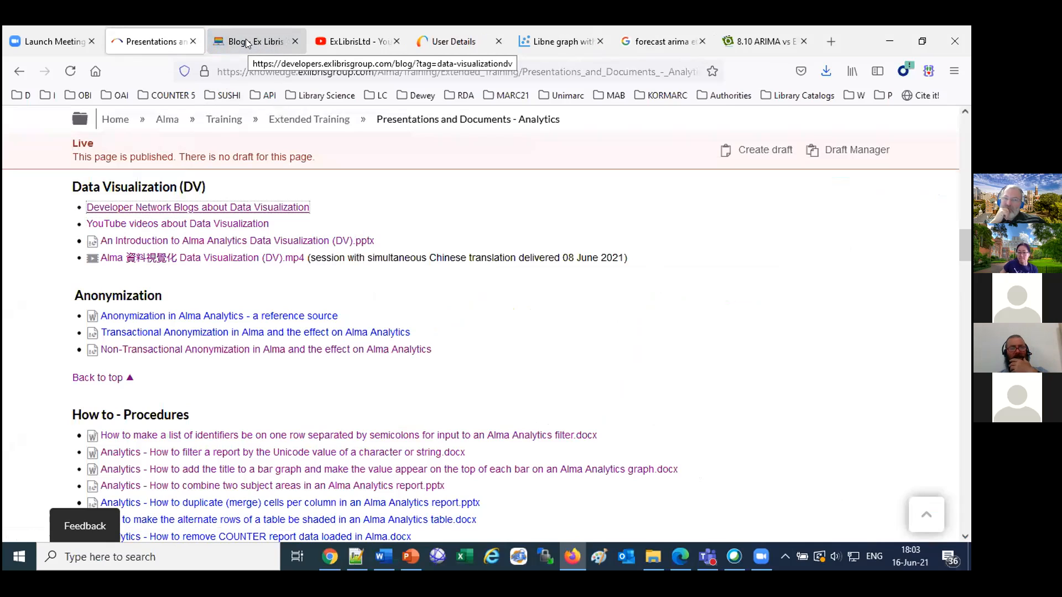
pyautogui.click(248, 44)
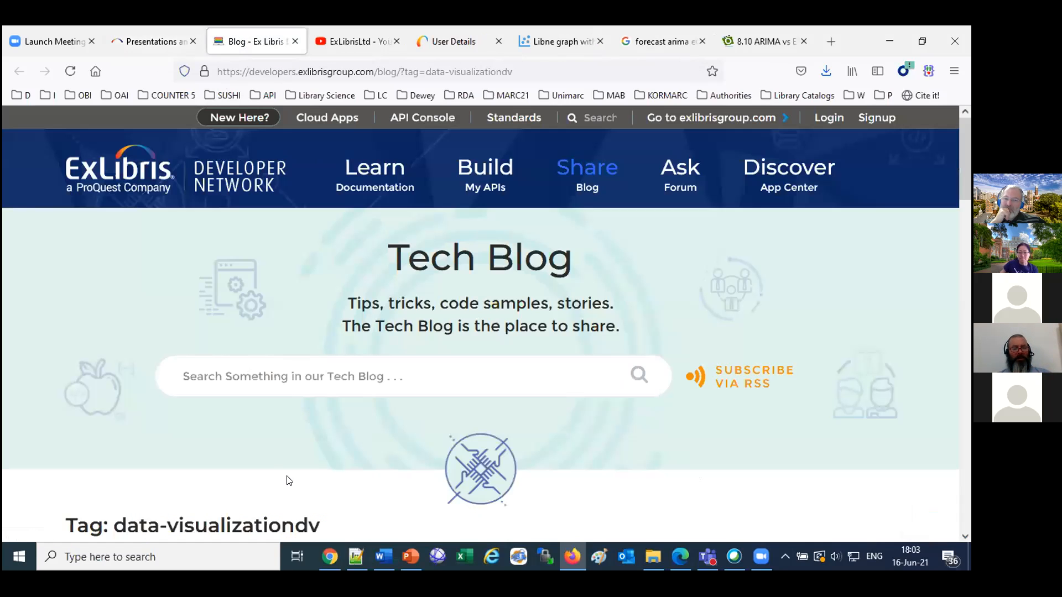
# Find "funct" on the blog page, open the post about using functions on fields in Data Visualization, and read through its instructions.
pyautogui.hotkey('ctrl', 'f')
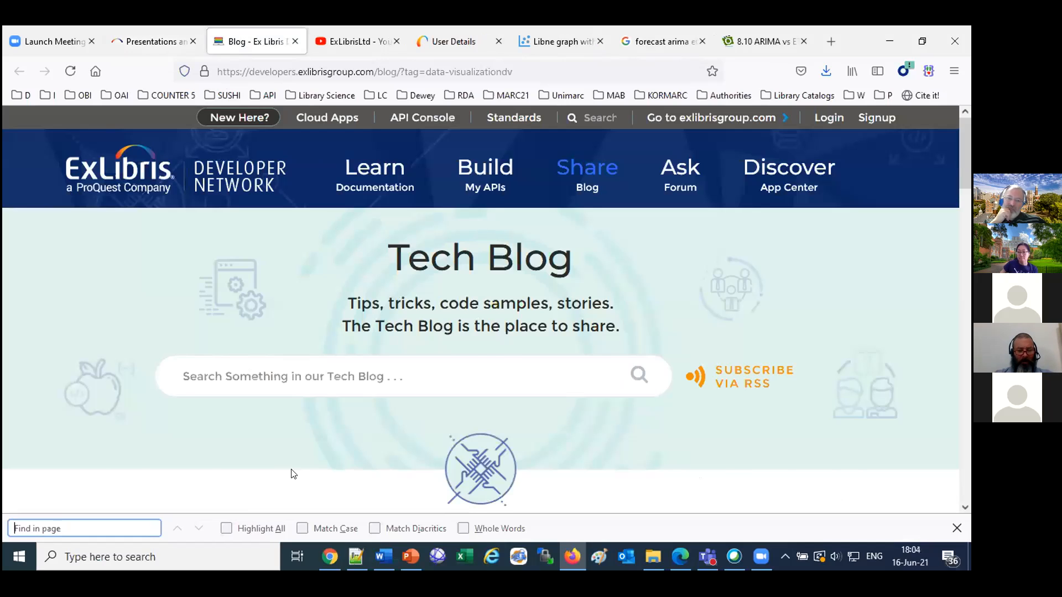
pyautogui.write('funct')
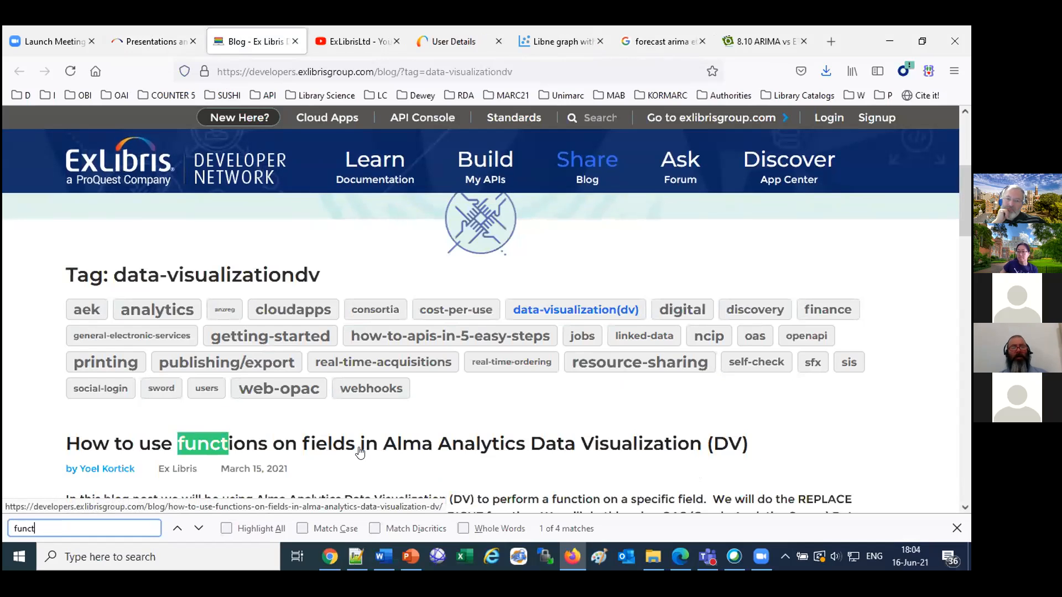
pyautogui.click(359, 451)
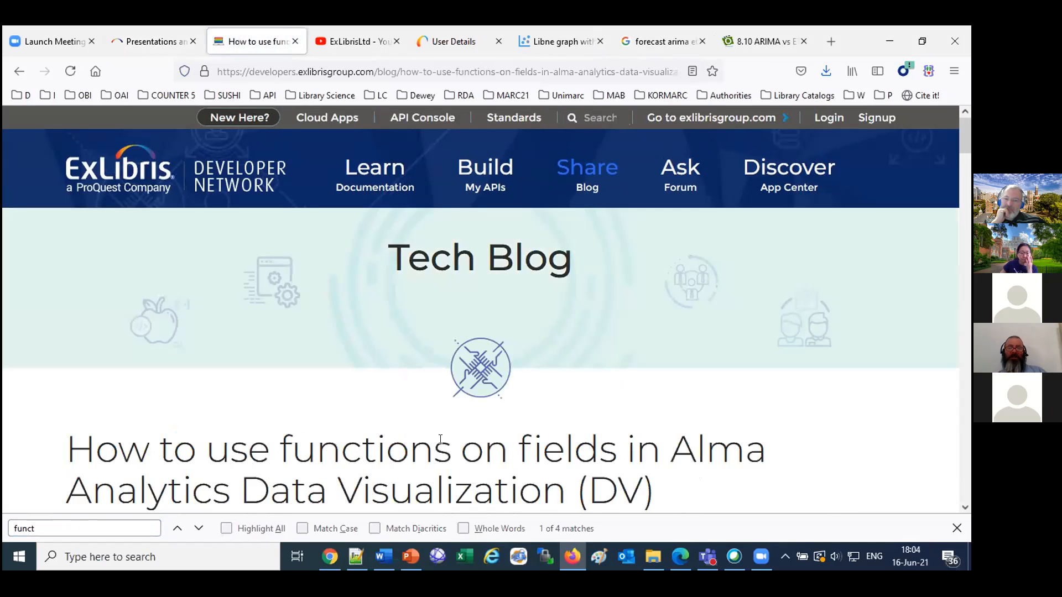
pyautogui.scroll(-10, 736, 319)
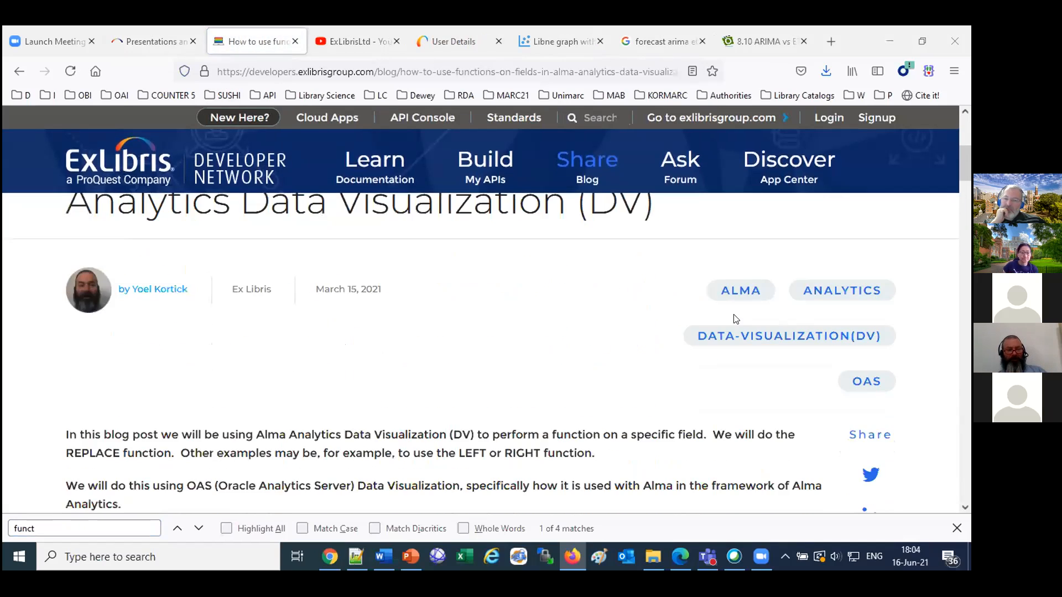
pyautogui.scroll(-3, 736, 320)
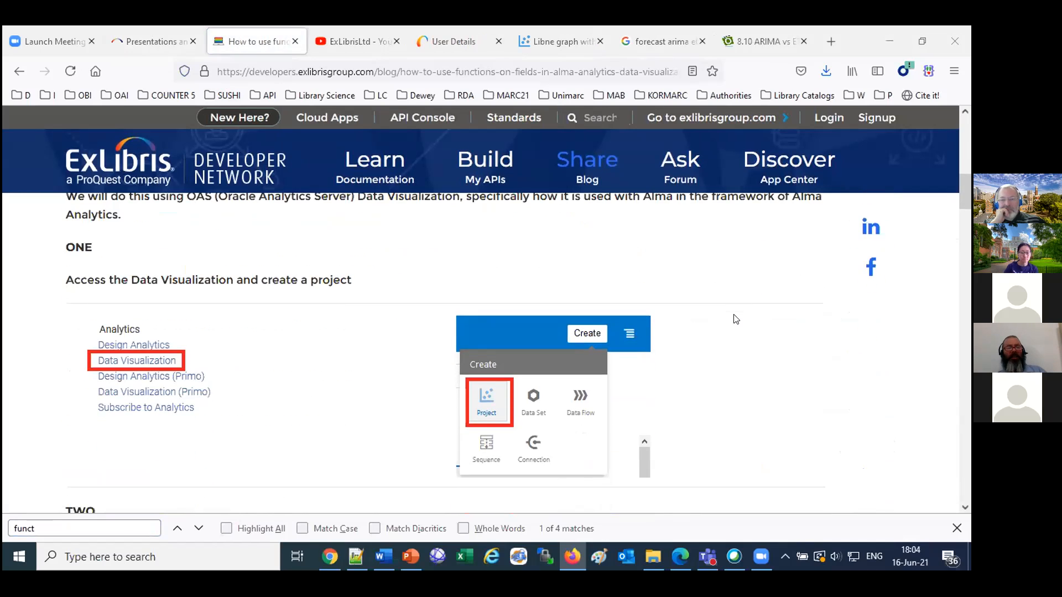
pyautogui.scroll(-3, 736, 319)
pyautogui.scroll(-3, 736, 319)
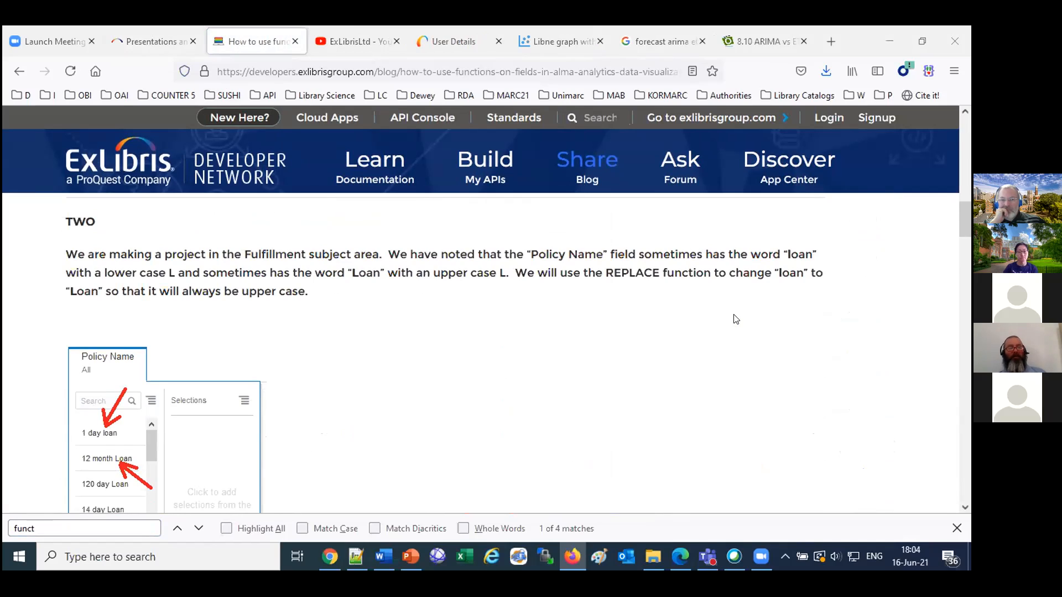
pyautogui.click(574, 559)
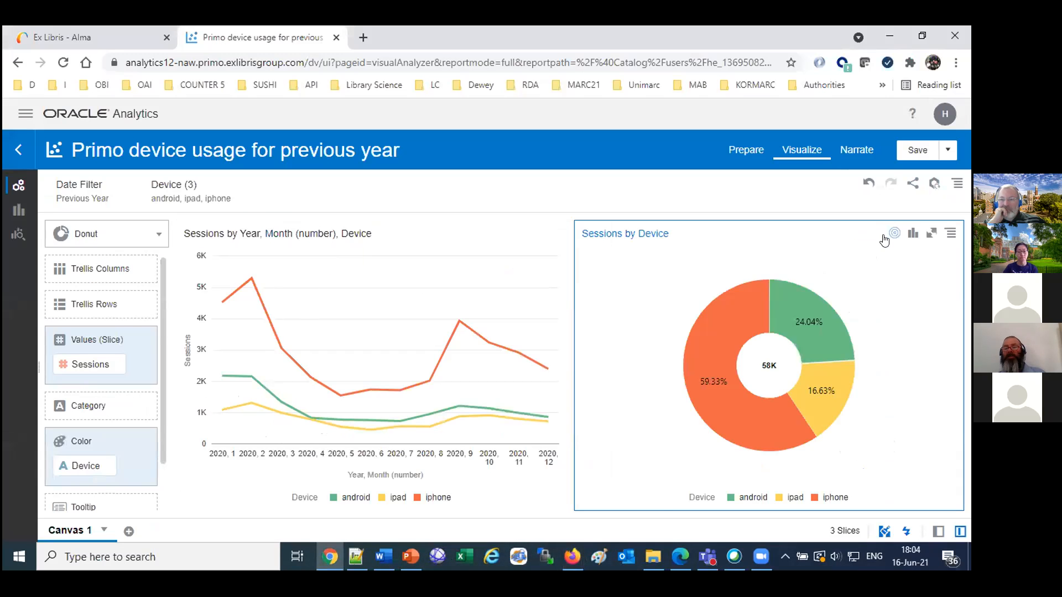
pyautogui.click(22, 115)
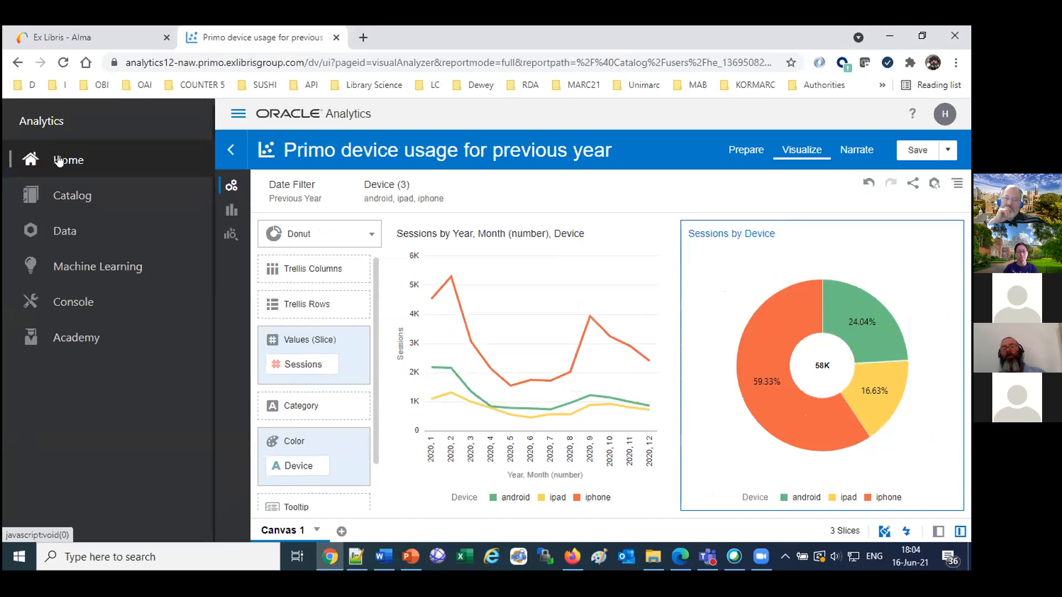
pyautogui.click(58, 161)
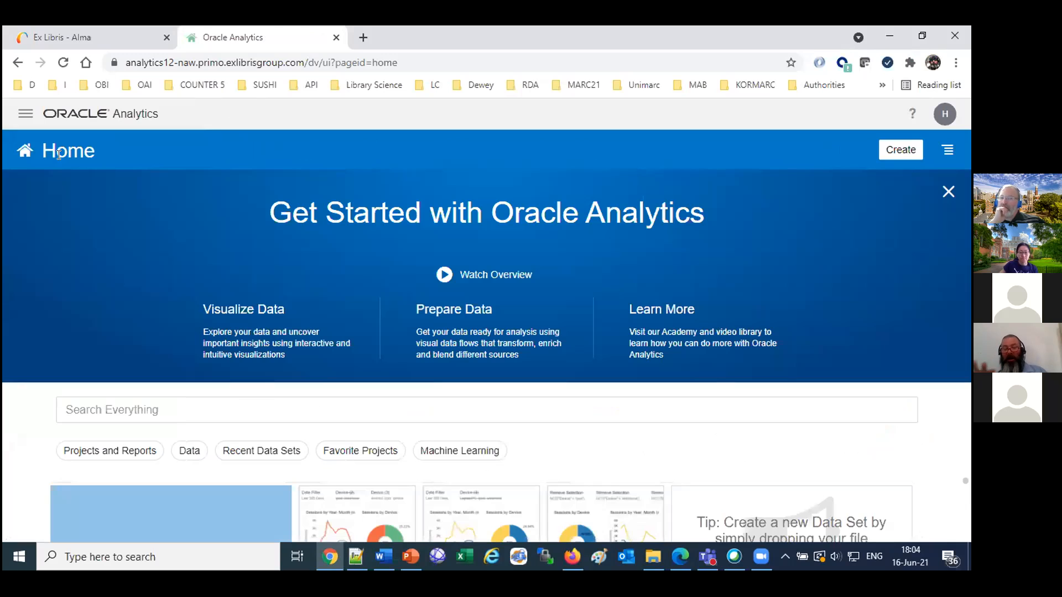
pyautogui.click(892, 150)
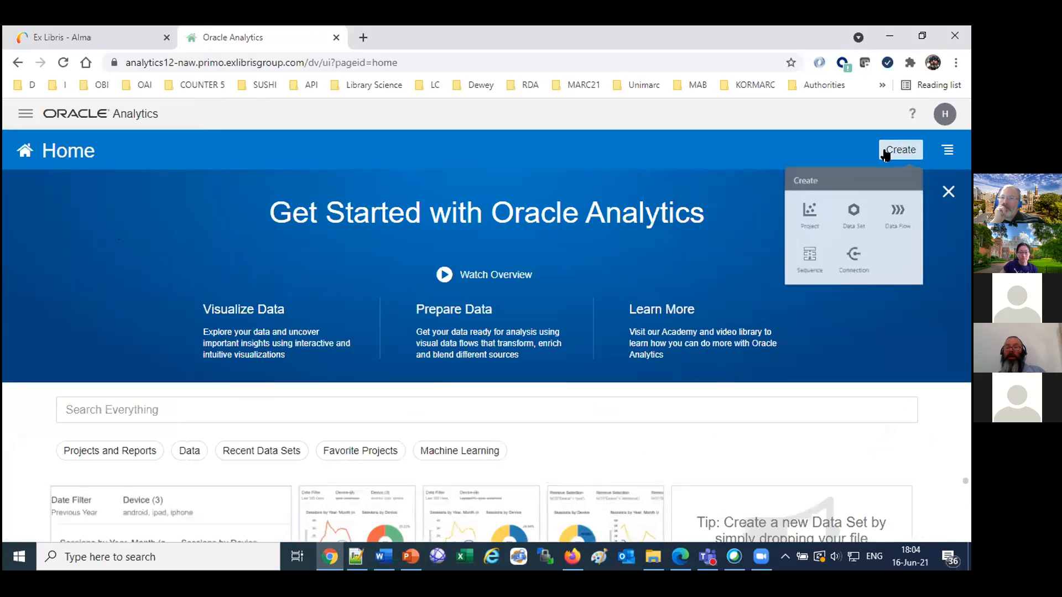
pyautogui.click(787, 224)
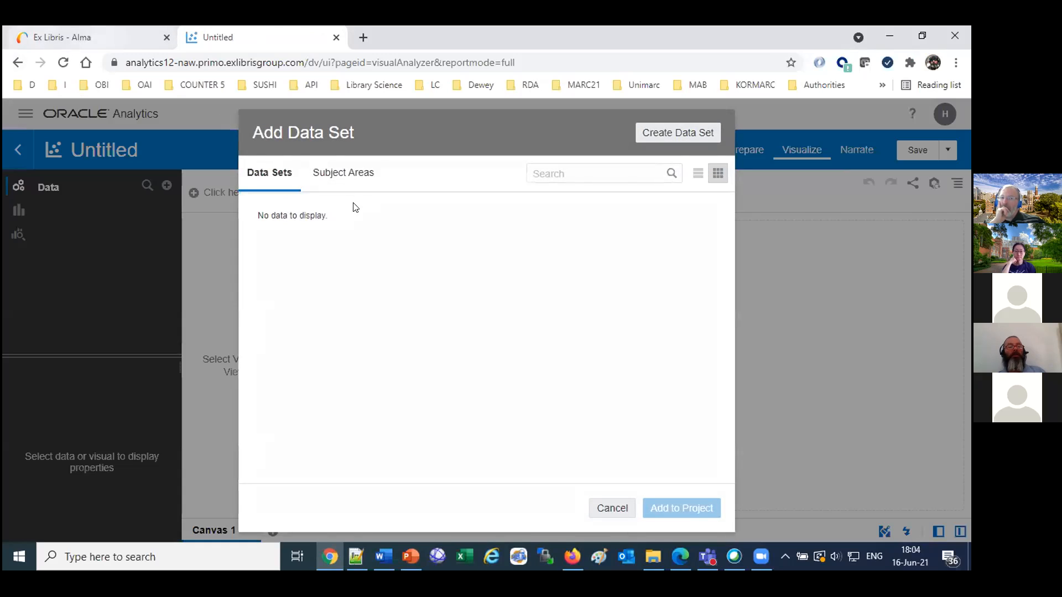
pyautogui.click(348, 173)
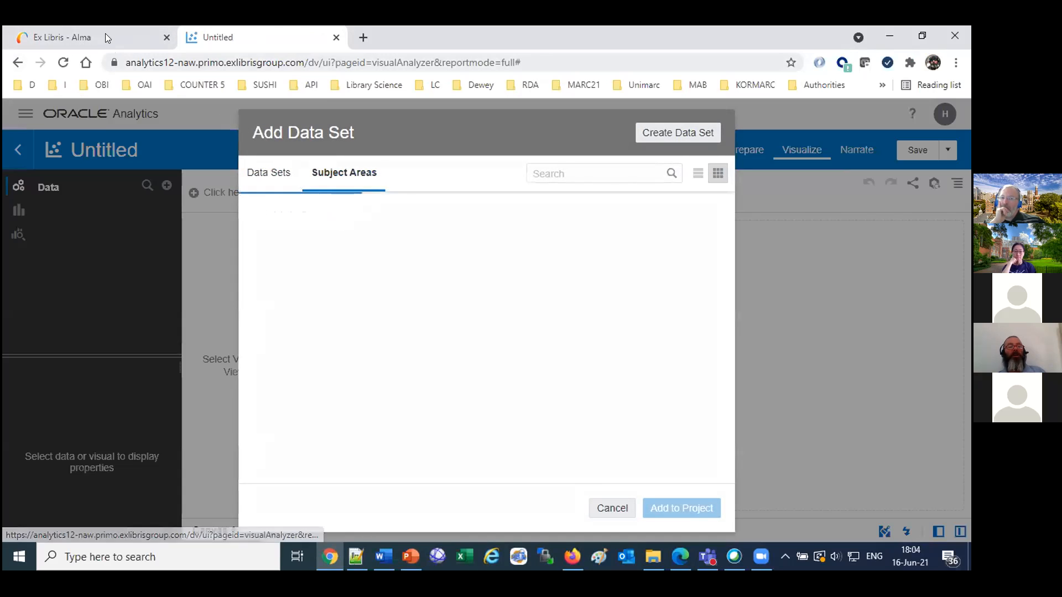
pyautogui.click(100, 37)
pyautogui.hotkey('ctrl', 'Tab')
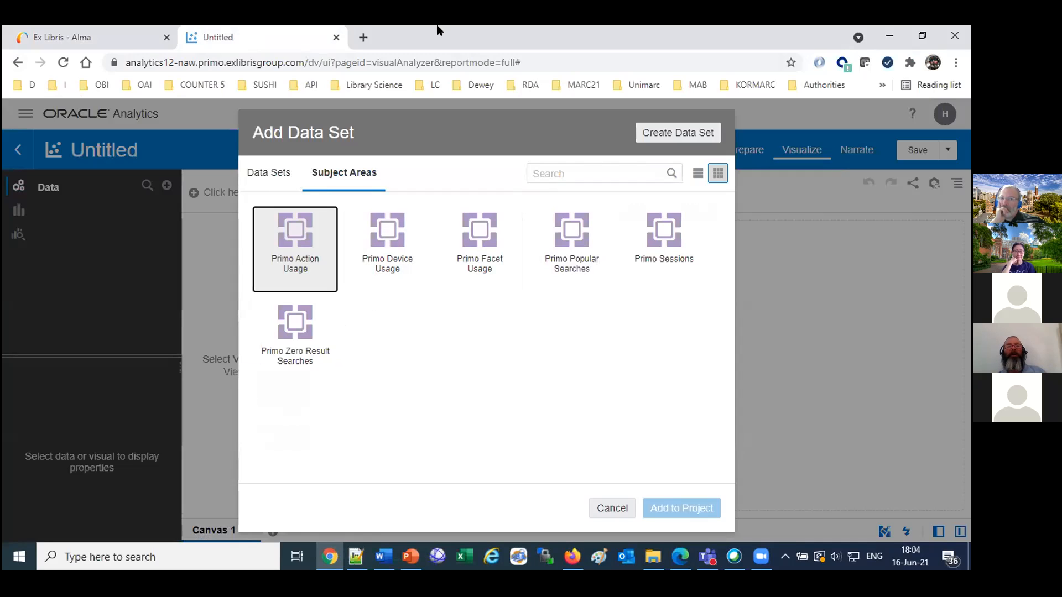
pyautogui.click(335, 37)
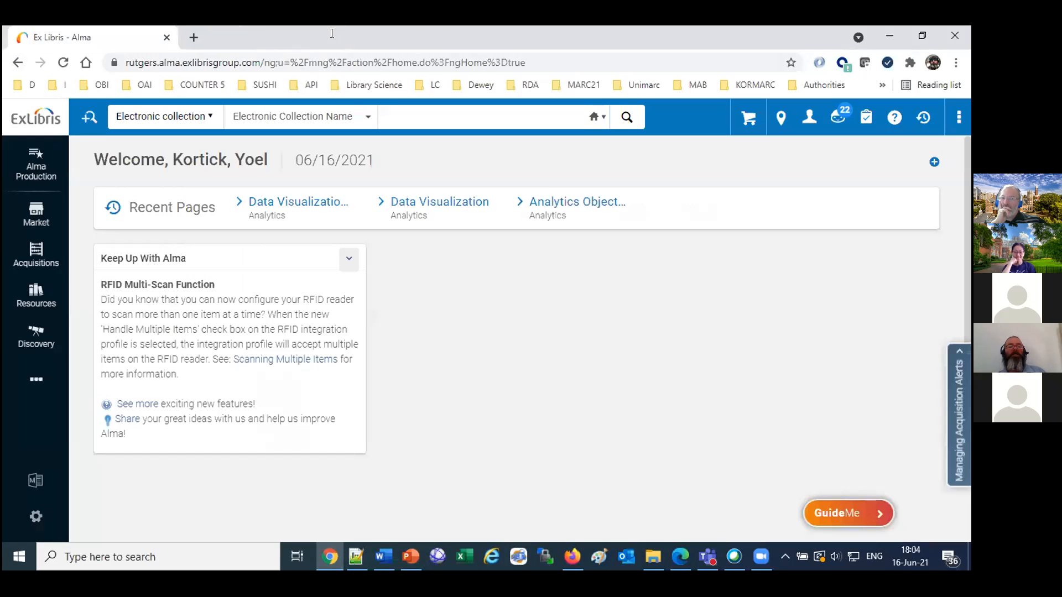
# Try to open Data Visualization from the Analytics options in Alma.
pyautogui.click(33, 379)
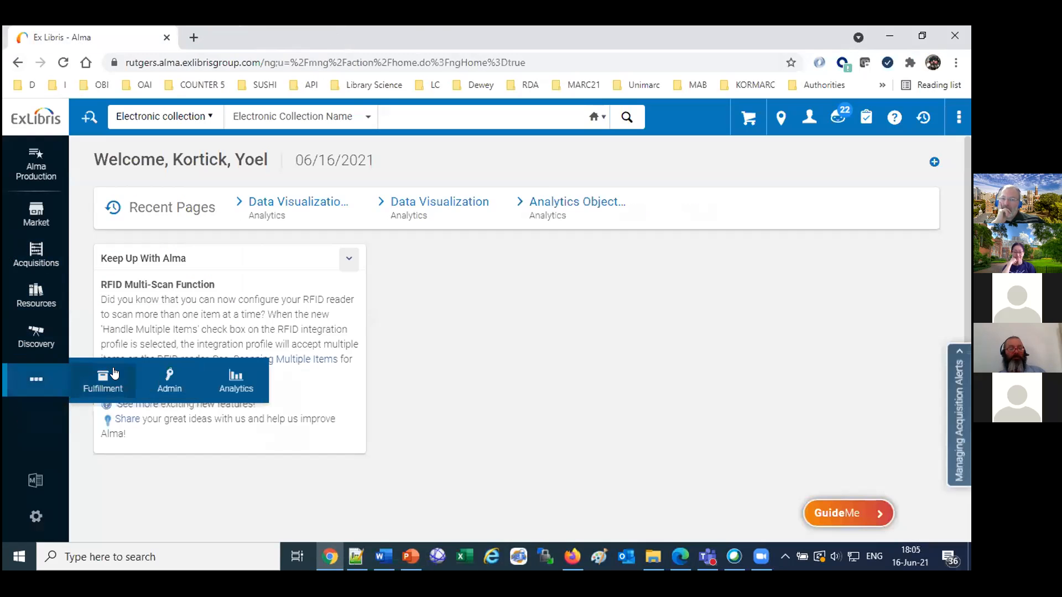
pyautogui.click(246, 388)
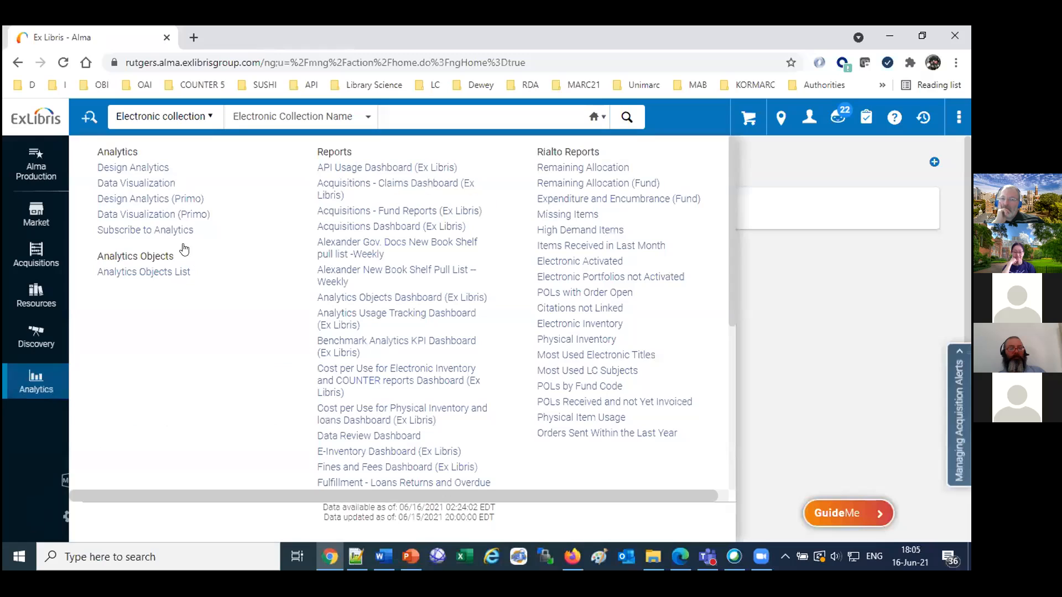
pyautogui.click(143, 184)
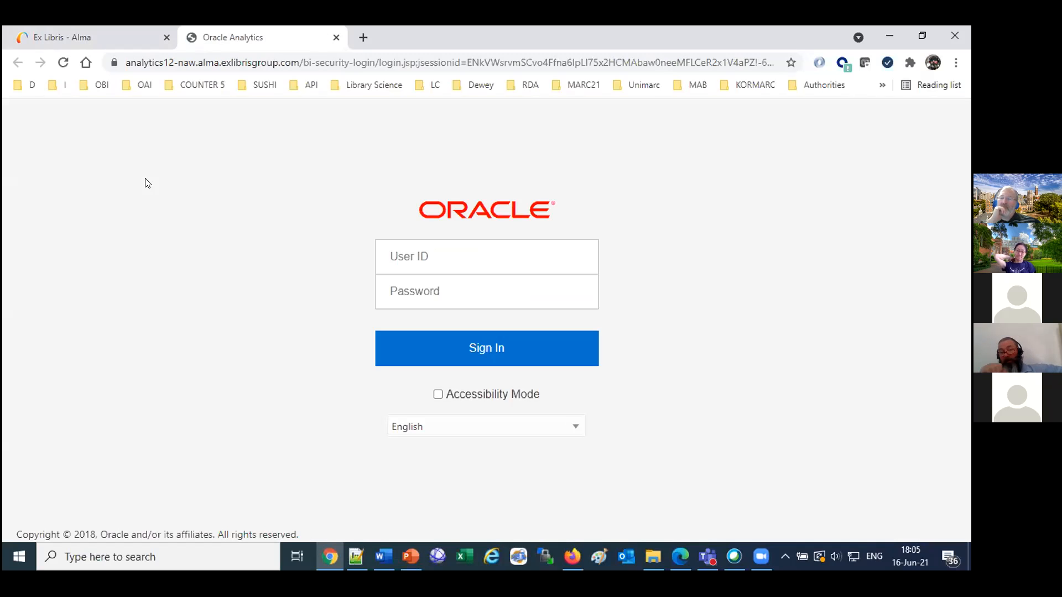
# Rerun the recent Electronic Collection Name search for "taiwan" in Alma, and reopen Data Visualization from the Analytics options.
pyautogui.click(69, 34)
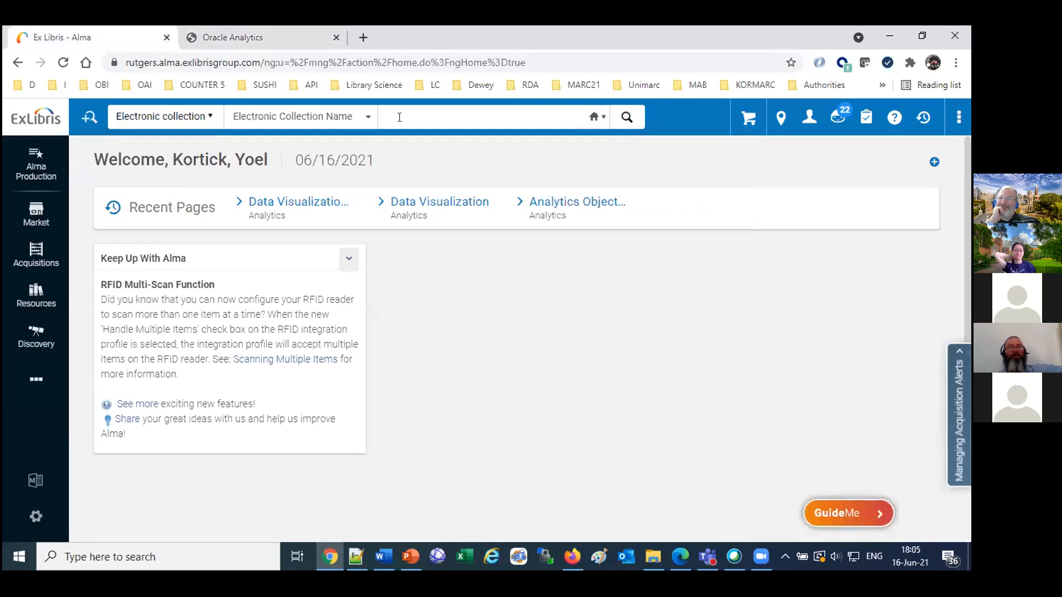
pyautogui.click(400, 117)
pyautogui.click(434, 145)
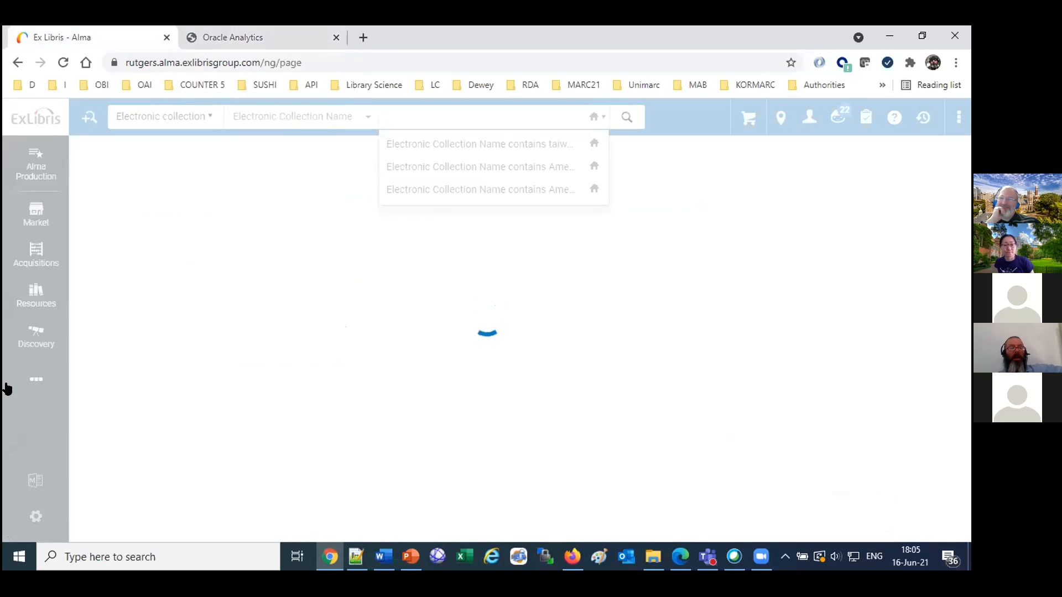
pyautogui.click(36, 380)
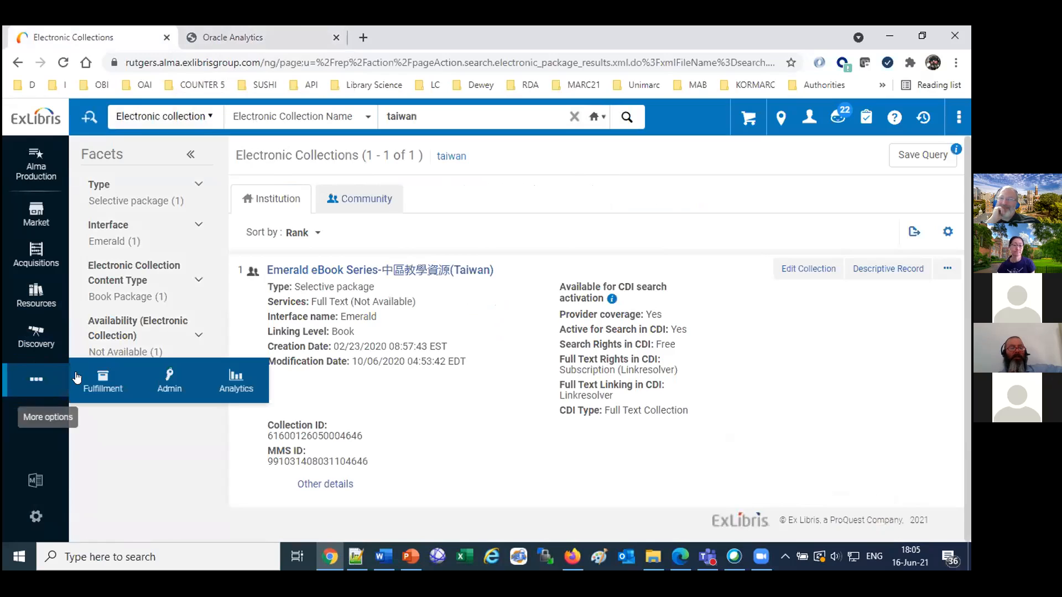
pyautogui.click(236, 382)
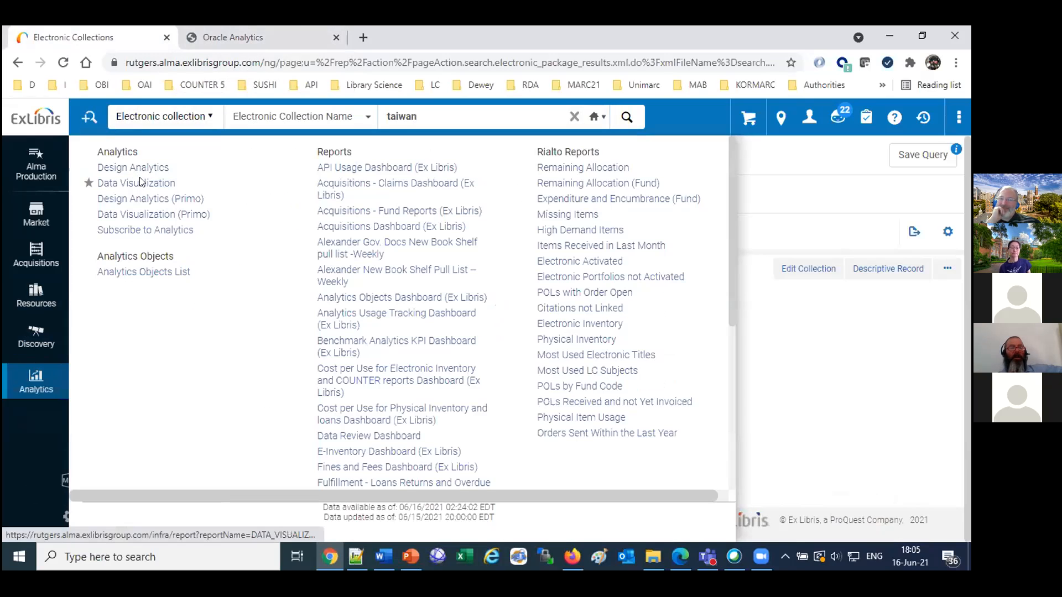
pyautogui.click(139, 182)
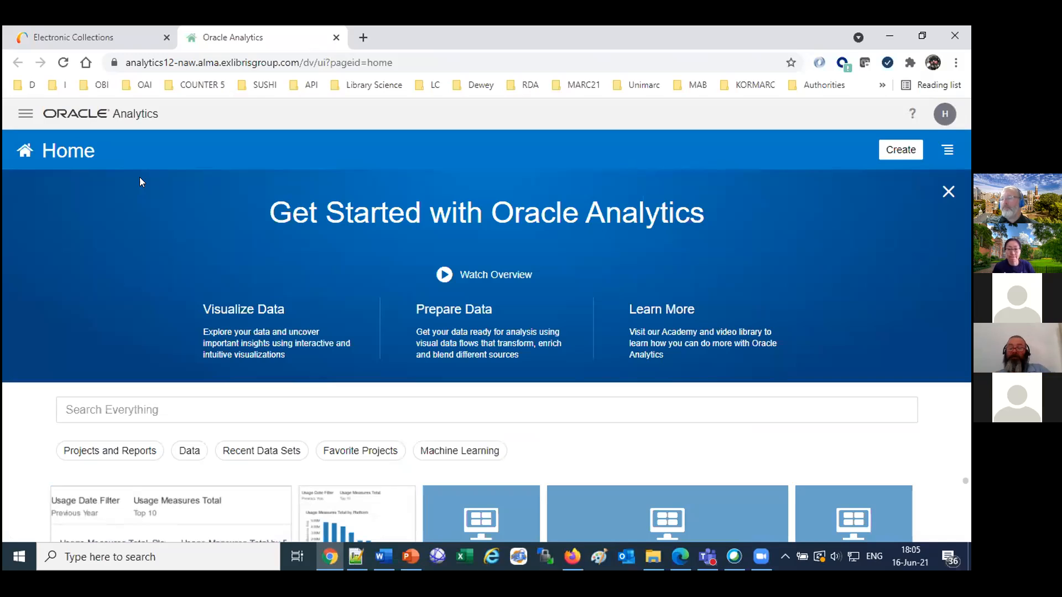
# Create a new project and add the Fulfillment subject area to it.
pyautogui.click(901, 149)
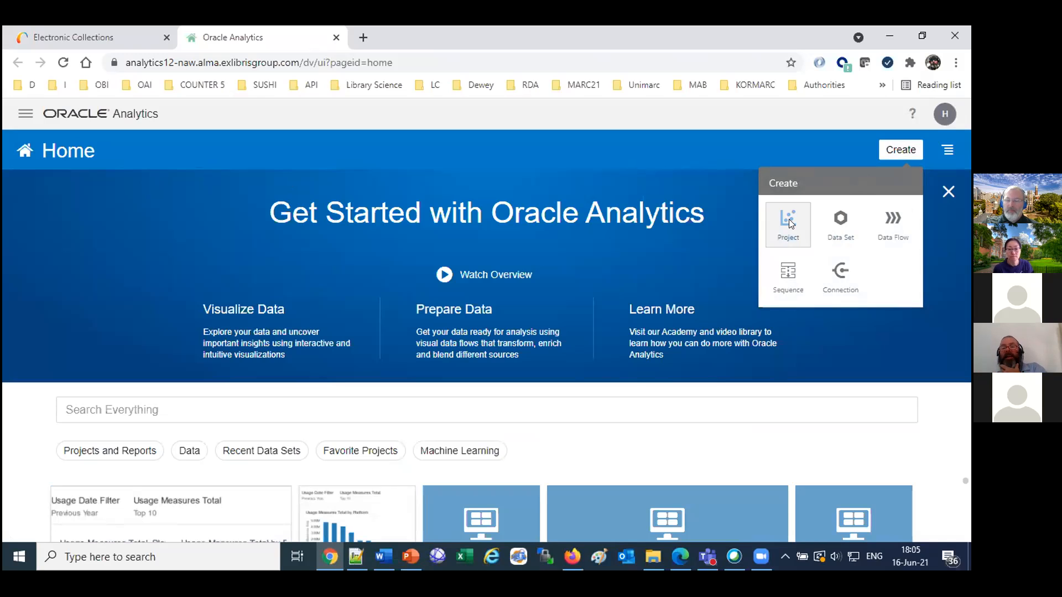
pyautogui.click(789, 222)
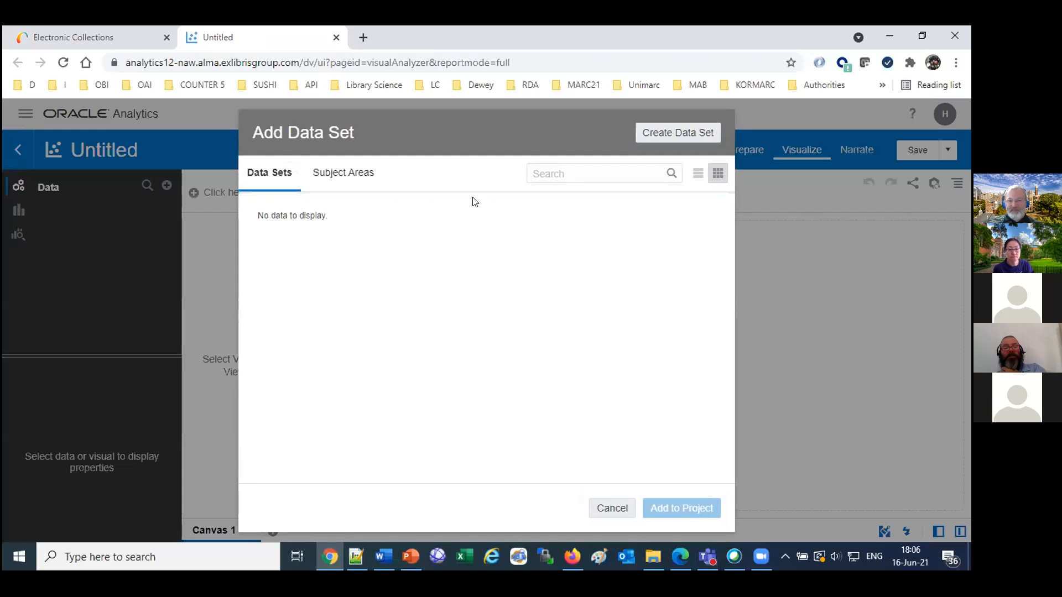
pyautogui.click(351, 173)
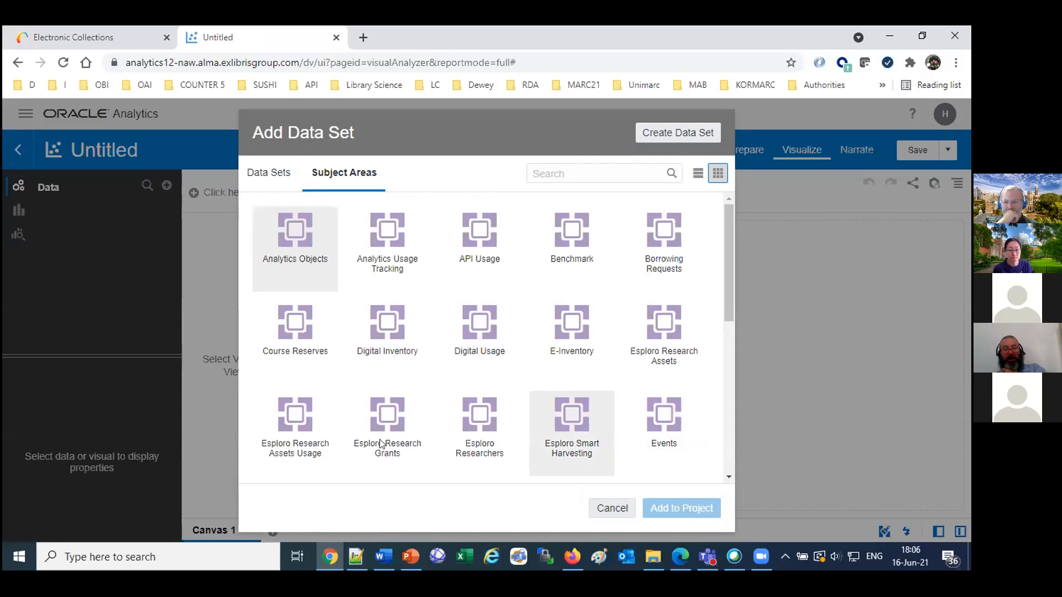
pyautogui.scroll(-5, 624, 427)
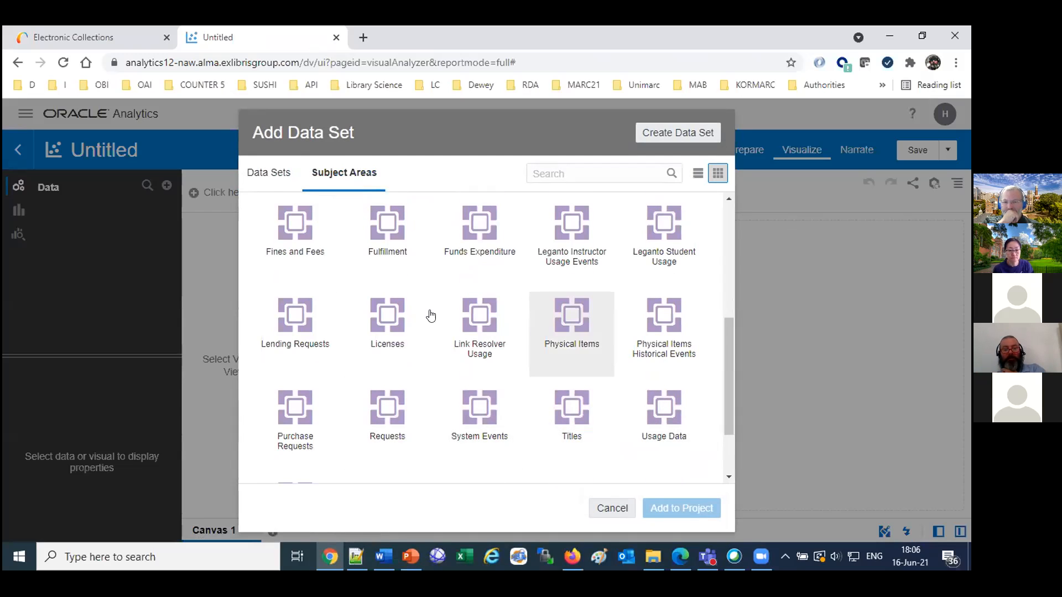
pyautogui.doubleClick(384, 224)
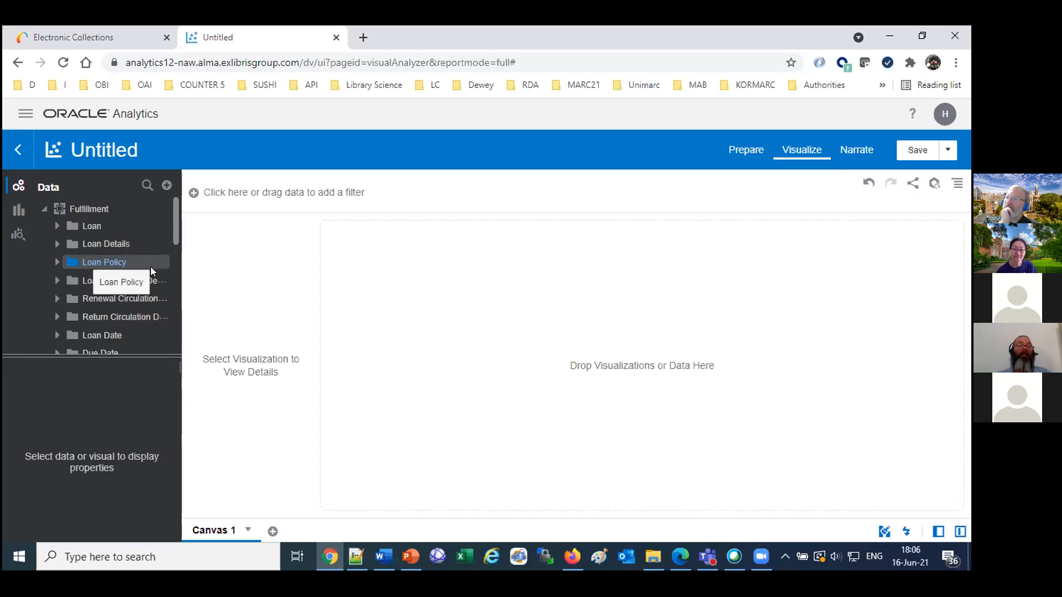
# Expand the Loan Details folder under Fulfillment, look through its fields, and collapse it.
pyautogui.click(56, 244)
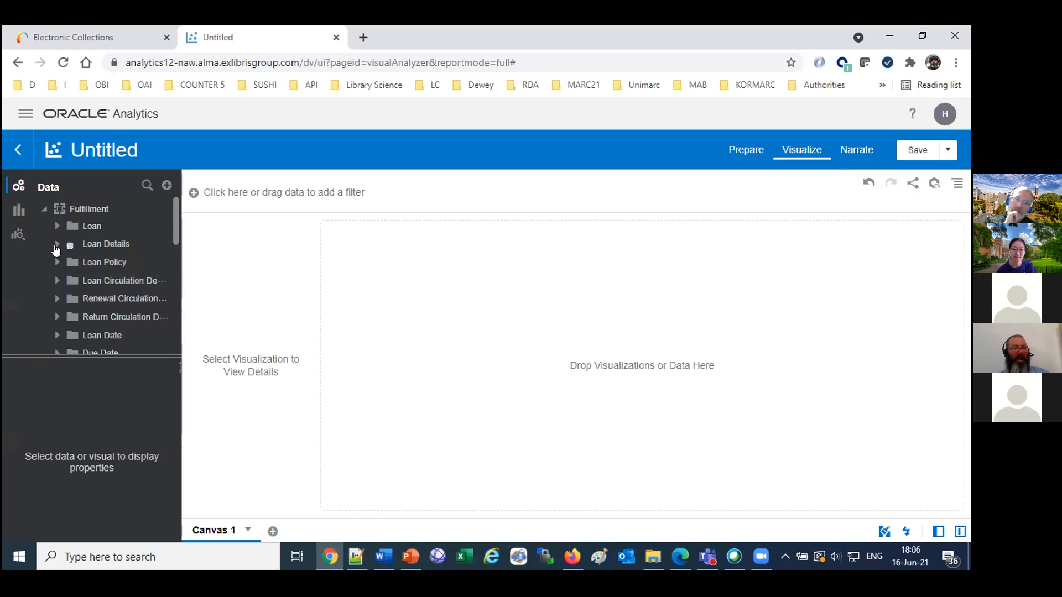
pyautogui.scroll(-10, 104, 292)
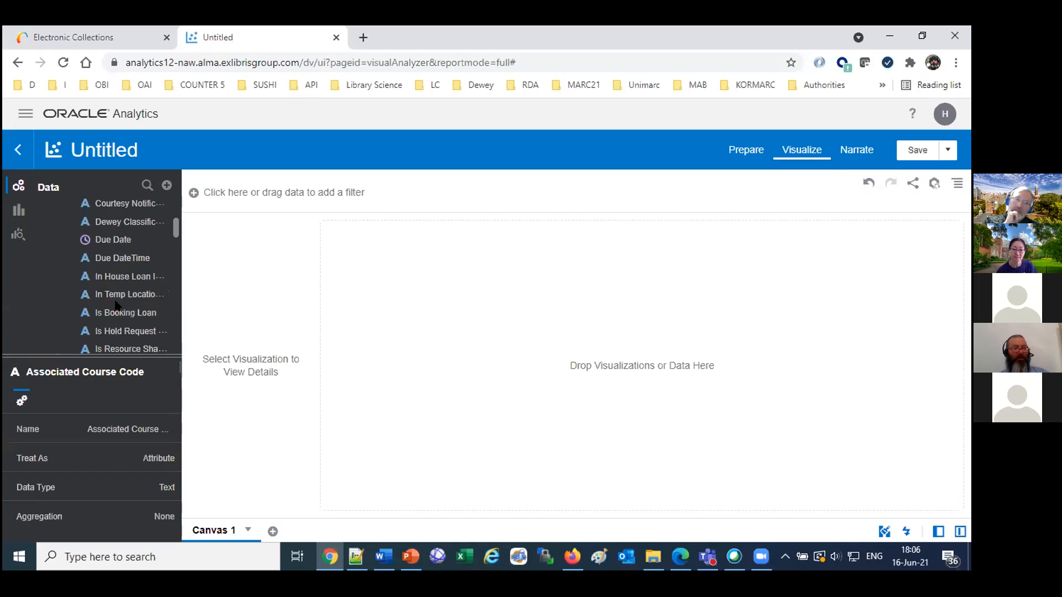
pyautogui.scroll(5, 117, 306)
pyautogui.scroll(-3, 116, 306)
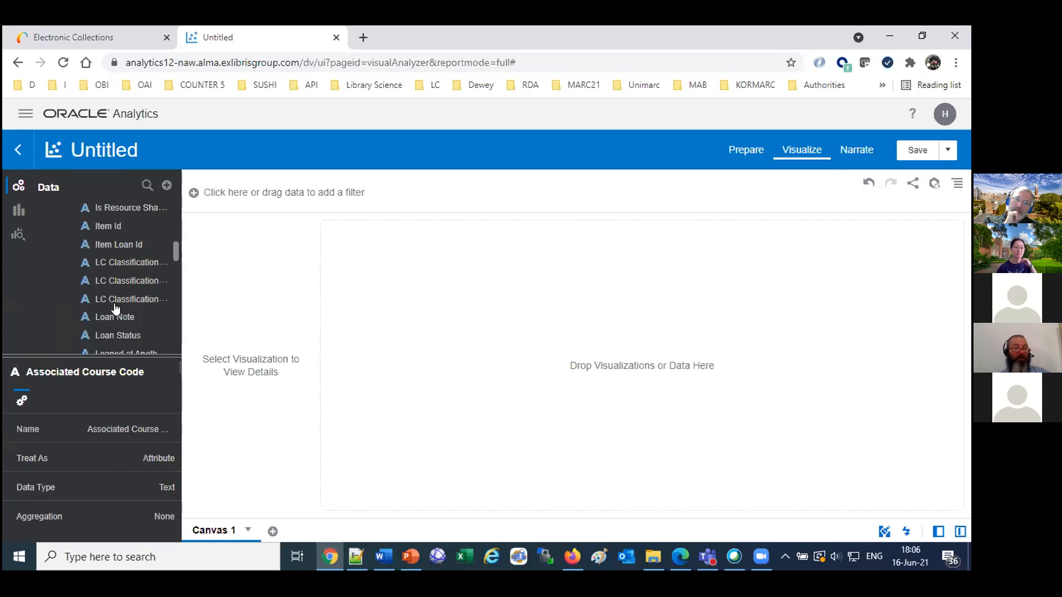
pyautogui.scroll(5, 115, 299)
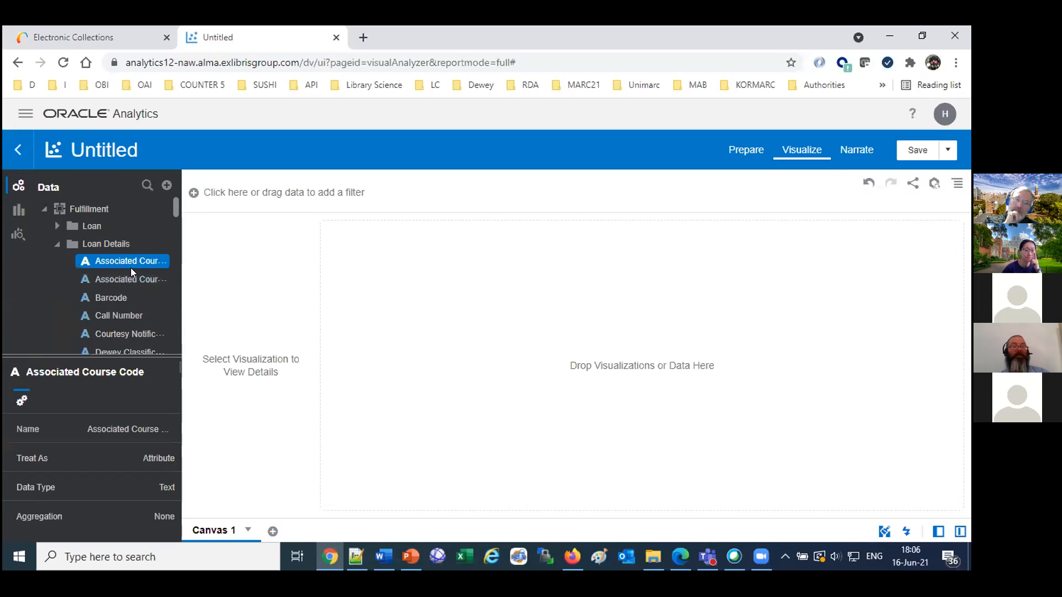
pyautogui.click(57, 244)
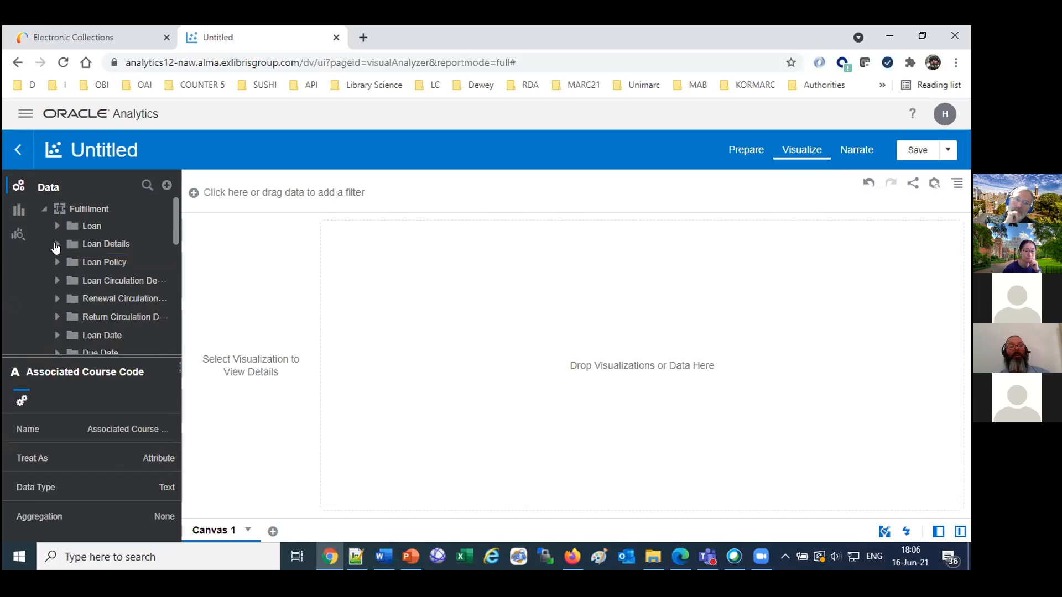
# Search the Fulfillment data for "polic", clear the search, and look through the fields in the Loan folder.
pyautogui.click(146, 185)
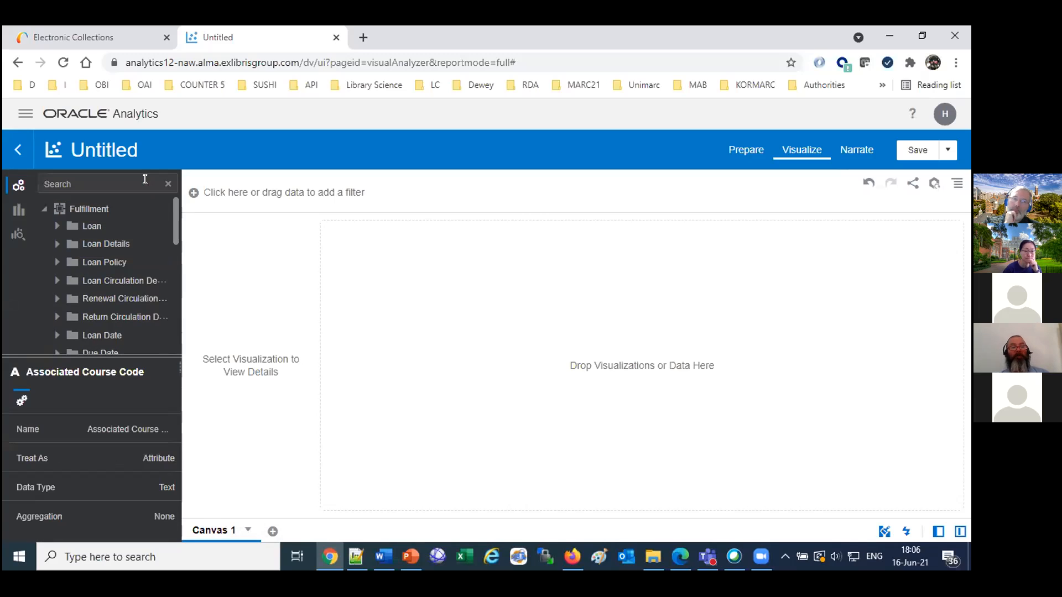
pyautogui.write('polic')
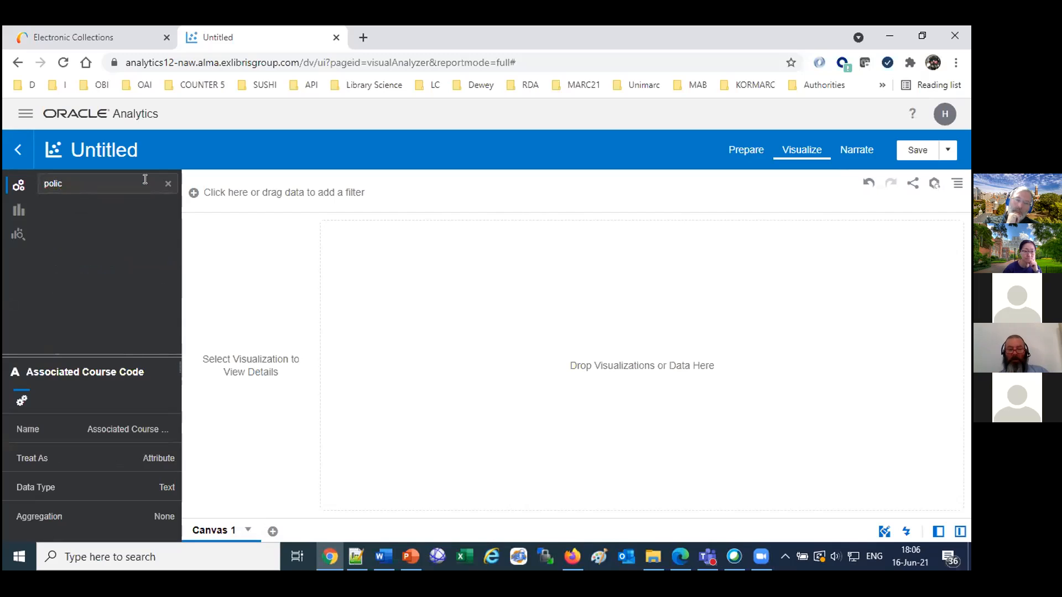
pyautogui.click(168, 185)
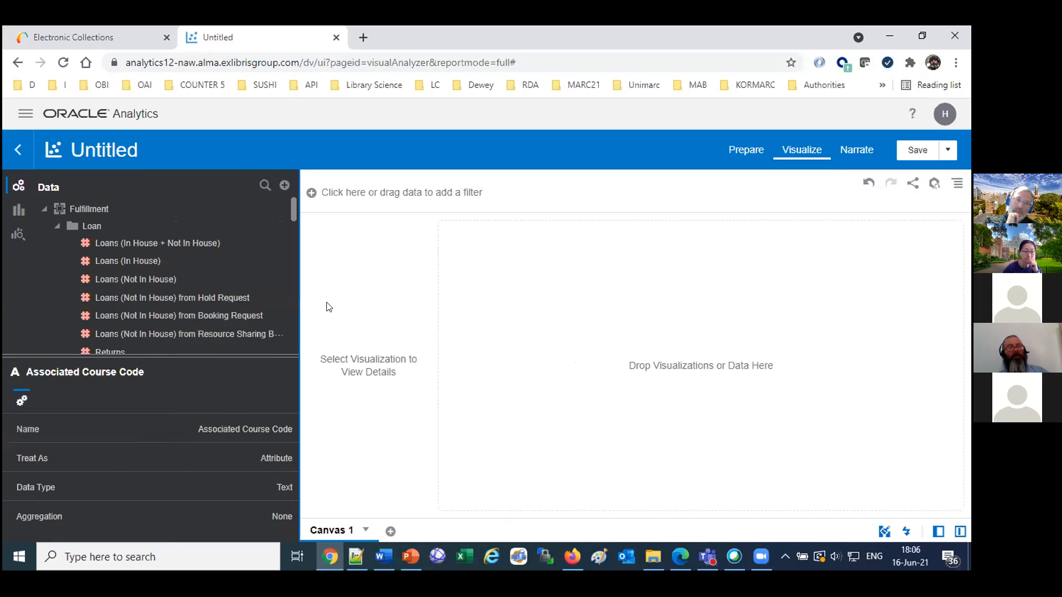
pyautogui.scroll(-6, 239, 271)
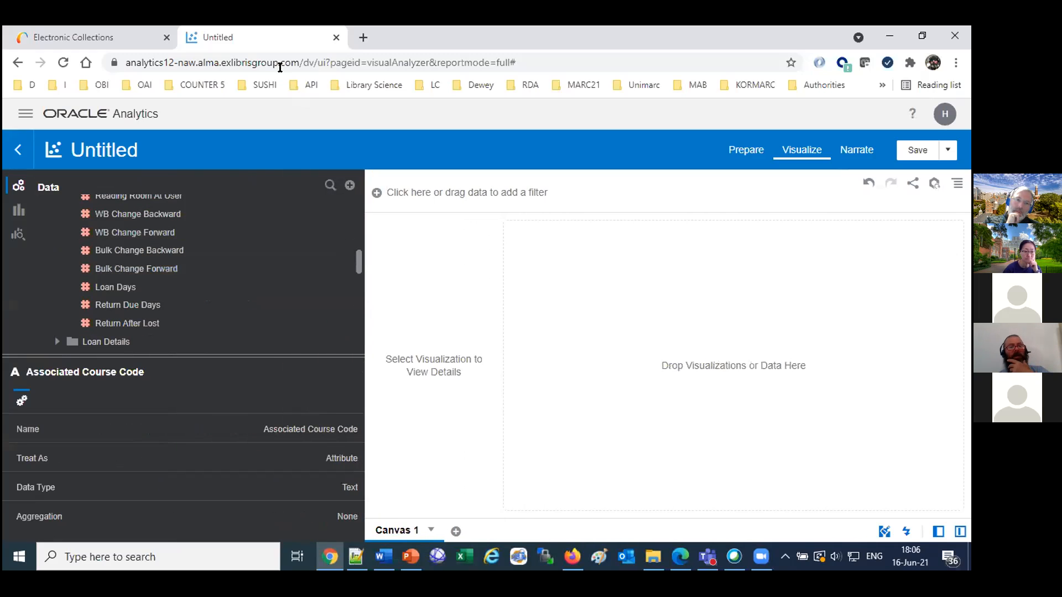
# Switch to Firefox and review the blog post's steps on adding a Policy Name Revised calculation from the Policy Name field.
pyautogui.click(573, 556)
pyautogui.scroll(5, 145, 478)
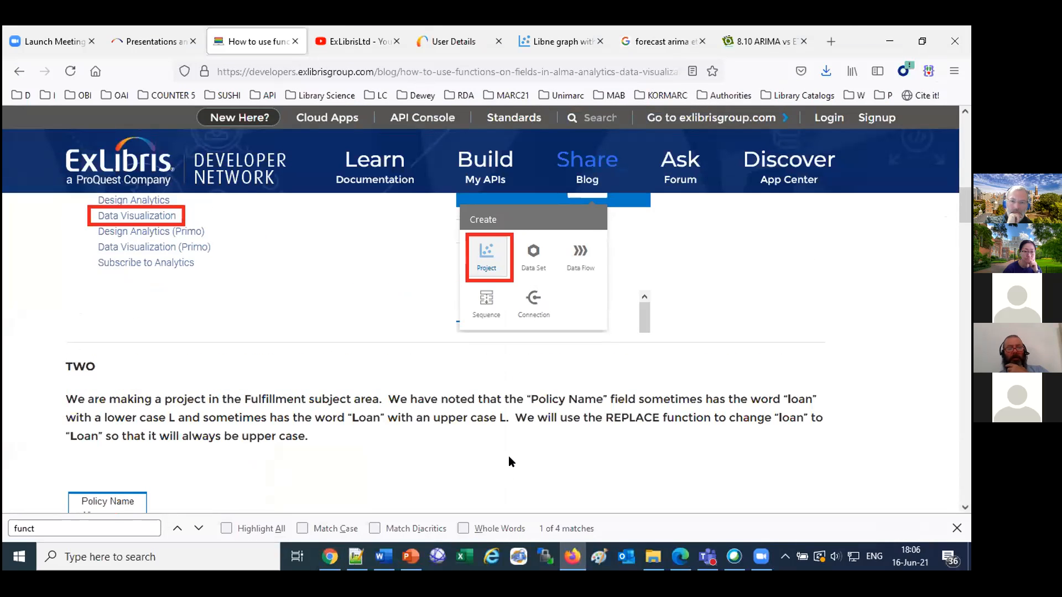
pyautogui.scroll(-10, 509, 458)
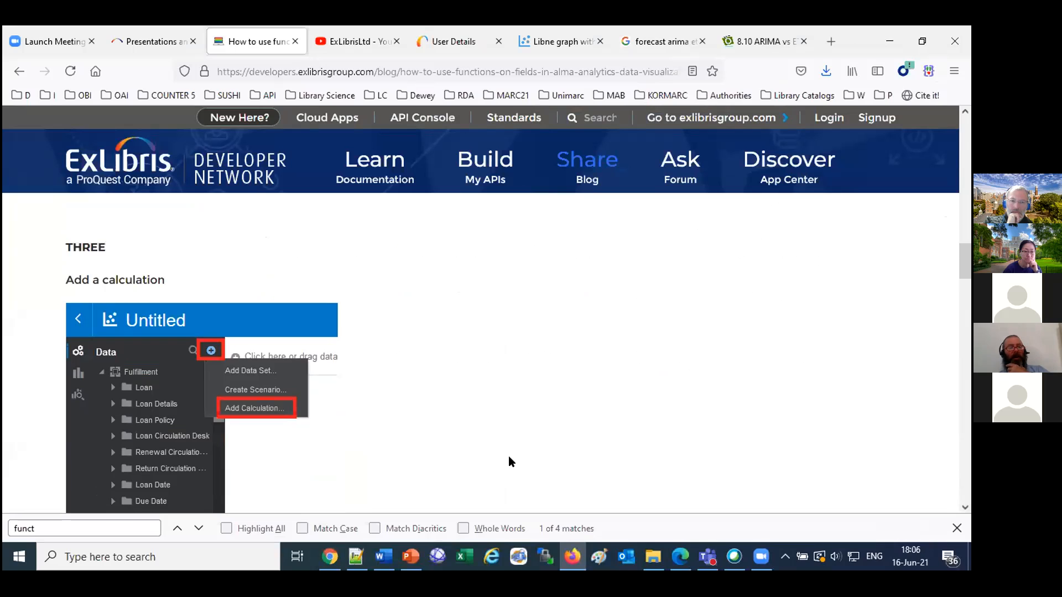
pyautogui.scroll(-10, 509, 457)
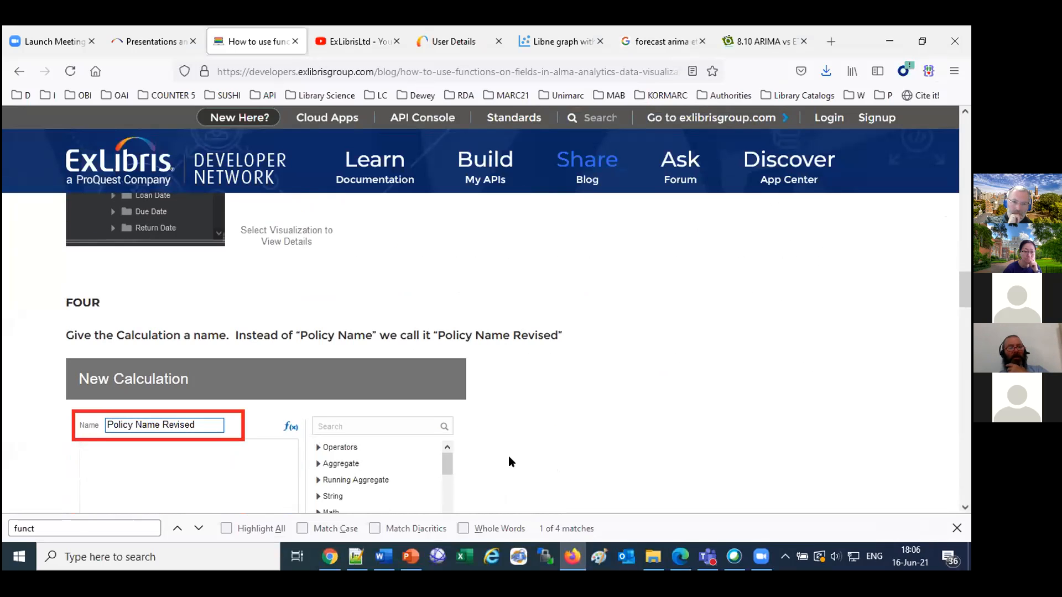
pyautogui.scroll(-6, 509, 455)
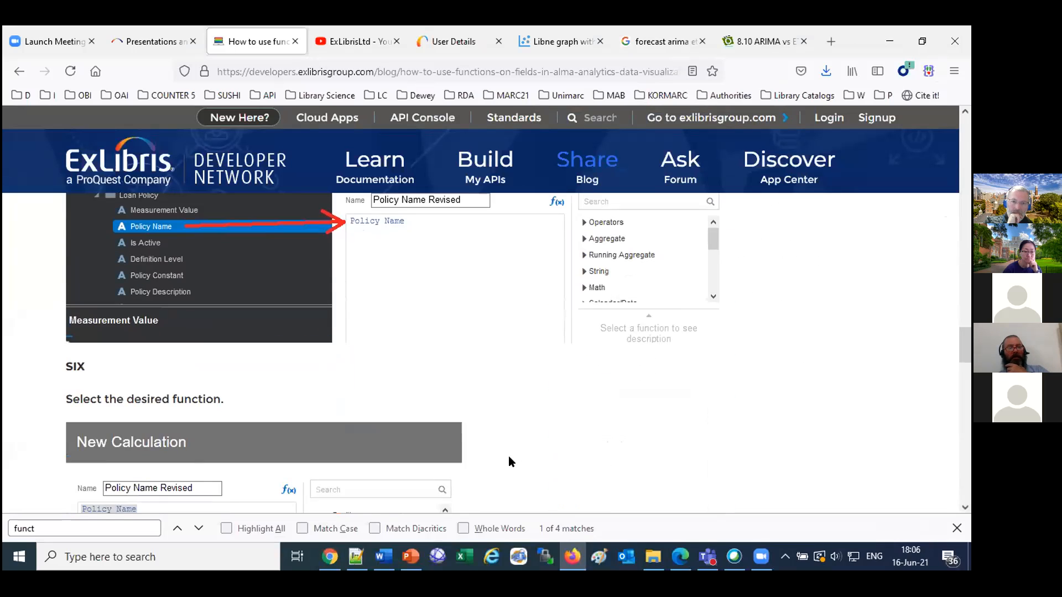
pyautogui.scroll(3, 259, 437)
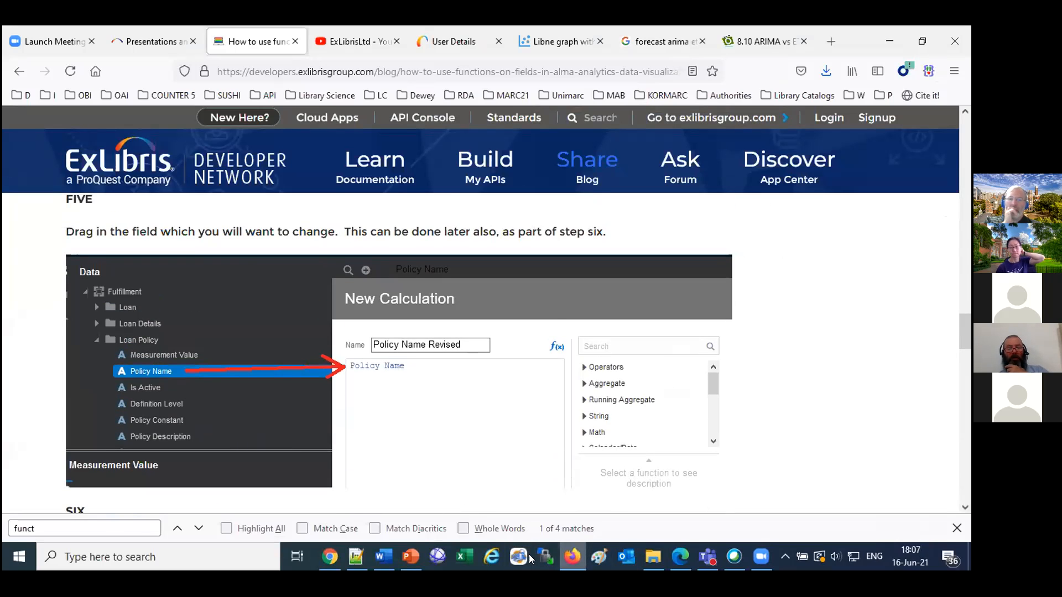
# Switch to the Fulfillment project in Chrome, expand Loan Policy, add Policy Name to the canvas, and look through the listed policies.
pyautogui.click(330, 557)
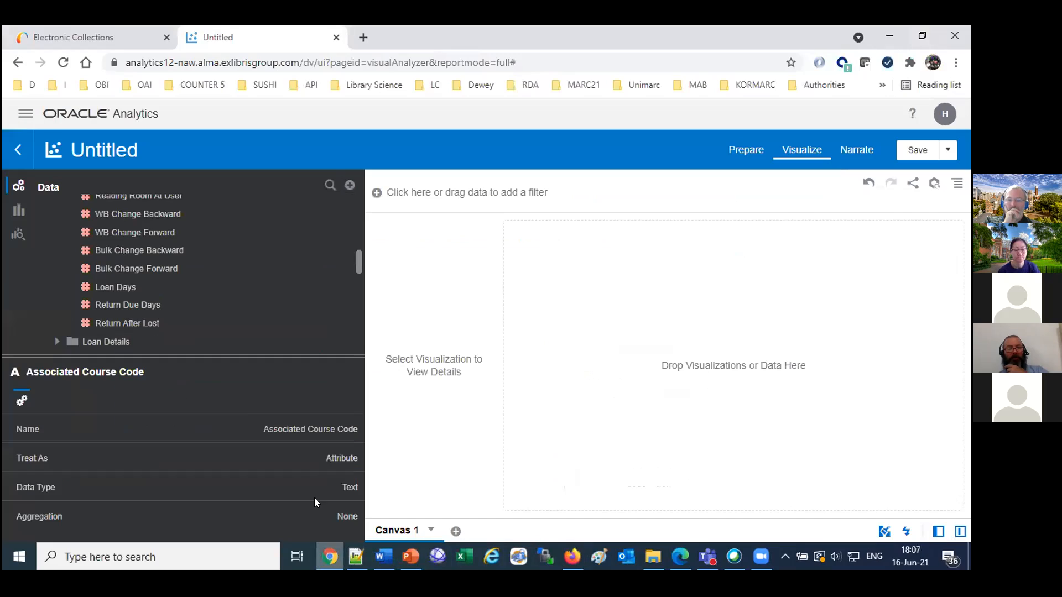
pyautogui.scroll(3, 355, 238)
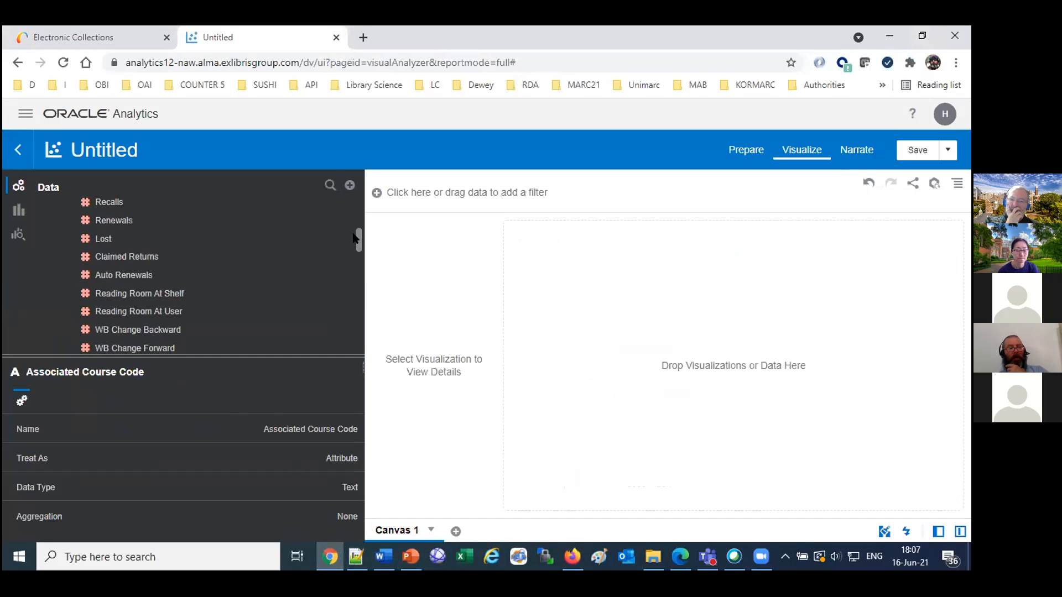
pyautogui.scroll(3, 353, 233)
pyautogui.scroll(-1, 354, 218)
pyautogui.moveTo(354, 218); pyautogui.dragTo(359, 278)
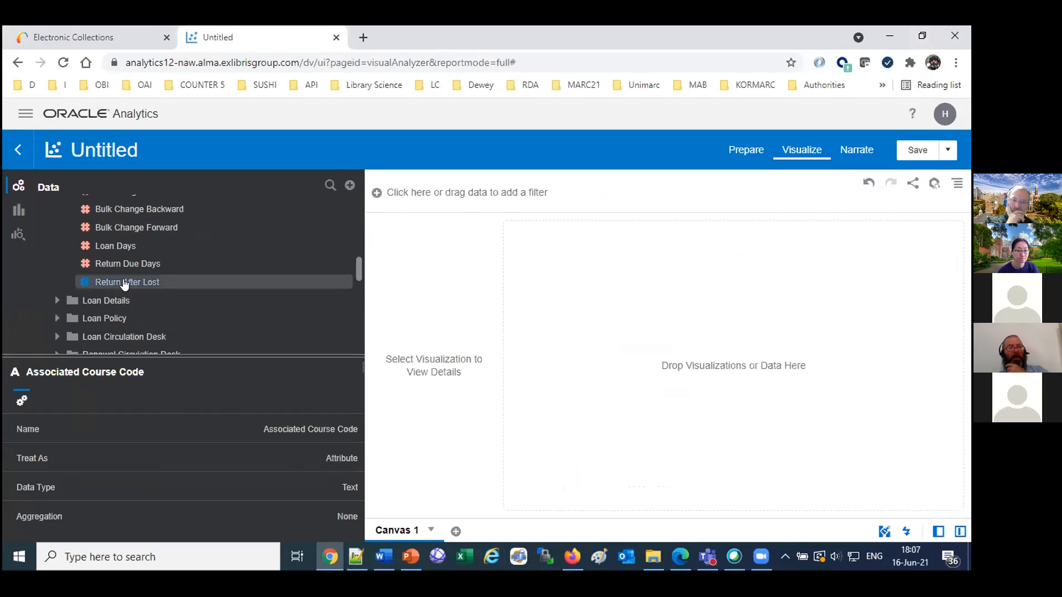
pyautogui.click(56, 320)
pyautogui.scroll(-3, 176, 312)
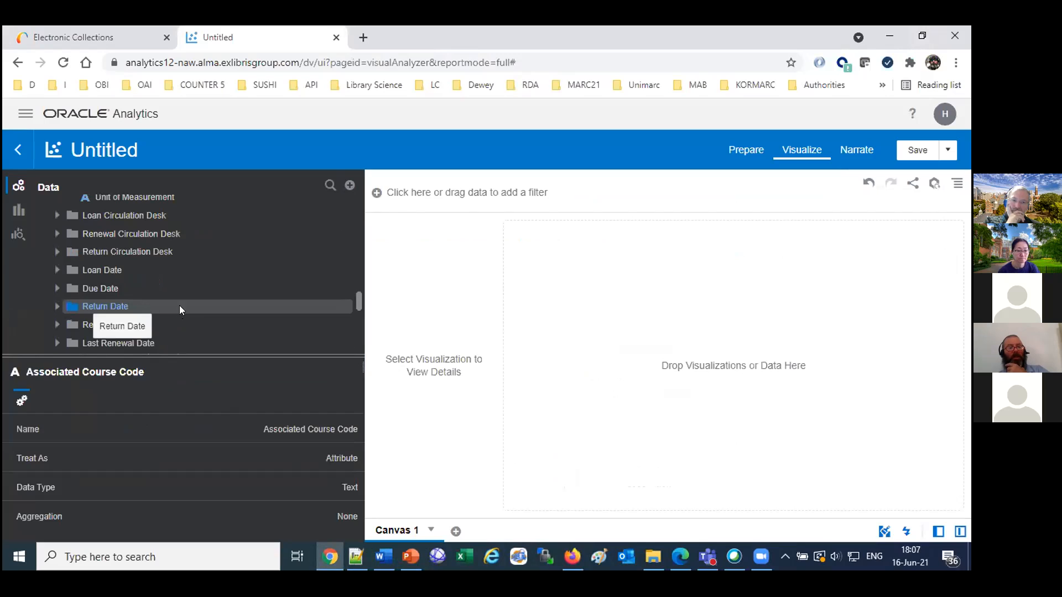
pyautogui.moveTo(357, 304); pyautogui.dragTo(359, 280)
pyautogui.moveTo(119, 221); pyautogui.dragTo(633, 305)
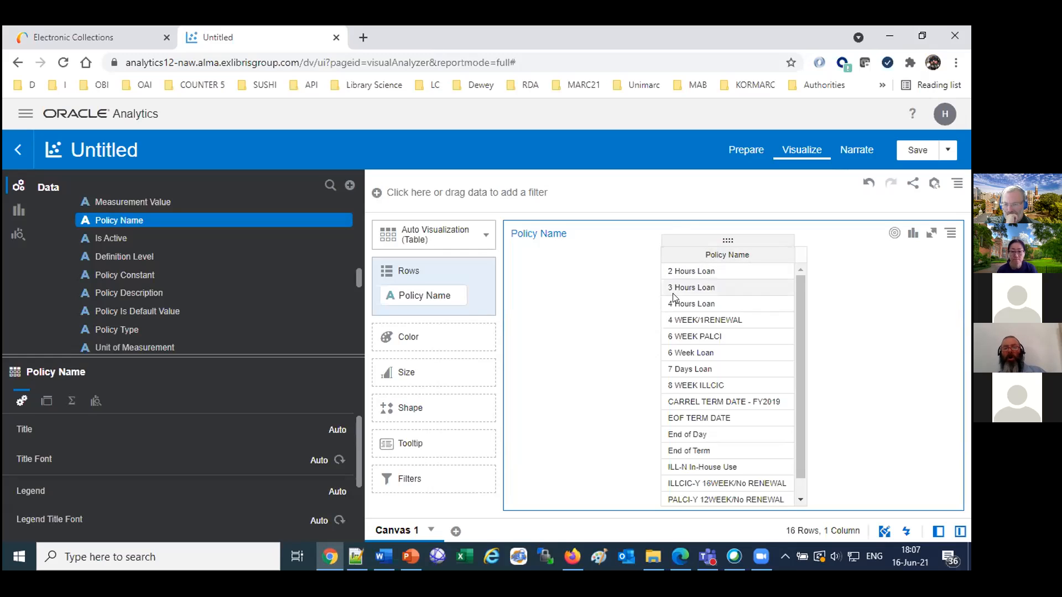
pyautogui.scroll(-1, 676, 388)
pyautogui.scroll(1, 676, 389)
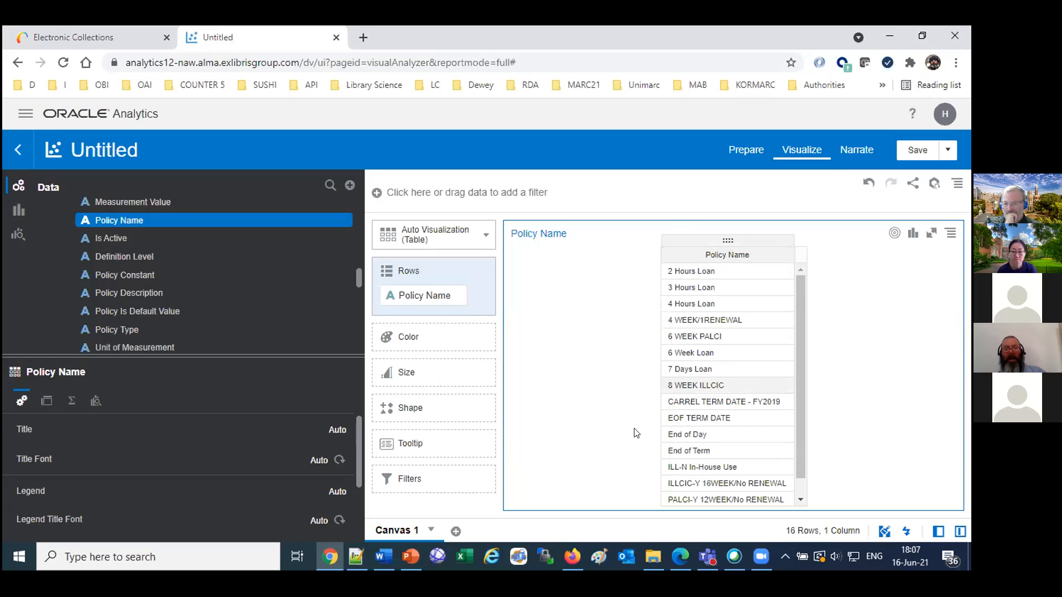
# Switch to Firefox and, from the expenditure forecast project, return to the home page and create a new project with the Fulfillment subject area.
pyautogui.click(573, 557)
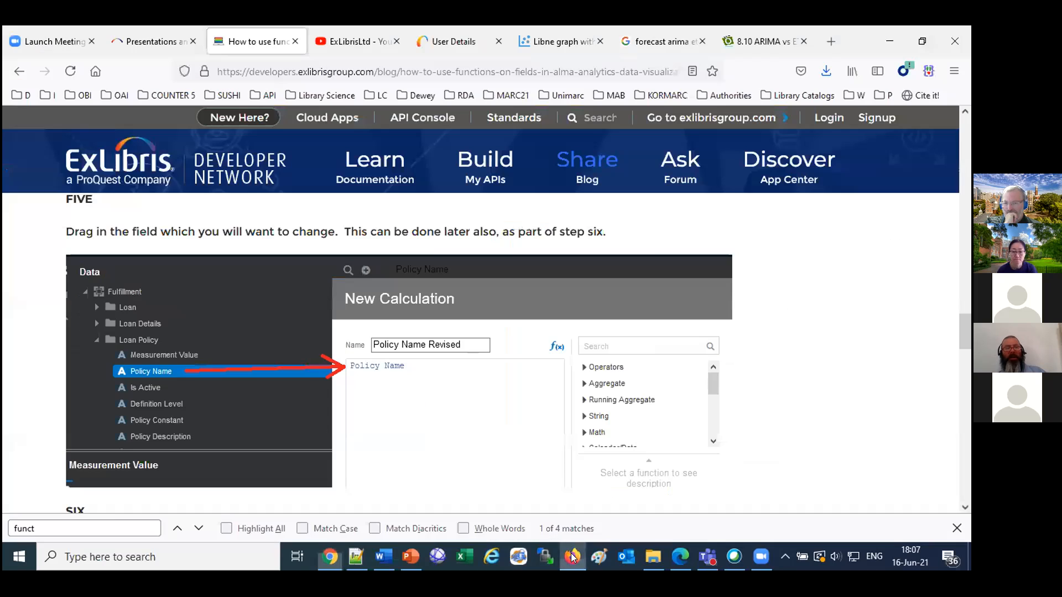
pyautogui.click(454, 42)
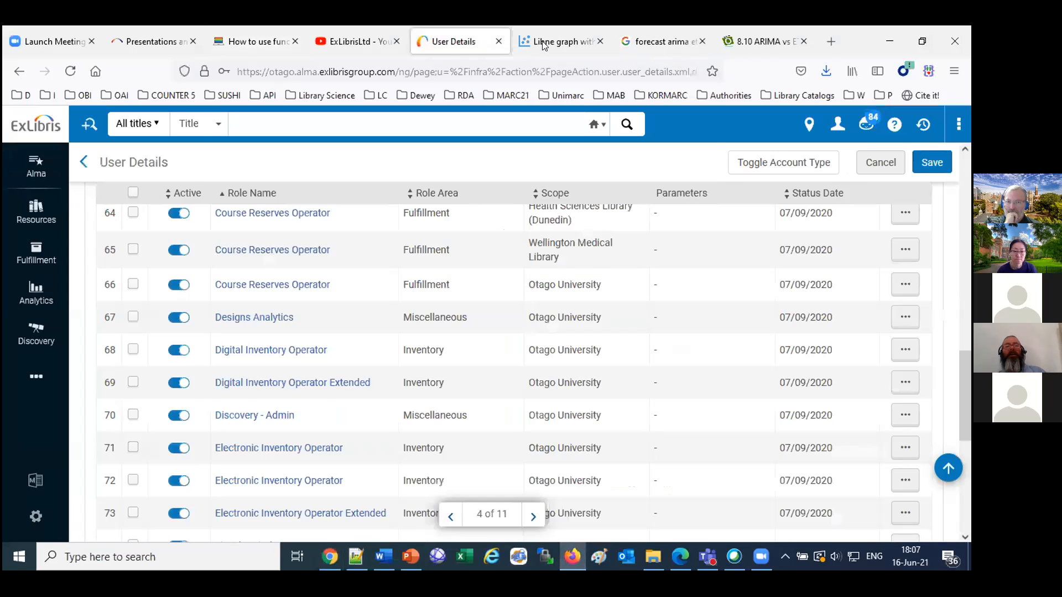
pyautogui.click(545, 43)
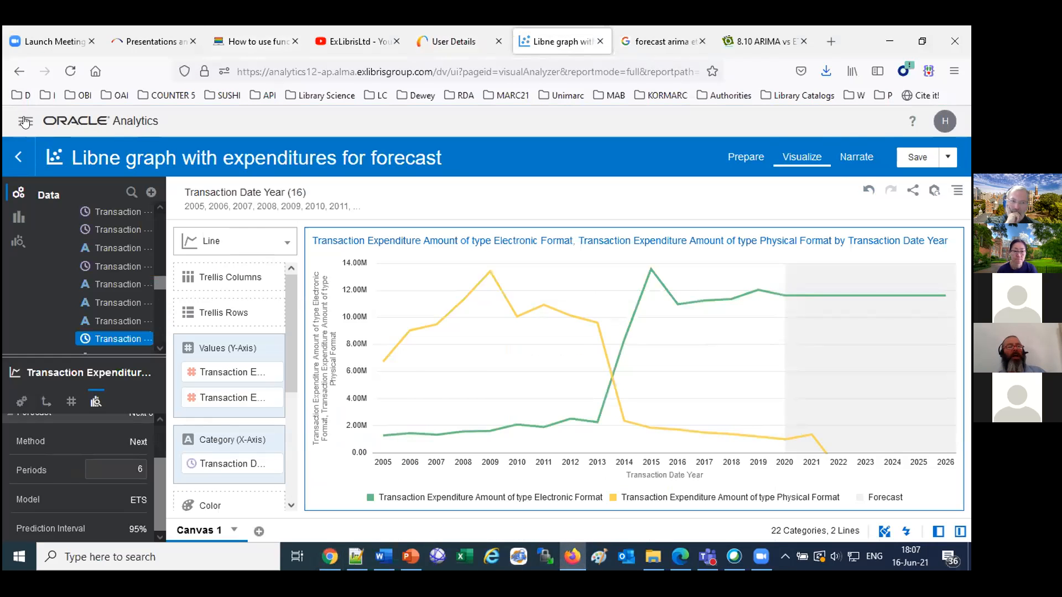
pyautogui.click(25, 121)
pyautogui.click(68, 168)
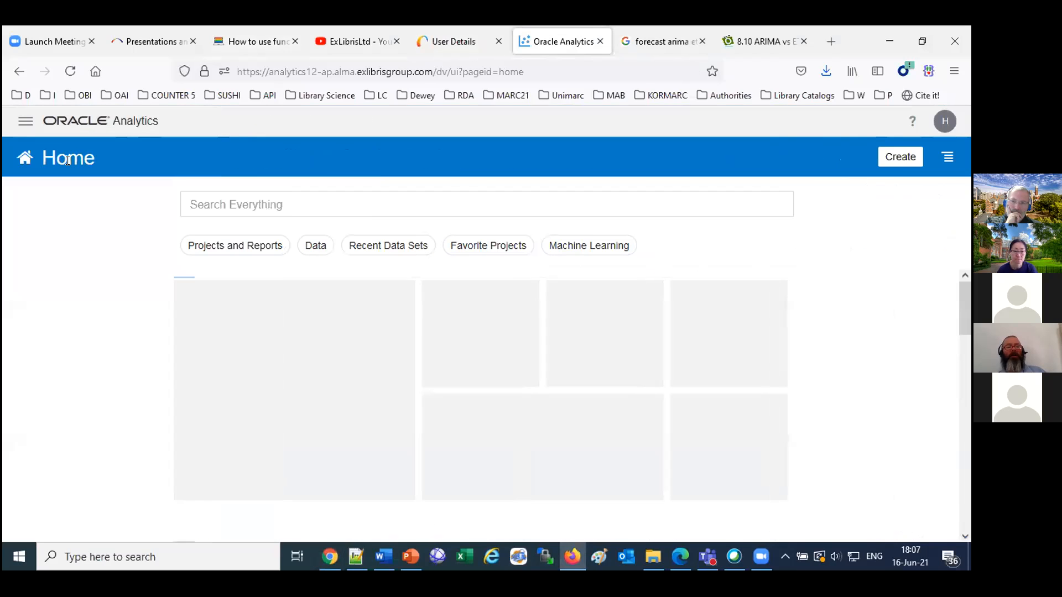
pyautogui.click(888, 161)
pyautogui.click(805, 245)
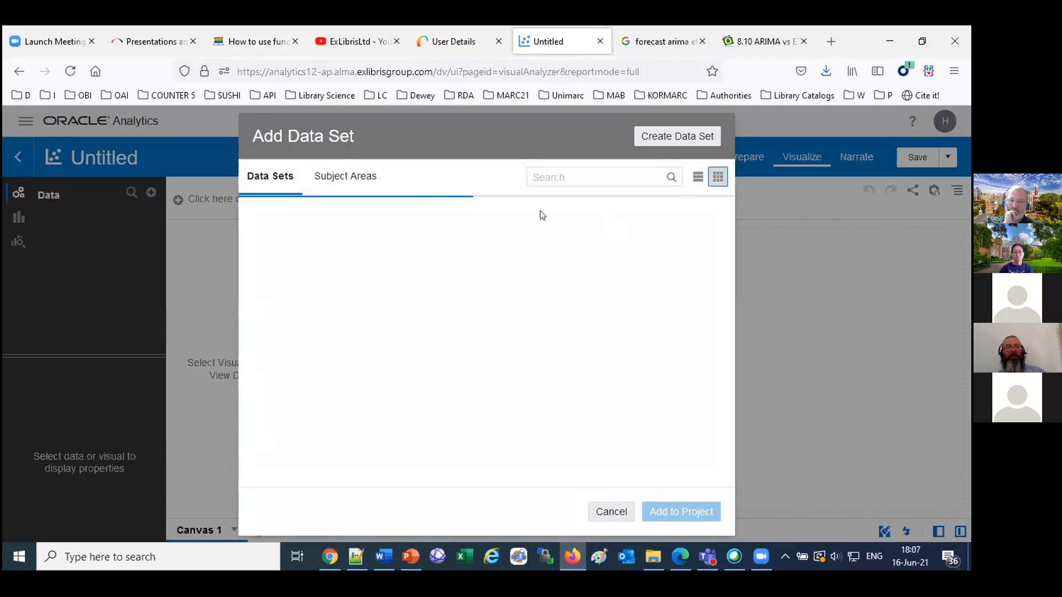
pyautogui.click(343, 176)
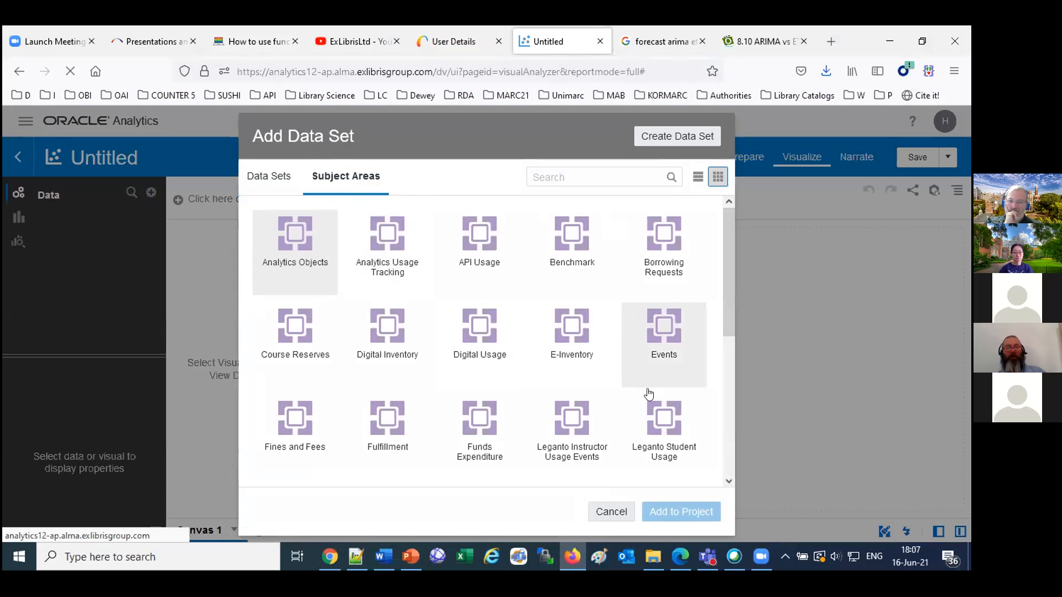
pyautogui.doubleClick(384, 428)
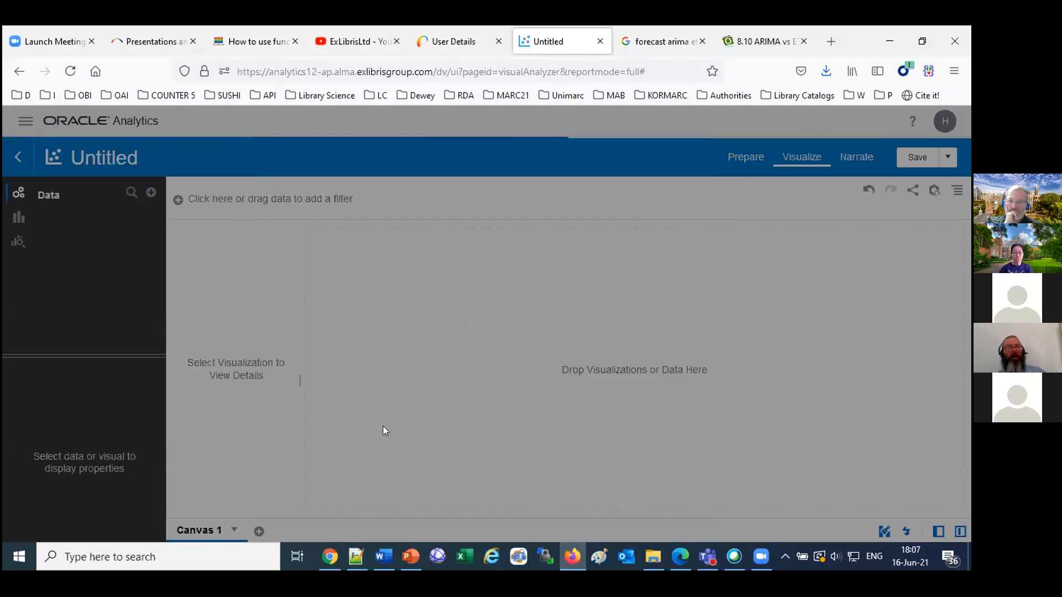
# Look through the Fulfillment folders with Loan Details expanded, open the data search, and widen the data pane.
pyautogui.scroll(-3, 83, 307)
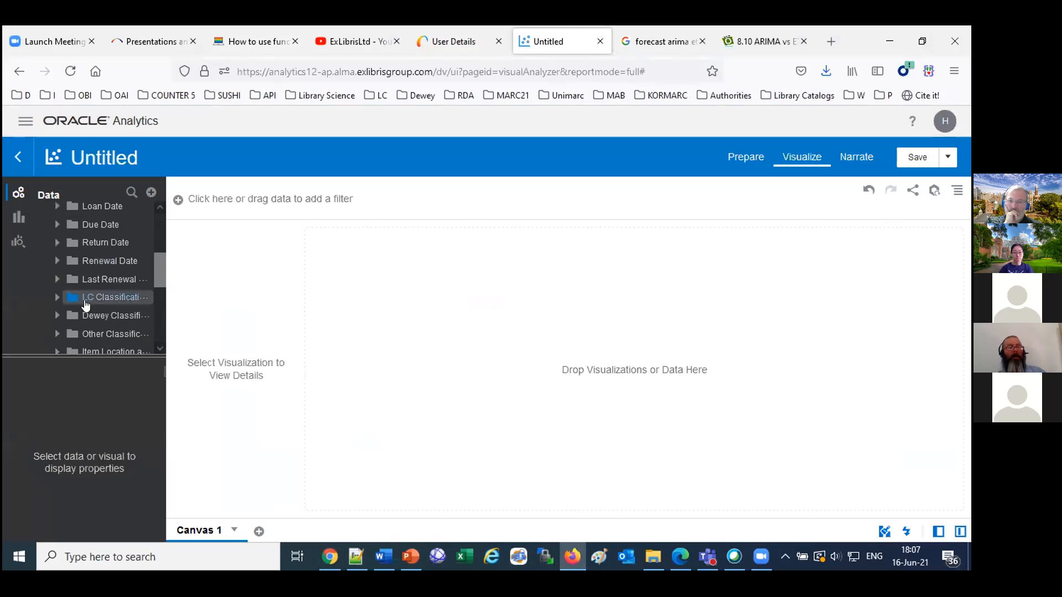
pyautogui.scroll(-3, 86, 305)
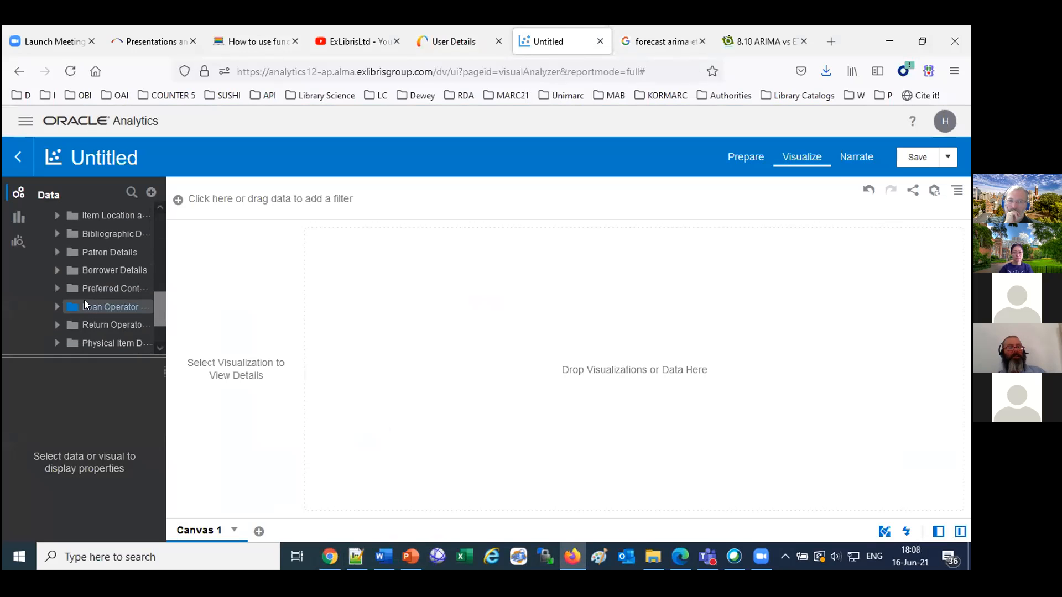
pyautogui.scroll(3, 86, 305)
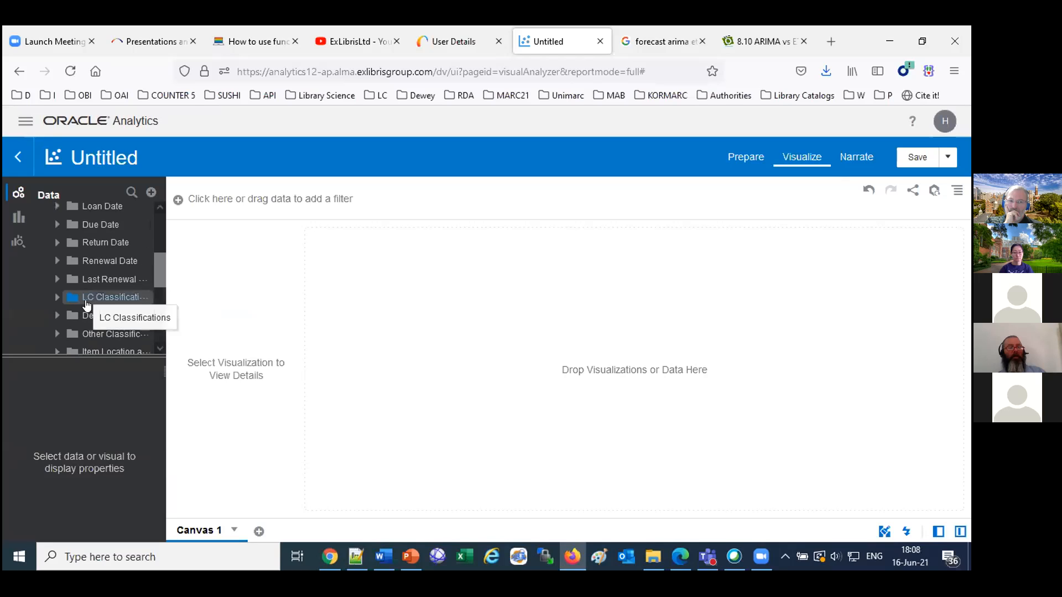
pyautogui.scroll(3, 86, 303)
pyautogui.moveTo(156, 234)
pyautogui.mouseDown()
pyautogui.moveTo(165, 335)
pyautogui.moveTo(162, 212)
pyautogui.moveTo(154, 335)
pyautogui.moveTo(151, 219)
pyautogui.mouseUp()
pyautogui.click(131, 191)
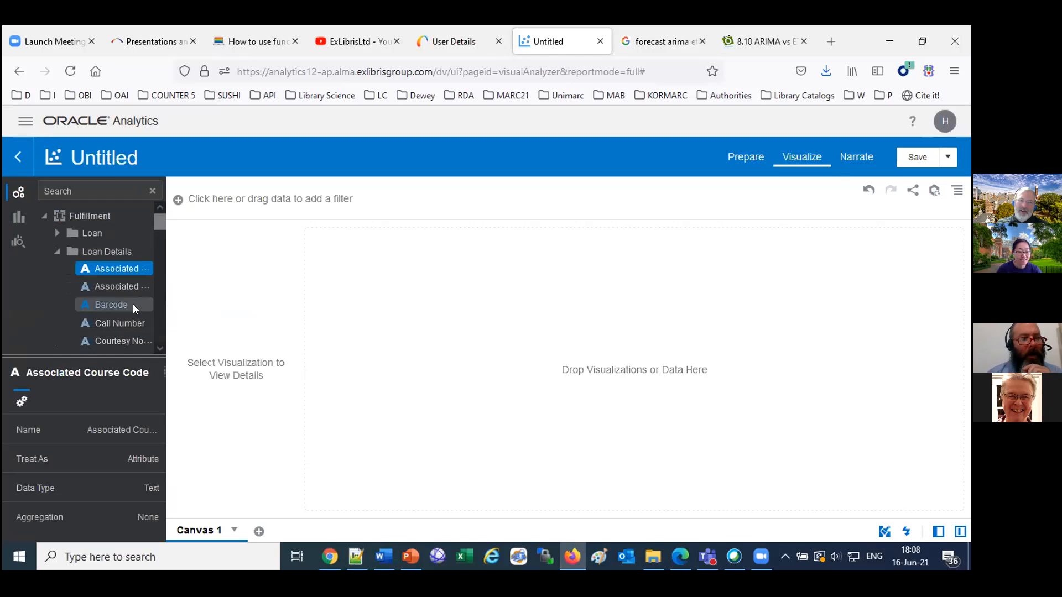
pyautogui.moveTo(162, 245); pyautogui.dragTo(325, 246)
# Expand the Loan Policy folder and add its Policy Name field to the empty canvas.
pyautogui.scroll(-3, 252, 282)
pyautogui.scroll(-5, 253, 292)
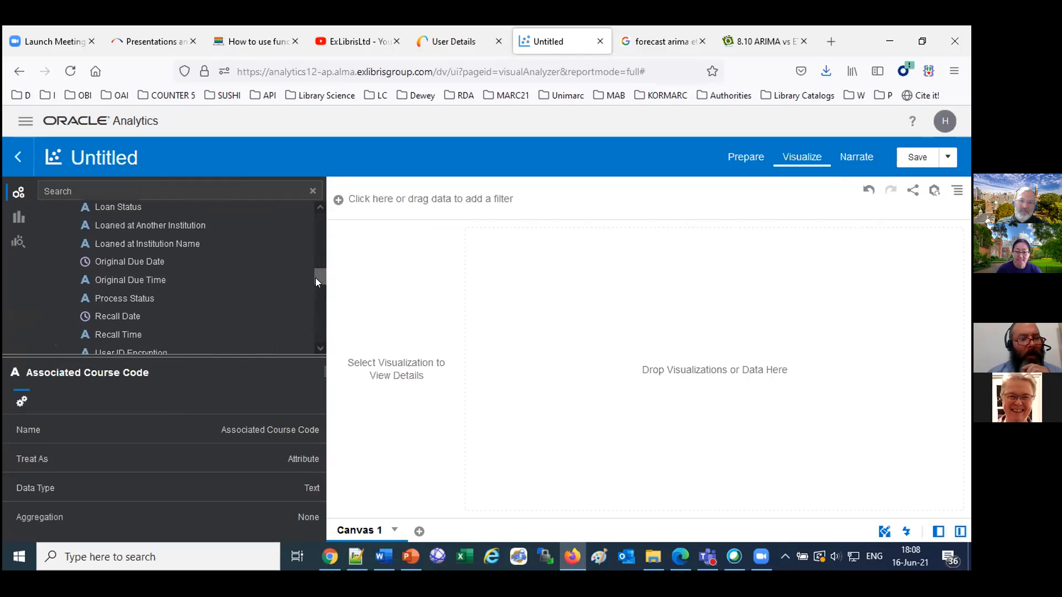
pyautogui.scroll(-1, 318, 281)
pyautogui.moveTo(320, 283); pyautogui.dragTo(315, 297)
pyautogui.click(57, 228)
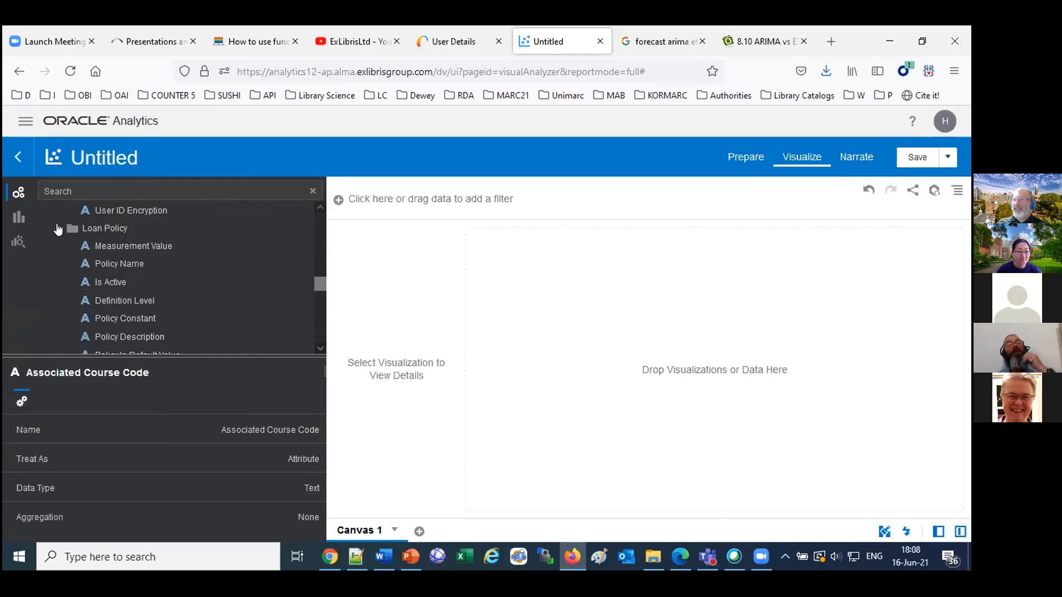
pyautogui.moveTo(131, 263); pyautogui.dragTo(565, 295)
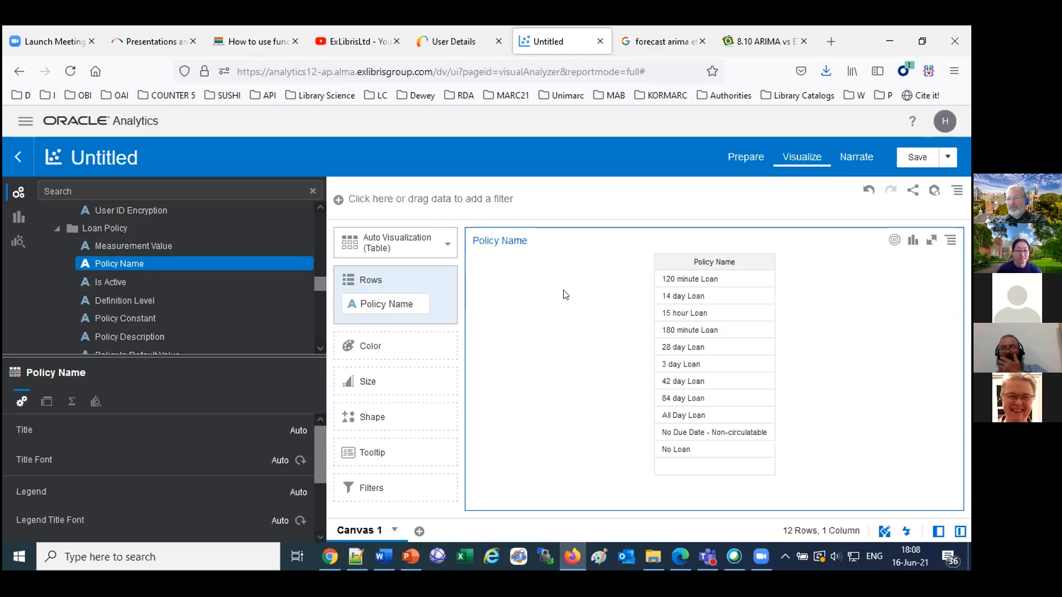
# Open the bookmarked Alma EU00 login page for EXLDEV1_INST and close the User Details tab and the two forecasting tabs.
pyautogui.click(21, 96)
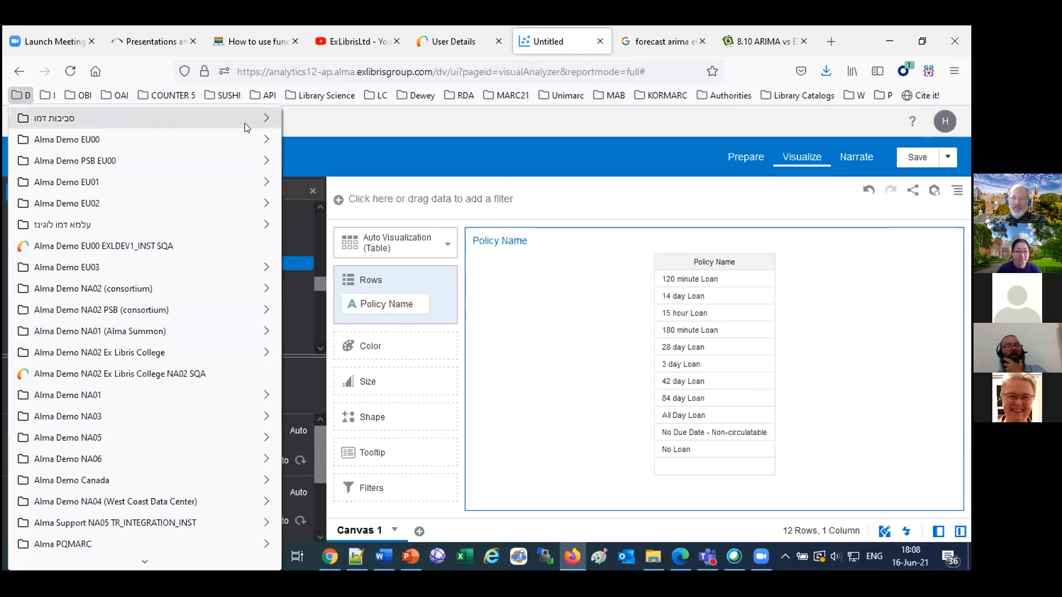
pyautogui.moveTo(245, 123)
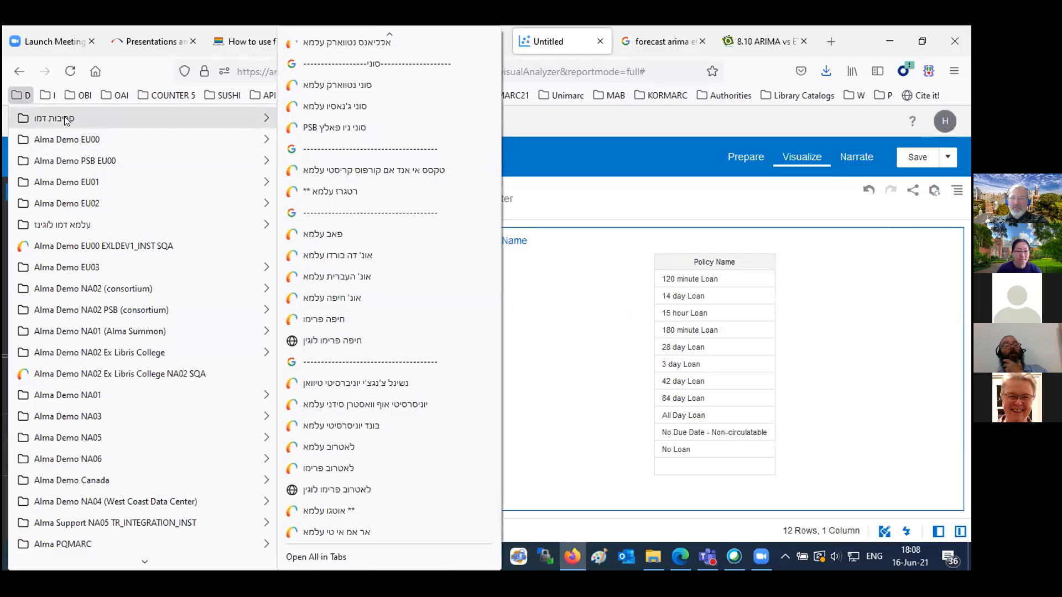
pyautogui.moveTo(115, 135)
pyautogui.click(318, 139)
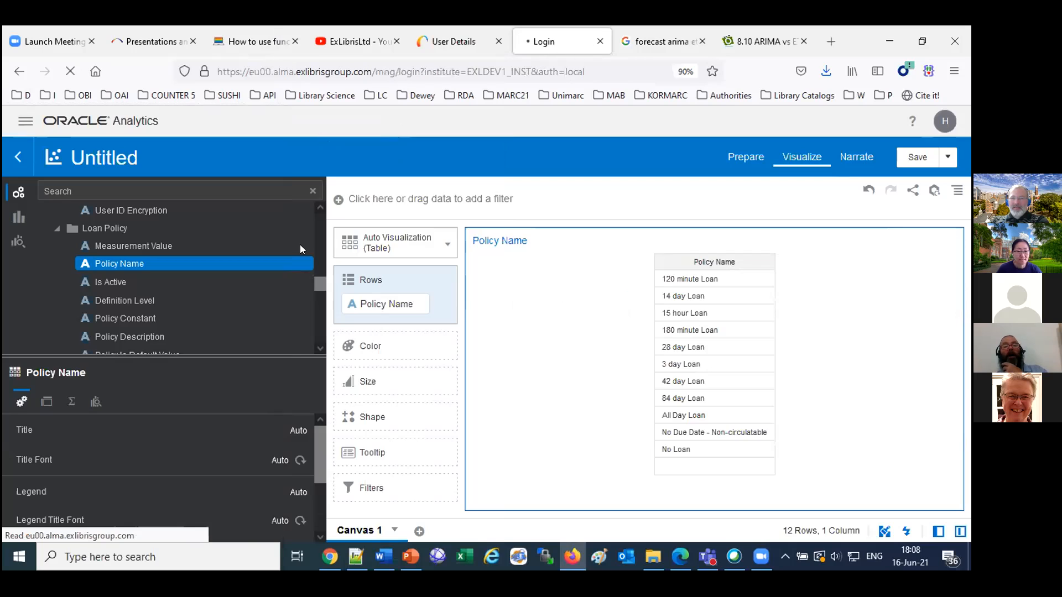
pyautogui.click(498, 41)
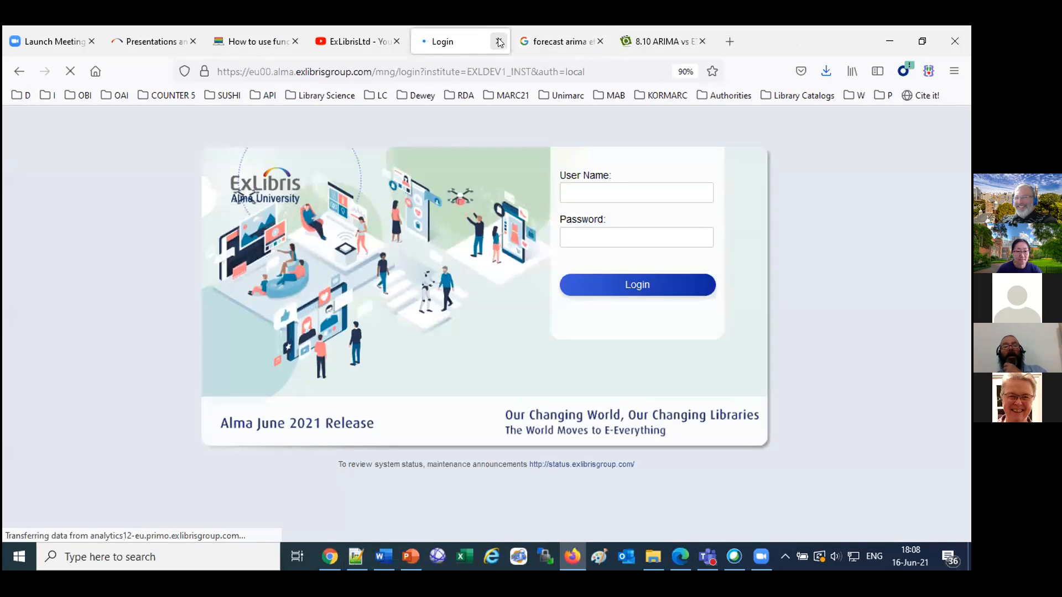
pyautogui.click(601, 41)
pyautogui.click(601, 42)
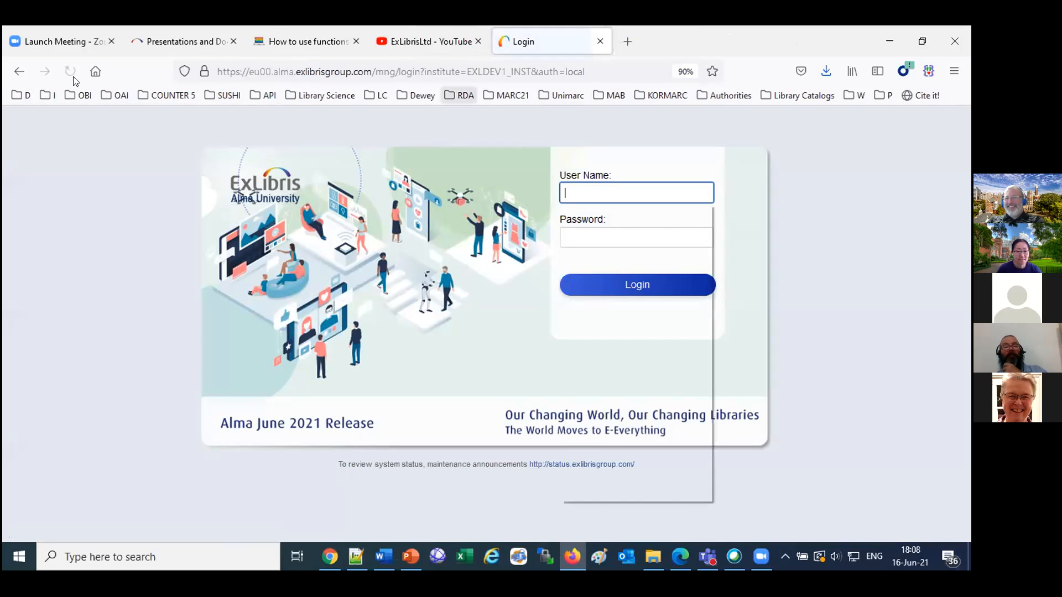
# Log in to the Alma University demo environment and open Data Visualization for Alma analytics.
pyautogui.click(49, 96)
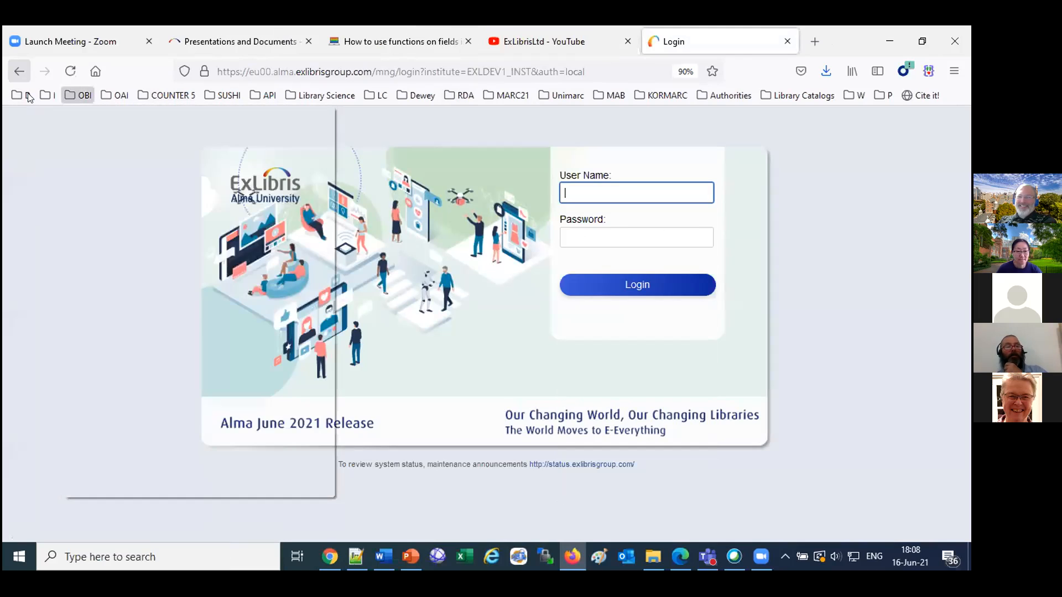
pyautogui.click(59, 112)
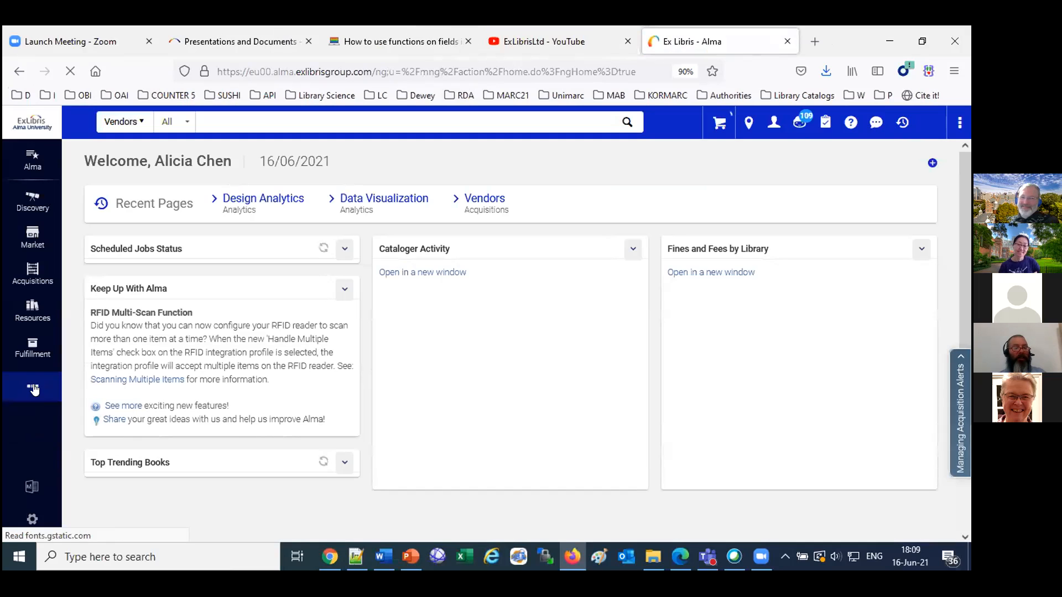
pyautogui.click(32, 386)
pyautogui.click(151, 387)
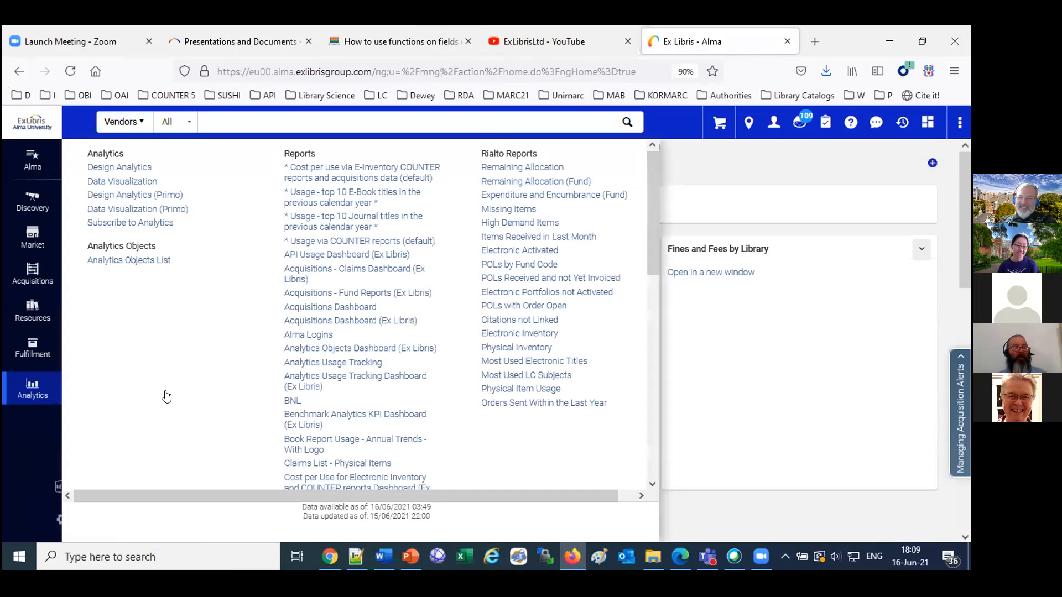
pyautogui.click(113, 180)
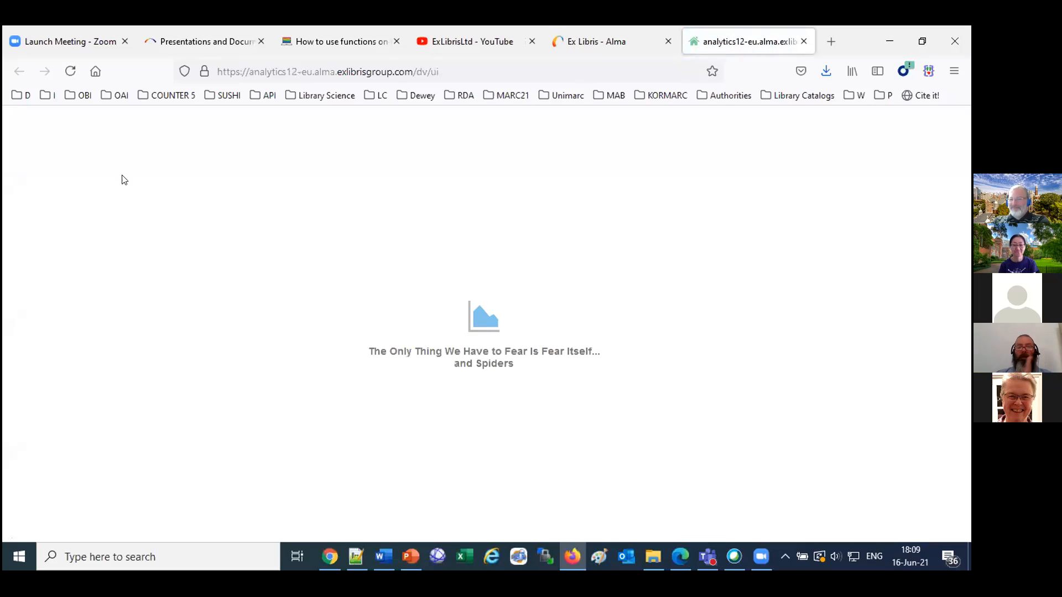
# Create a new project with the Fulfillment subject area and add Policy Name from Loan Policy to the canvas.
pyautogui.click(893, 155)
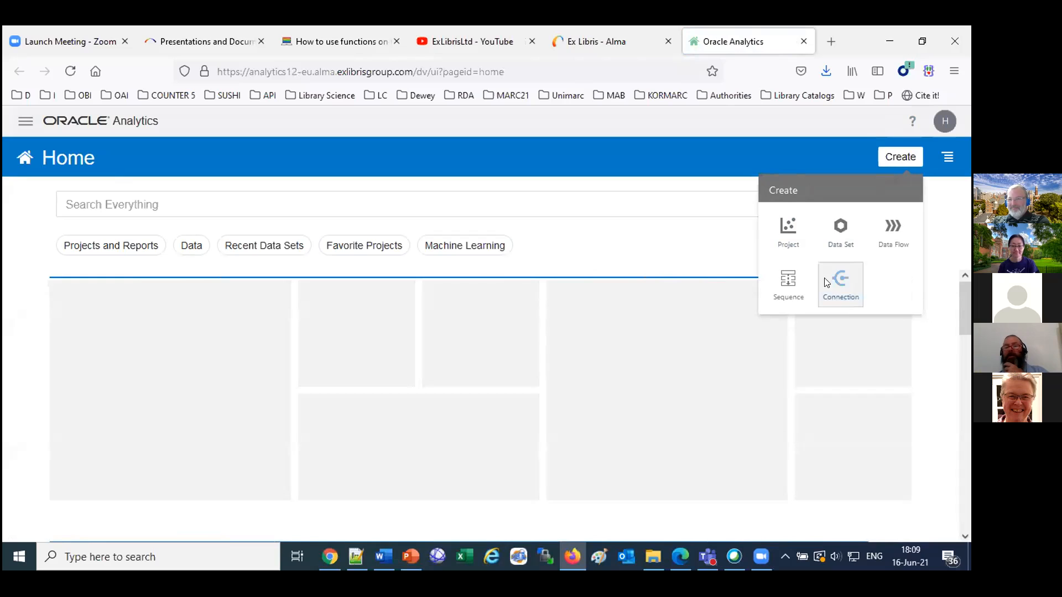
pyautogui.click(788, 230)
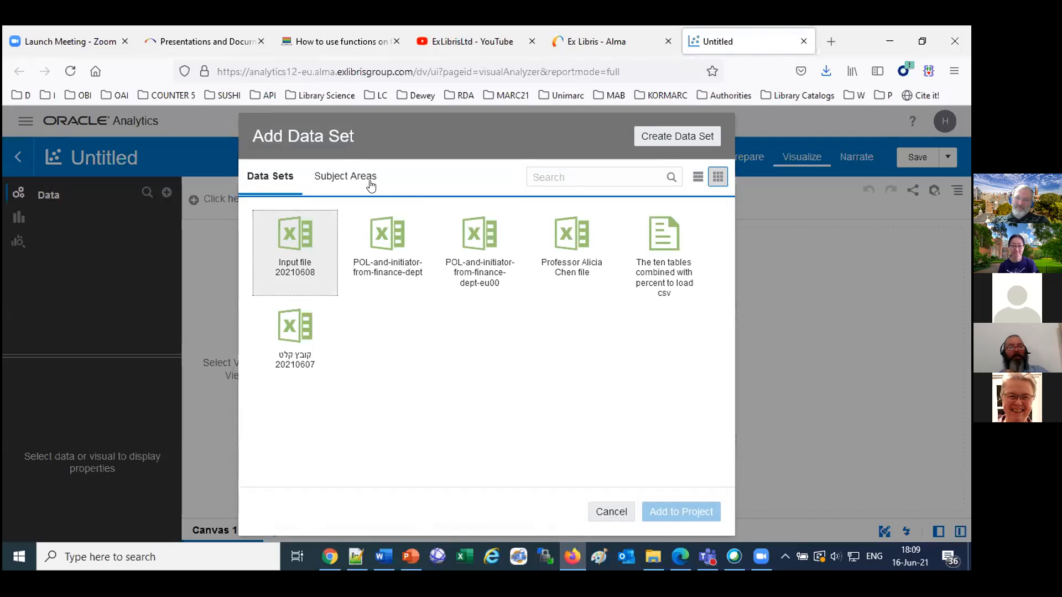
pyautogui.click(370, 184)
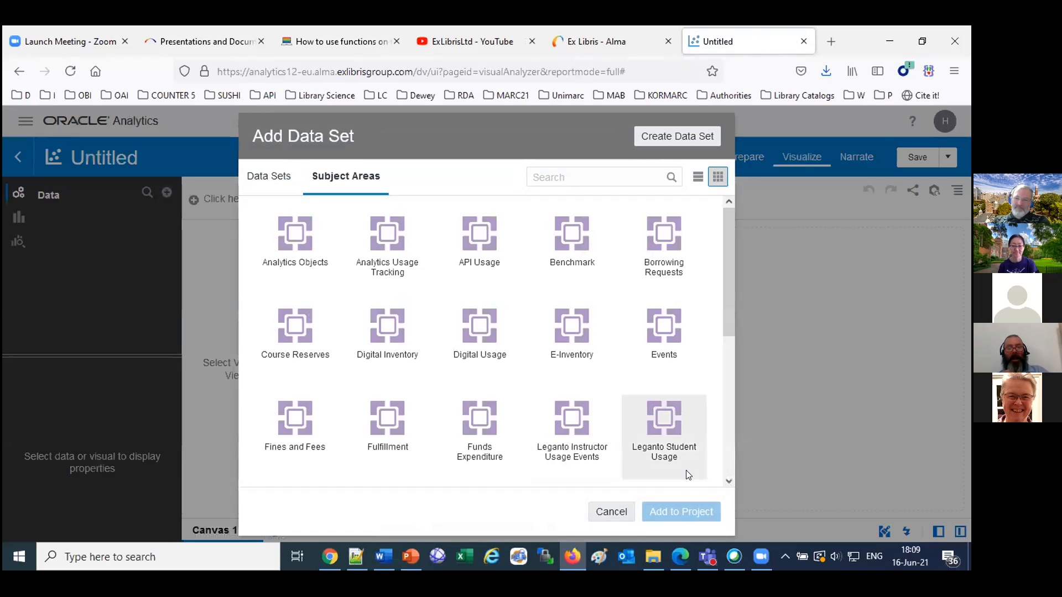
pyautogui.scroll(-3, 730, 482)
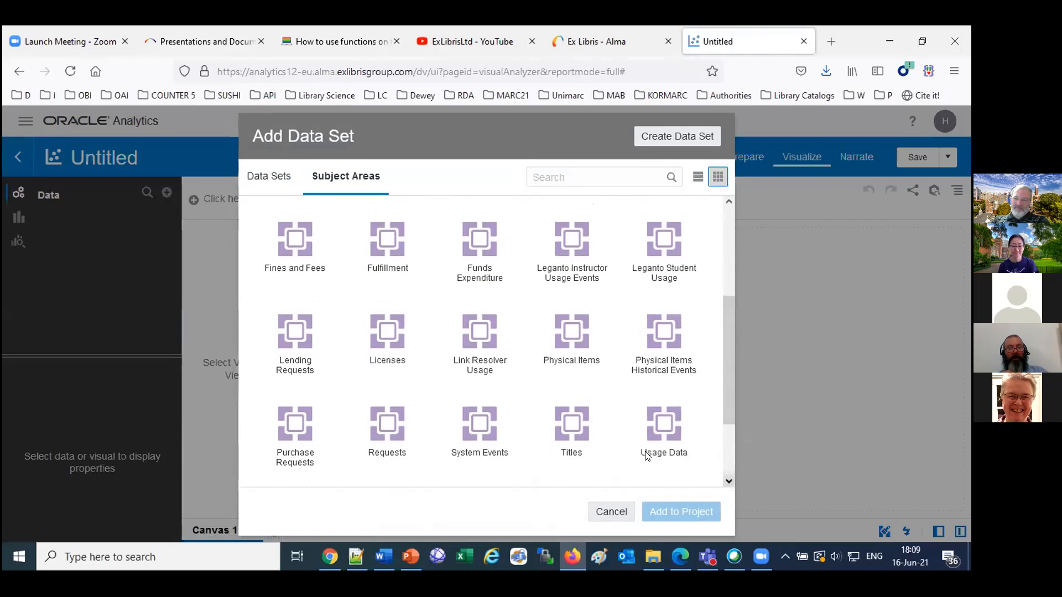
pyautogui.doubleClick(372, 251)
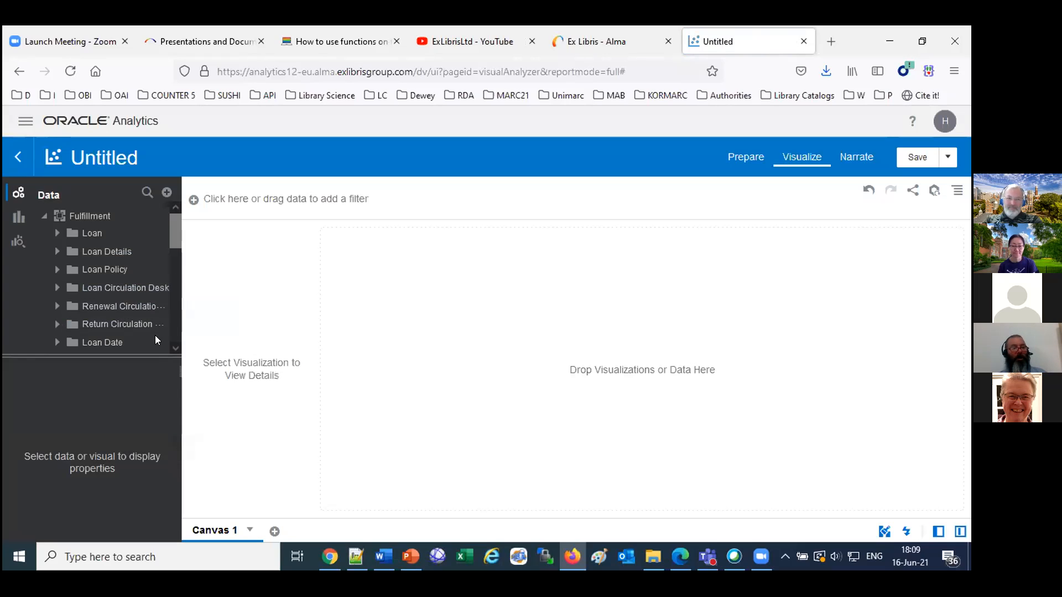
pyautogui.moveTo(119, 304); pyautogui.dragTo(635, 355)
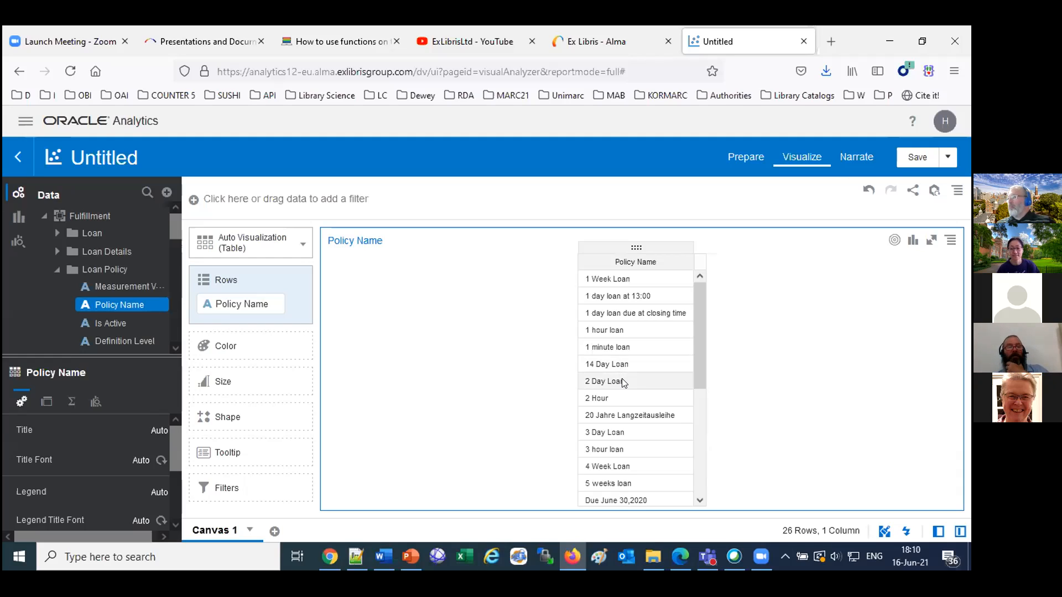
# Expand the Loan folder and add the Loans (Not In House) measure to the Policy Name table as the first column.
pyautogui.click(56, 234)
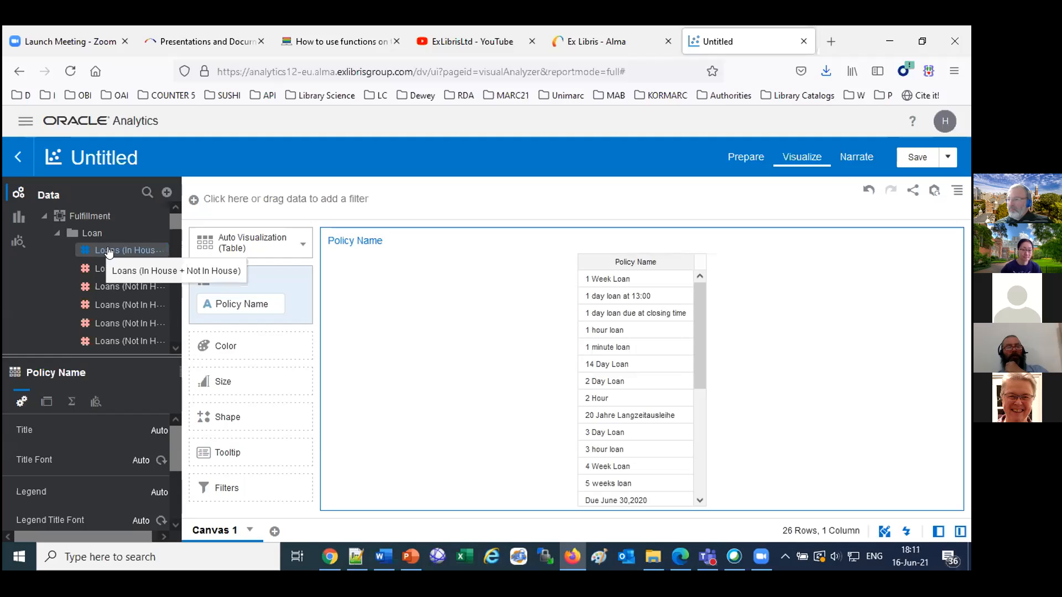
pyautogui.moveTo(116, 286); pyautogui.dragTo(569, 396)
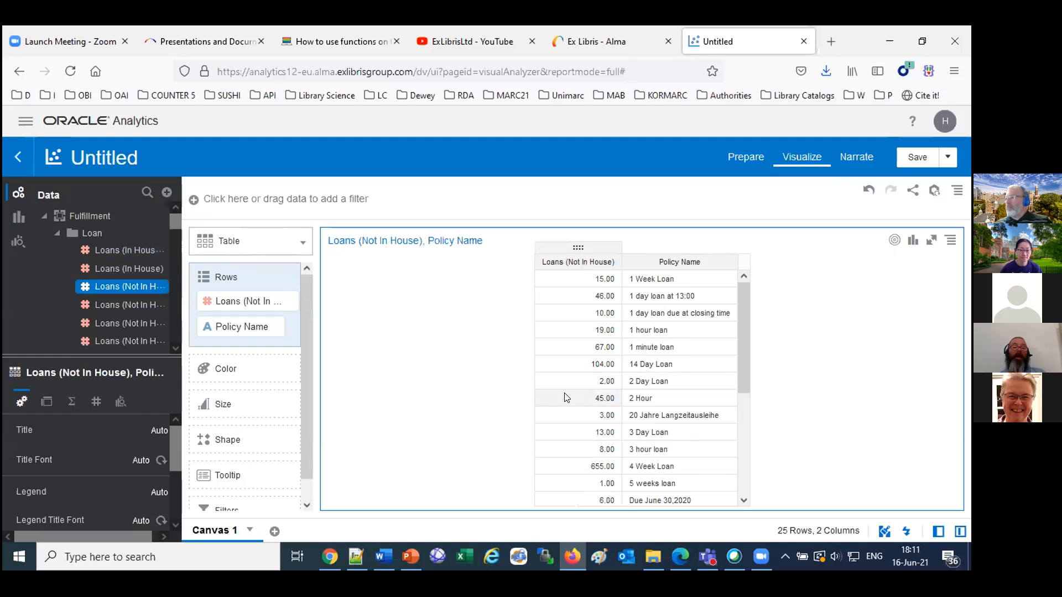
# Start a new calculation and insert the Replace string function into its formula.
pyautogui.click(166, 194)
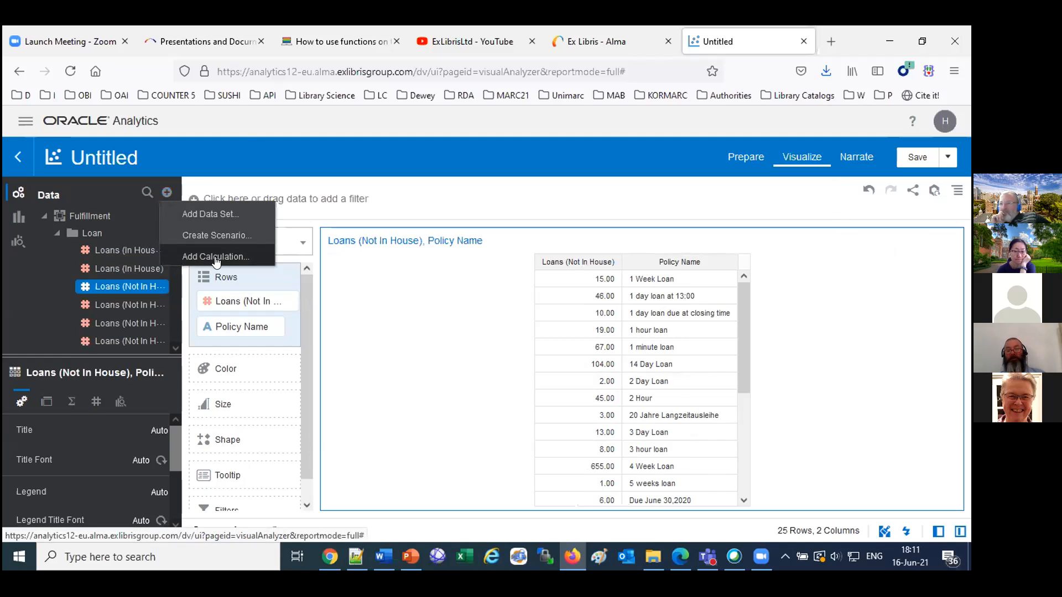
pyautogui.click(216, 258)
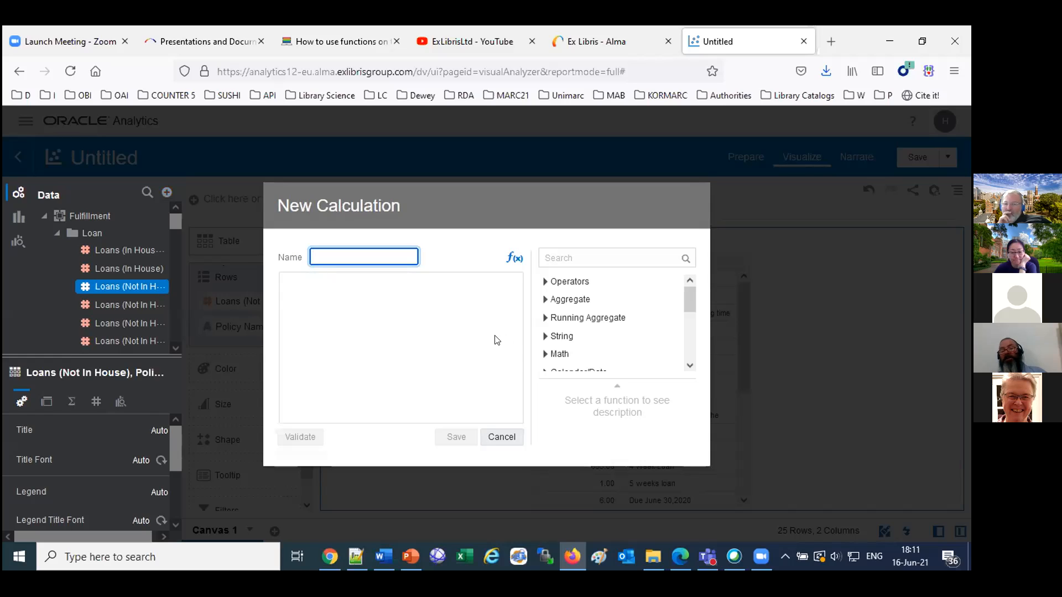
pyautogui.click(545, 337)
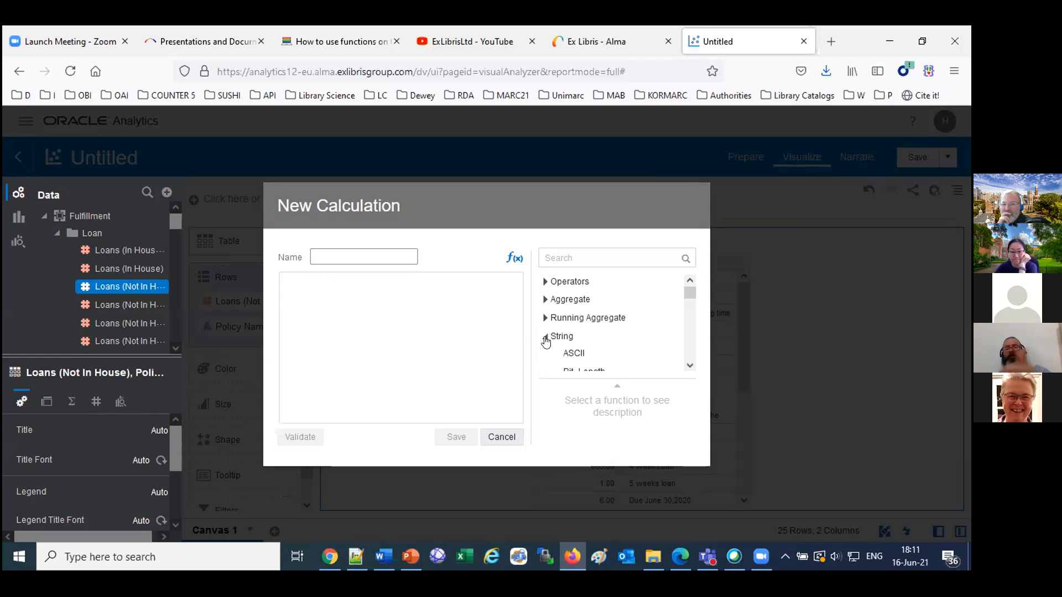
pyautogui.click(690, 366)
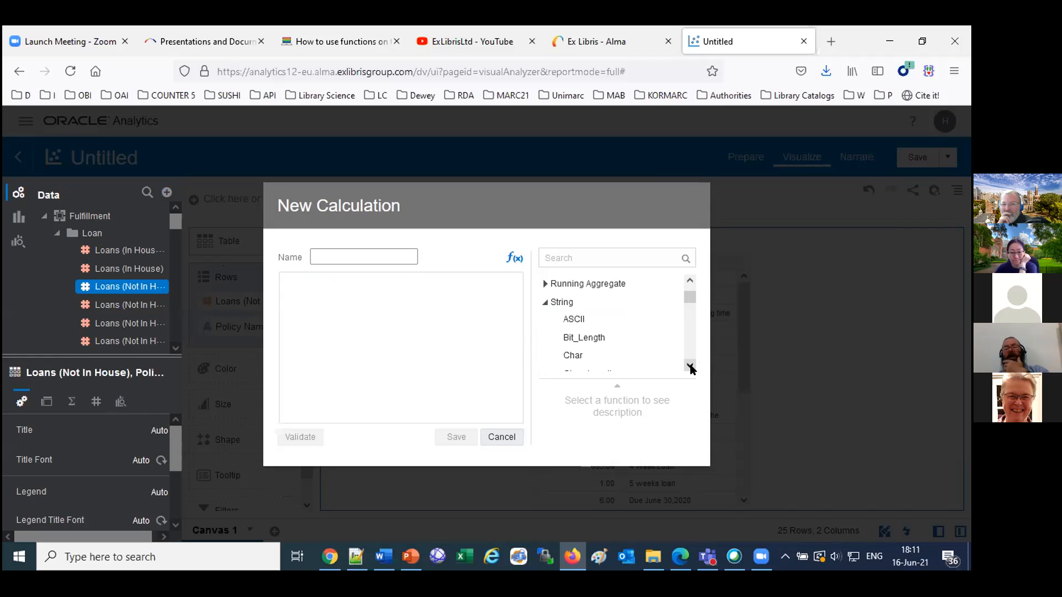
pyautogui.click(690, 366)
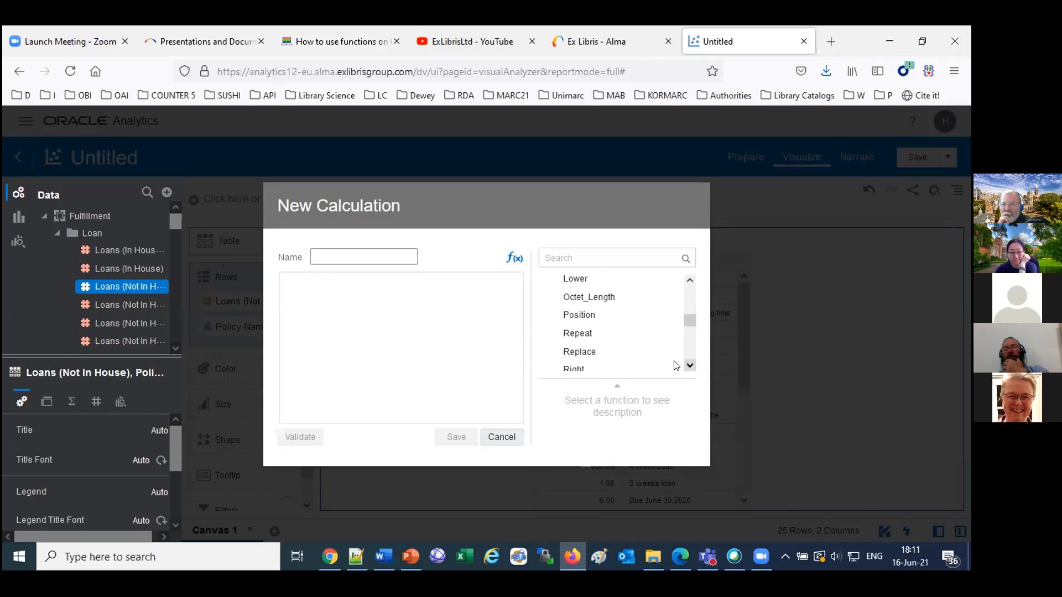
pyautogui.click(578, 350)
pyautogui.doubleClick(577, 350)
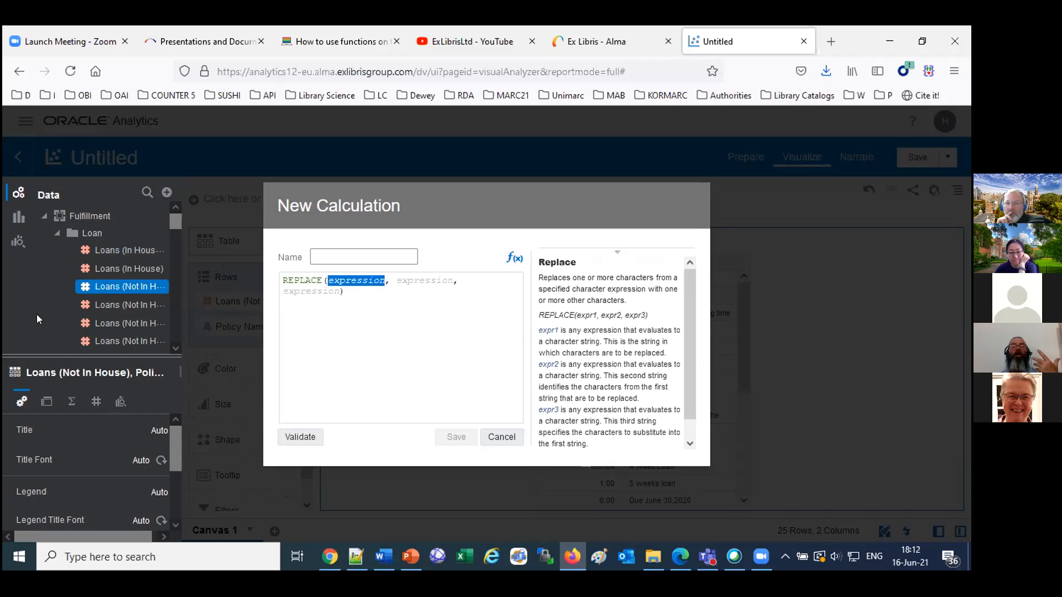
# Insert the Policy Name field from Loan Policy as the first expression of the REPLACE function.
pyautogui.scroll(-10, 36, 314)
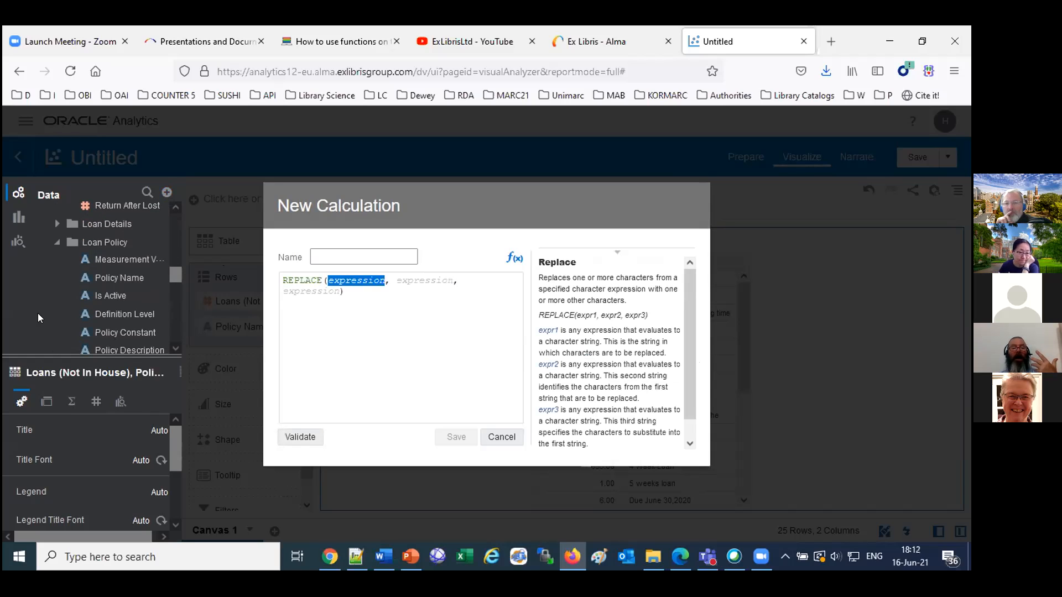
pyautogui.scroll(-2, 174, 346)
pyautogui.scroll(-3, 174, 345)
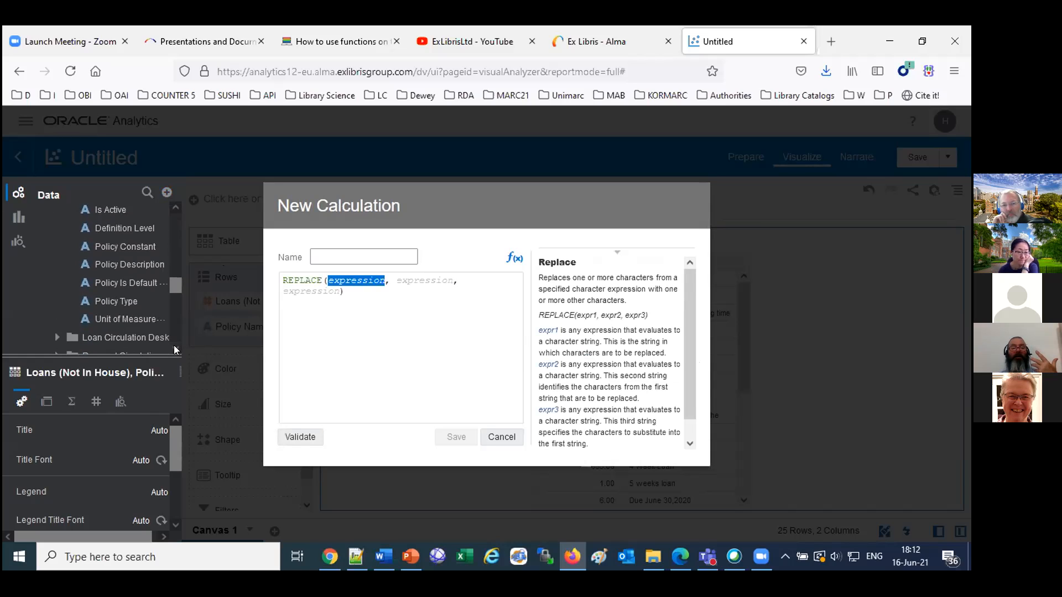
pyautogui.scroll(8, 73, 259)
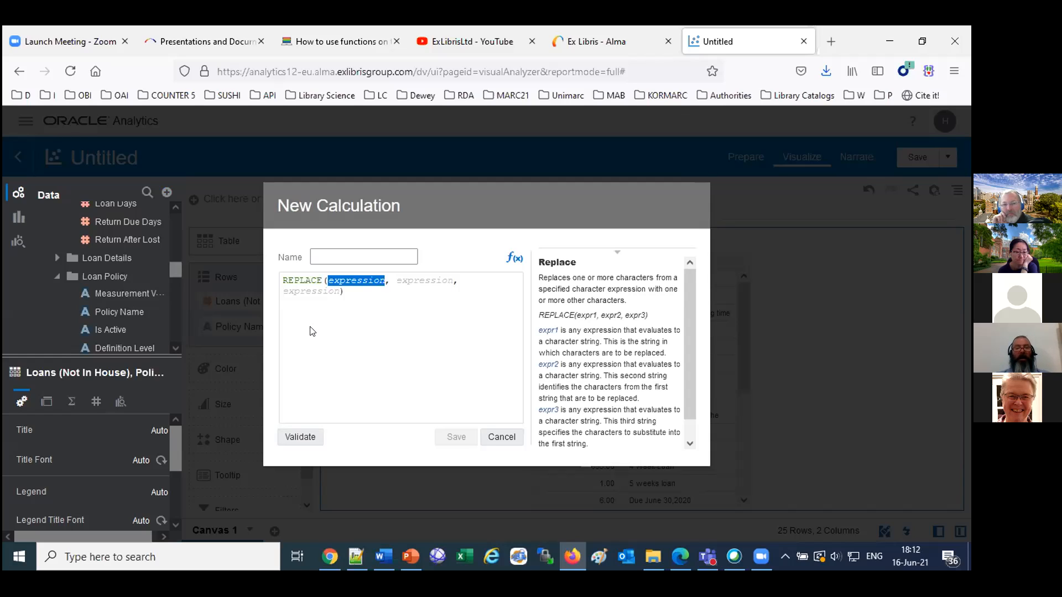
pyautogui.moveTo(143, 305); pyautogui.dragTo(345, 284)
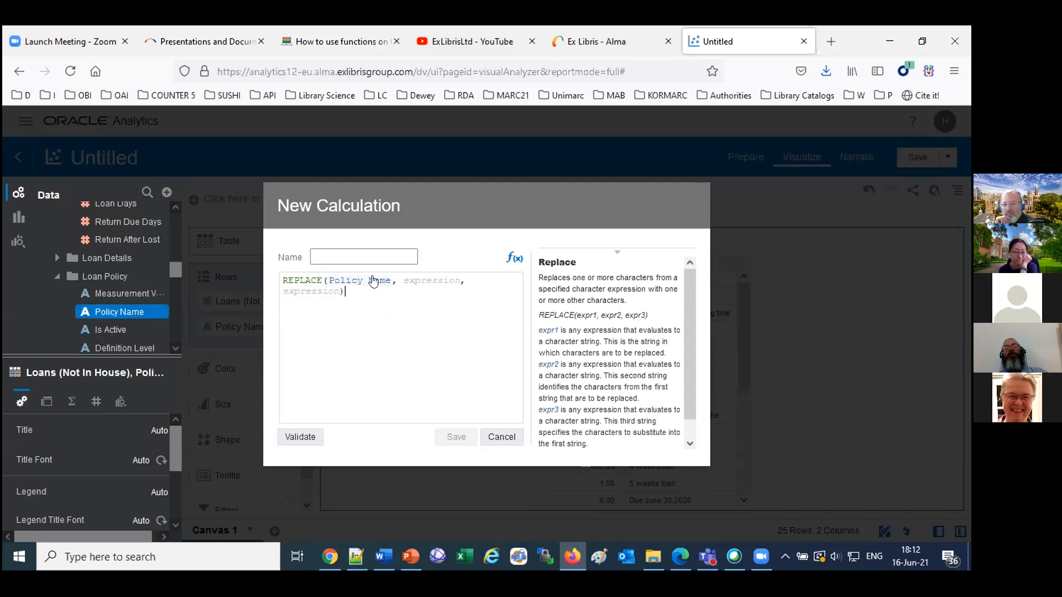
# Complete the REPLACE formula with 'loan' as the text to find and 'Loan' as its replacement.
pyautogui.click(421, 281)
pyautogui.press('BackSpace')
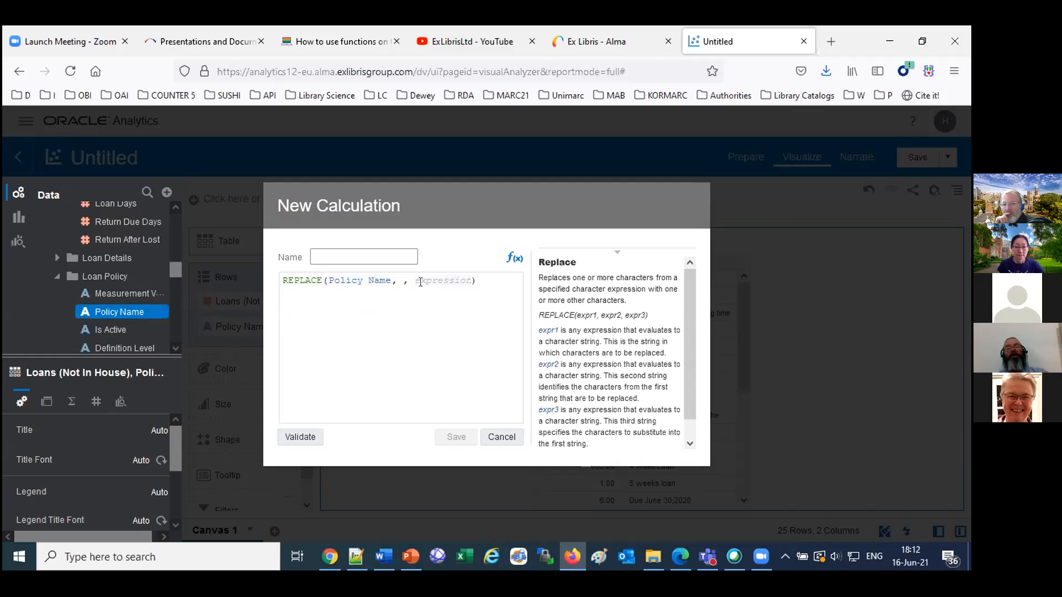
pyautogui.write("'loan")
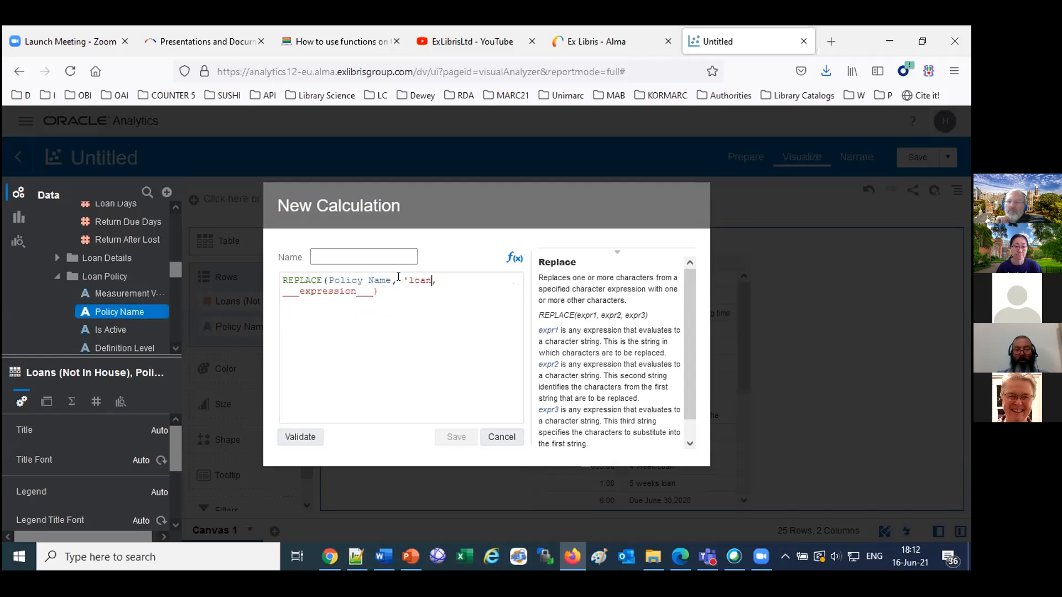
pyautogui.write("'")
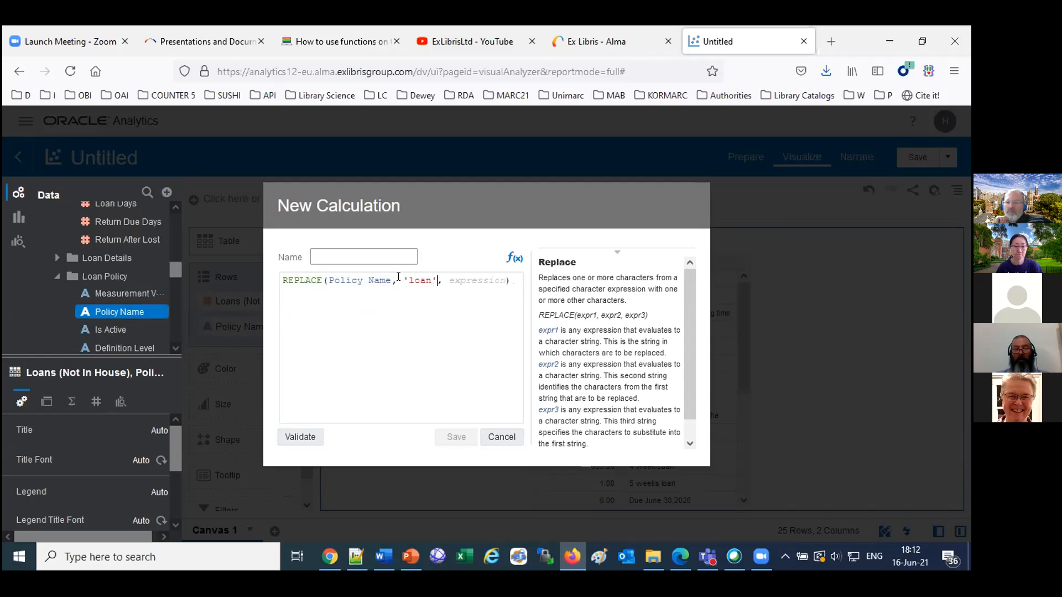
pyautogui.click(469, 281)
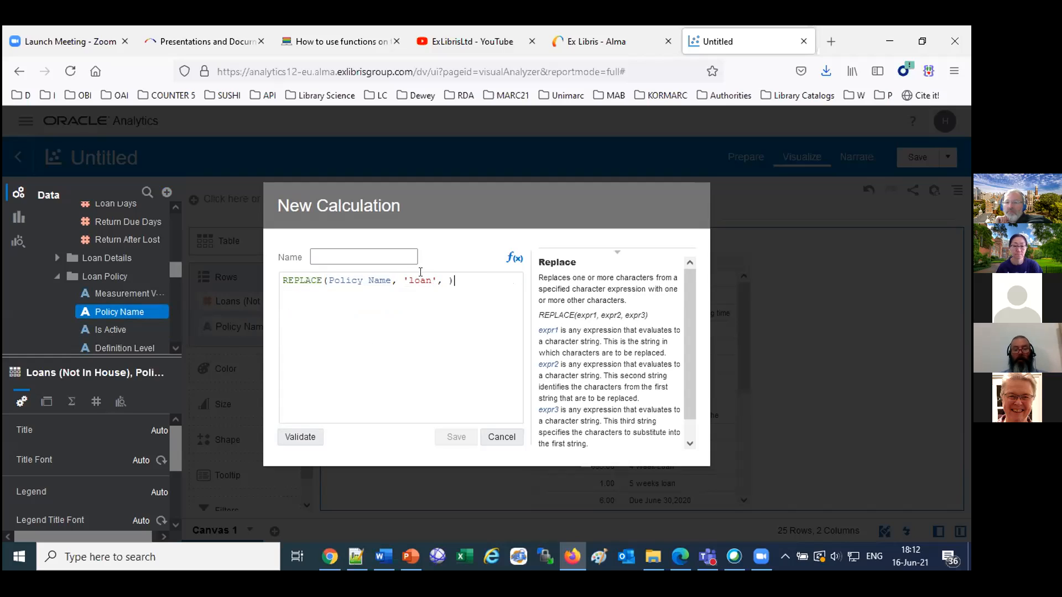
pyautogui.write("Loan'")
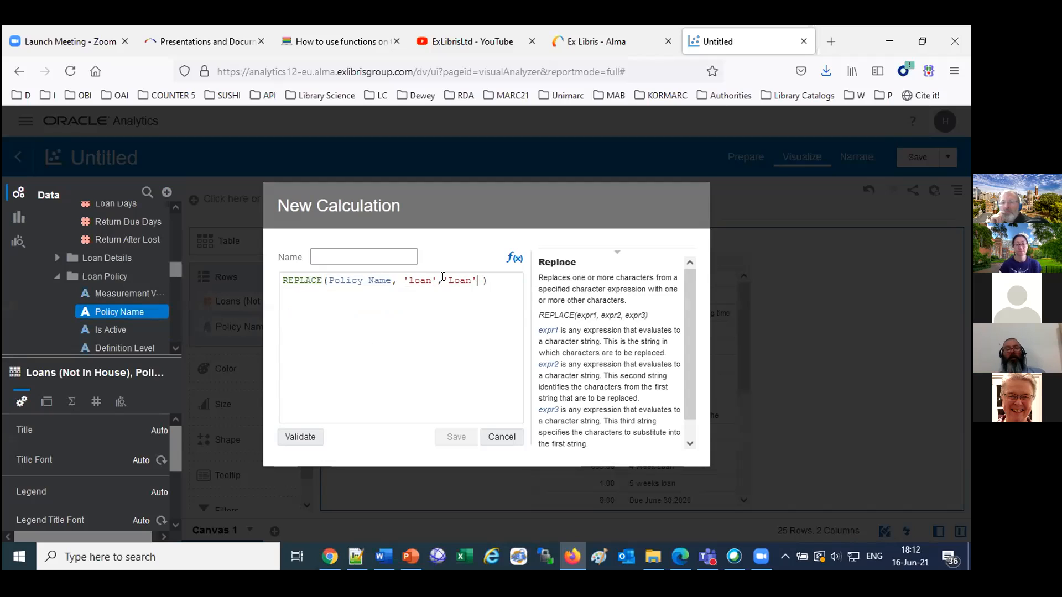
# Name the calculation "Policy Name for reports", validate it and save it.
pyautogui.click(316, 256)
pyautogui.write('Policy')
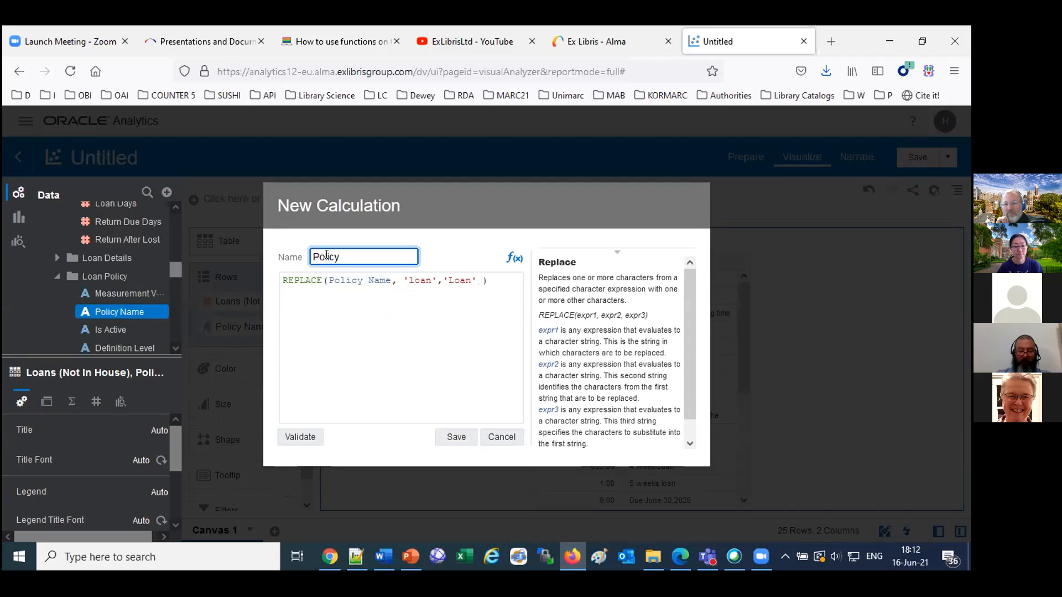
pyautogui.press('BackSpace')
pyautogui.press('BackSpace')
pyautogui.press('BackSpace')
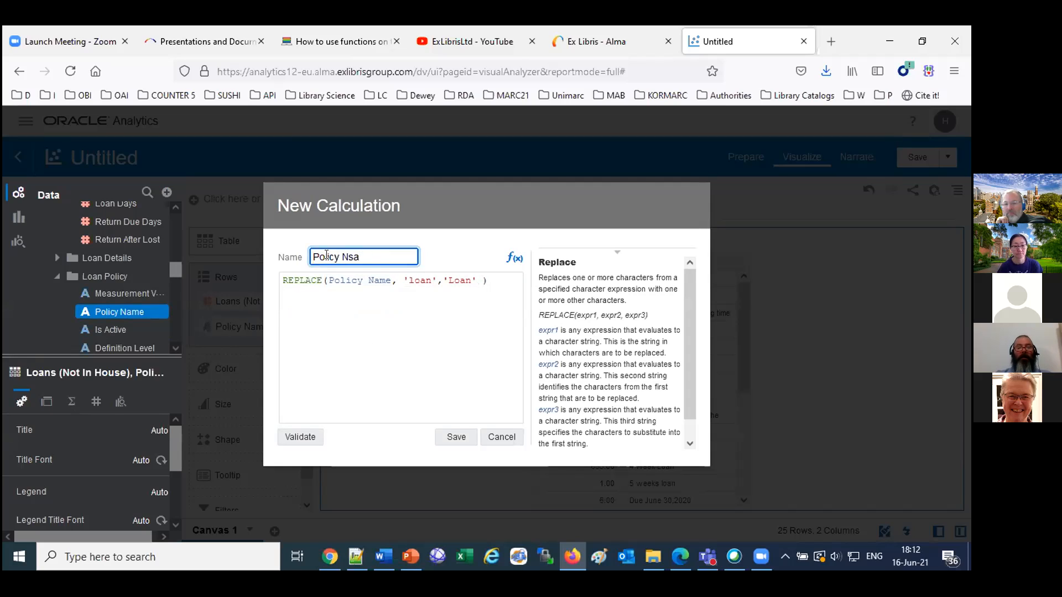
pyautogui.write('rts')
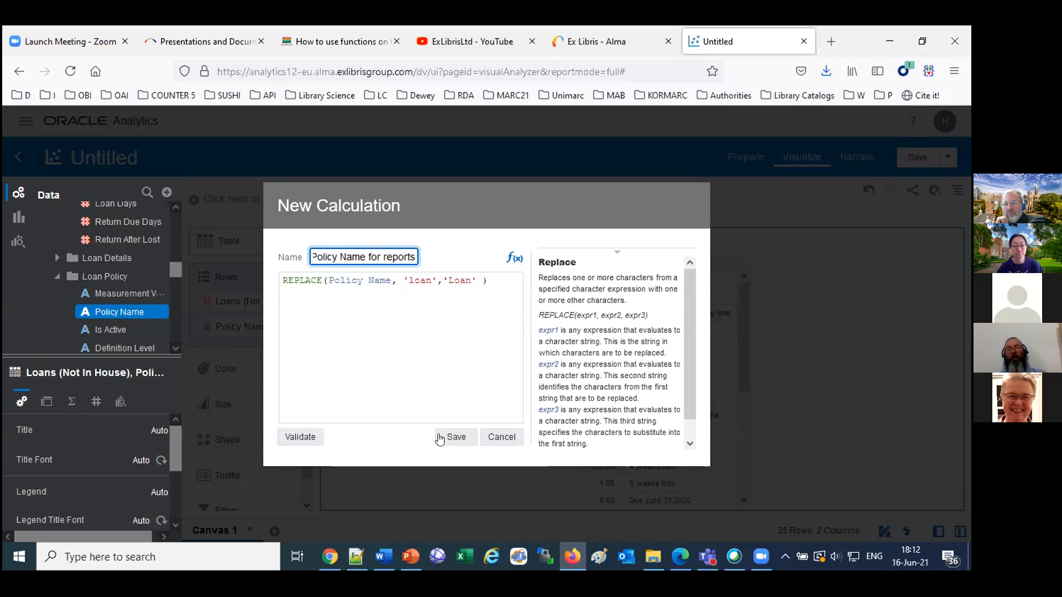
pyautogui.click(304, 437)
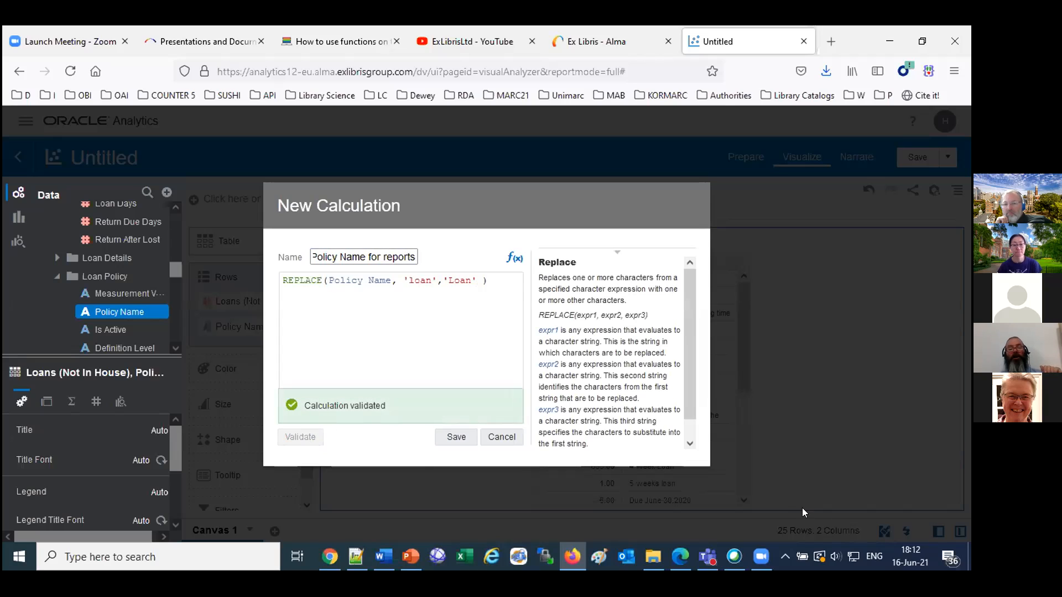
pyautogui.click(464, 436)
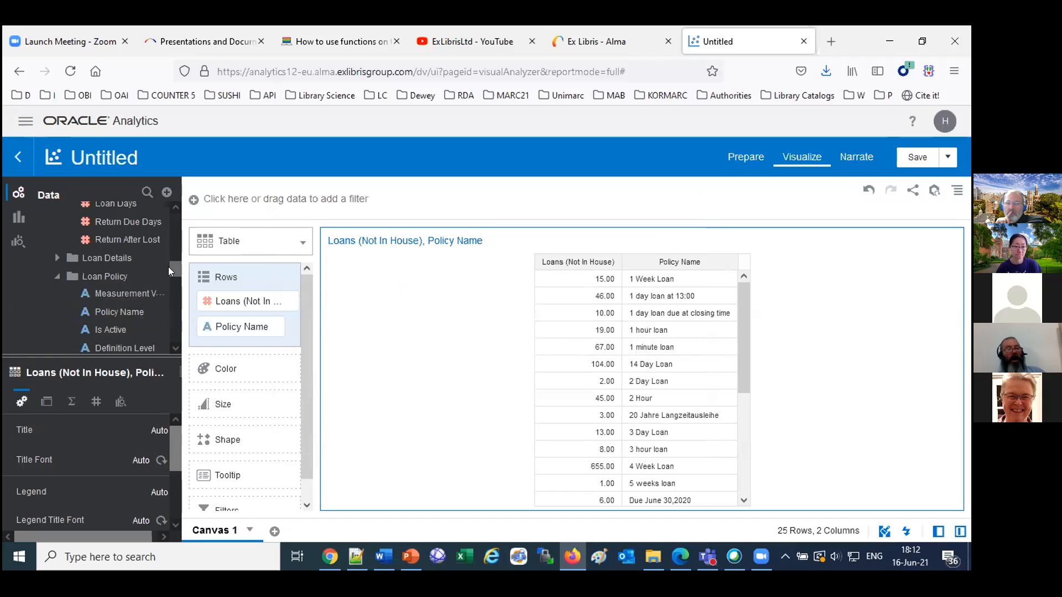
# Add Policy Name for reports from My Calculations to the table and remove the original Policy Name column.
pyautogui.click(58, 276)
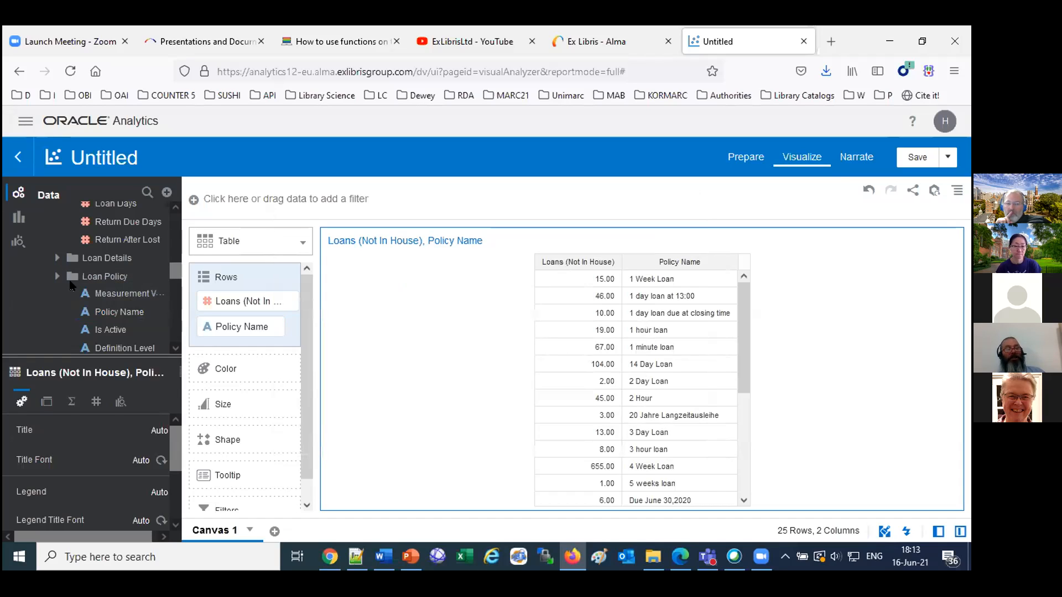
pyautogui.moveTo(172, 276); pyautogui.dragTo(173, 224)
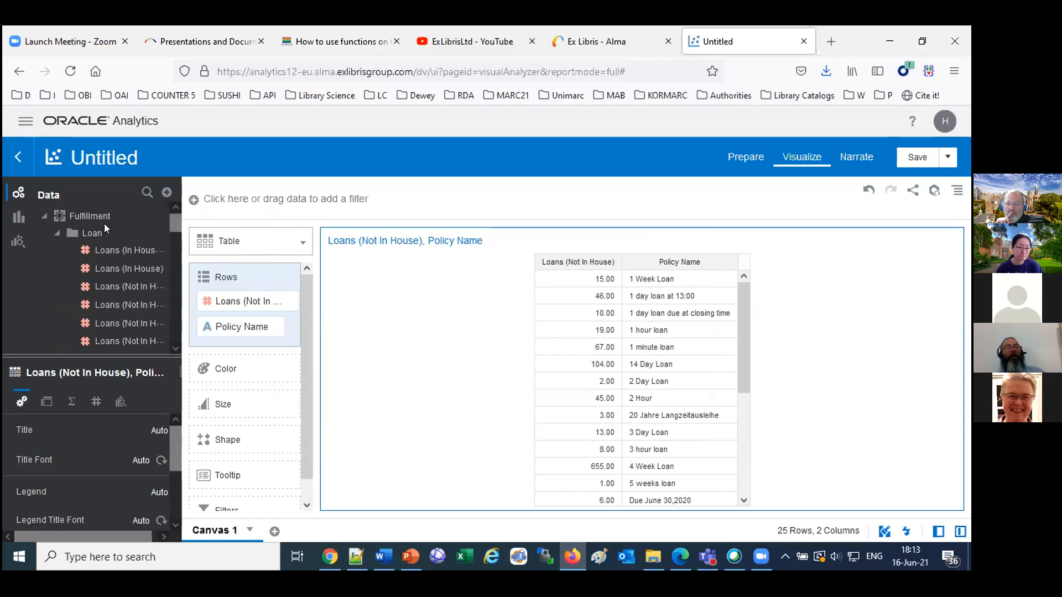
pyautogui.click(59, 234)
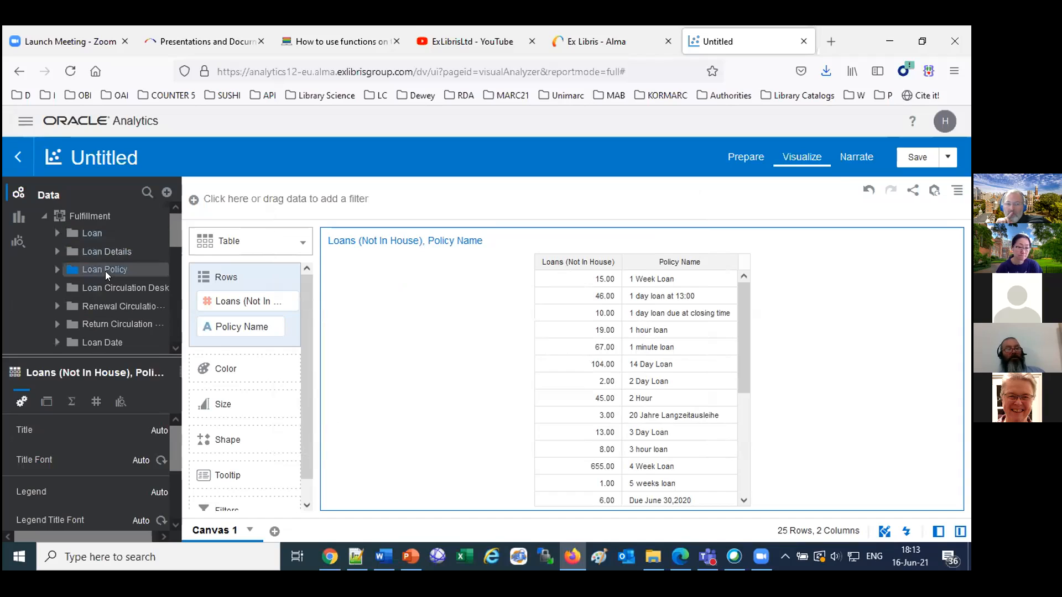
pyautogui.scroll(-3, 110, 278)
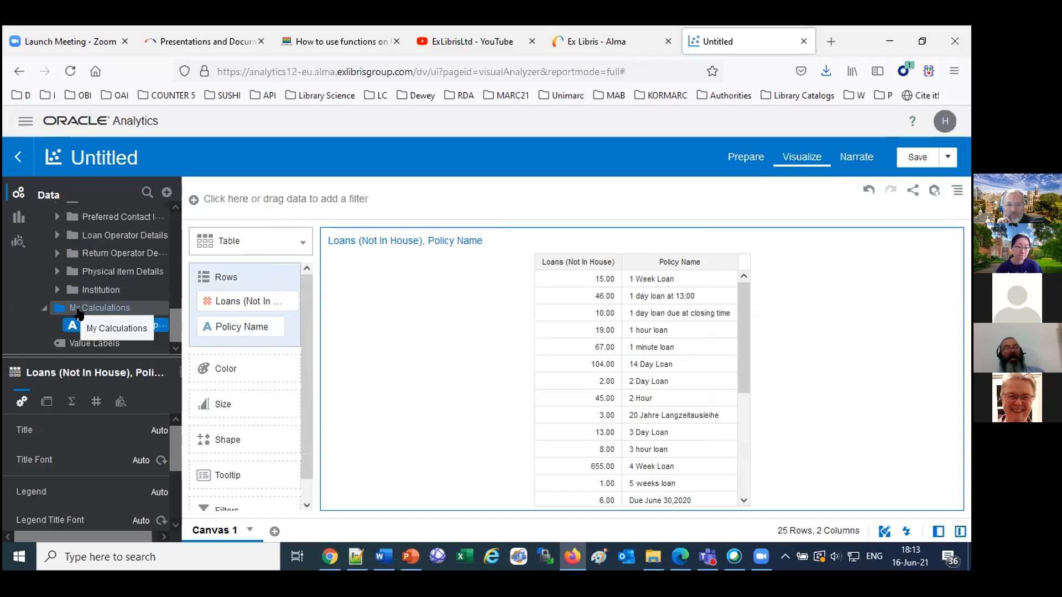
pyautogui.moveTo(99, 327); pyautogui.dragTo(734, 395)
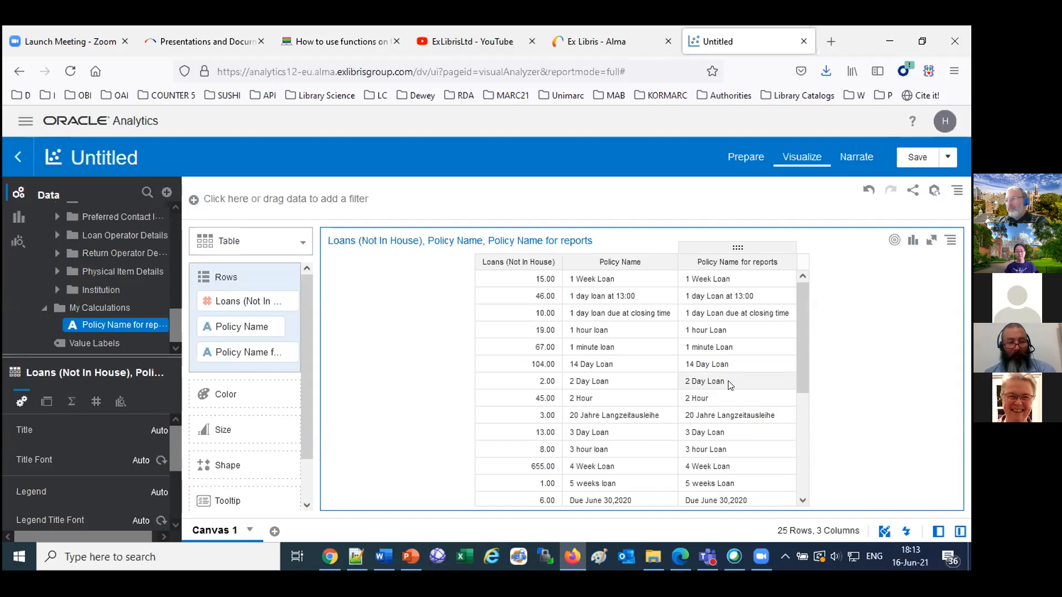
pyautogui.click(277, 326)
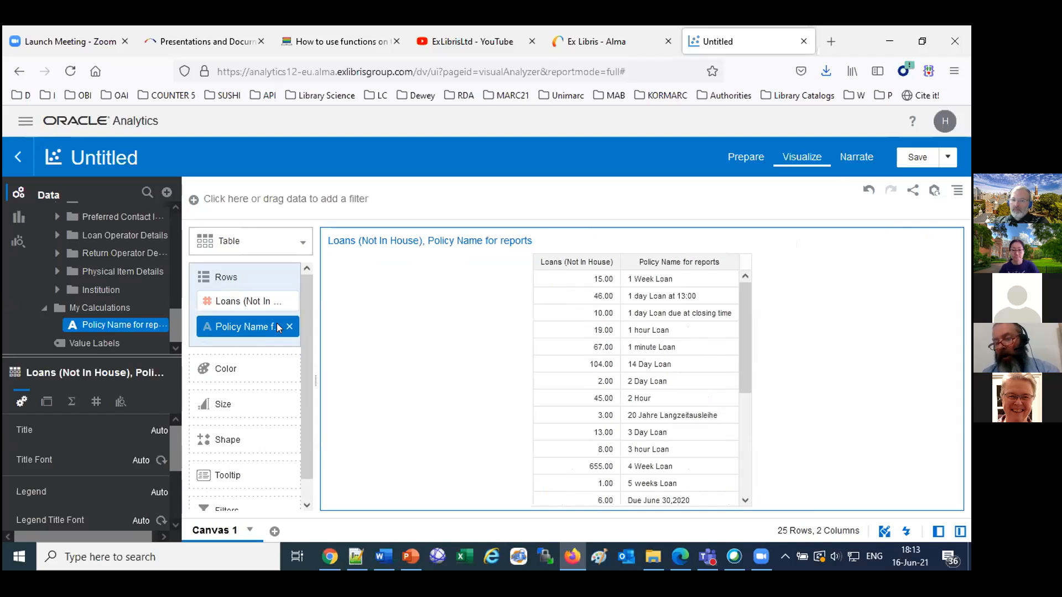
# Sort the table by Loans (Not In House) in descending order and change the visualization to Horizontal Bar.
pyautogui.moveTo(567, 286)
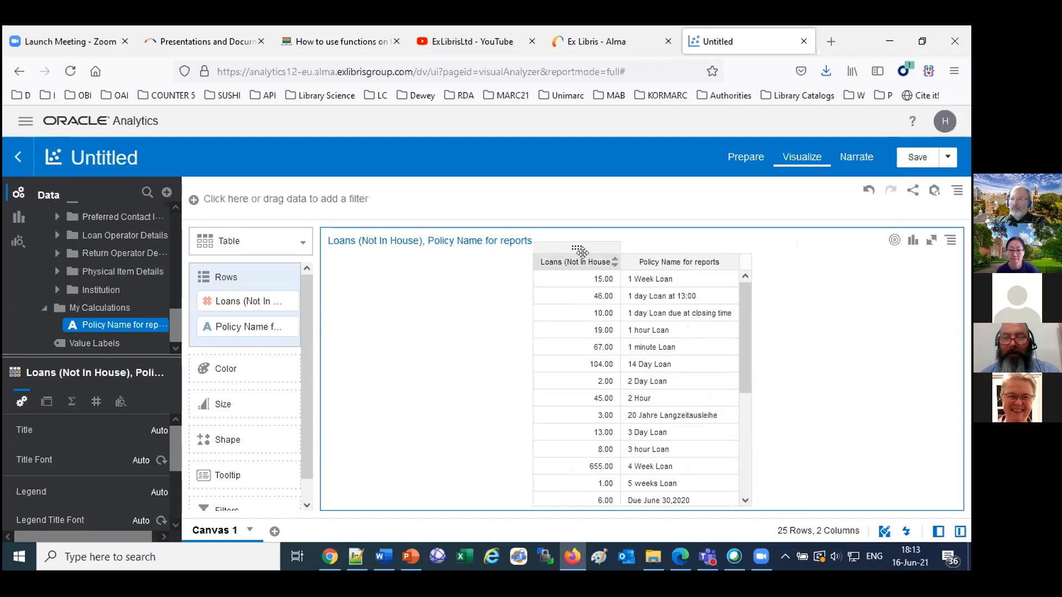
pyautogui.click(615, 263)
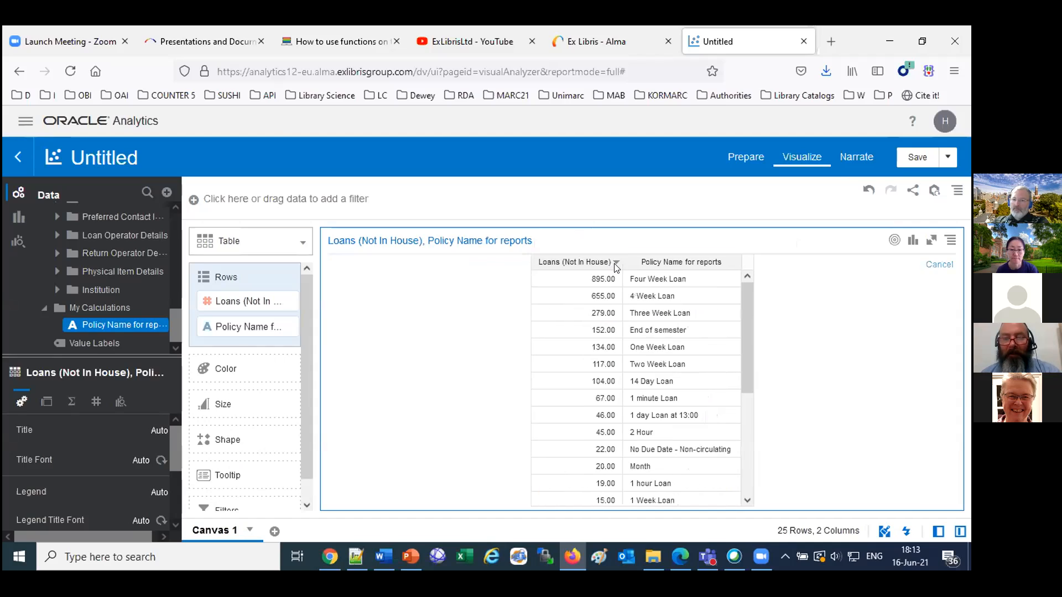
pyautogui.click(303, 243)
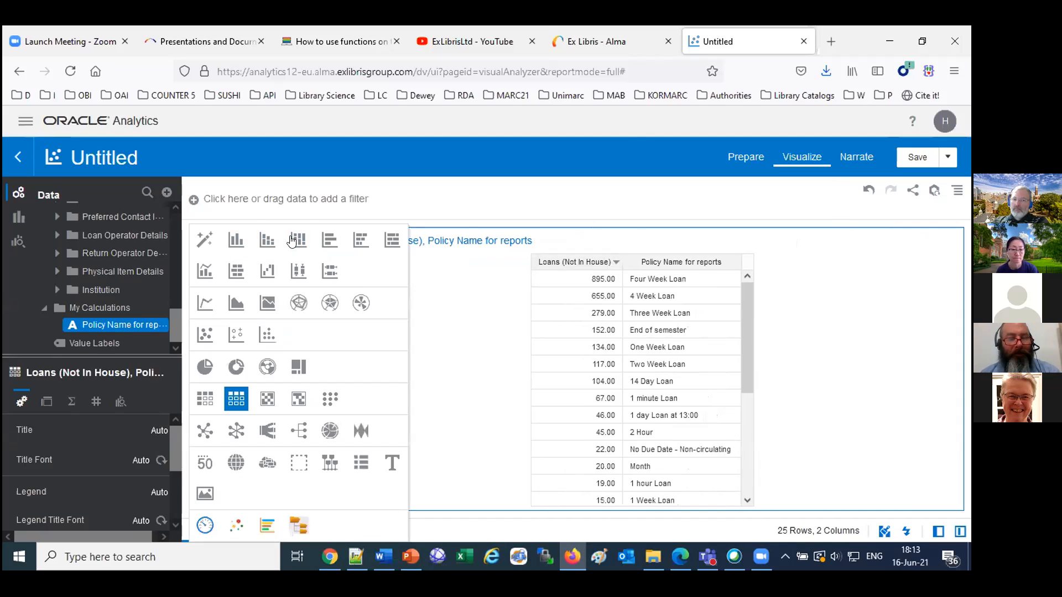
pyautogui.click(329, 243)
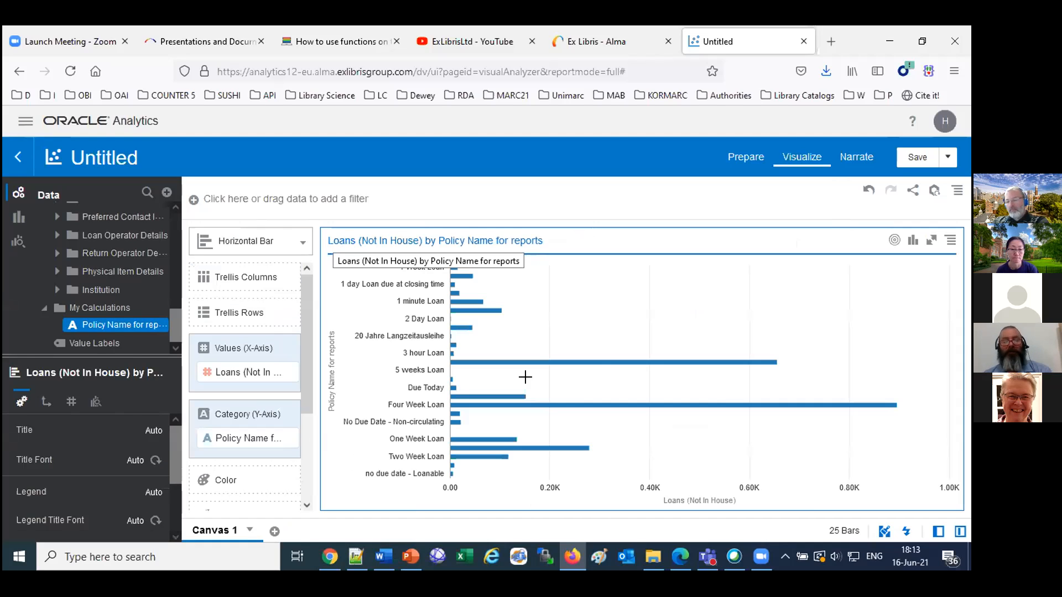
# Sort the bar chart's Policy Name for reports by Loans (Not In House) High to Low.
pyautogui.rightClick(596, 319)
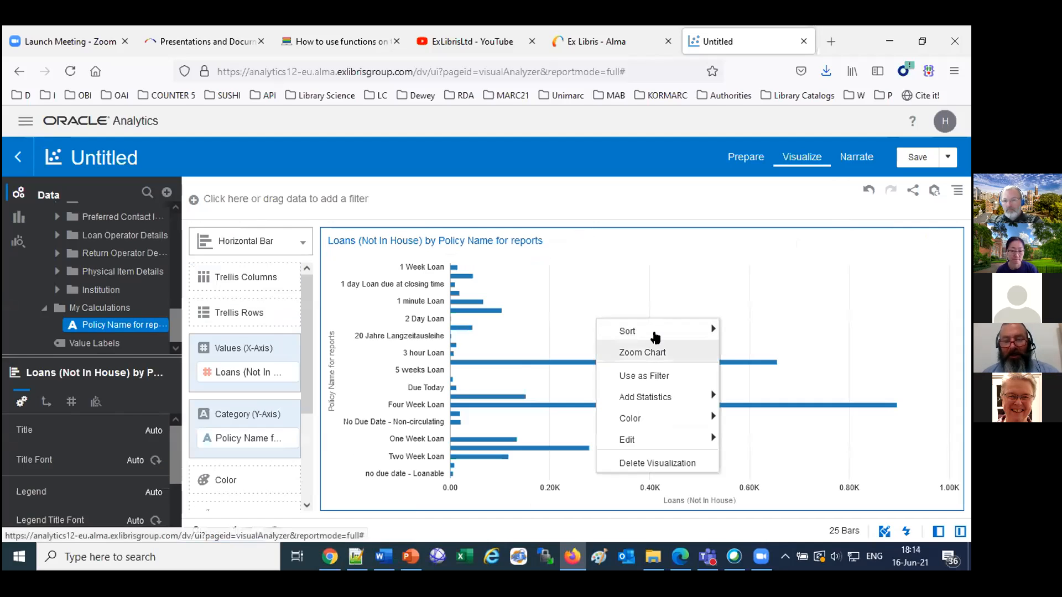
pyautogui.moveTo(645, 332)
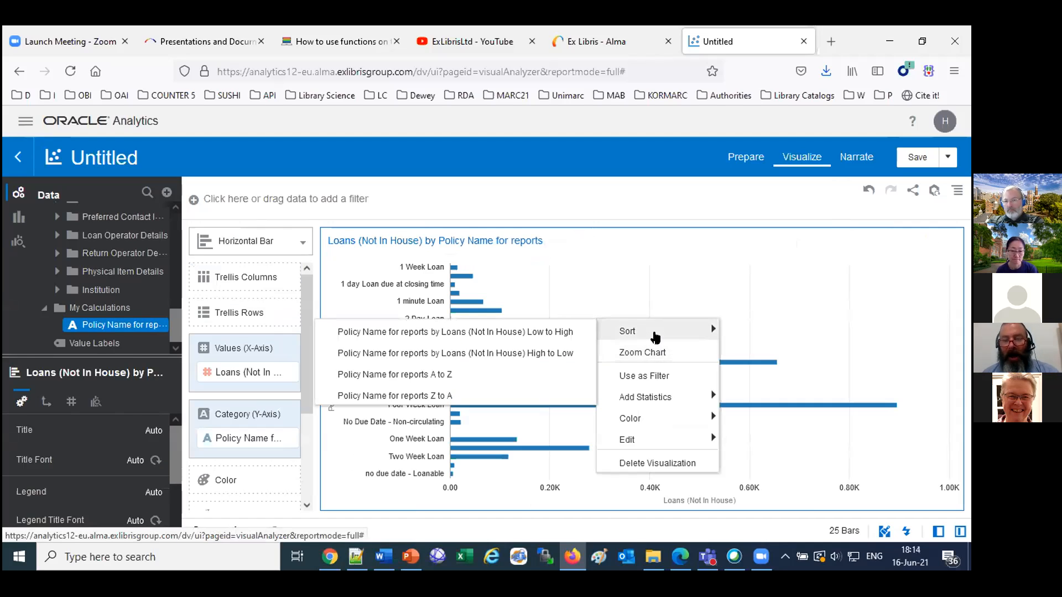
pyautogui.click(514, 346)
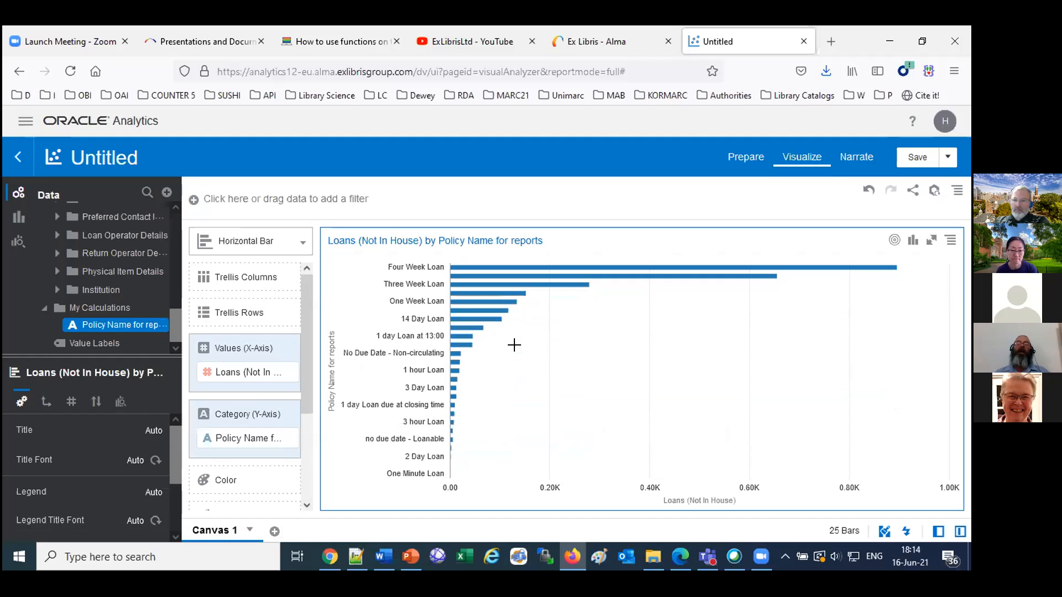